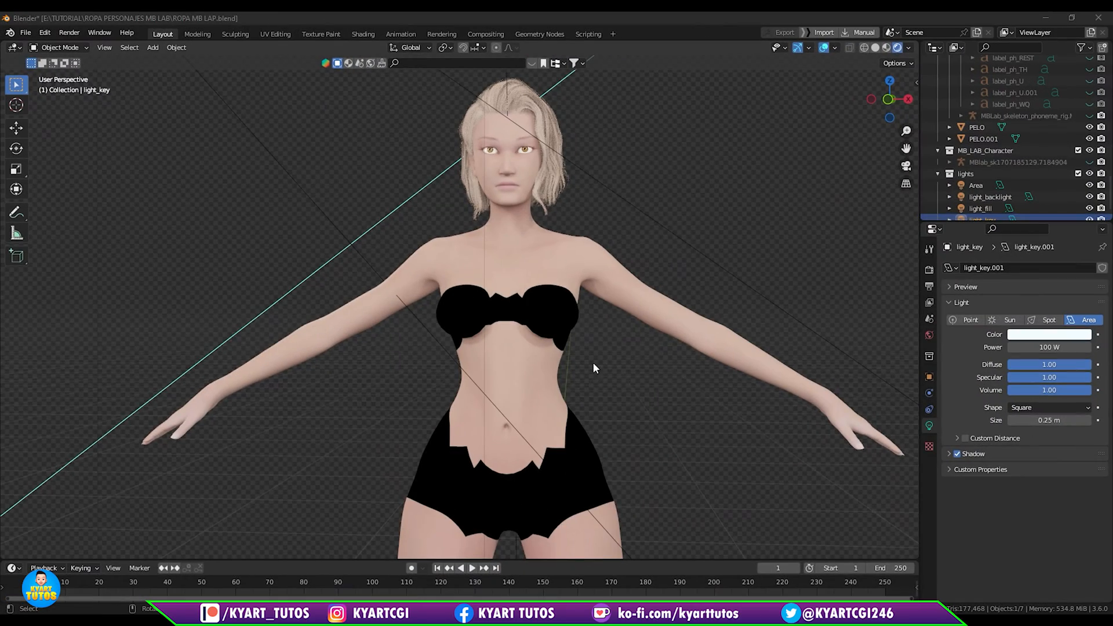
Examine the character's torso and arms from several angles and check the MB-Lab creation options.
{"action": "middle_click_drag", "start_coordinate": [624, 374], "coordinate": [597, 341]}
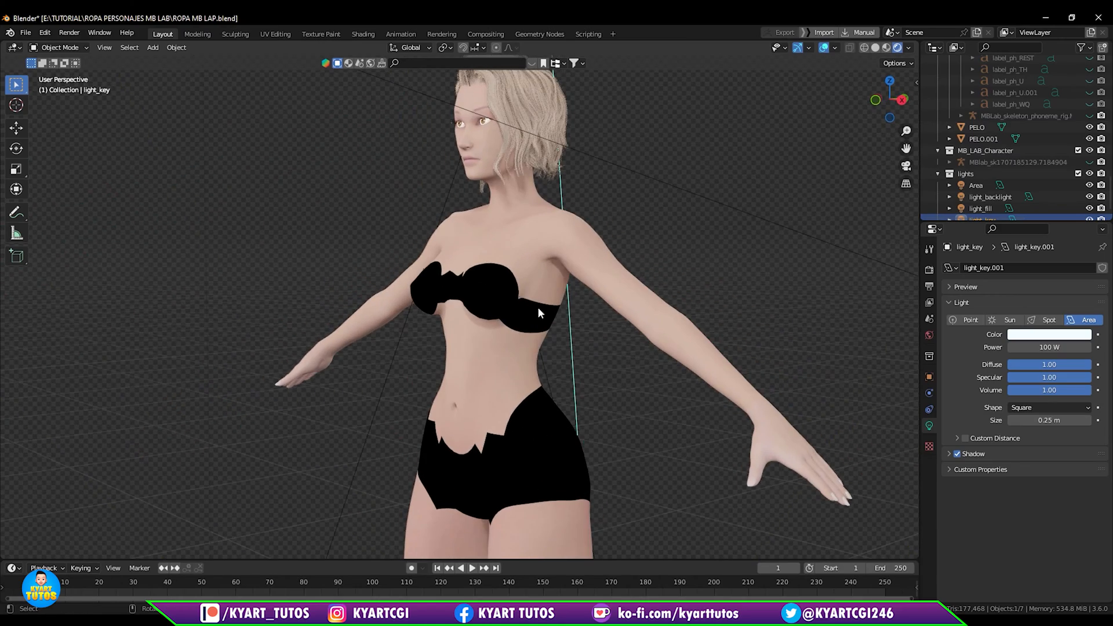
{"action": "middle_click_drag", "start_coordinate": [499, 304], "coordinate": [649, 339]}
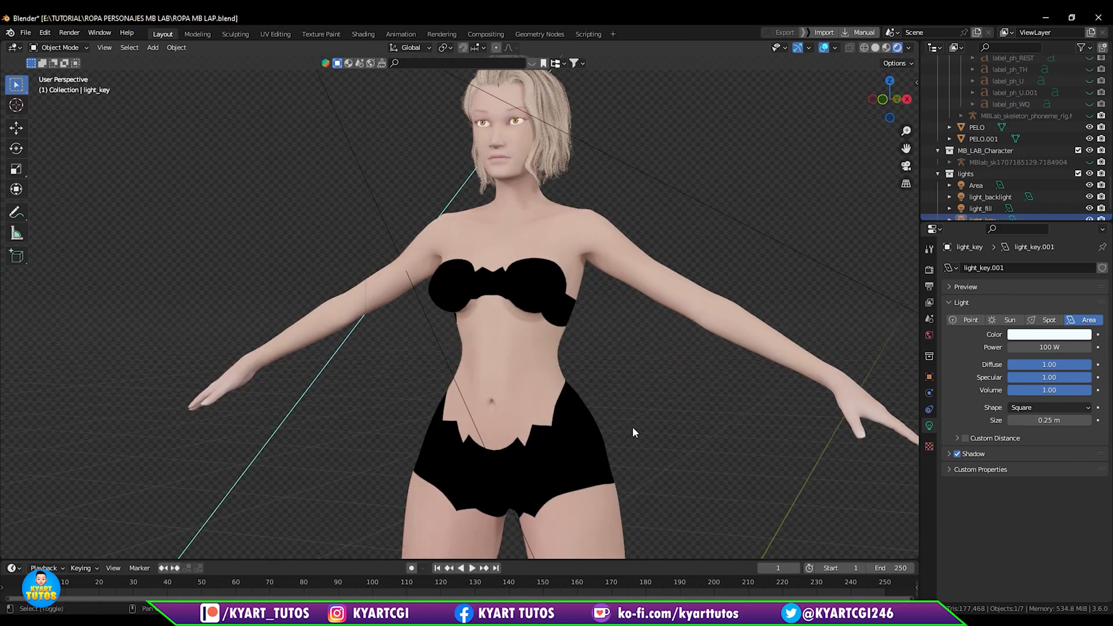
{"action": "scroll", "coordinate": [633, 427], "scroll_direction": "up", "scroll_amount": 3}
{"action": "middle_click_drag", "start_coordinate": [632, 426], "coordinate": [659, 347], "text": "shift"}
{"action": "scroll", "coordinate": [659, 347], "scroll_direction": "down", "scroll_amount": 3}
{"action": "middle_click_drag", "start_coordinate": [724, 361], "coordinate": [630, 367]}
{"action": "scroll", "coordinate": [656, 383], "scroll_direction": "up", "scroll_amount": 2}
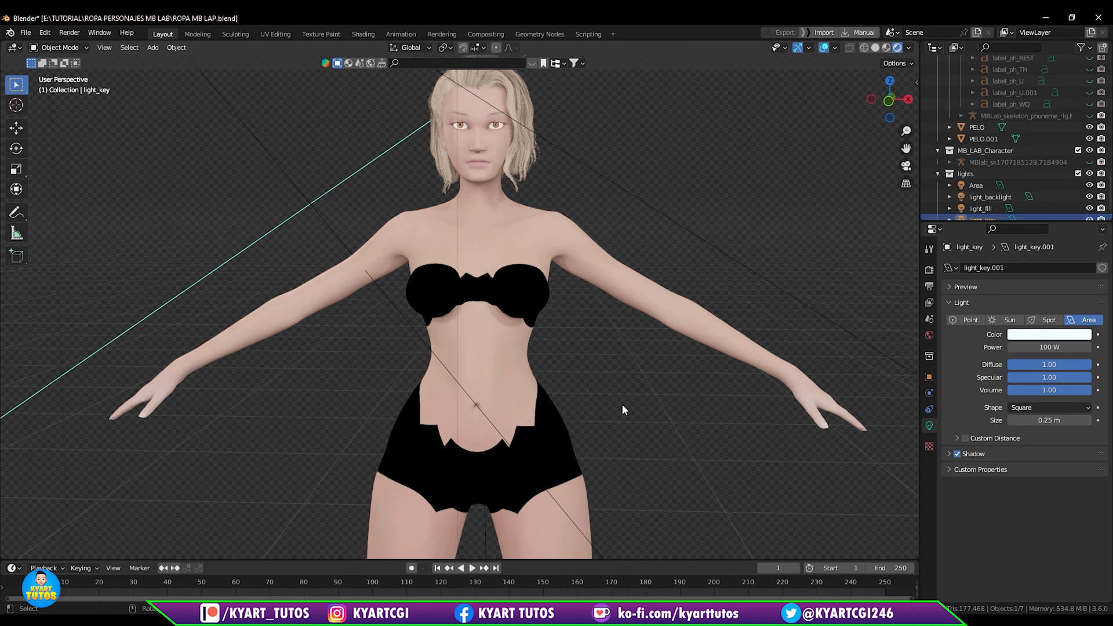
{"action": "key", "text": "n"}
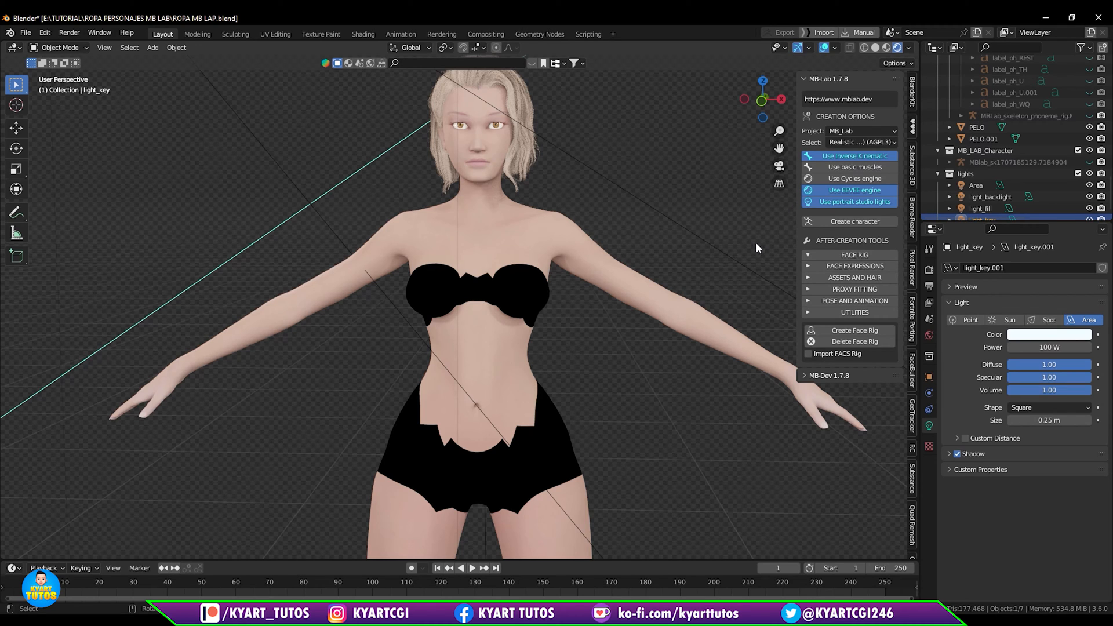
{"action": "key", "text": "n"}
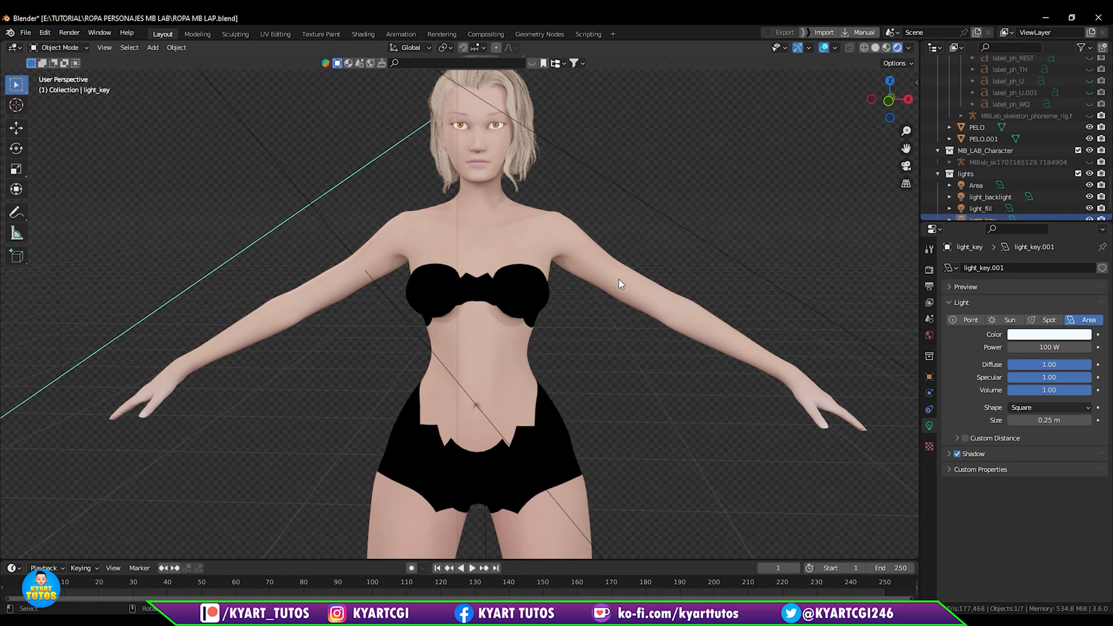
Select the character's body mesh in the front orthographic view and show its modifier stack.
{"action": "middle_click_drag", "start_coordinate": [628, 329], "coordinate": [644, 357], "text": "shift"}
{"action": "key", "text": "KP_1"}
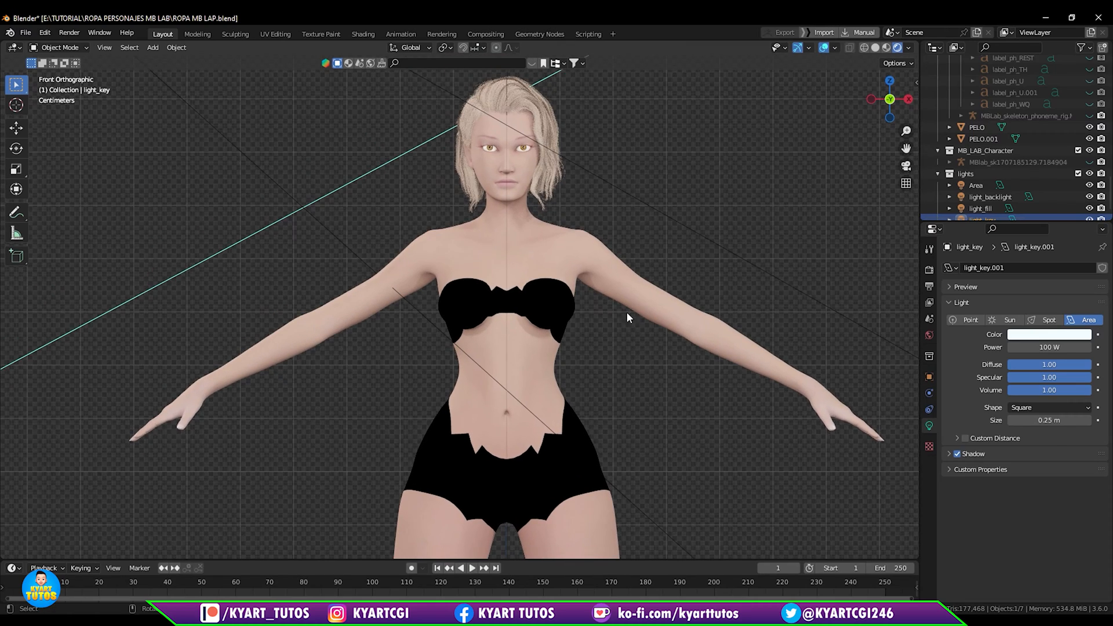
{"action": "left_click", "coordinate": [557, 261]}
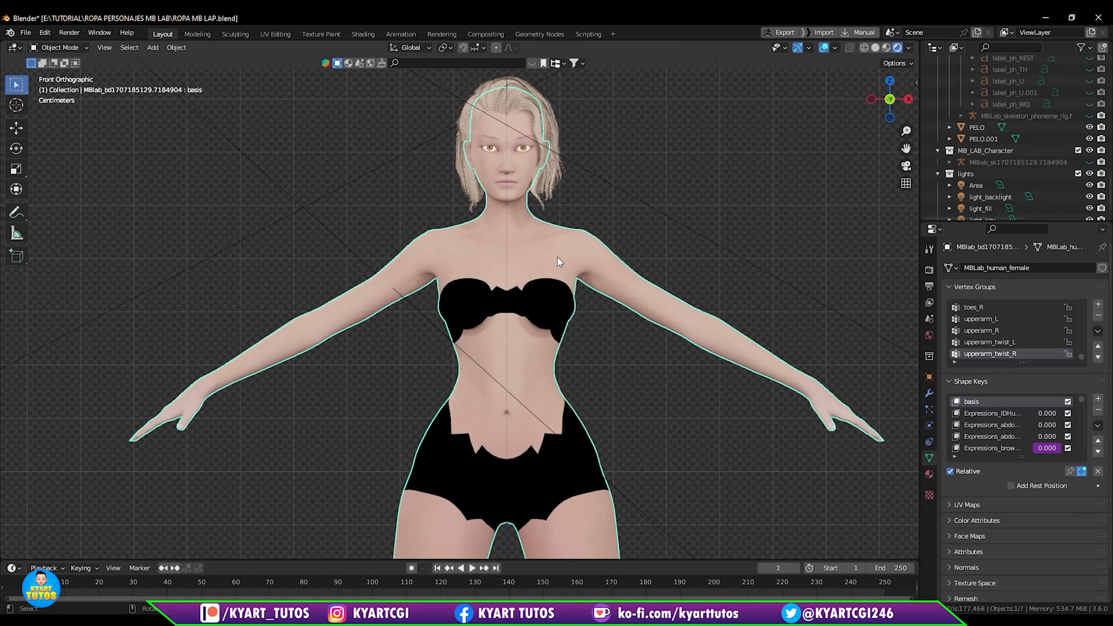
{"action": "left_click", "coordinate": [929, 394]}
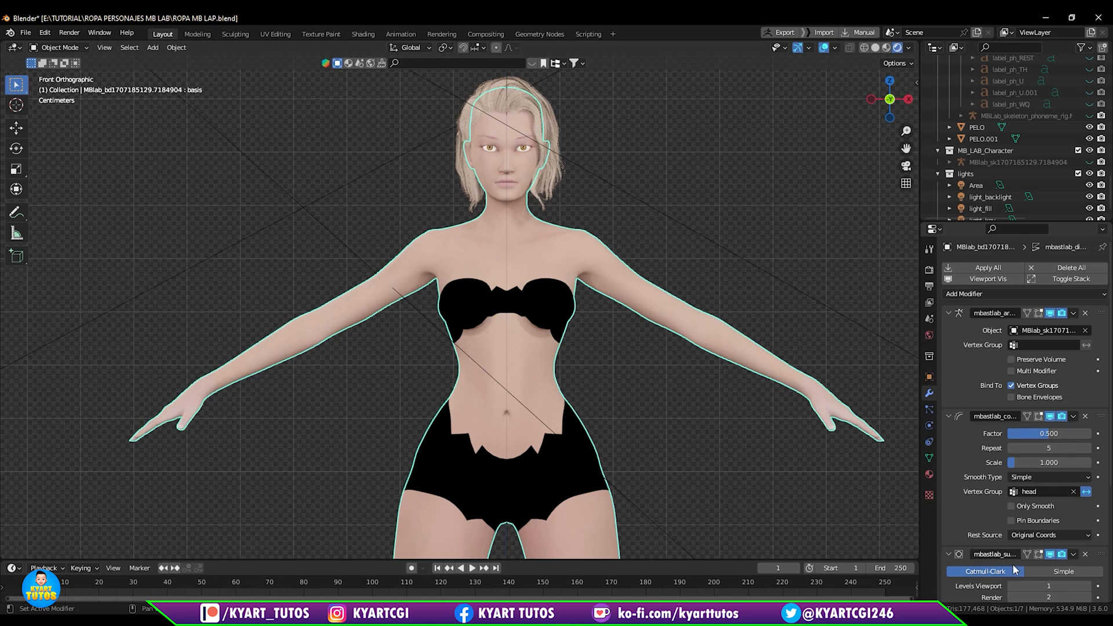
{"action": "mouse_move", "coordinate": [636, 367]}
{"action": "middle_mouse_down", "text": "shift"}
{"action": "mouse_move", "coordinate": [653, 387]}
{"action": "mouse_move", "coordinate": [626, 358]}
{"action": "middle_mouse_up", "text": "shift"}
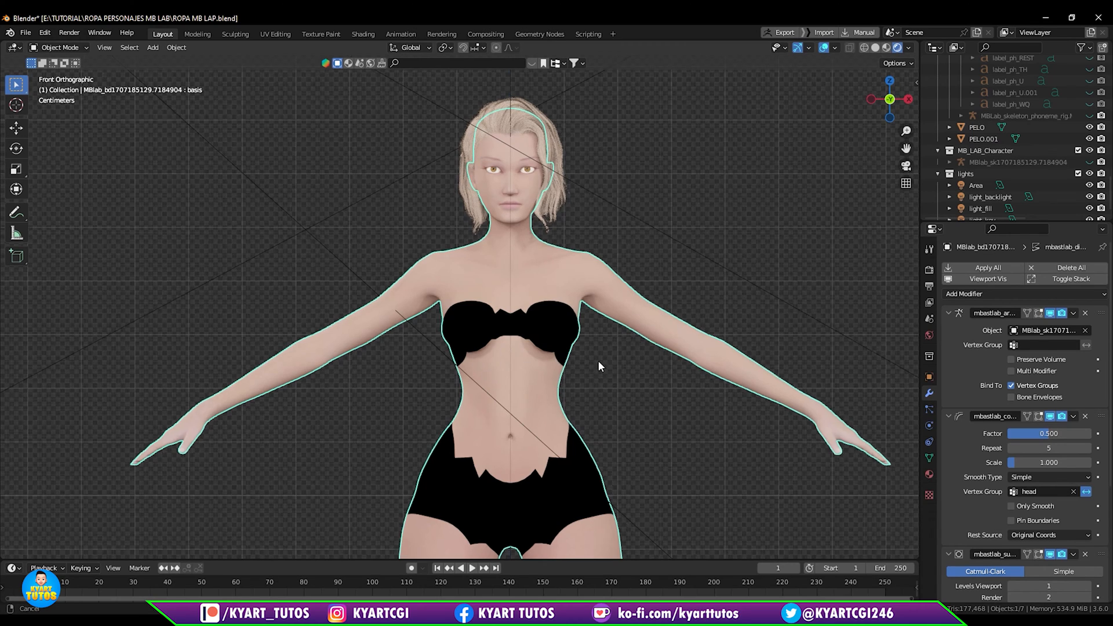
{"action": "middle_click_drag", "start_coordinate": [596, 363], "coordinate": [603, 330], "text": "ctrl"}
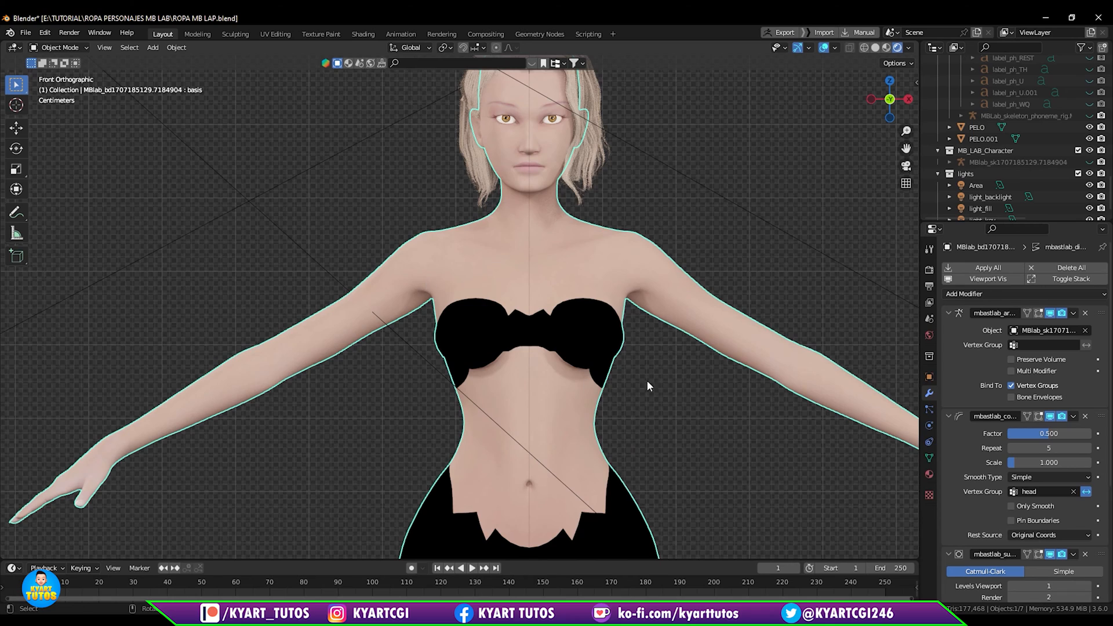
{"action": "middle_click_drag", "start_coordinate": [669, 386], "coordinate": [616, 415], "text": "shift"}
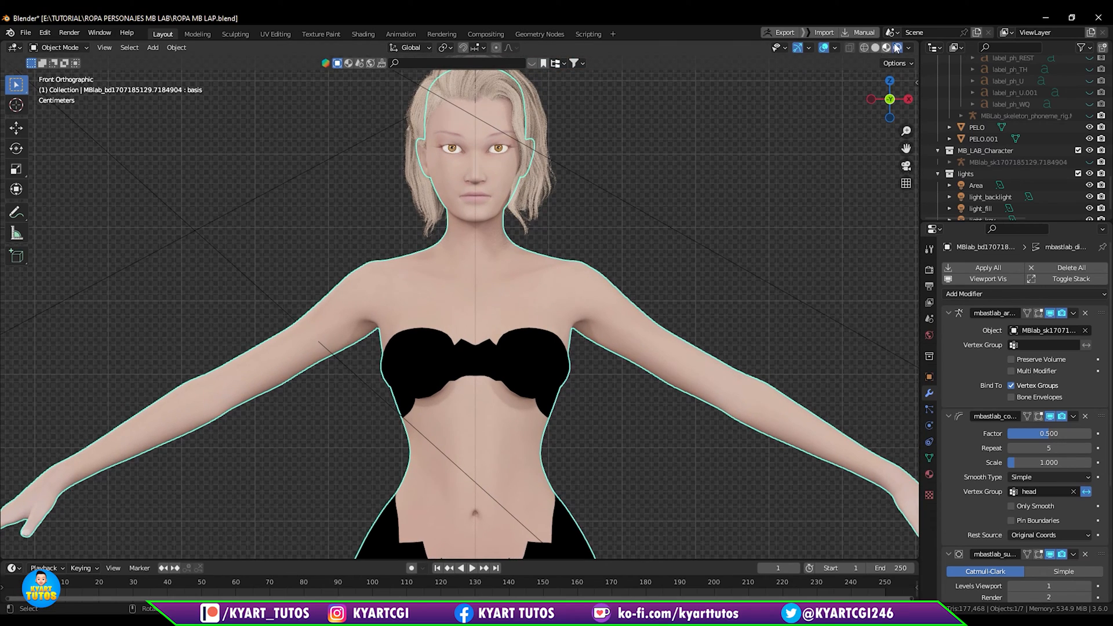
Set the viewport to solid shading and enter Edit Mode on the body, selecting a single upper-chest face.
{"action": "left_click", "coordinate": [875, 48]}
{"action": "middle_click_drag", "start_coordinate": [588, 392], "coordinate": [614, 354], "text": "shift"}
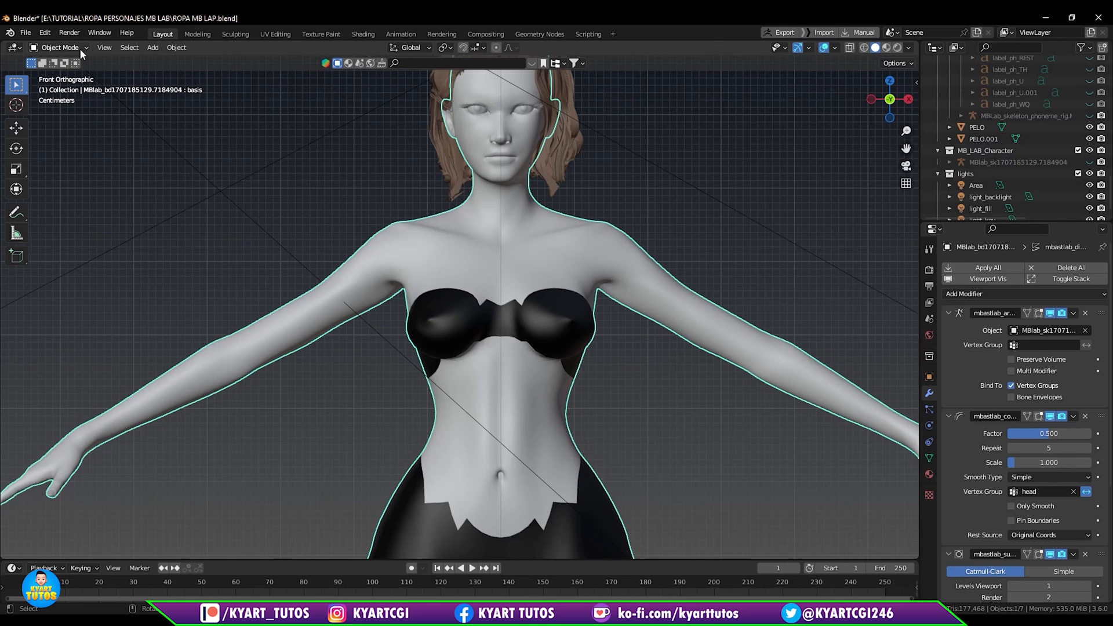
{"action": "key", "text": "Tab"}
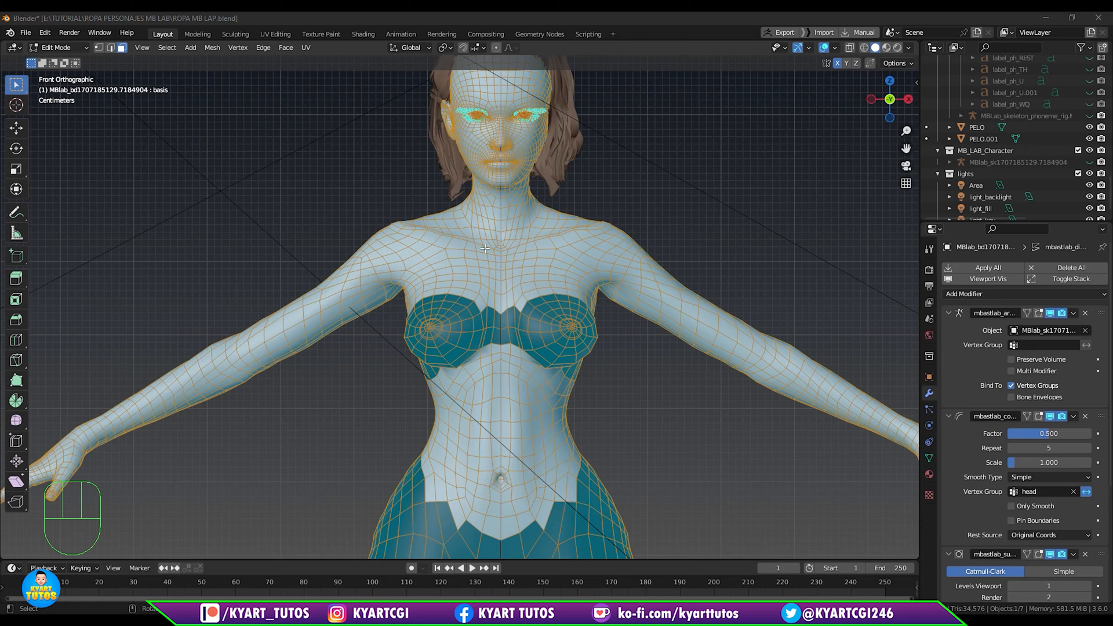
{"action": "left_click", "coordinate": [461, 255]}
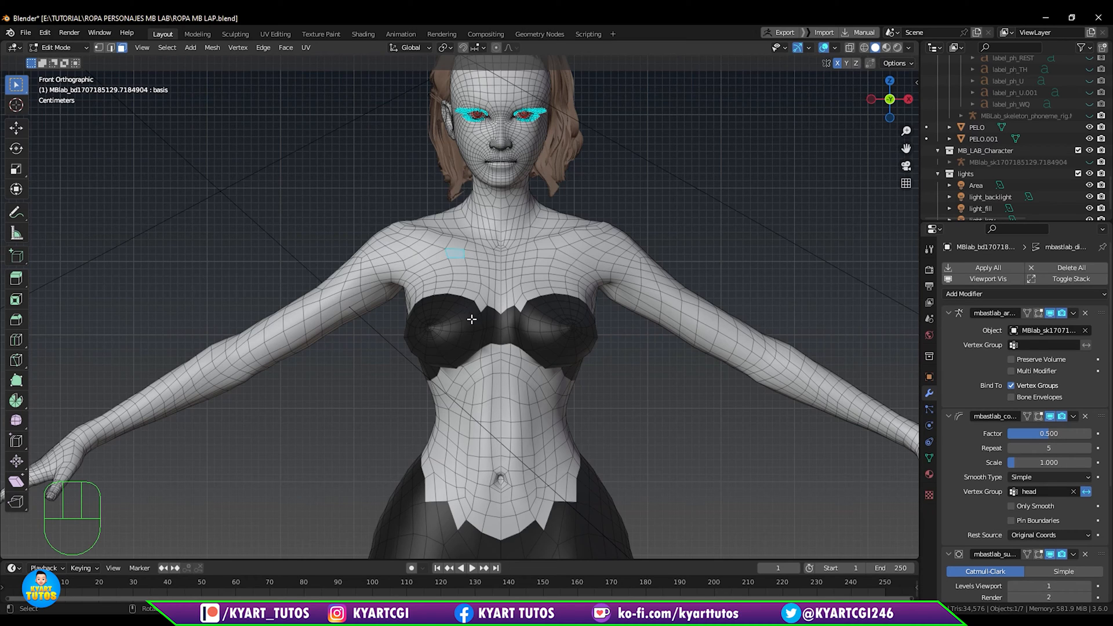
Use Select Circle to add the front faces of the chest, upper midriff, shoulders and upper arms to the selection.
{"action": "left_click", "coordinate": [18, 90]}
{"action": "left_click", "coordinate": [19, 91]}
{"action": "left_click", "coordinate": [20, 91]}
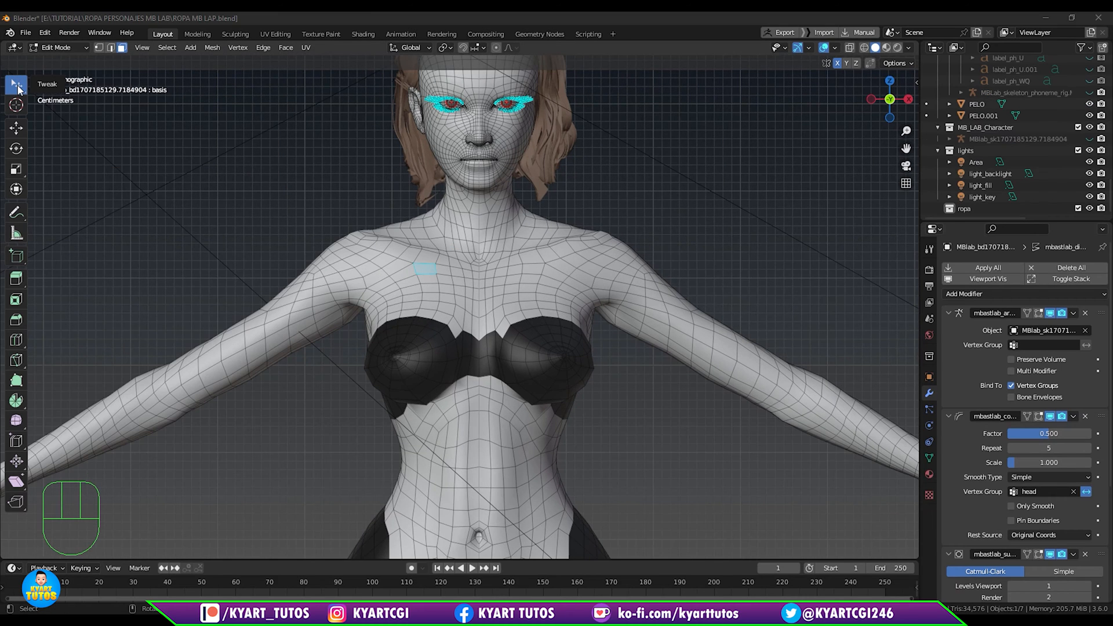
{"action": "left_click", "coordinate": [17, 87]}
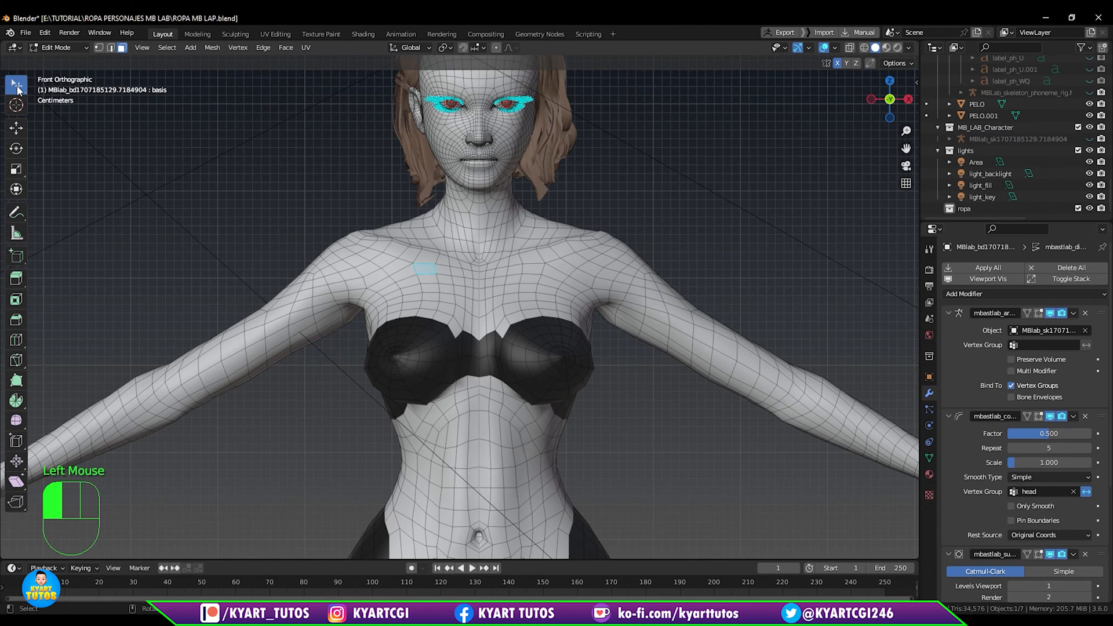
{"action": "left_click", "coordinate": [18, 87]}
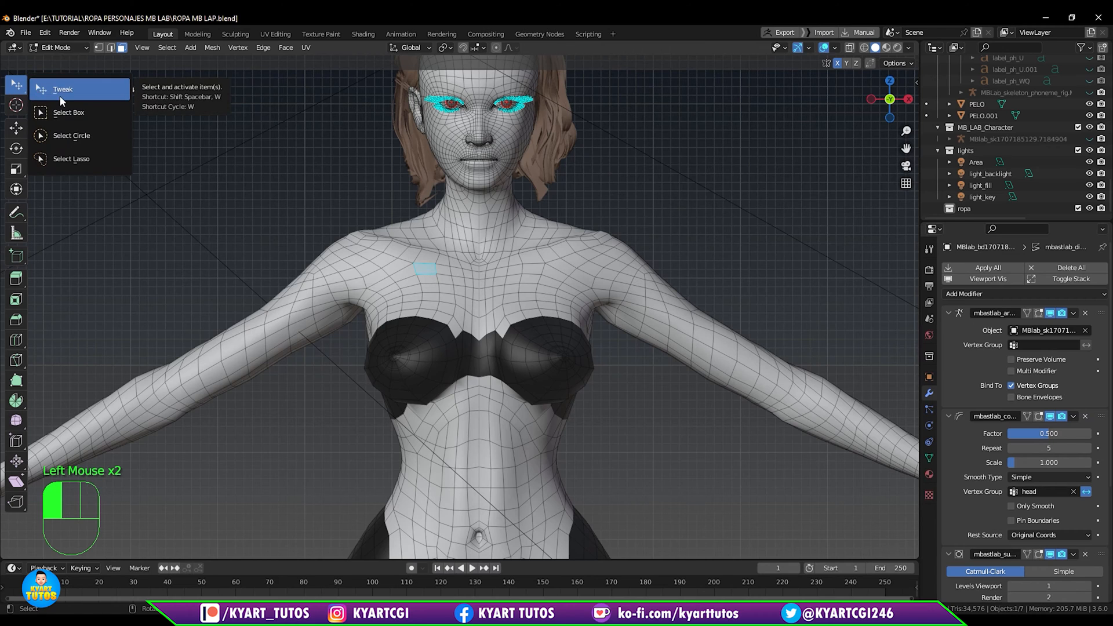
{"action": "left_click", "coordinate": [87, 144]}
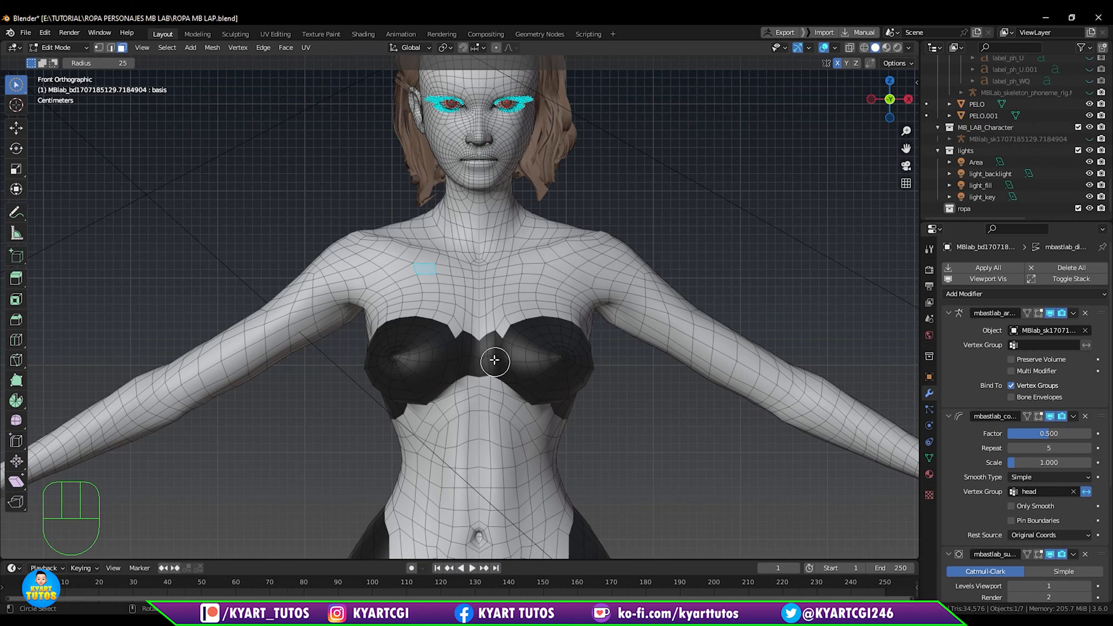
{"action": "middle_click_drag", "start_coordinate": [494, 360], "coordinate": [571, 348], "text": "shift"}
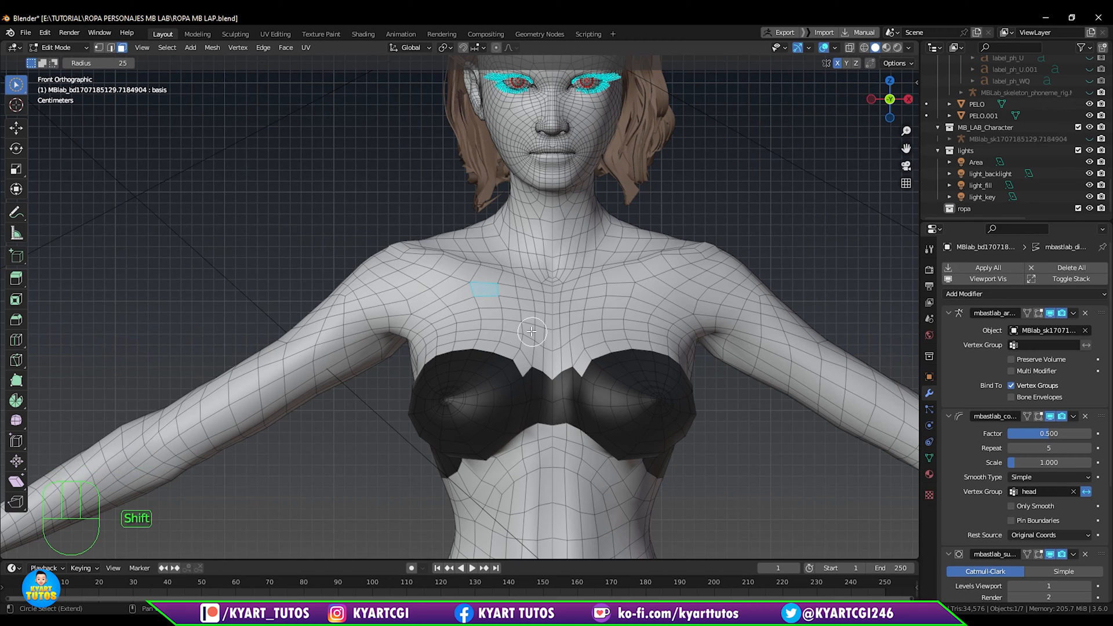
{"action": "middle_click_drag", "start_coordinate": [532, 331], "coordinate": [507, 336], "text": "shift"}
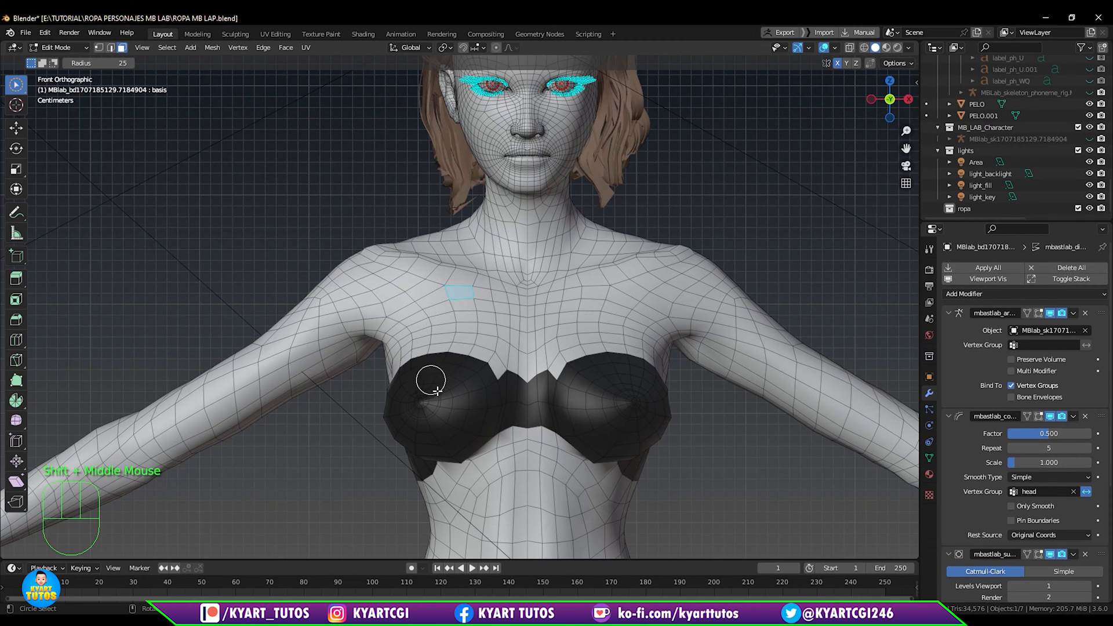
{"action": "middle_click_drag", "start_coordinate": [551, 482], "coordinate": [503, 396], "text": "shift"}
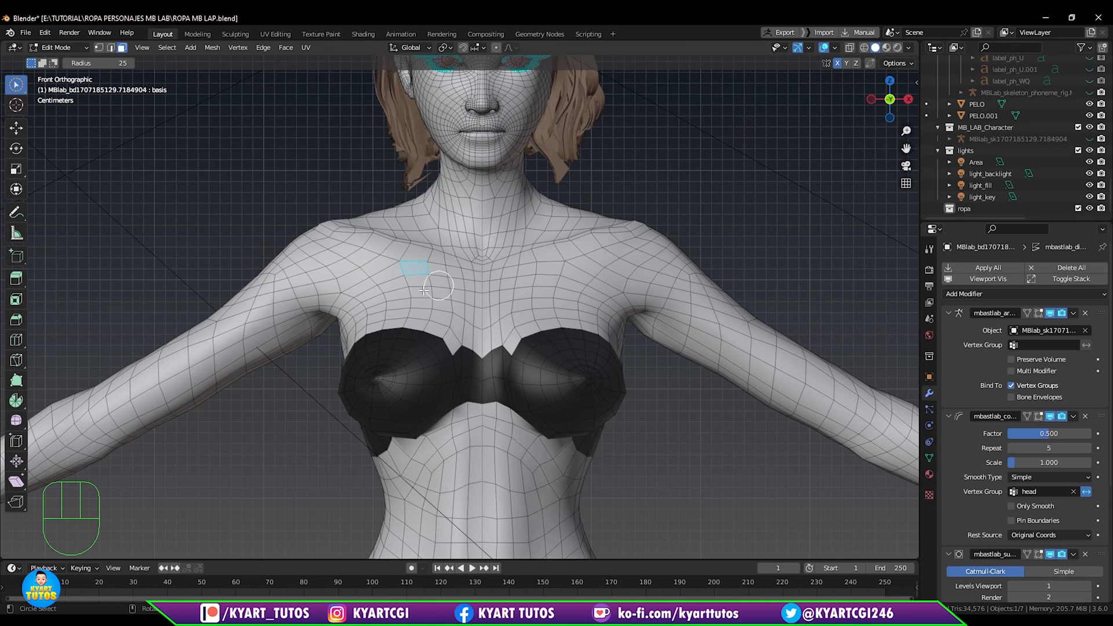
{"action": "mouse_move", "coordinate": [424, 290]}
{"action": "left_mouse_down", "text": "shift"}
{"action": "mouse_move", "coordinate": [568, 325]}
{"action": "mouse_move", "coordinate": [372, 406]}
{"action": "mouse_move", "coordinate": [604, 391]}
{"action": "left_mouse_up", "text": "shift"}
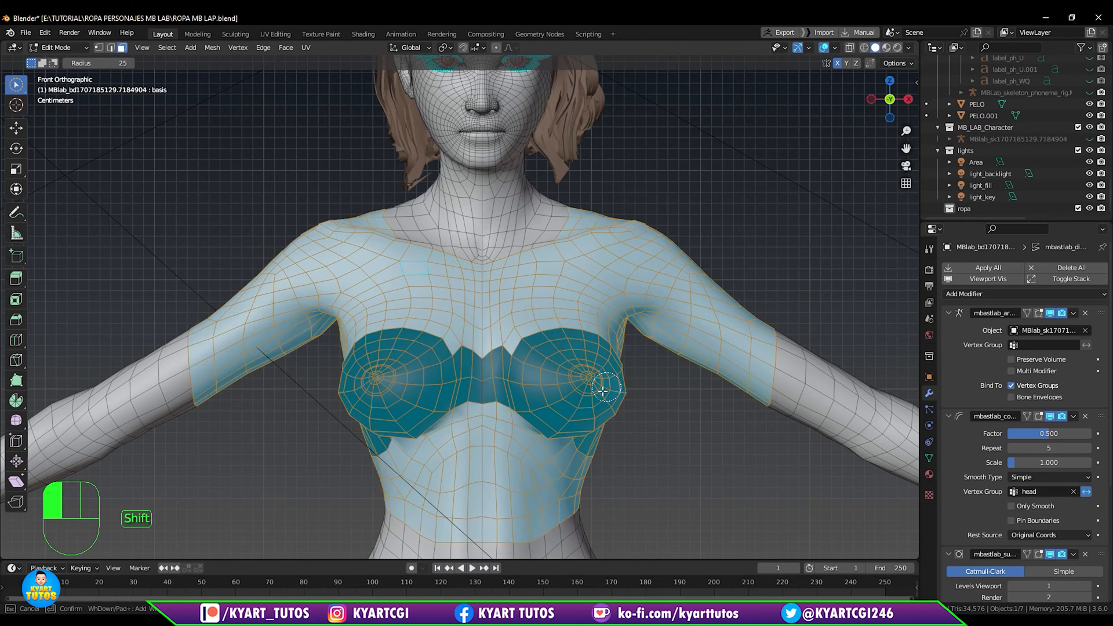
Extend the face selection across the upper back, shoulders and backs of the upper arms to complete the top's shape.
{"action": "key", "text": "ctrl+KP_1"}
{"action": "mouse_move", "coordinate": [429, 371]}
{"action": "left_mouse_down", "text": "shift"}
{"action": "mouse_move", "coordinate": [263, 338]}
{"action": "mouse_move", "coordinate": [638, 313]}
{"action": "left_mouse_up", "text": "shift"}
{"action": "middle_click_drag", "start_coordinate": [580, 243], "coordinate": [574, 301]}
{"action": "left_click_drag", "start_coordinate": [527, 224], "coordinate": [464, 232], "text": "shift"}
{"action": "middle_click_drag", "start_coordinate": [696, 278], "coordinate": [568, 249]}
{"action": "middle_click_drag", "start_coordinate": [406, 244], "coordinate": [580, 290]}
{"action": "left_click_drag", "start_coordinate": [238, 191], "coordinate": [217, 220], "text": "shift"}
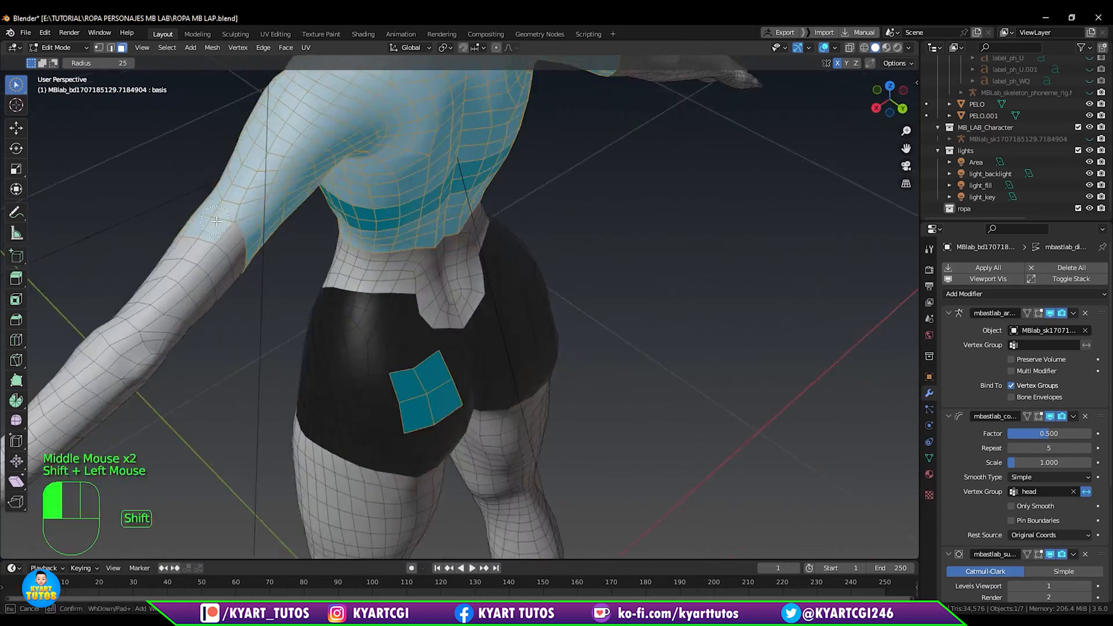
{"action": "key", "text": "KP_1"}
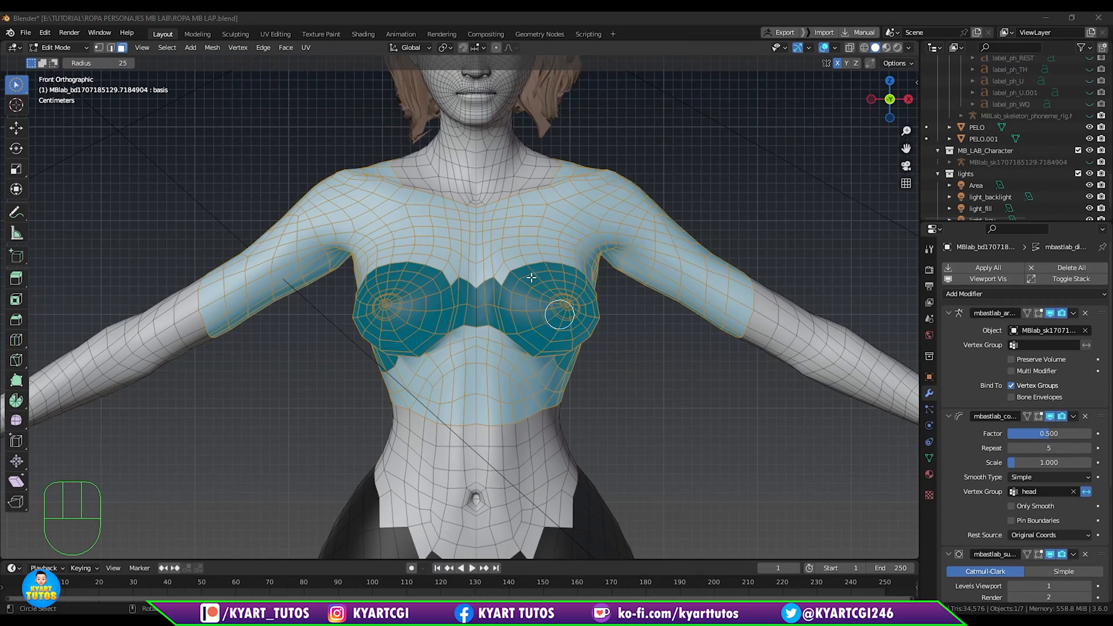
Duplicate the selected torso and sleeve faces in place and separate the selection into its own object.
{"action": "left_click", "coordinate": [16, 128]}
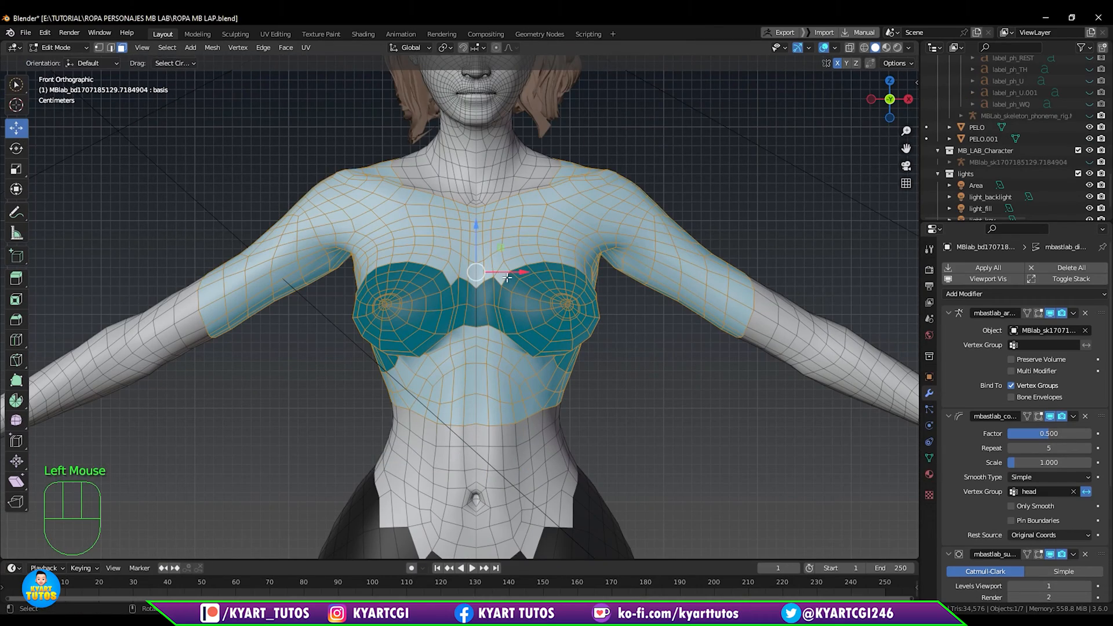
{"action": "key", "text": "shift+d"}
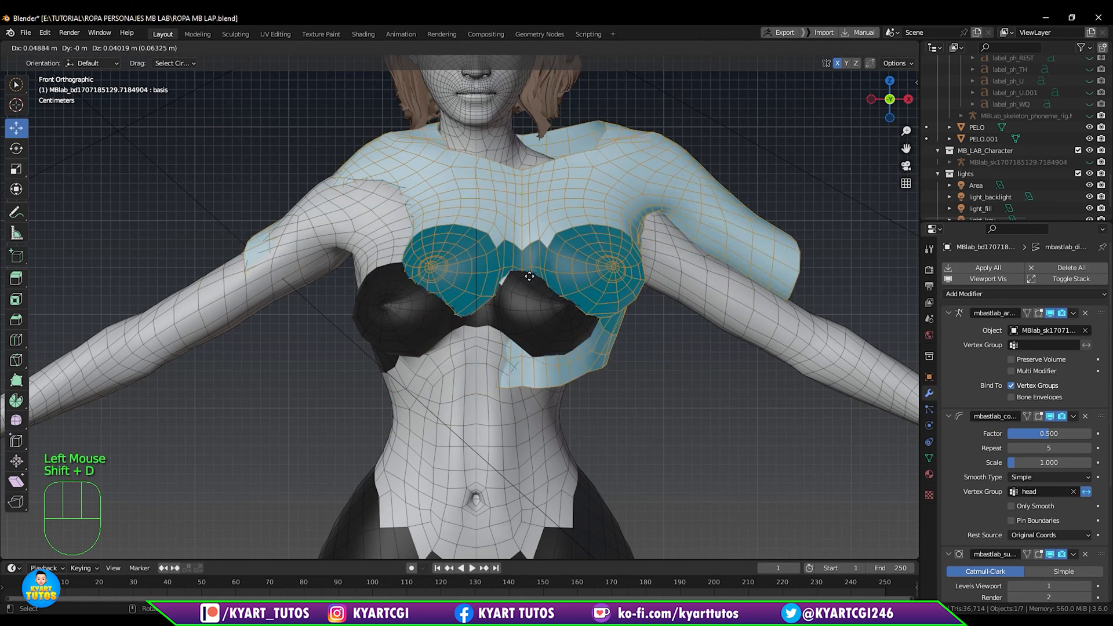
{"action": "right_click", "coordinate": [534, 278]}
{"action": "key", "text": "p"}
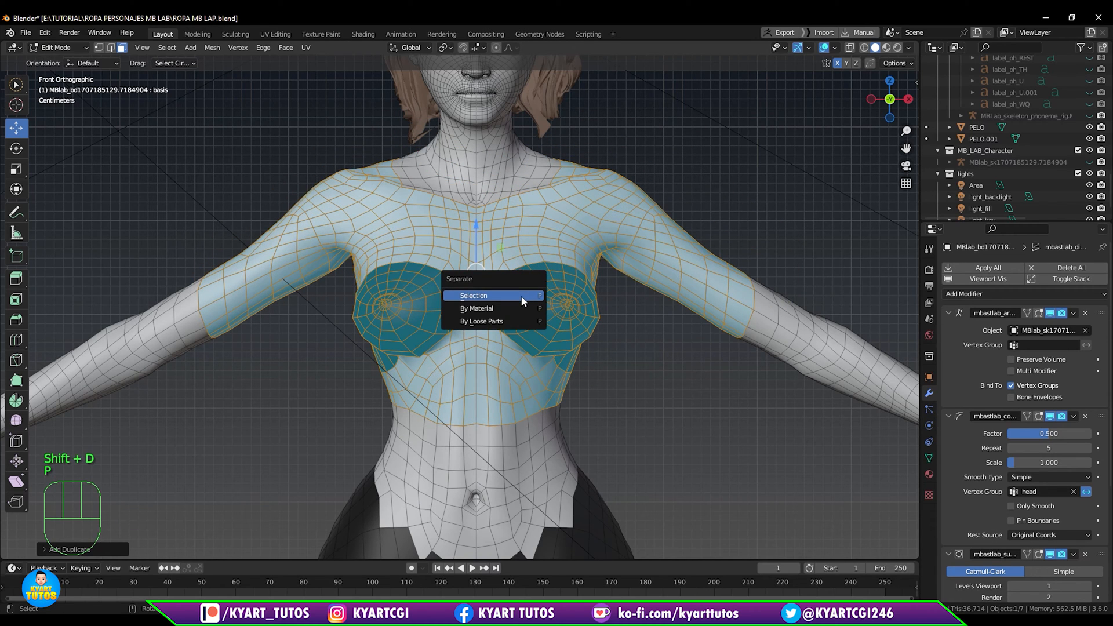
{"action": "left_click", "coordinate": [502, 296]}
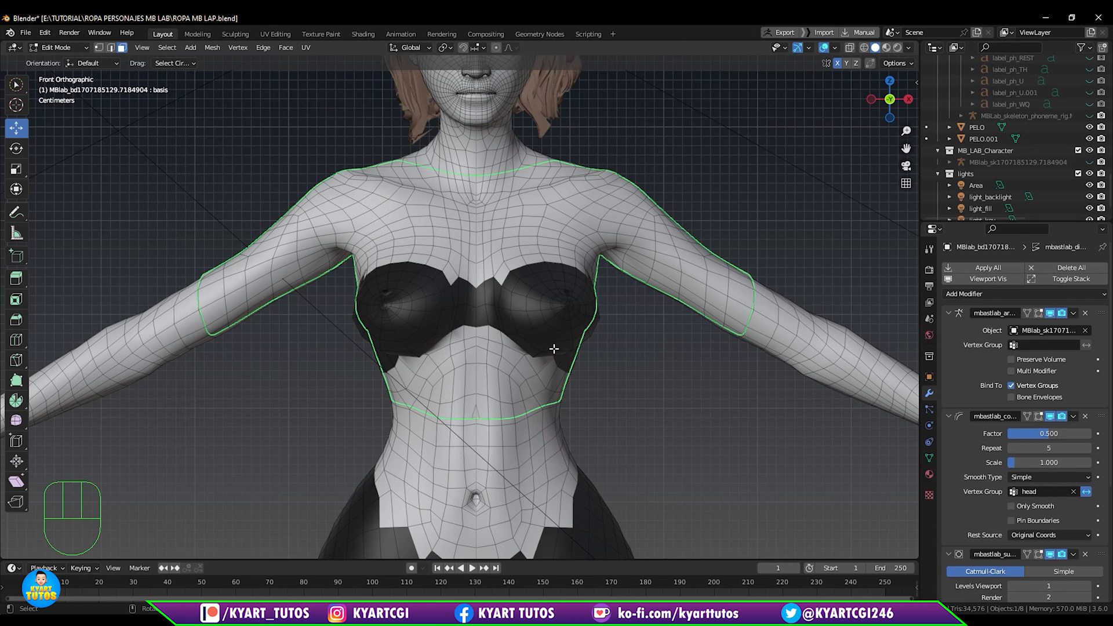
Return to Object Mode, select the separated top piece and move it to the ropa collection.
{"action": "key", "text": "m"}
{"action": "left_click", "coordinate": [619, 377]}
{"action": "key", "text": "ctrl+Tab"}
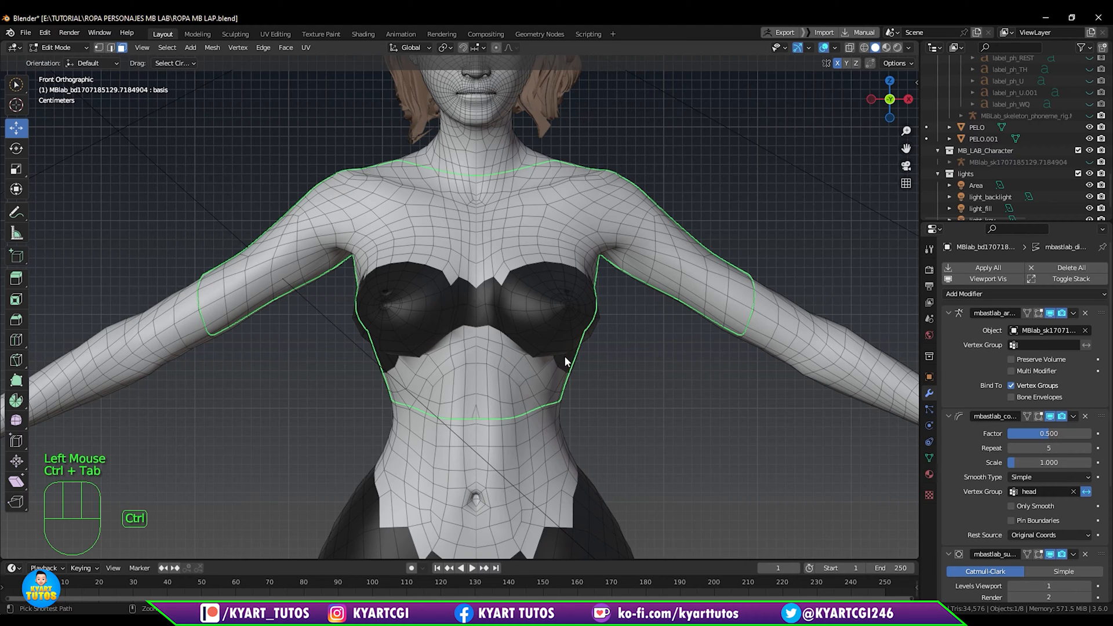
{"action": "key", "text": "ctrl+Tab"}
{"action": "left_click", "coordinate": [482, 357]}
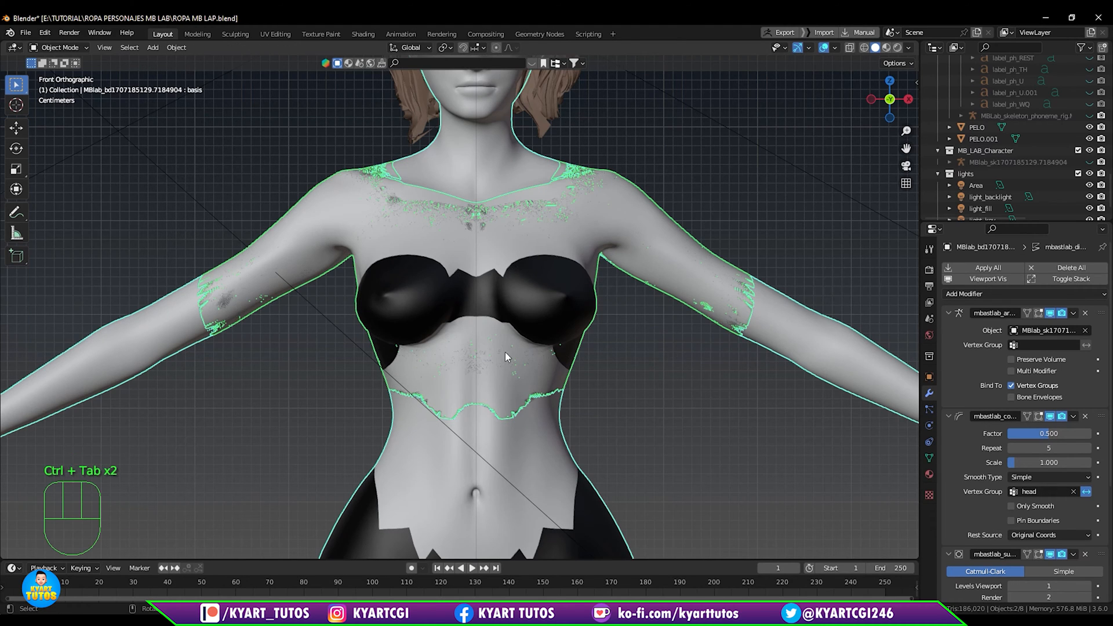
{"action": "left_click", "coordinate": [627, 212]}
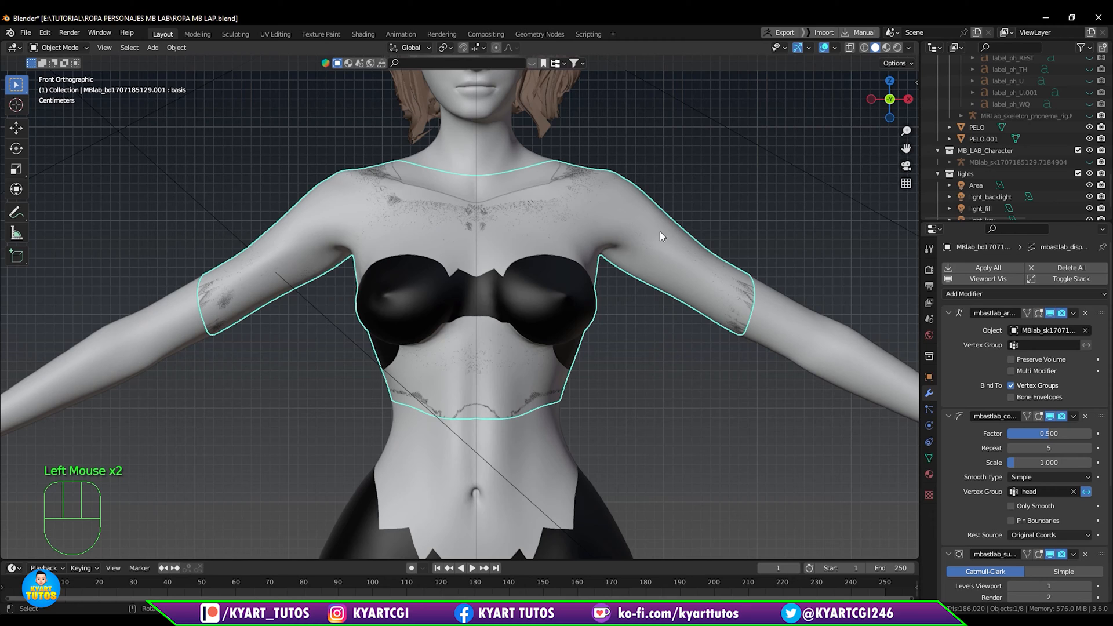
{"action": "key", "text": "m"}
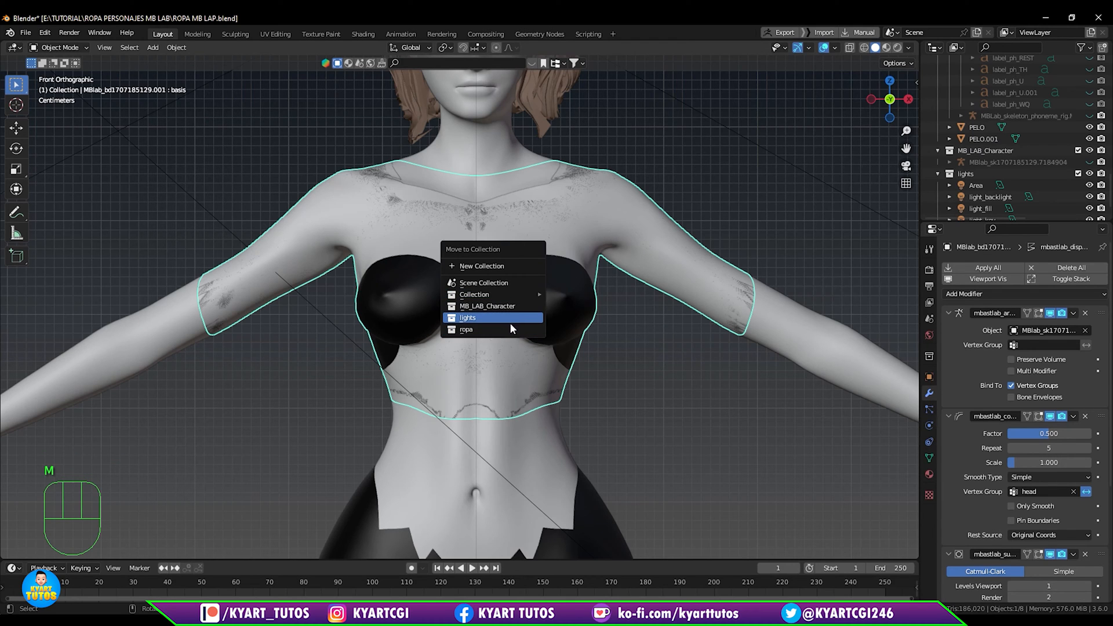
{"action": "left_click", "coordinate": [472, 330]}
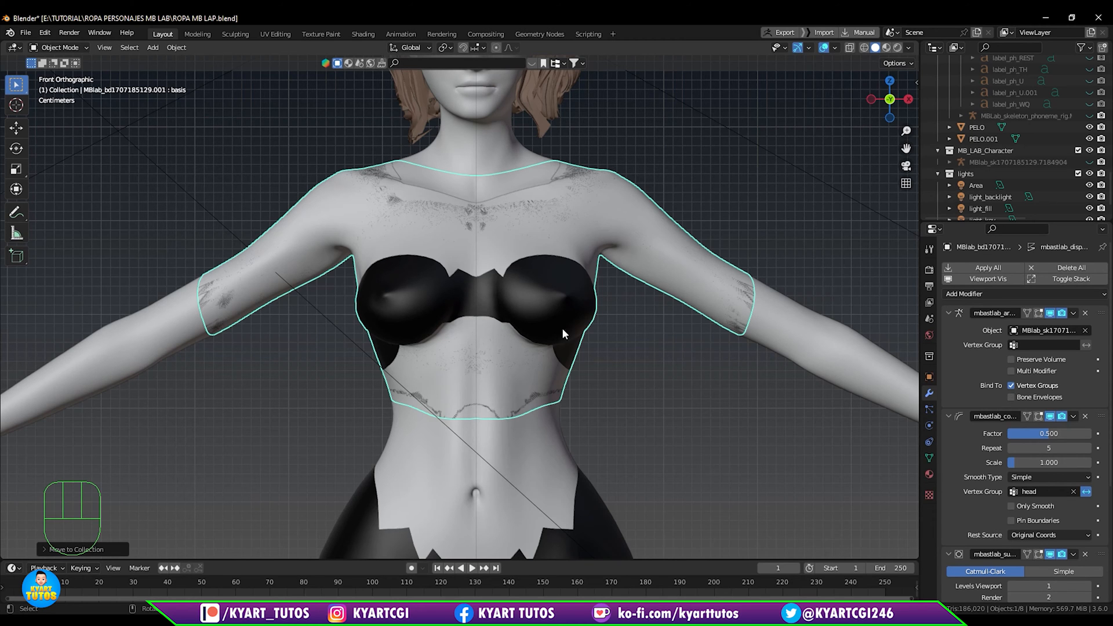
{"action": "middle_click_drag", "start_coordinate": [670, 303], "coordinate": [656, 357]}
{"action": "left_click", "coordinate": [687, 385]}
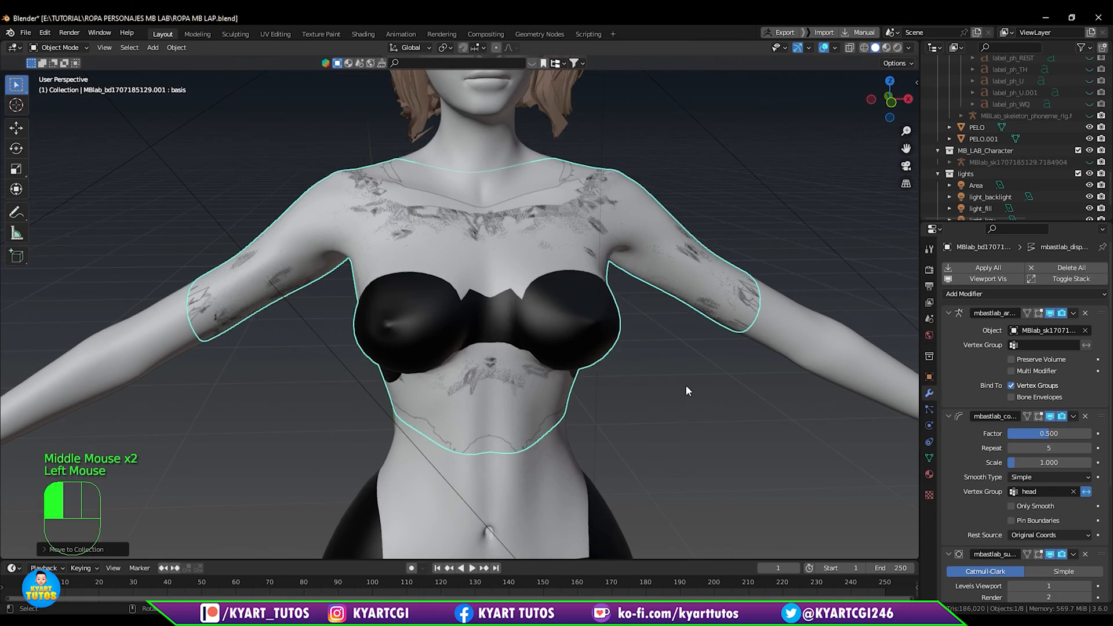
{"action": "left_click", "coordinate": [587, 318]}
{"action": "mouse_move", "coordinate": [586, 318]}
{"action": "middle_mouse_down"}
{"action": "mouse_move", "coordinate": [654, 345]}
{"action": "mouse_move", "coordinate": [596, 322]}
{"action": "mouse_move", "coordinate": [609, 330]}
{"action": "mouse_move", "coordinate": [557, 327]}
{"action": "mouse_move", "coordinate": [582, 305]}
{"action": "middle_mouse_up"}
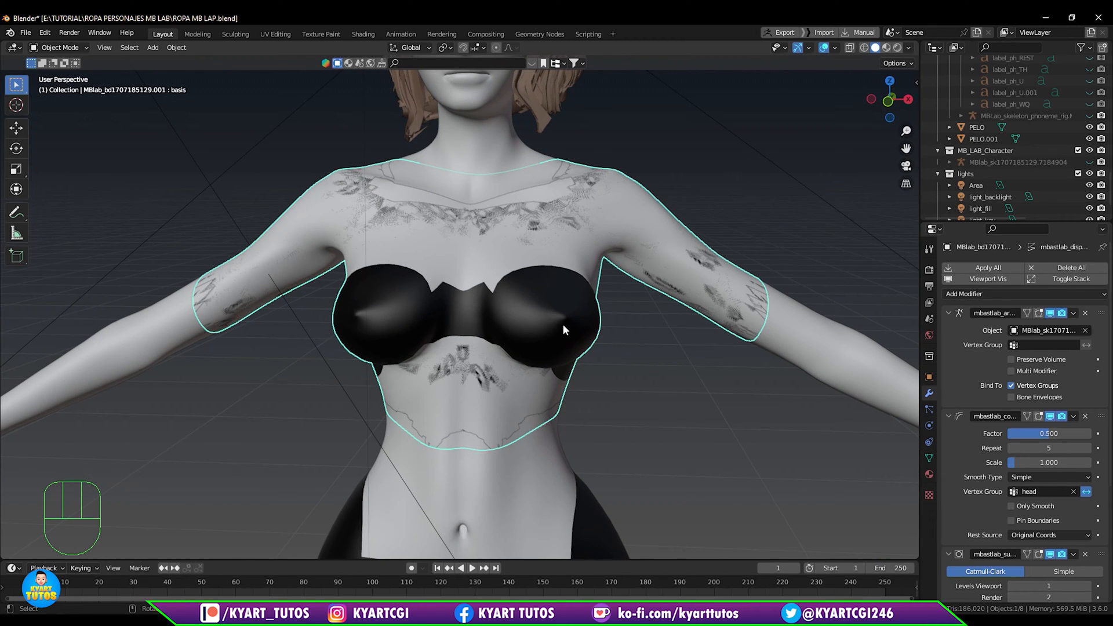
Move the separated top piece to the ropa collection and rename the object ropa.
{"action": "key", "text": "m"}
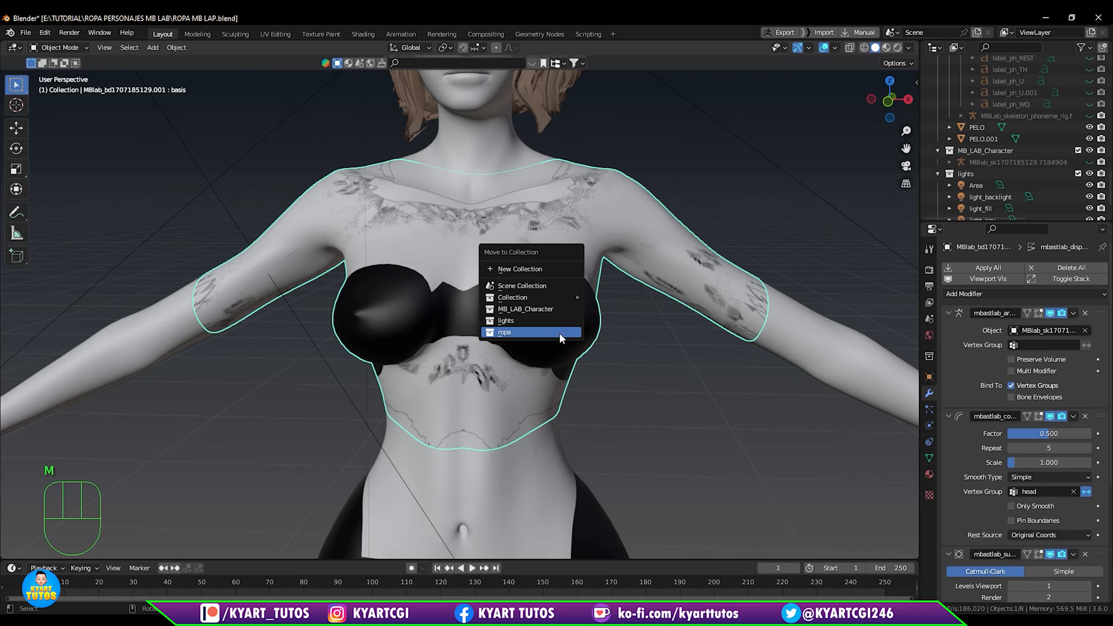
{"action": "left_click", "coordinate": [632, 381]}
{"action": "left_click", "coordinate": [555, 337]}
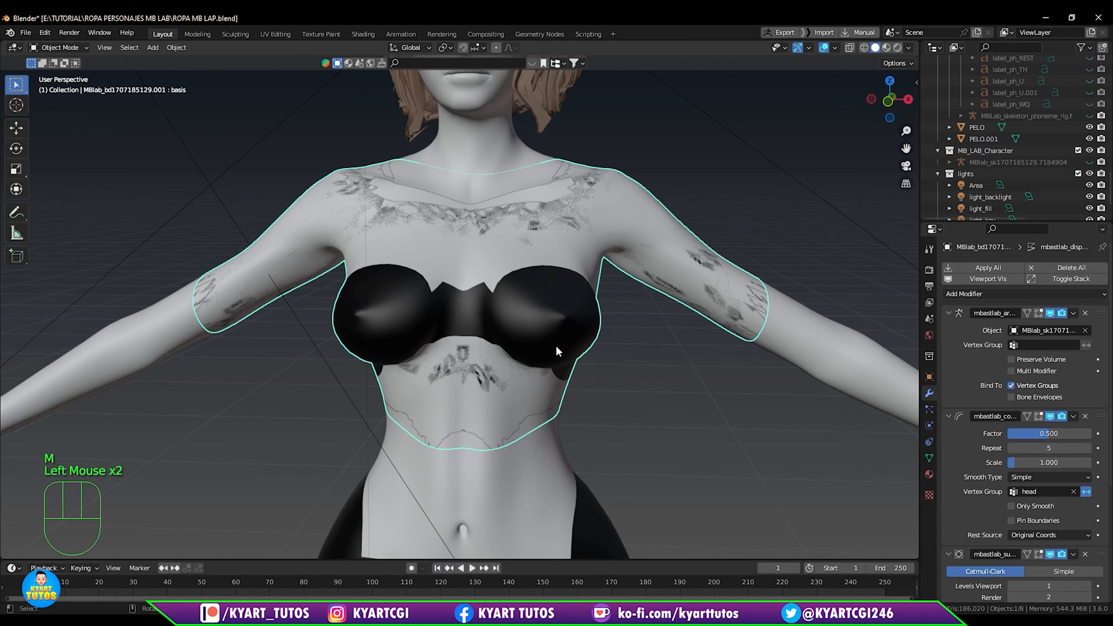
{"action": "key", "text": "F2"}
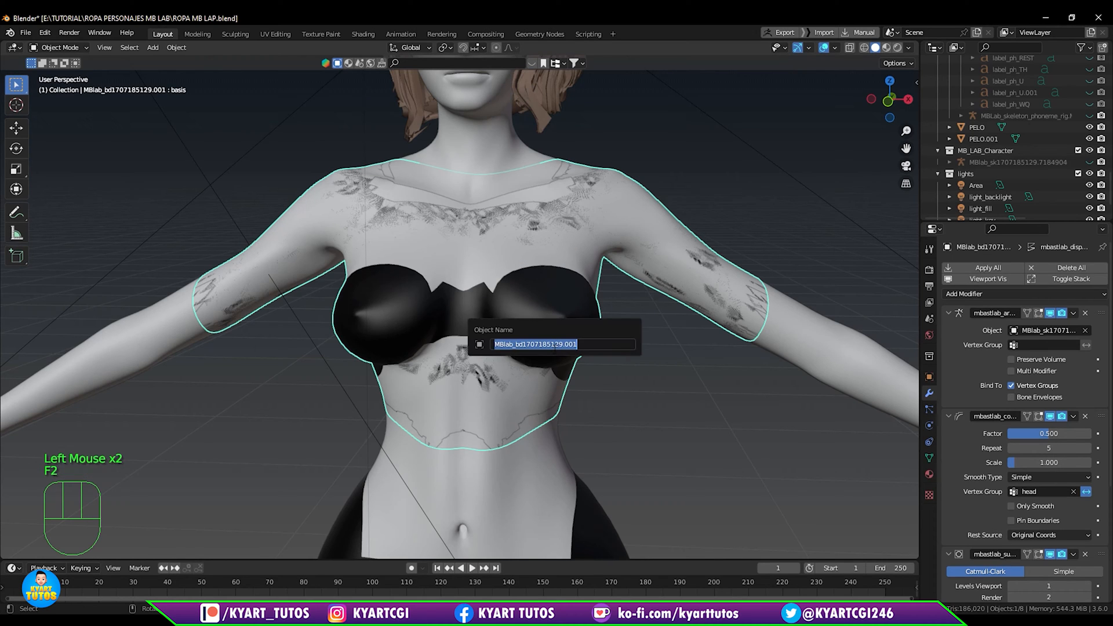
{"action": "type", "text": "ropa"}
{"action": "key", "text": "Return"}
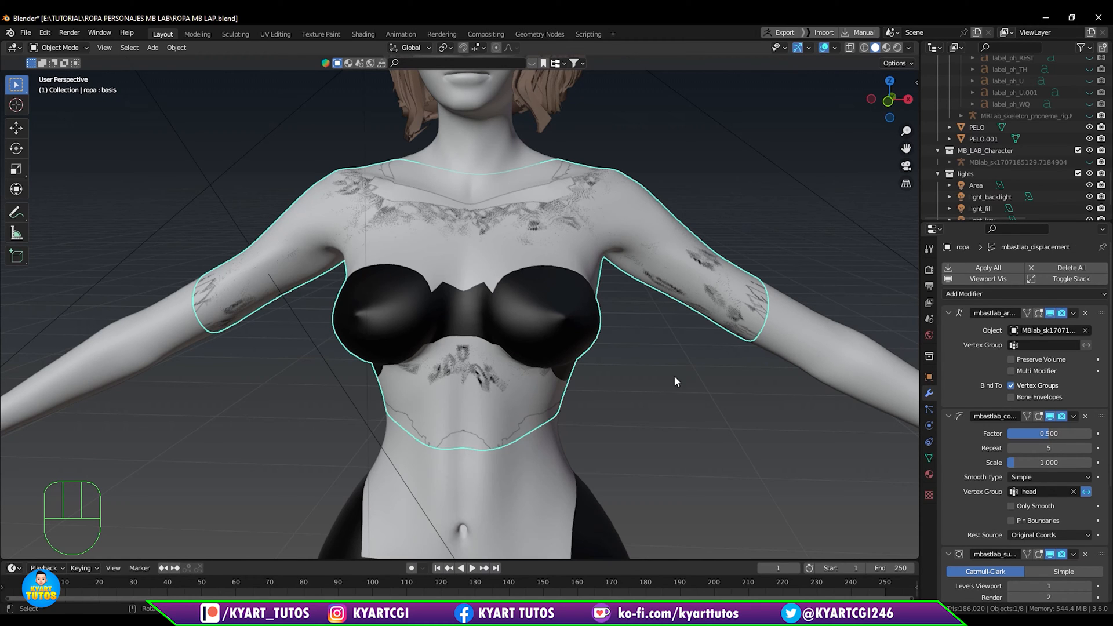
Switch the viewport to rendered shading and remove all the inherited MB-Lab material slots from the ropa object.
{"action": "left_click", "coordinate": [929, 475]}
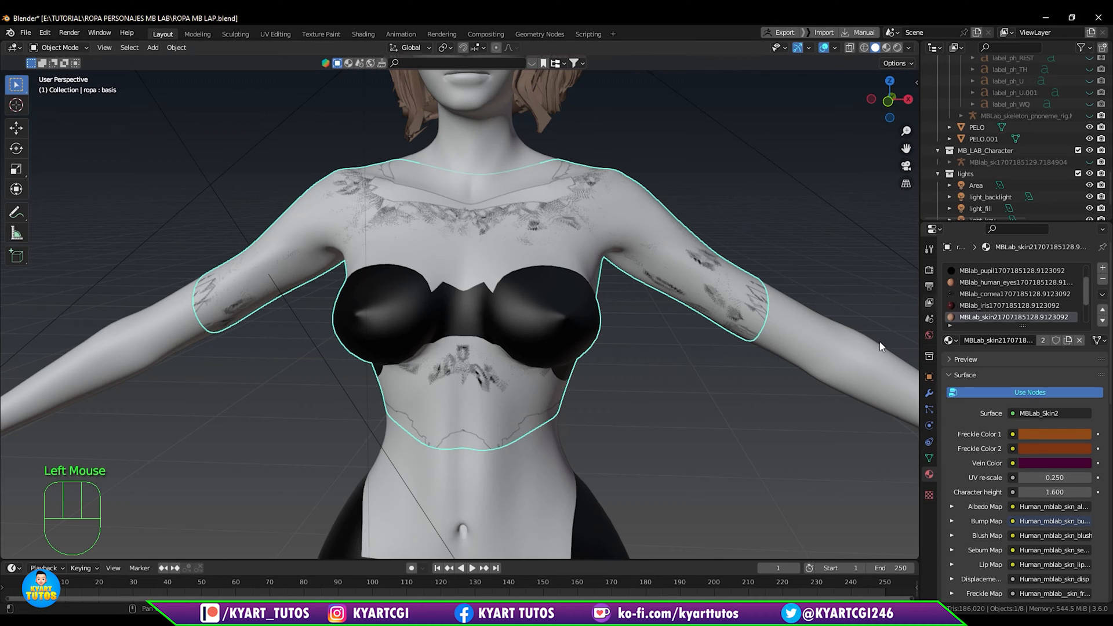
{"action": "left_click", "coordinate": [898, 47]}
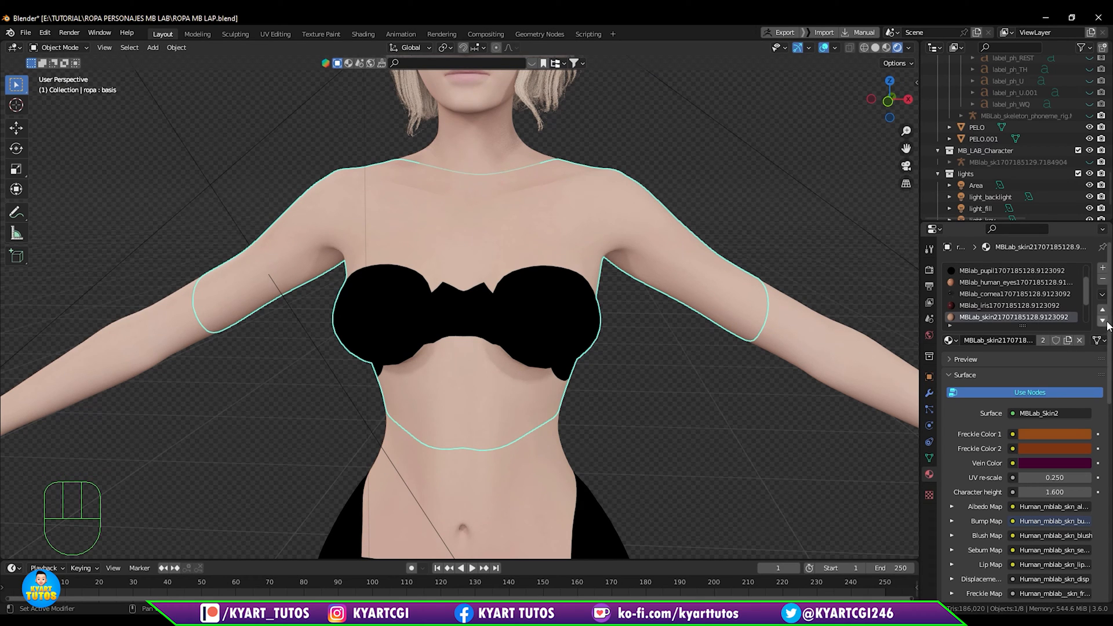
{"action": "double_click", "coordinate": [1104, 281]}
{"action": "double_click", "coordinate": [1104, 281]}
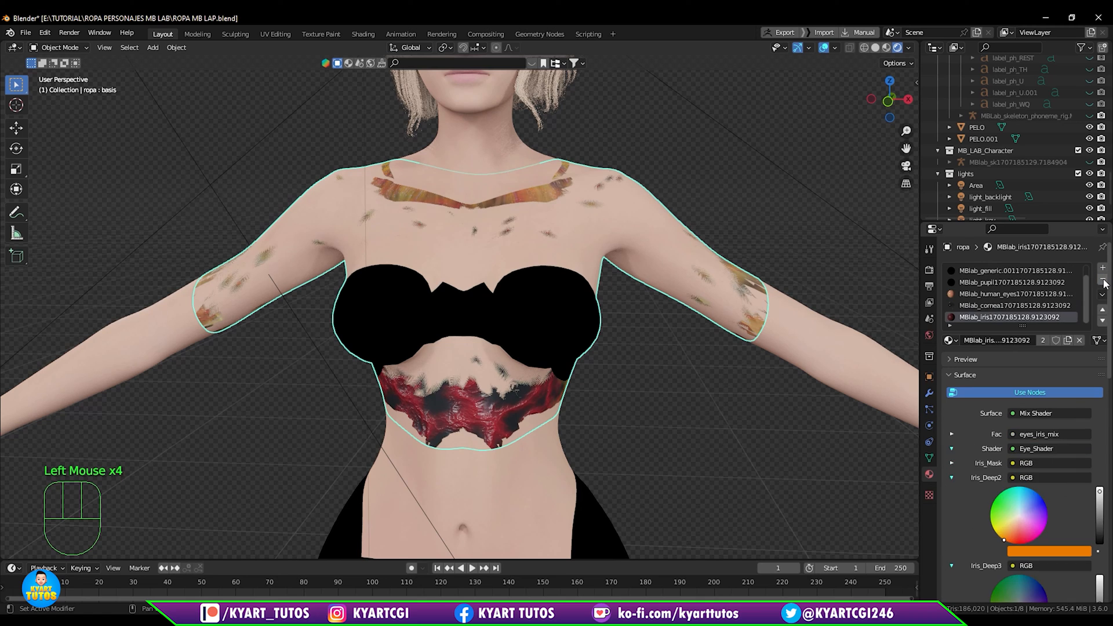
{"action": "double_click", "coordinate": [1104, 281]}
{"action": "double_click", "coordinate": [1104, 282]}
{"action": "left_click", "coordinate": [1104, 282]}
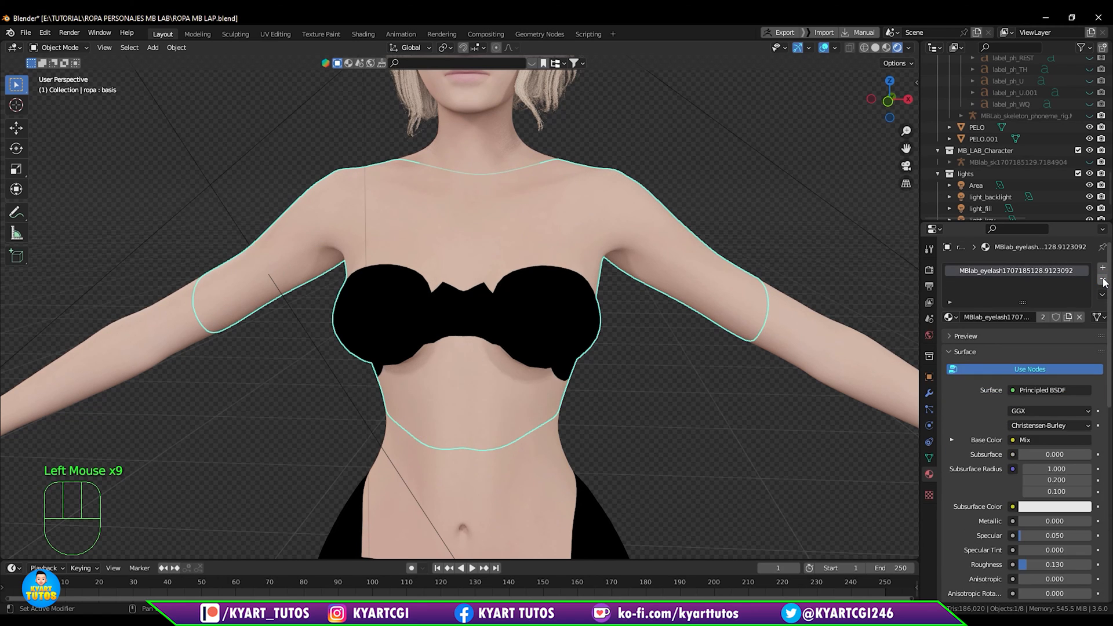
{"action": "left_click", "coordinate": [1104, 282]}
Create a new material for the top with a light blue base color and a roughness of 0.807.
{"action": "middle_click_drag", "start_coordinate": [641, 322], "coordinate": [661, 336]}
{"action": "left_click", "coordinate": [1027, 318]}
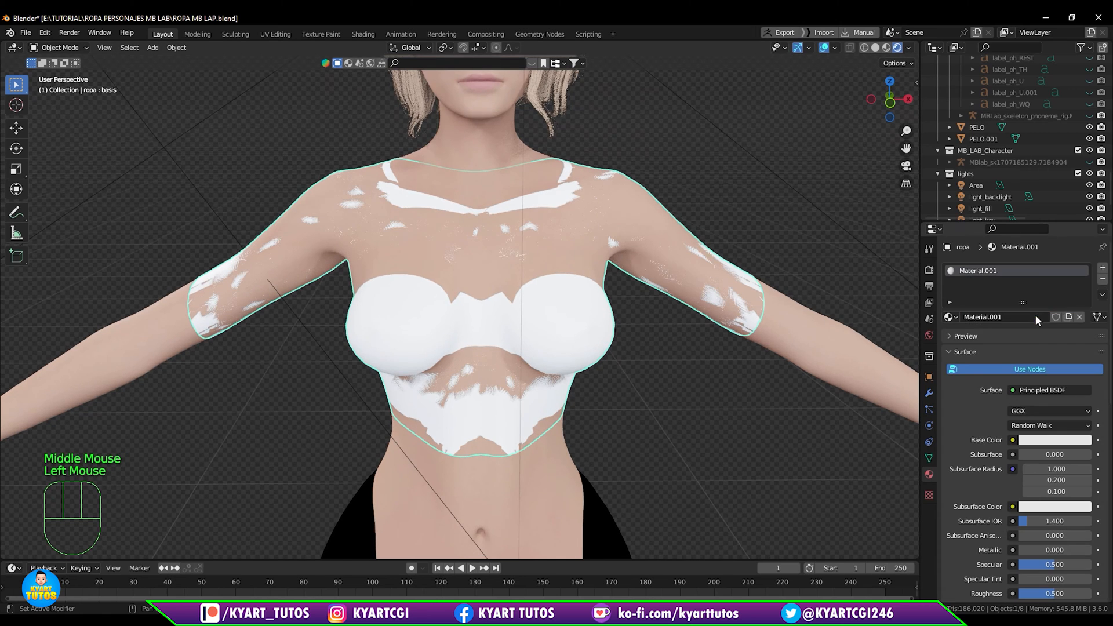
{"action": "left_click", "coordinate": [1052, 440]}
{"action": "left_click_drag", "start_coordinate": [1026, 318], "coordinate": [1043, 291]}
{"action": "middle_click_drag", "start_coordinate": [1007, 478], "coordinate": [1009, 372]}
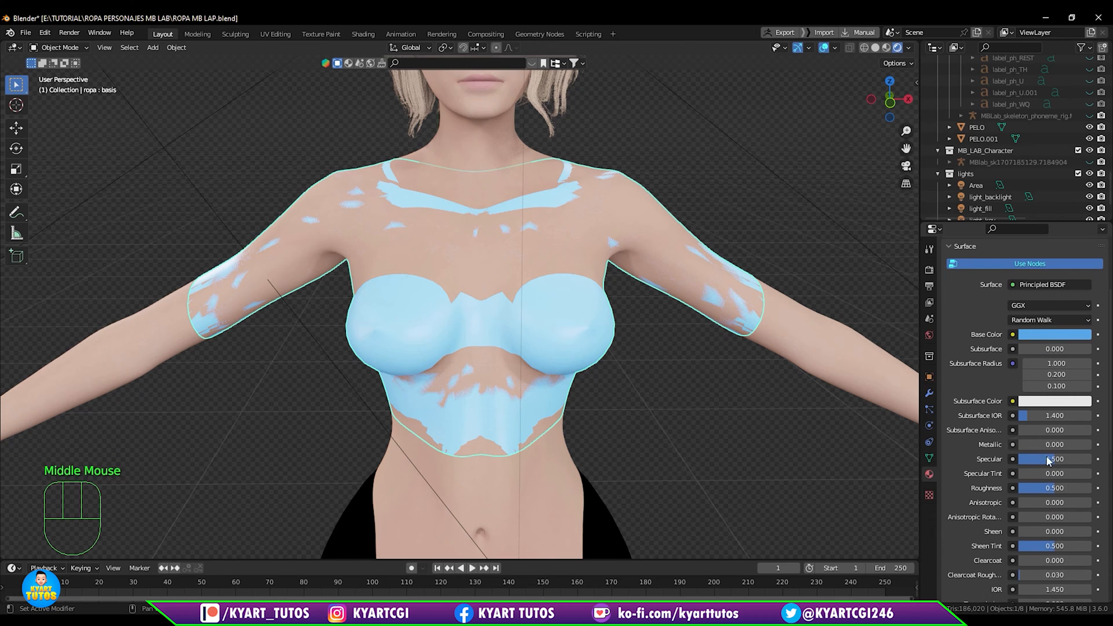
{"action": "left_click_drag", "start_coordinate": [1059, 488], "coordinate": [1080, 488]}
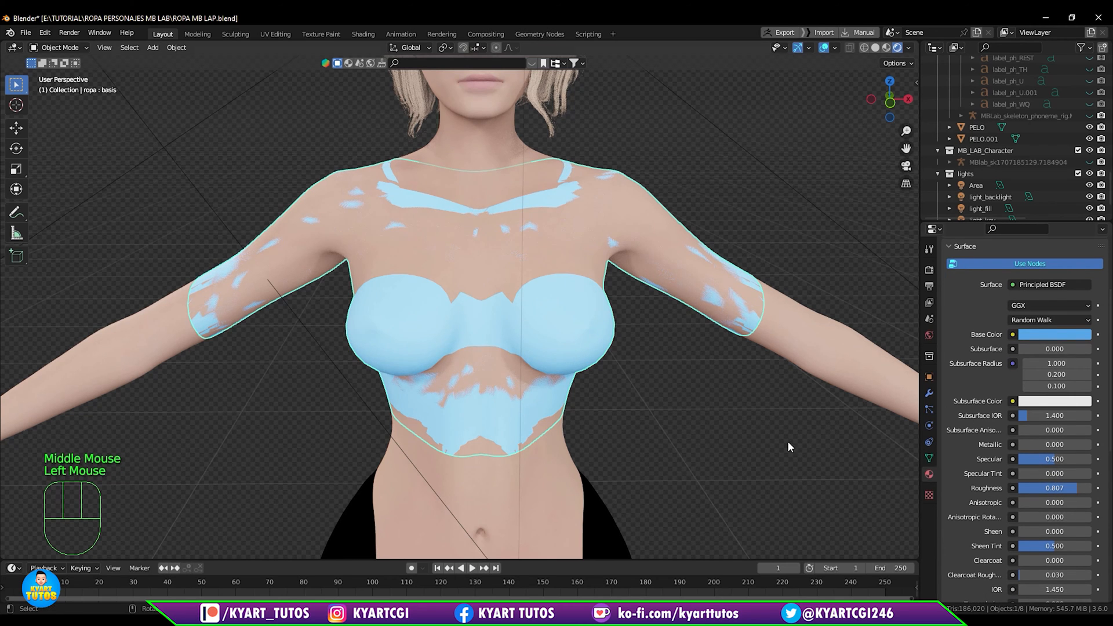
Return to solid shading and remove the corrective smooth and subdivision modifiers from the ropa object.
{"action": "middle_click_drag", "start_coordinate": [788, 440], "coordinate": [674, 397]}
{"action": "key", "text": "KP_1"}
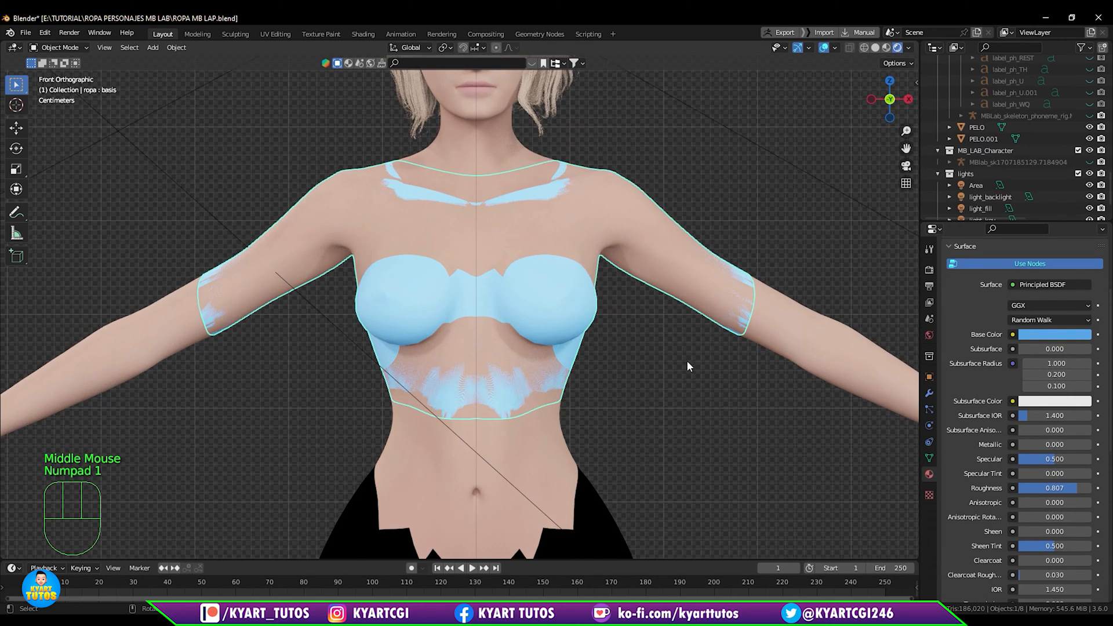
{"action": "left_click", "coordinate": [875, 47]}
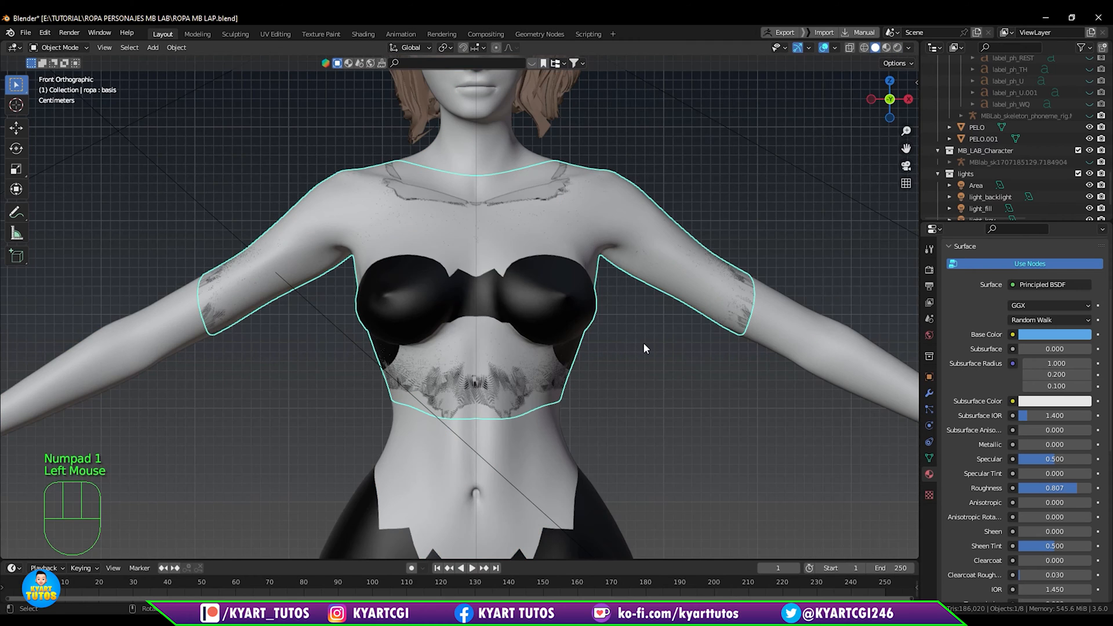
{"action": "middle_click_drag", "start_coordinate": [644, 347], "coordinate": [631, 354]}
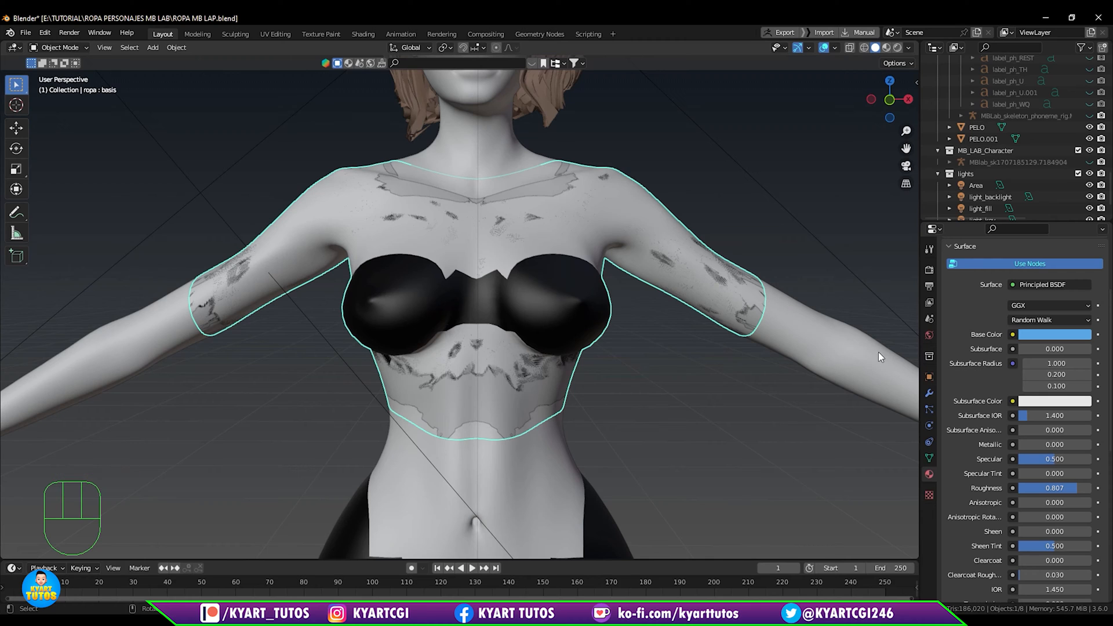
{"action": "left_click", "coordinate": [929, 394]}
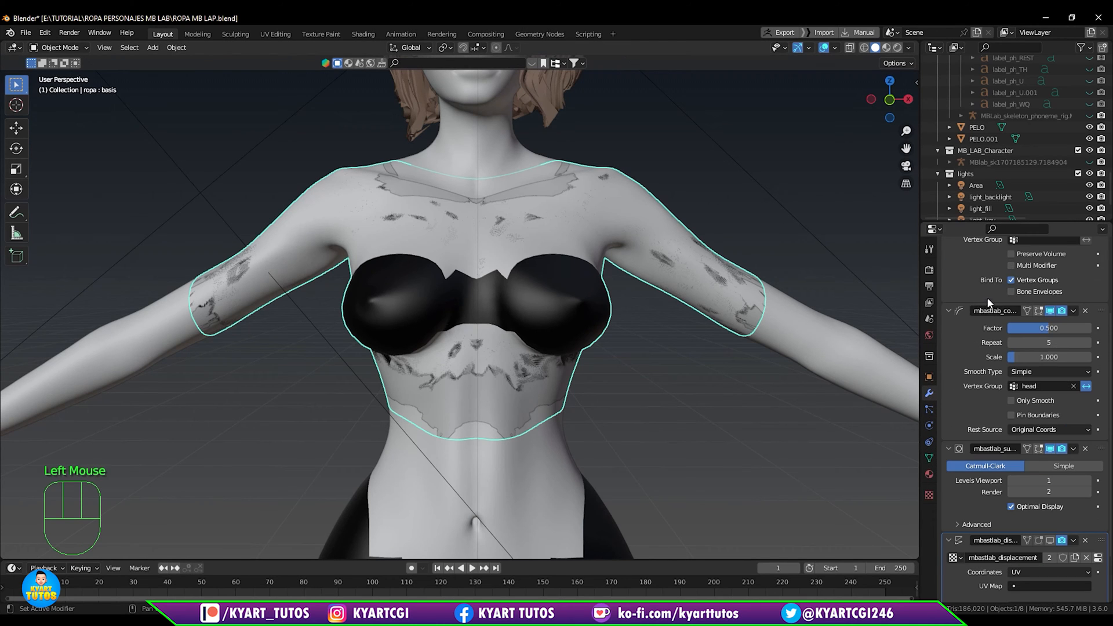
{"action": "middle_click_drag", "start_coordinate": [987, 297], "coordinate": [972, 422]}
{"action": "left_click", "coordinate": [1082, 405]}
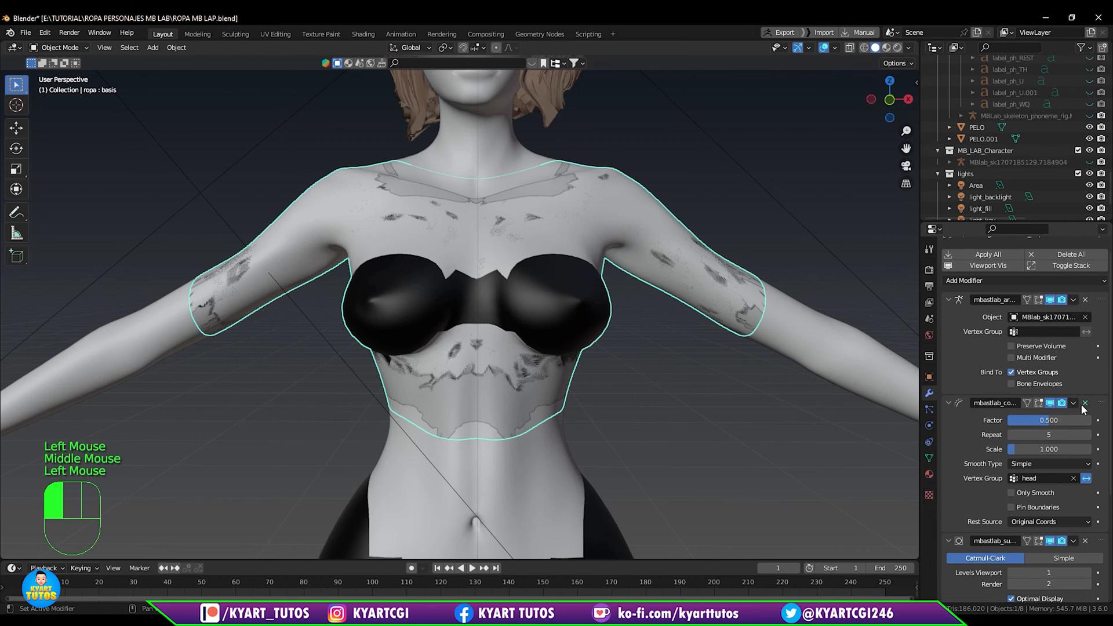
{"action": "left_click", "coordinate": [1086, 403]}
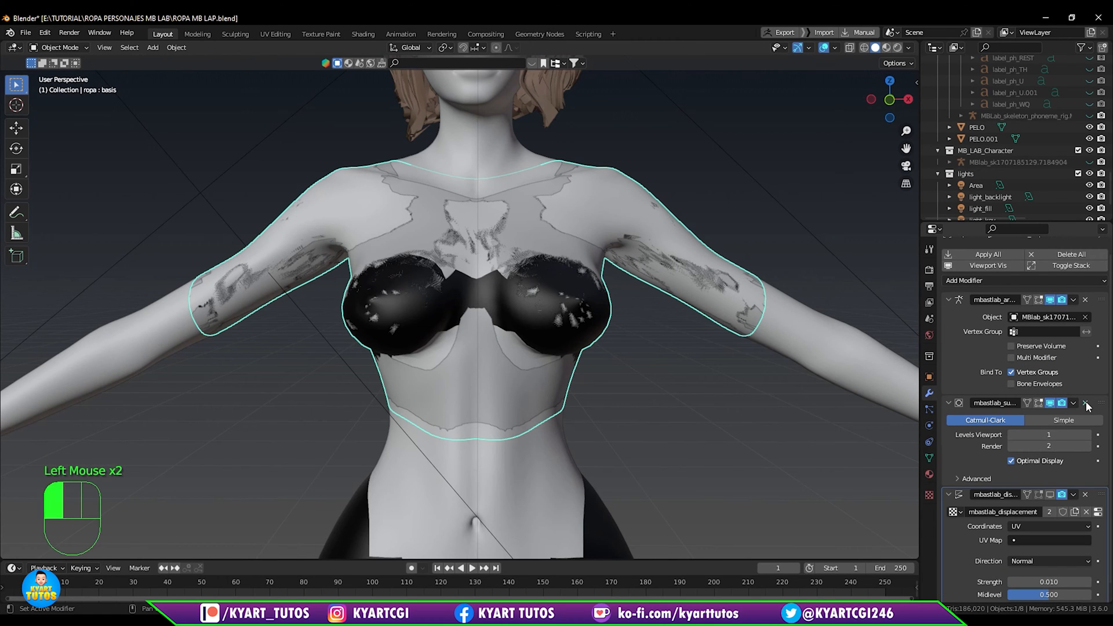
{"action": "middle_click_drag", "start_coordinate": [732, 390], "coordinate": [737, 342]}
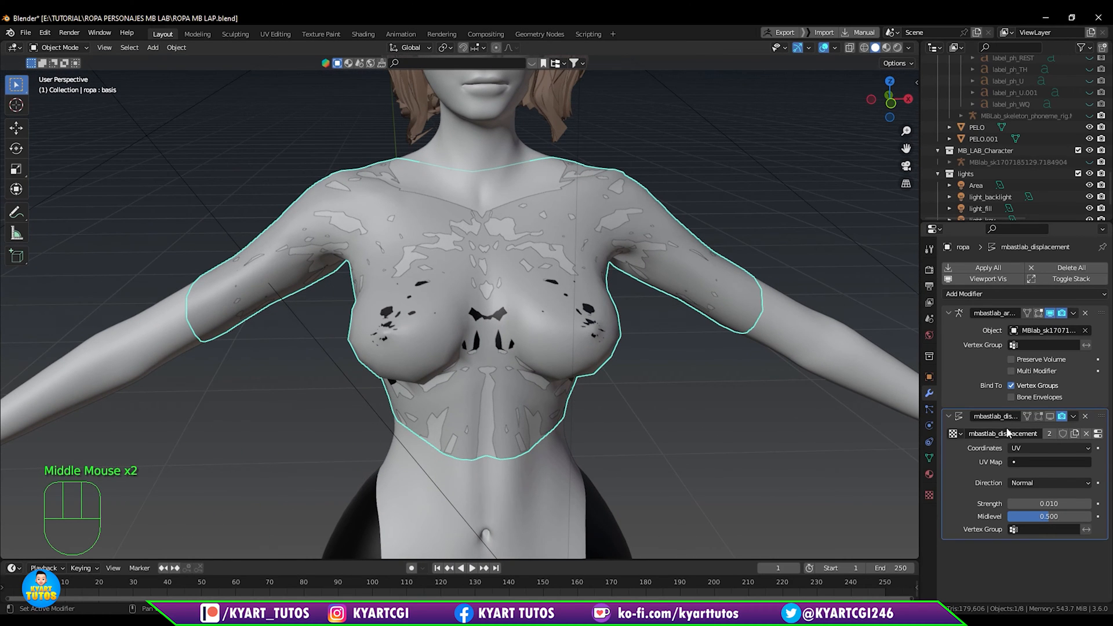
Add a Solidify modifier with a thickness of -0.004 m to the top and remove its displacement modifier.
{"action": "left_click", "coordinate": [1018, 294]}
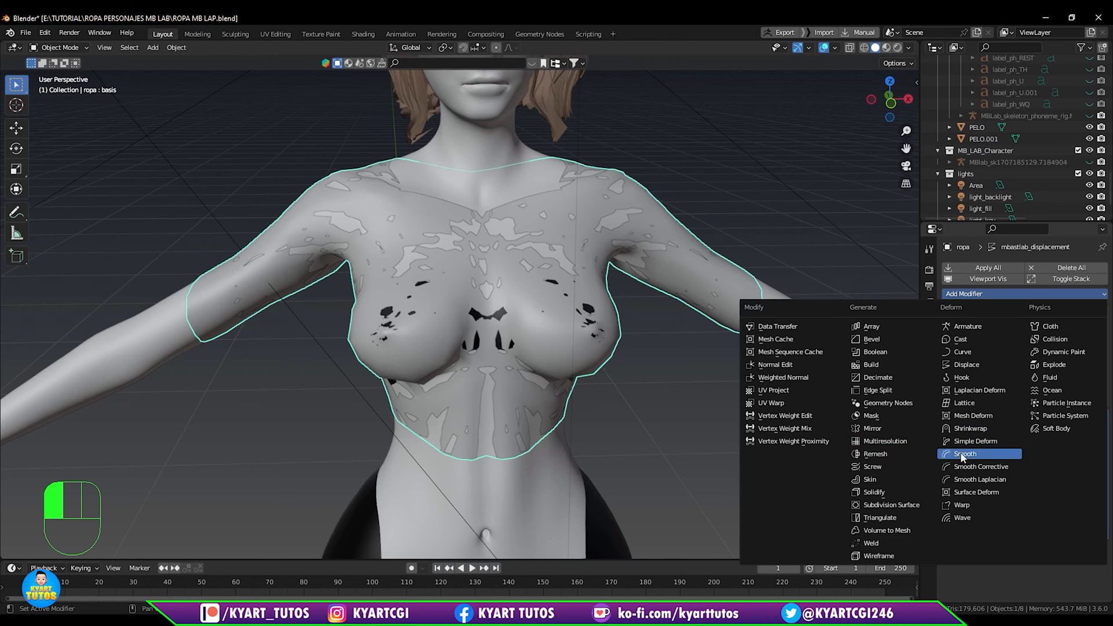
{"action": "left_click", "coordinate": [885, 492]}
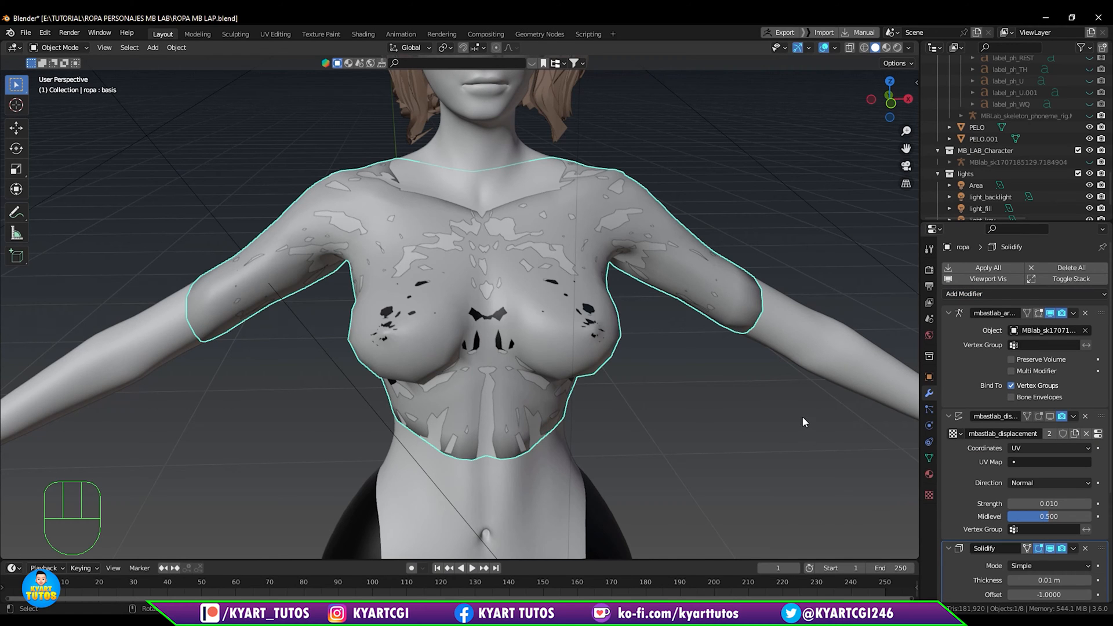
{"action": "middle_click_drag", "start_coordinate": [987, 512], "coordinate": [963, 432]}
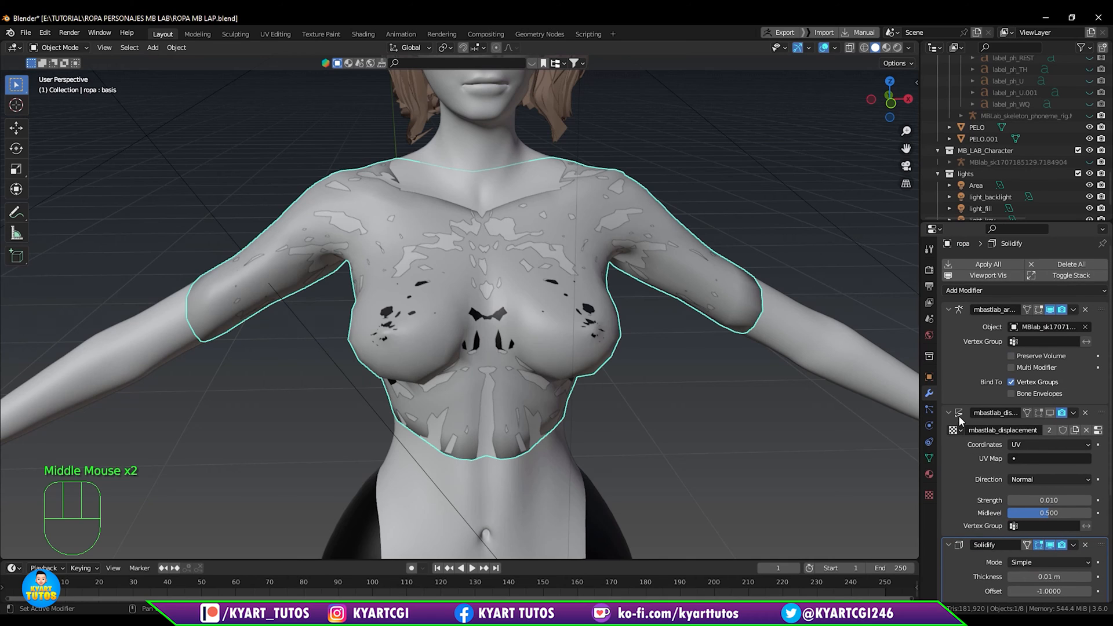
{"action": "left_click", "coordinate": [1086, 412]}
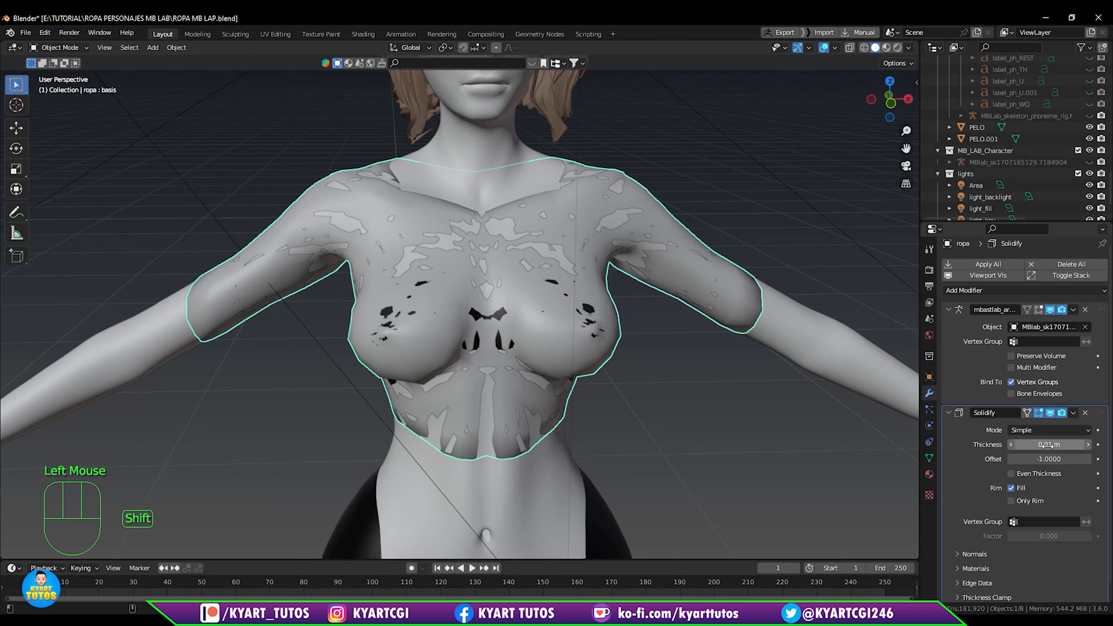
{"action": "left_click_drag", "start_coordinate": [1044, 445], "coordinate": [1033, 444], "text": "shift"}
{"action": "middle_click_drag", "start_coordinate": [979, 427], "coordinate": [753, 383]}
Add a Multiresolution modifier to the top and subdivide it four times.
{"action": "left_click", "coordinate": [996, 290]}
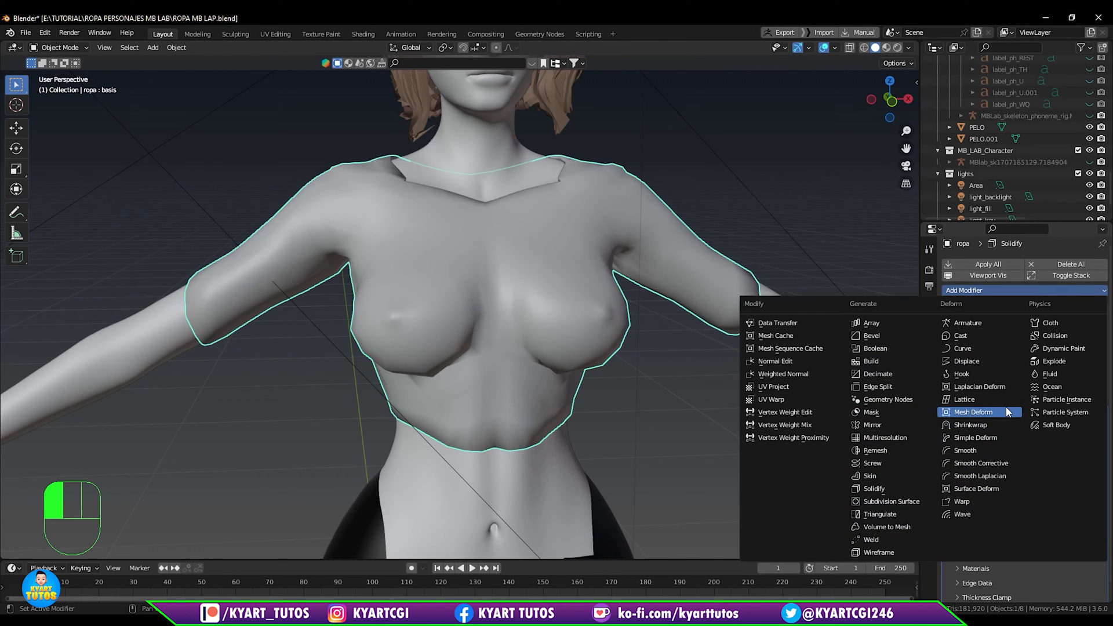
{"action": "left_click", "coordinate": [897, 440]}
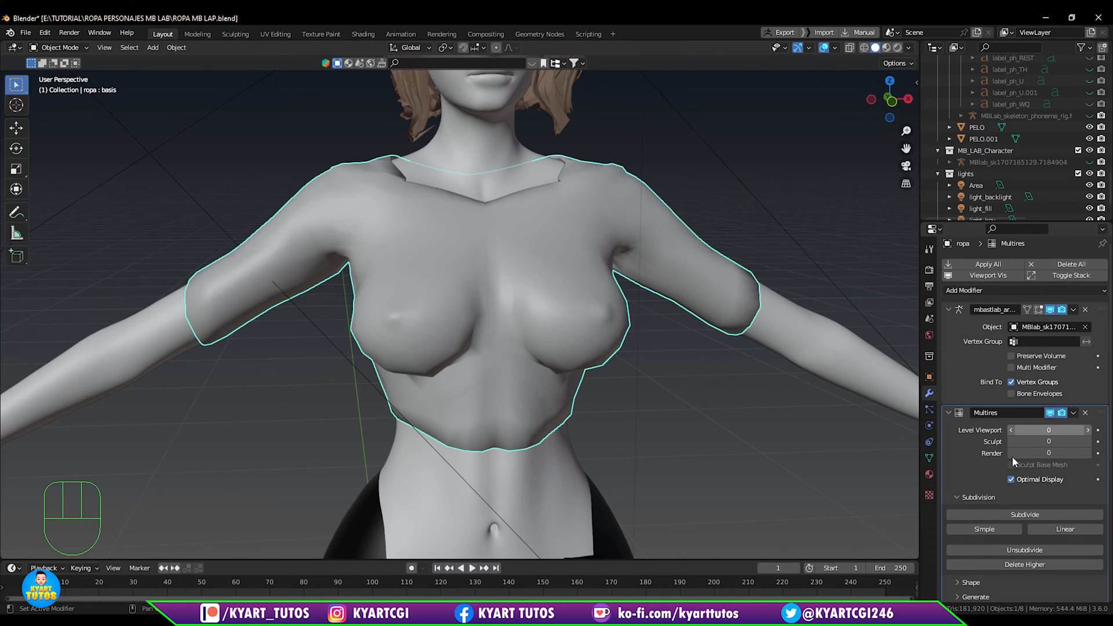
{"action": "middle_click_drag", "start_coordinate": [1027, 482], "coordinate": [1036, 415]}
{"action": "left_click", "coordinate": [1038, 453]}
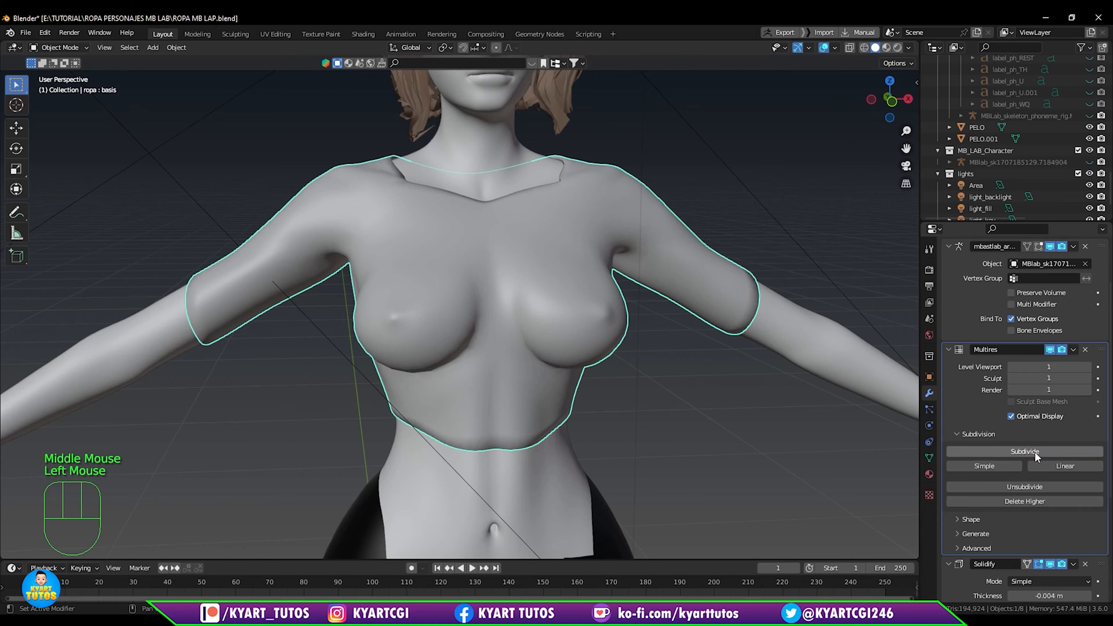
{"action": "left_click", "coordinate": [1039, 454]}
{"action": "left_click", "coordinate": [1038, 451]}
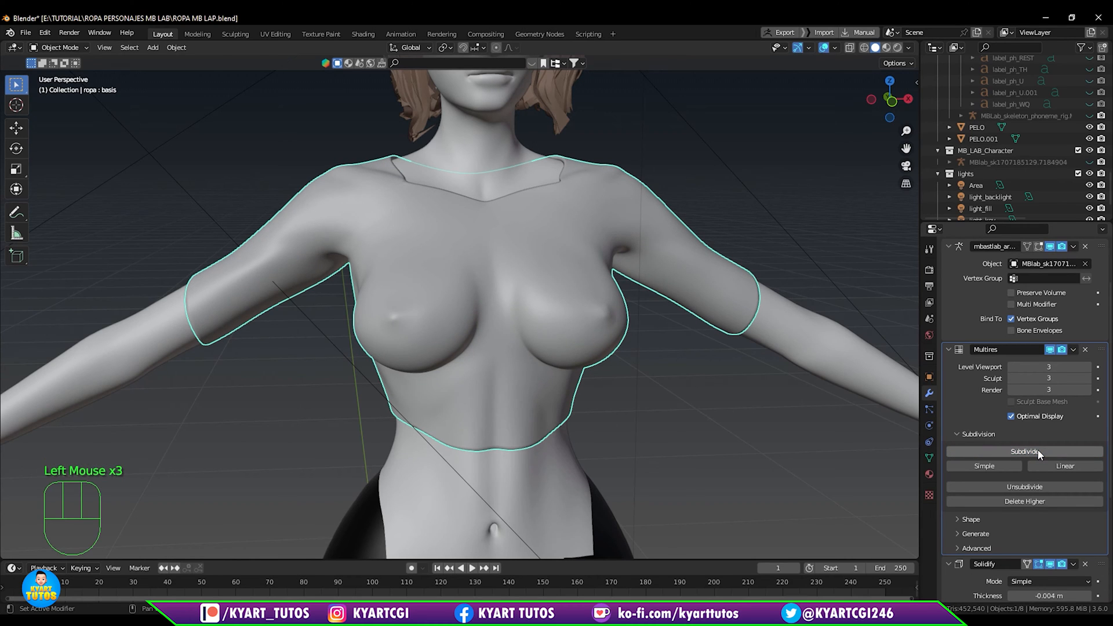
{"action": "left_click", "coordinate": [1038, 451]}
{"action": "middle_click_drag", "start_coordinate": [690, 335], "coordinate": [744, 350]}
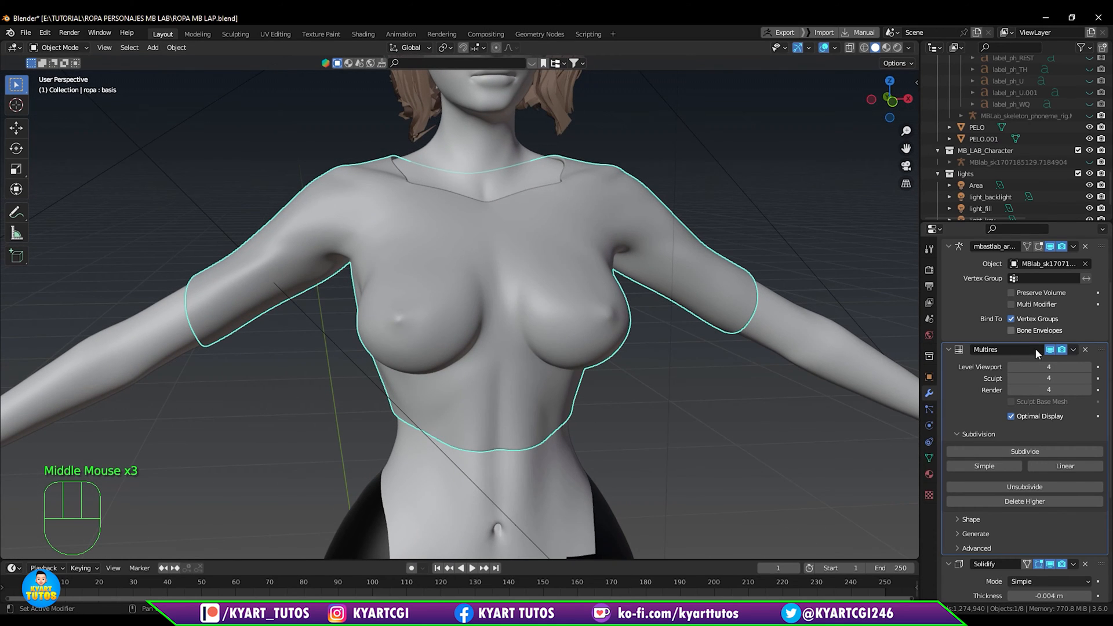
Set the Multires modifier's viewport level to 2.
{"action": "left_click", "coordinate": [1063, 368]}
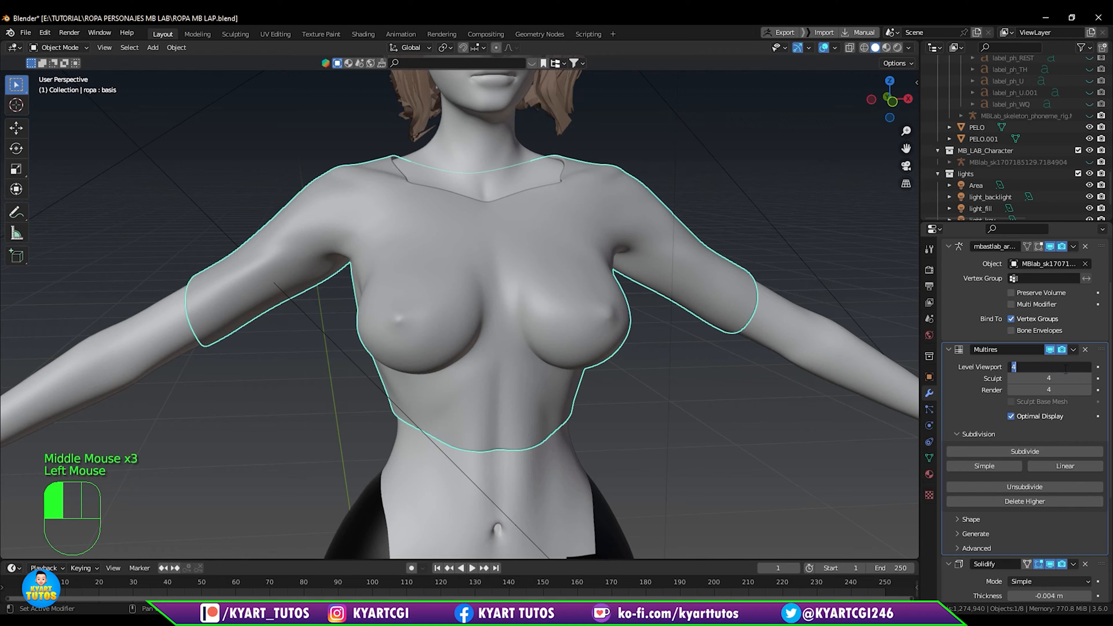
{"action": "type", "text": "2"}
{"action": "key", "text": "Return"}
{"action": "mouse_move", "coordinate": [763, 411]}
{"action": "middle_mouse_down"}
{"action": "mouse_move", "coordinate": [740, 387]}
{"action": "mouse_move", "coordinate": [716, 390]}
{"action": "mouse_move", "coordinate": [725, 406]}
{"action": "mouse_move", "coordinate": [756, 409]}
{"action": "middle_mouse_up"}
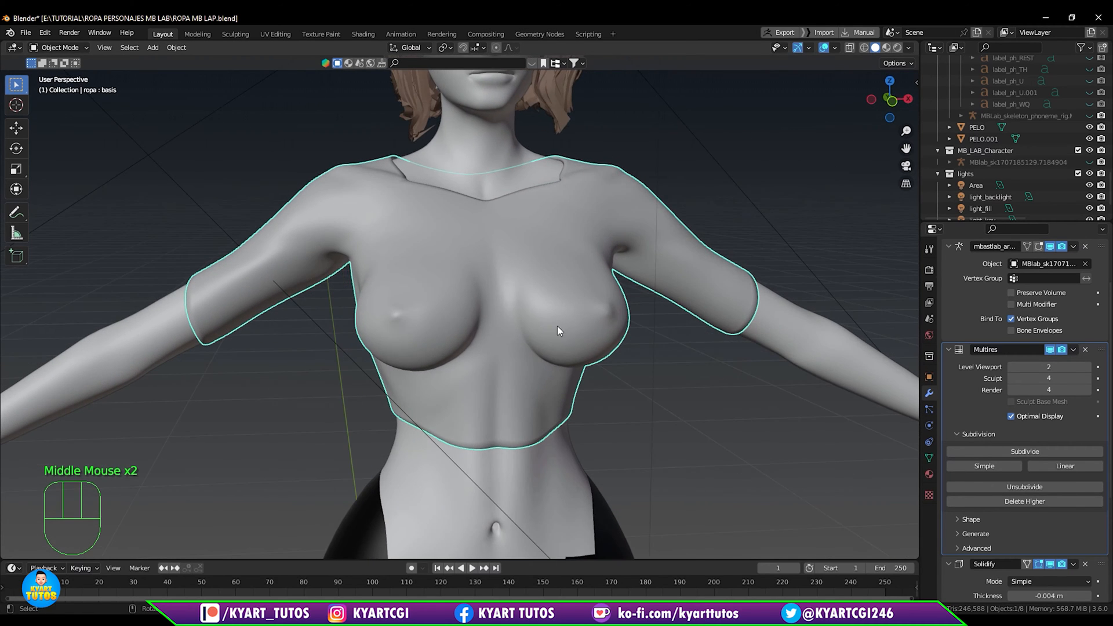
{"action": "middle_click_drag", "start_coordinate": [558, 326], "coordinate": [575, 330]}
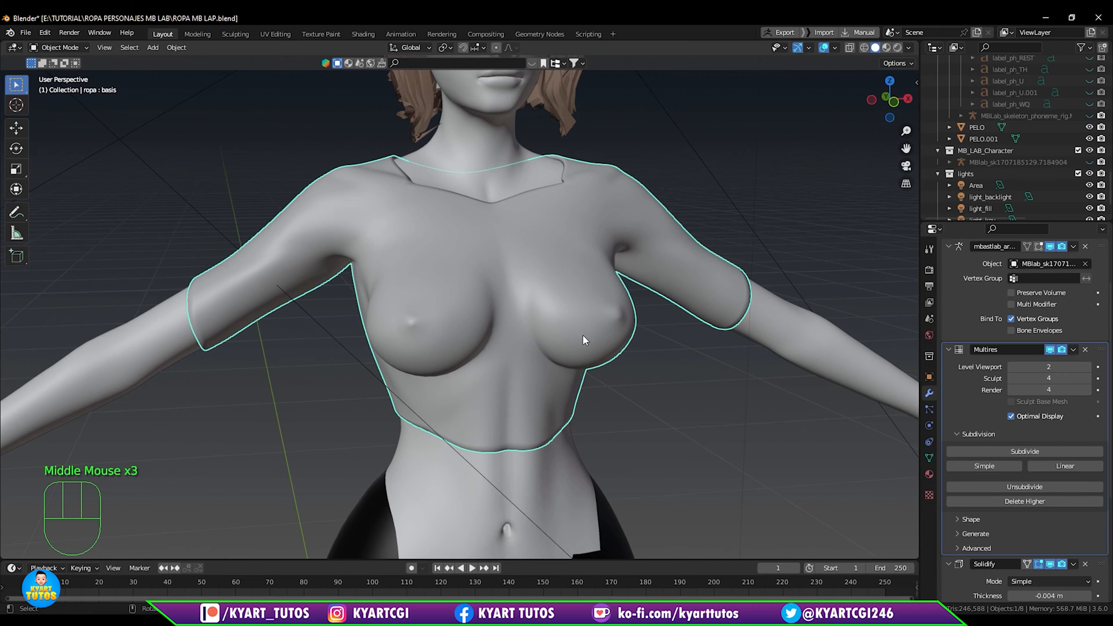
{"action": "key", "text": "ctrl+Tab"}
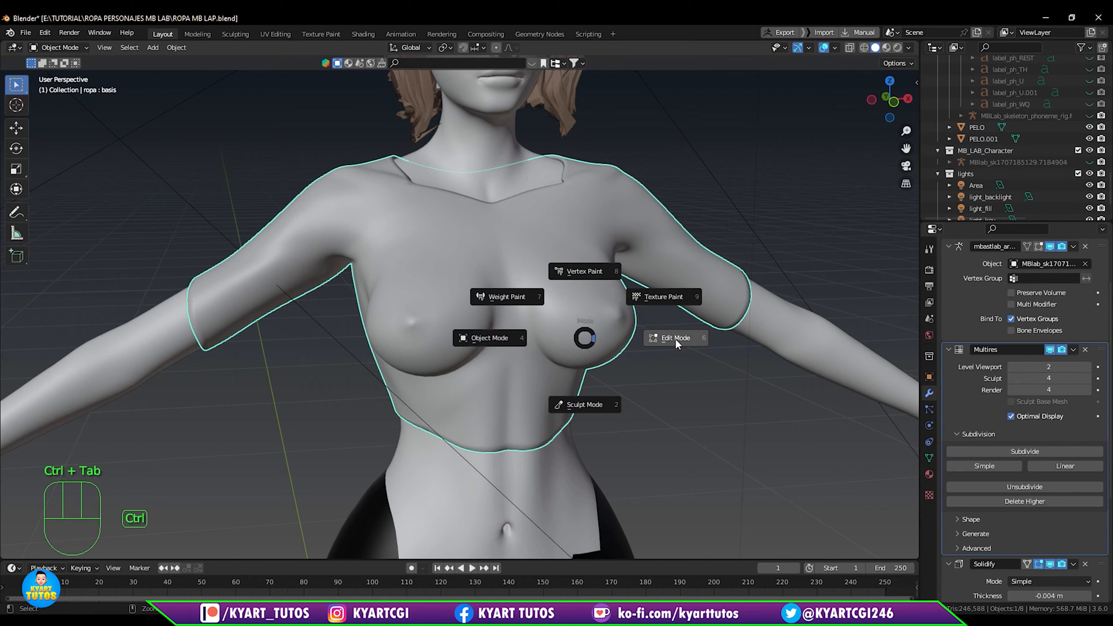
{"action": "left_click", "coordinate": [584, 404]}
{"action": "middle_click", "coordinate": [645, 369]}
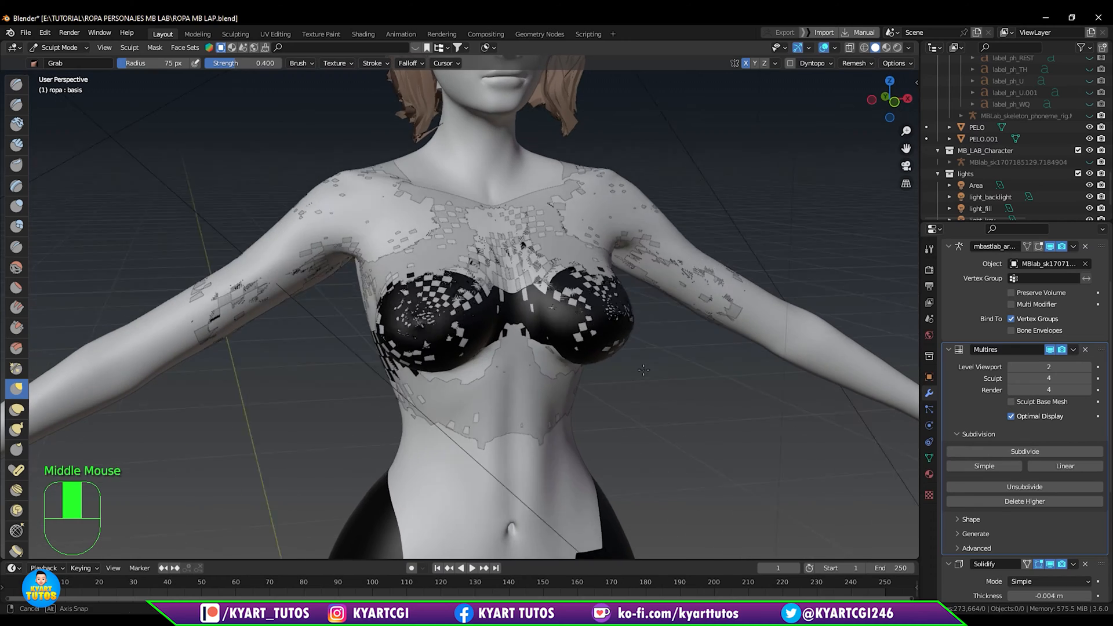
{"action": "middle_click_drag", "start_coordinate": [655, 373], "coordinate": [708, 383]}
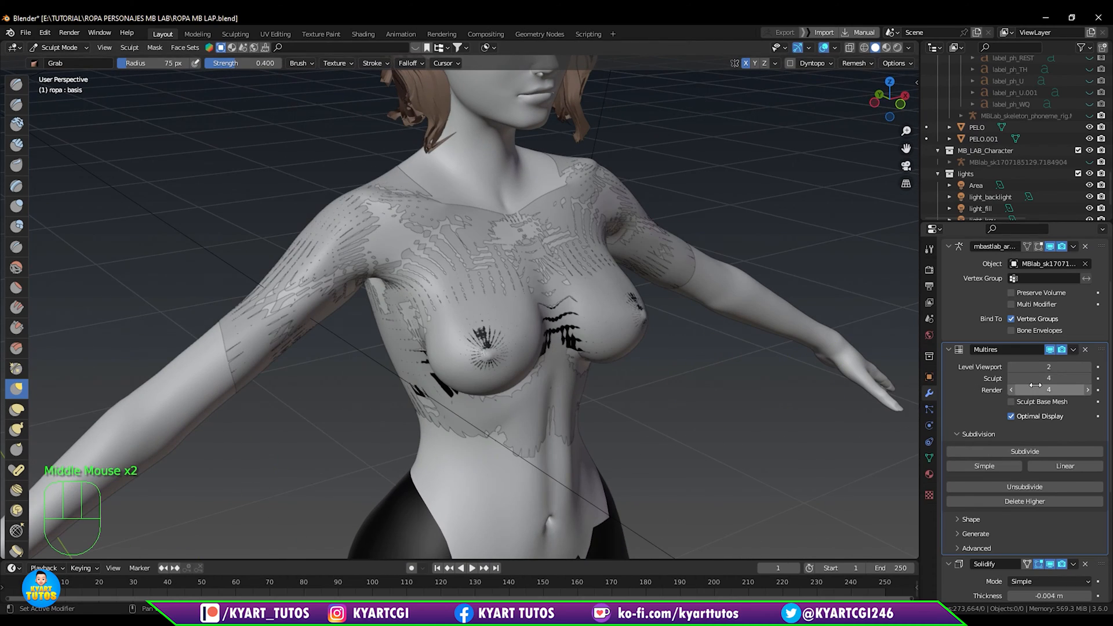
{"action": "middle_click_drag", "start_coordinate": [677, 377], "coordinate": [686, 354]}
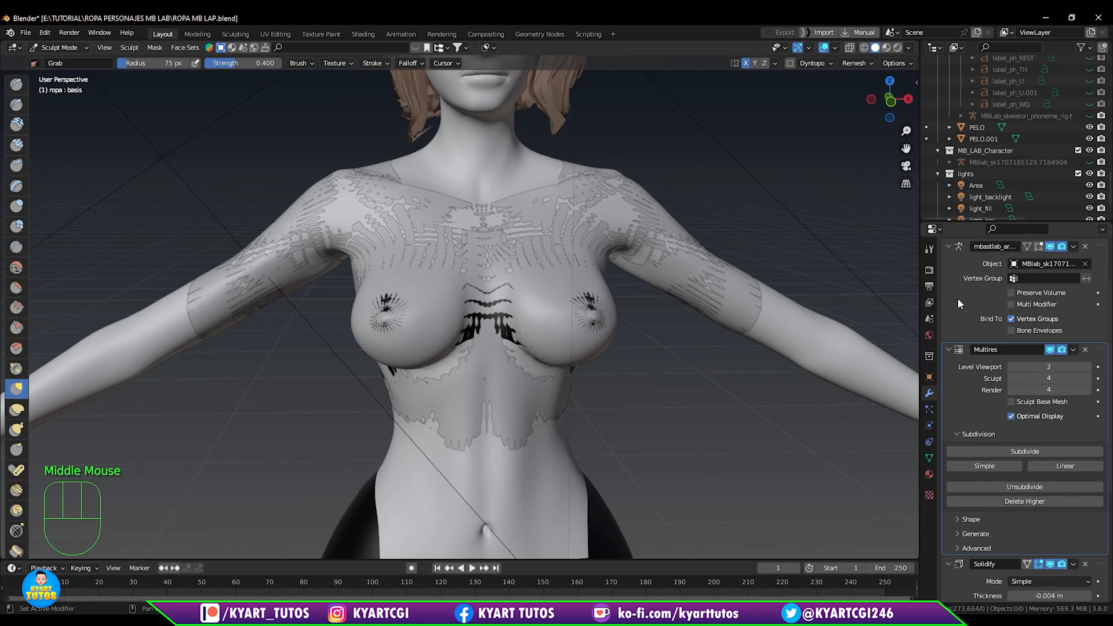
{"action": "key", "text": "ctrl+Tab"}
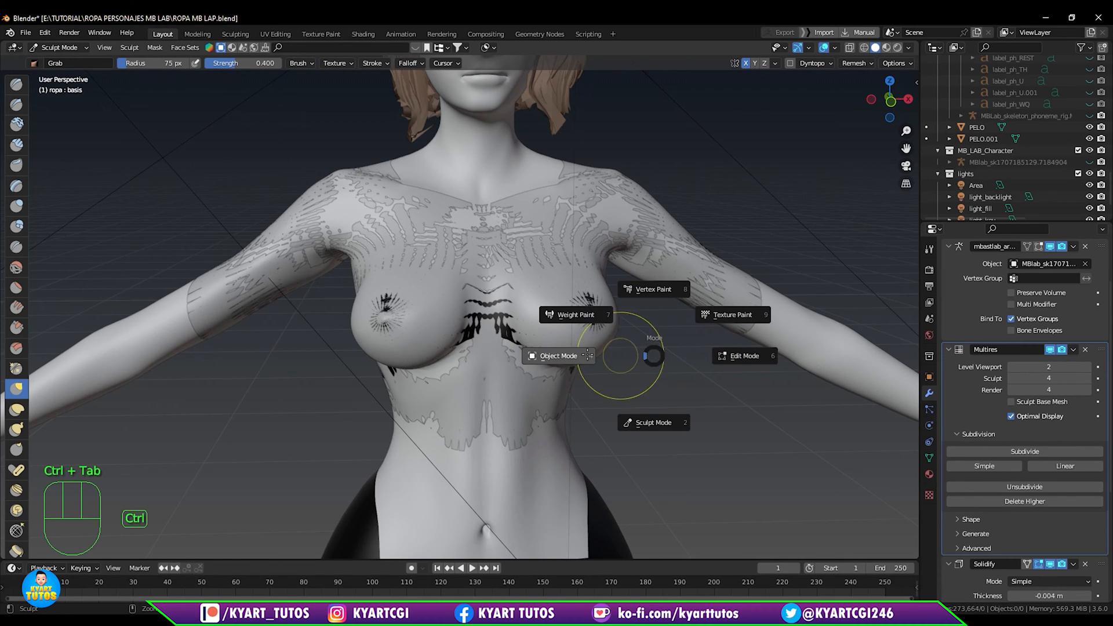
{"action": "left_click", "coordinate": [571, 355]}
{"action": "middle_click_drag", "start_coordinate": [602, 363], "coordinate": [731, 365]}
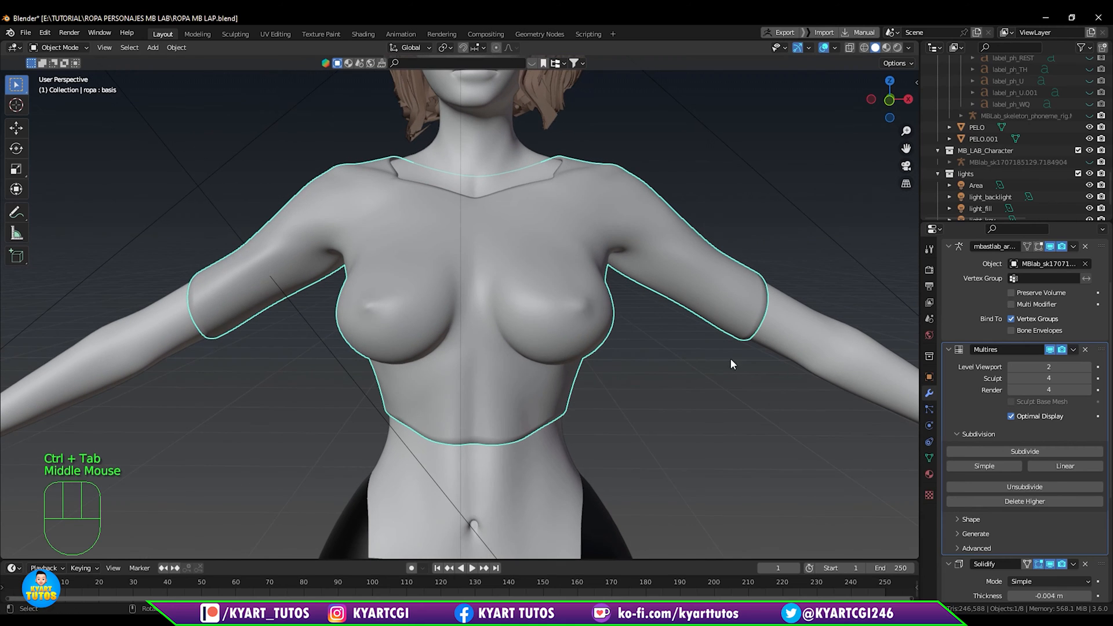
Turn off the Solidify modifier's viewport display and select the entire top mesh in Edit Mode.
{"action": "left_click", "coordinate": [1051, 565]}
{"action": "middle_click_drag", "start_coordinate": [653, 374], "coordinate": [644, 365]}
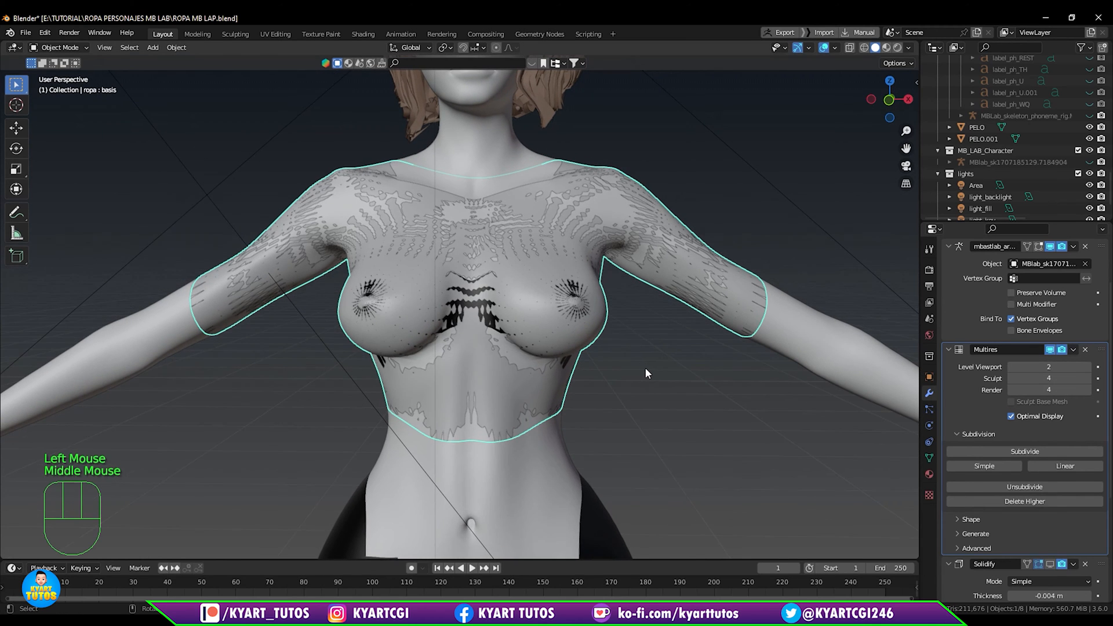
{"action": "key", "text": "Tab"}
{"action": "key", "text": "a"}
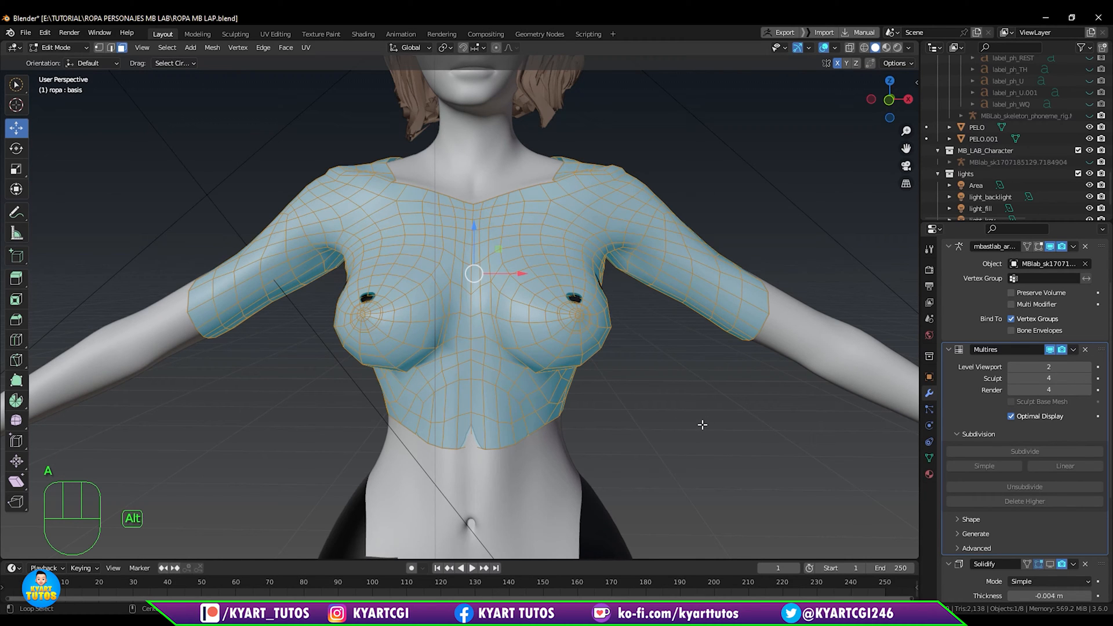
{"action": "key", "text": "alt+s"}
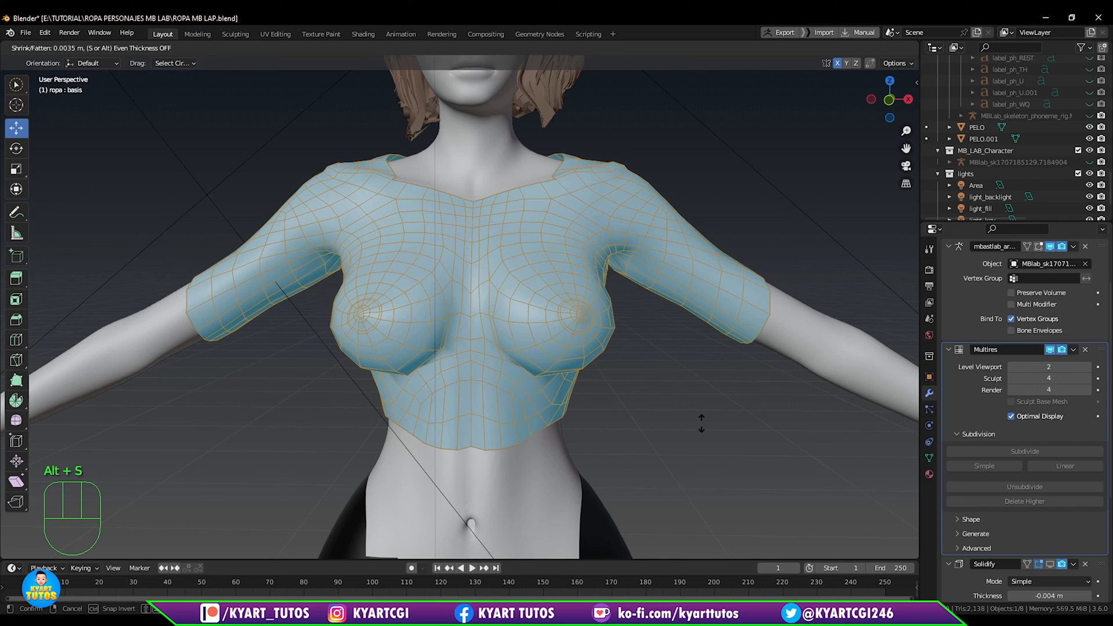
{"action": "left_click", "coordinate": [701, 423]}
{"action": "mouse_move", "coordinate": [702, 423]}
{"action": "middle_mouse_down"}
{"action": "mouse_move", "coordinate": [795, 425]}
{"action": "mouse_move", "coordinate": [690, 421]}
{"action": "middle_mouse_up"}
{"action": "key", "text": "ctrl+z"}
Fatten the whole top mesh outward along its normals by about 0.0024 m.
{"action": "key", "text": "alt+s"}
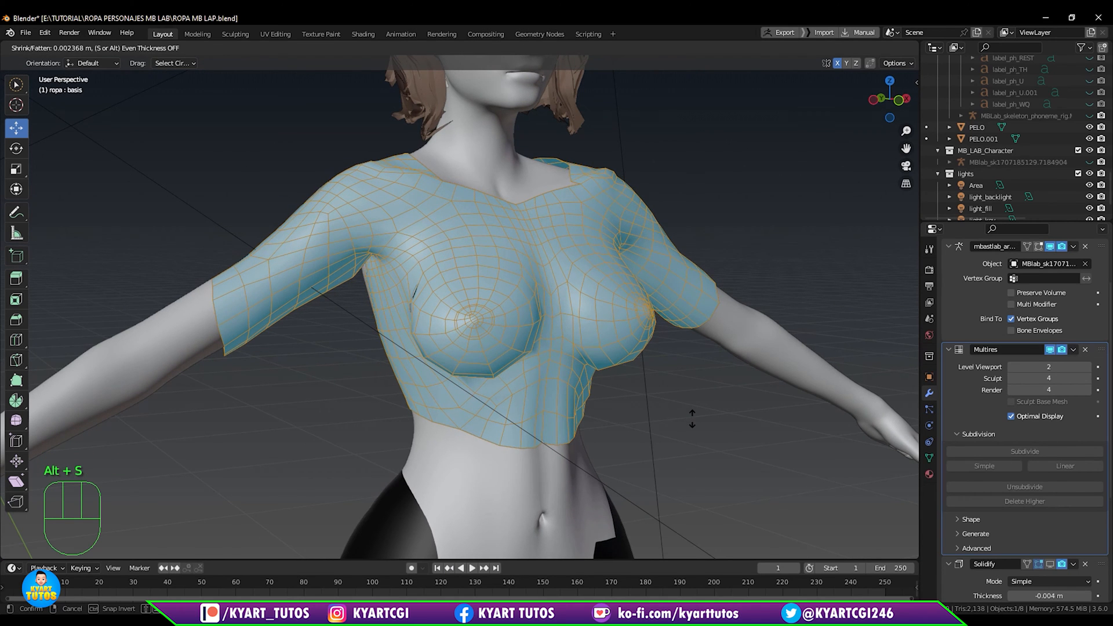
{"action": "left_click", "coordinate": [691, 419]}
{"action": "middle_click_drag", "start_coordinate": [692, 419], "coordinate": [614, 403]}
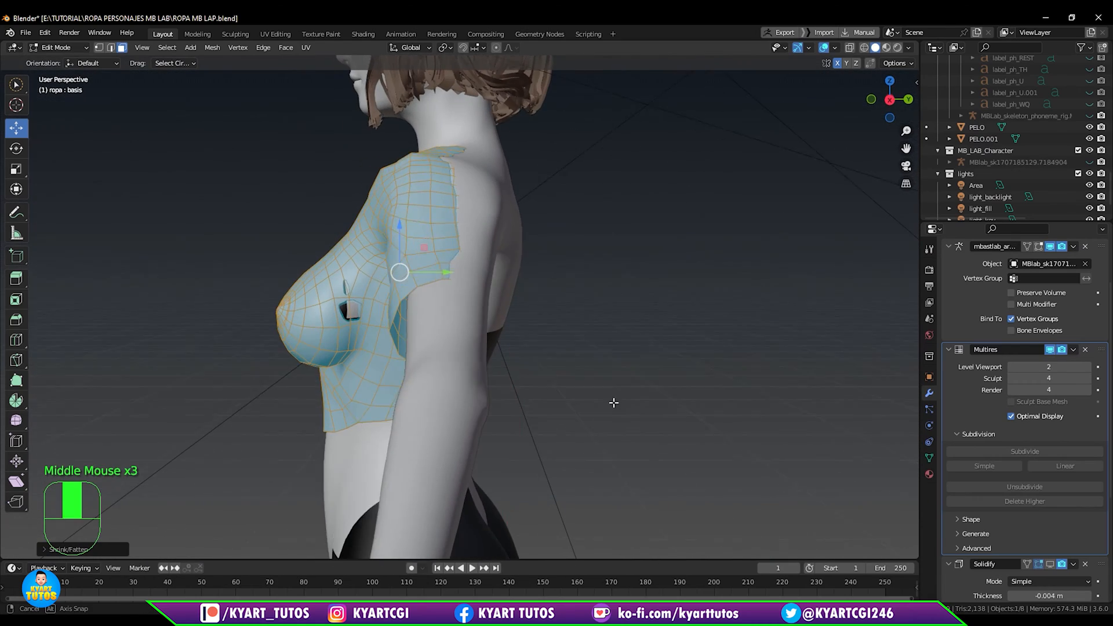
Move the whole top mesh about 0.0037 m along the Y axis in the right view and return to Object Mode.
{"action": "key", "text": "KP_3"}
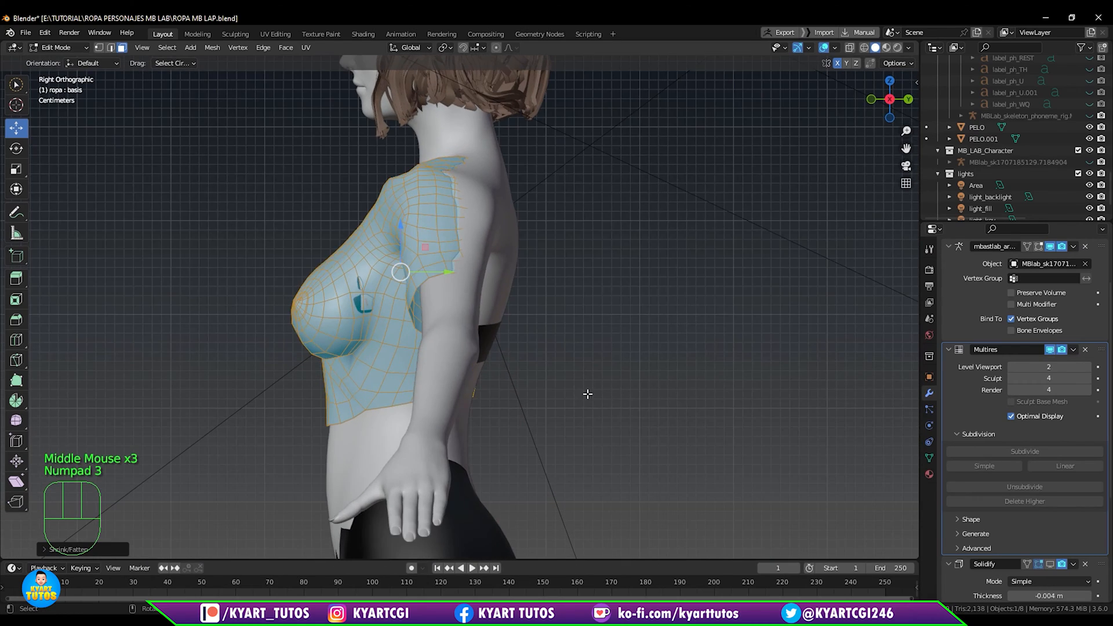
{"action": "key", "text": "g"}
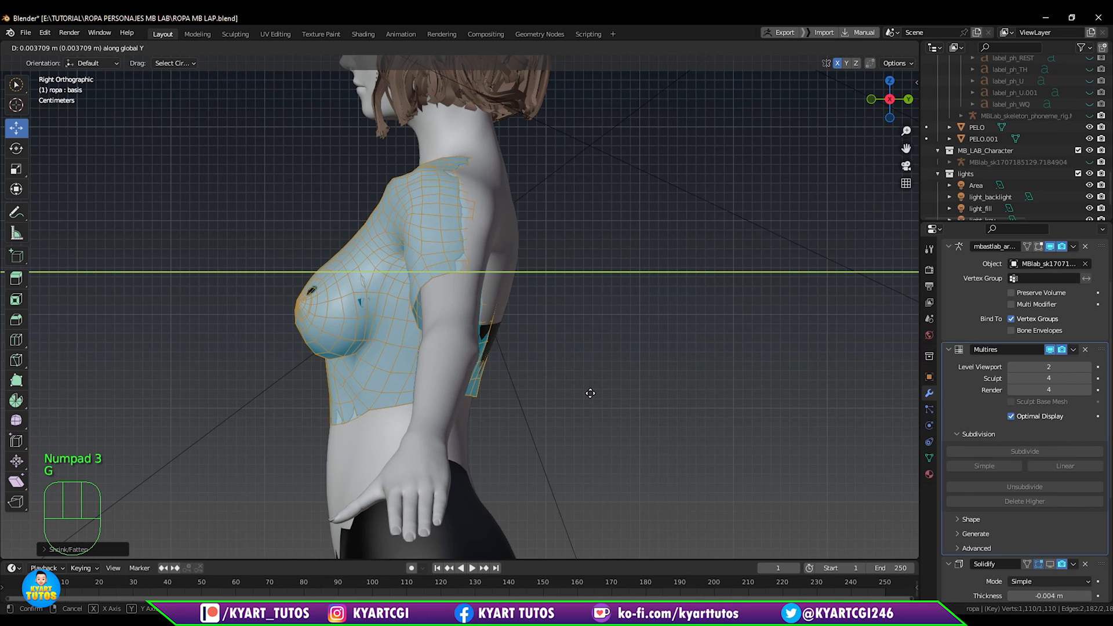
{"action": "left_click", "coordinate": [590, 393]}
{"action": "middle_click_drag", "start_coordinate": [589, 390], "coordinate": [711, 392]}
{"action": "key", "text": "Tab"}
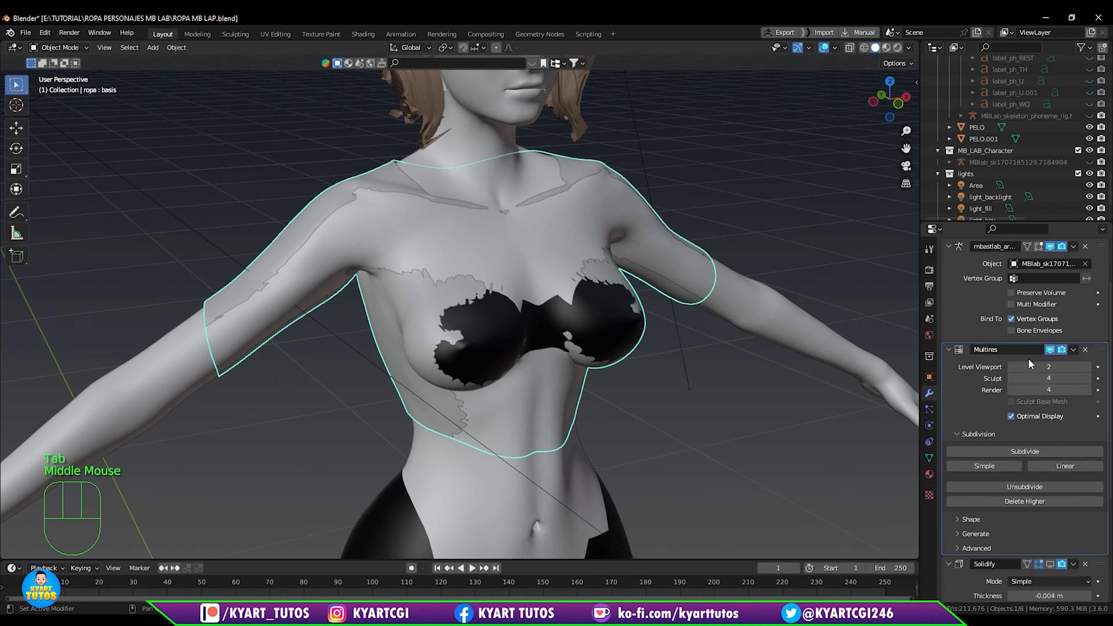
Set the solid viewport shading colour to Random to tell the top from the body.
{"action": "left_click", "coordinate": [910, 49]}
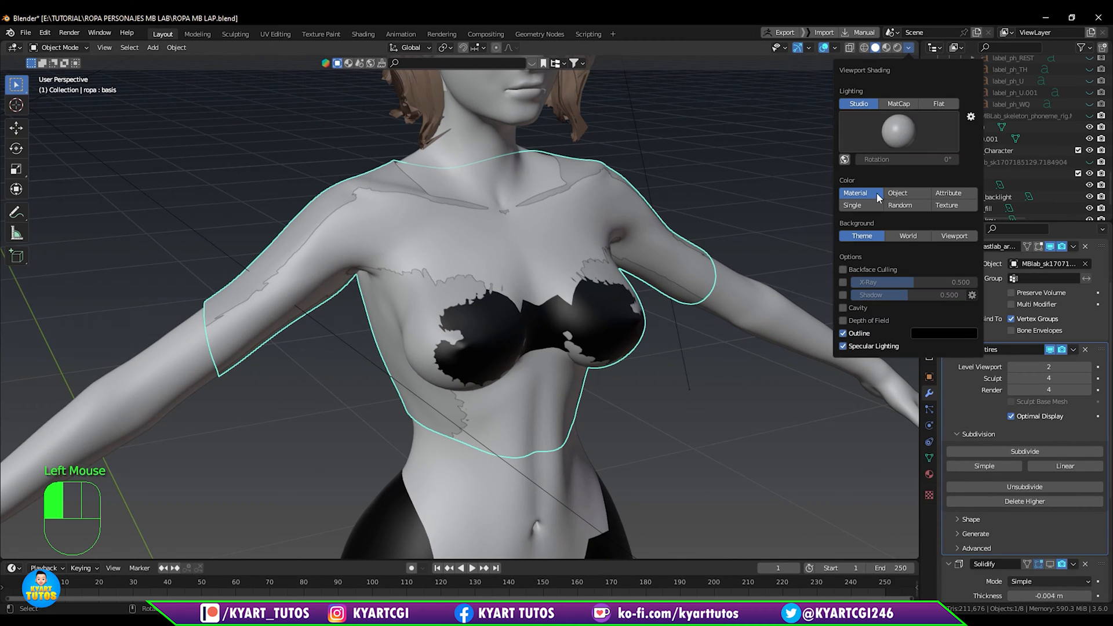
{"action": "left_click", "coordinate": [900, 205]}
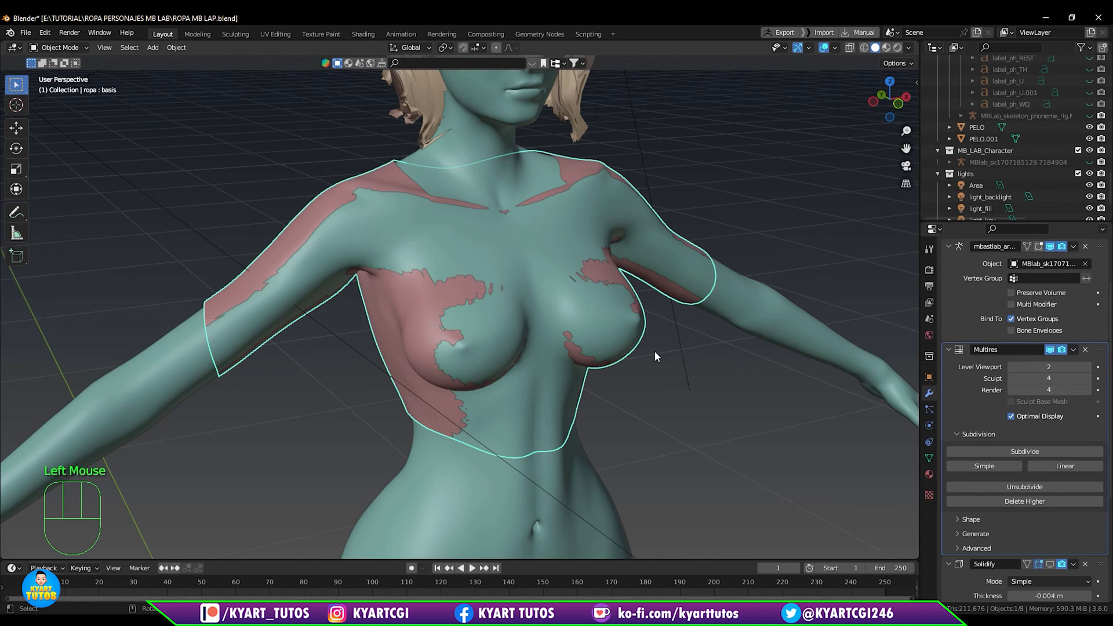
{"action": "mouse_move", "coordinate": [654, 351]}
{"action": "middle_mouse_down"}
{"action": "mouse_move", "coordinate": [673, 347]}
{"action": "mouse_move", "coordinate": [634, 386]}
{"action": "middle_mouse_up"}
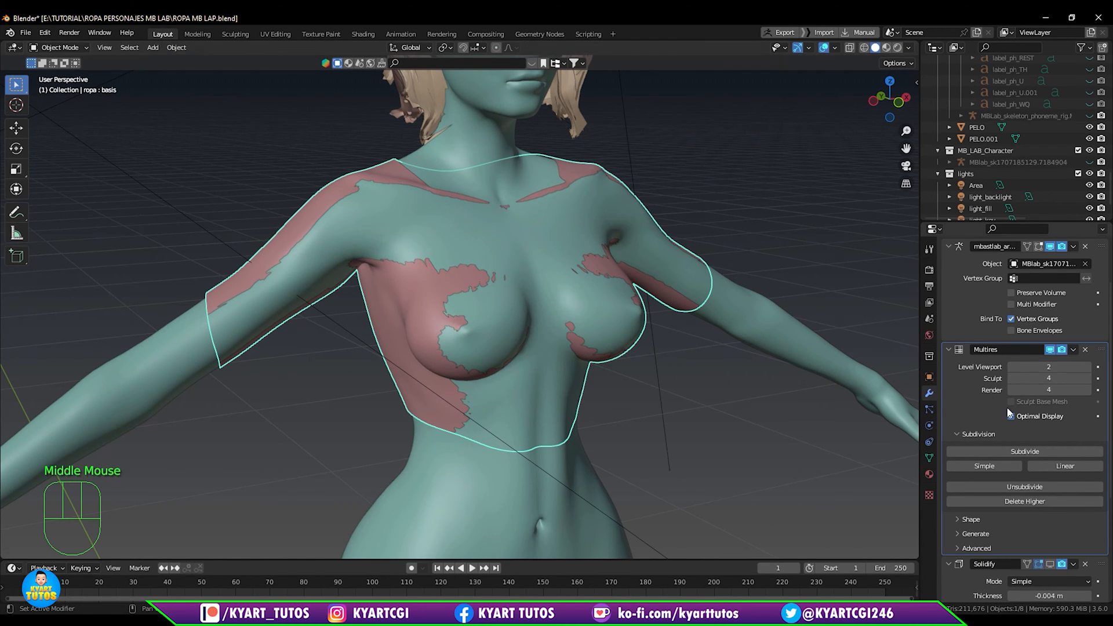
Enter Sculpt Mode on the top and arrange the sculpting tools in two icon columns.
{"action": "key", "text": "ctrl+Tab"}
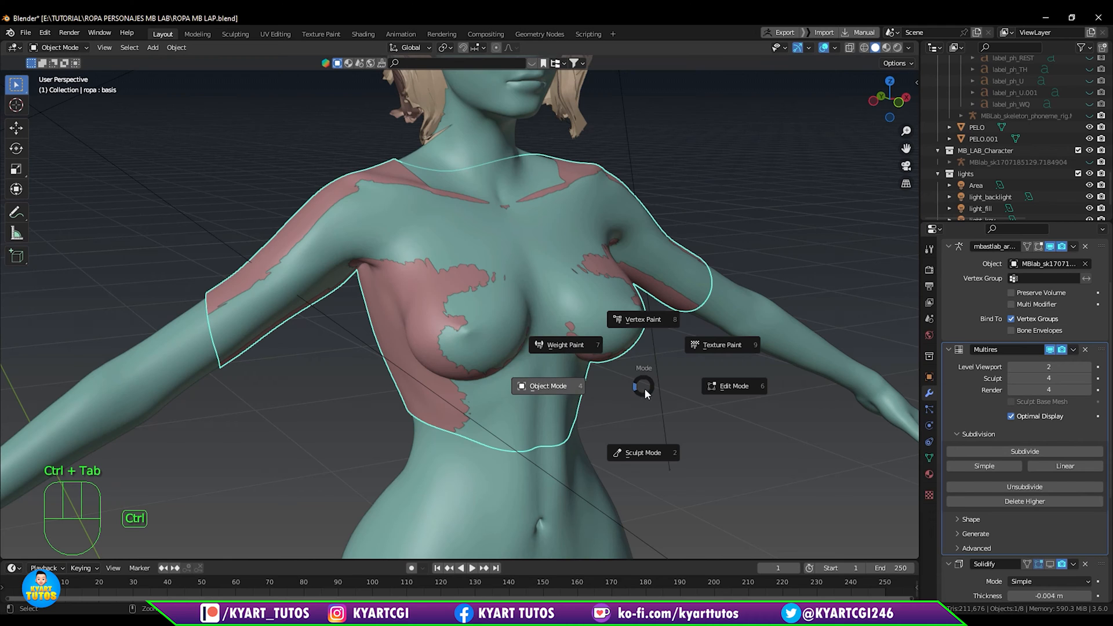
{"action": "mouse_move", "coordinate": [657, 449]}
{"action": "middle_mouse_down"}
{"action": "mouse_move", "coordinate": [704, 405]}
{"action": "mouse_move", "coordinate": [613, 392]}
{"action": "mouse_move", "coordinate": [587, 414]}
{"action": "middle_mouse_up"}
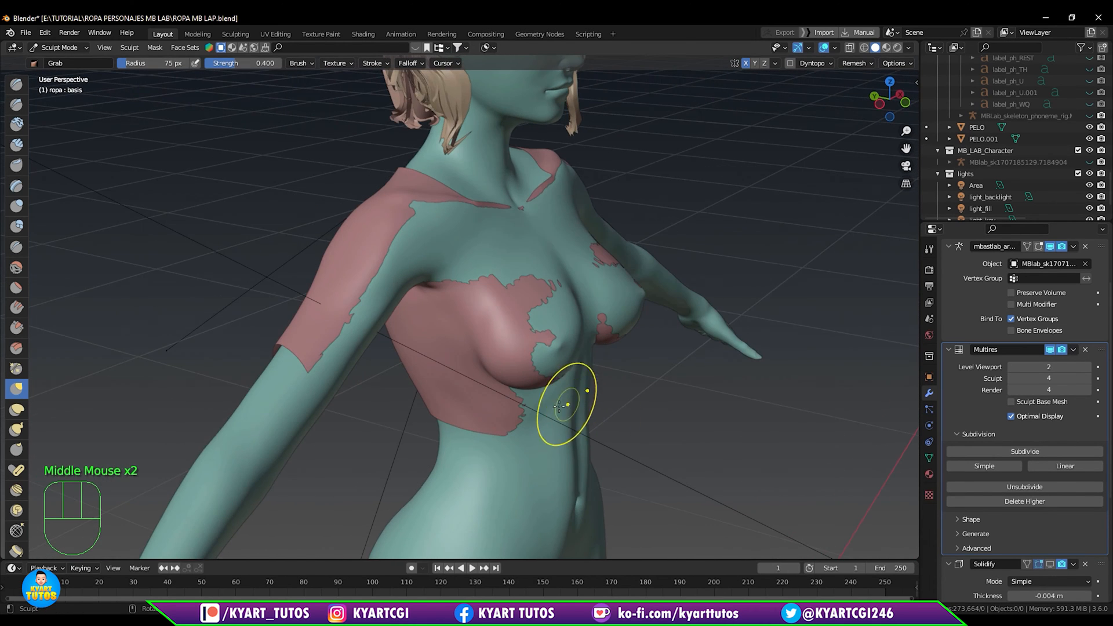
{"action": "left_click", "coordinate": [35, 271]}
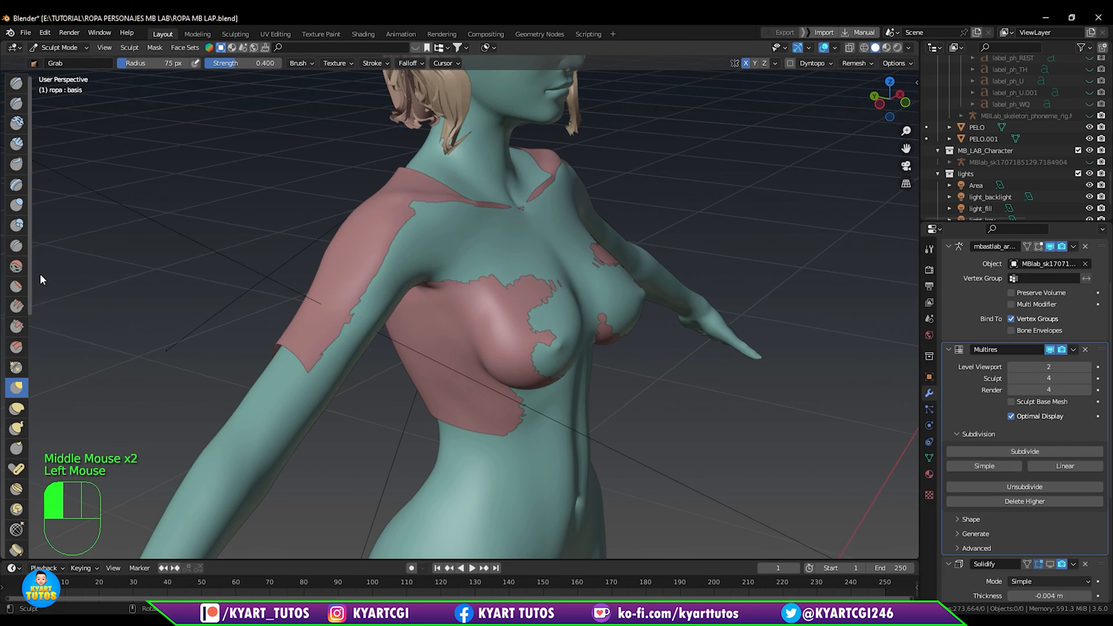
{"action": "left_click_drag", "start_coordinate": [27, 272], "coordinate": [61, 275]}
{"action": "left_click", "coordinate": [61, 274]}
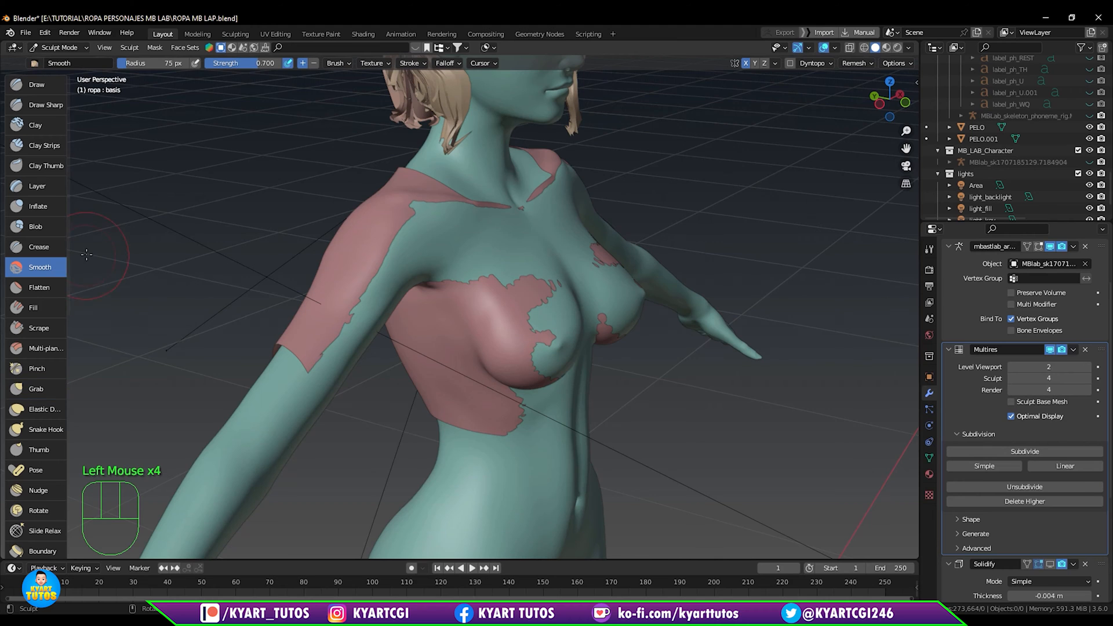
{"action": "left_click_drag", "start_coordinate": [68, 293], "coordinate": [51, 292]}
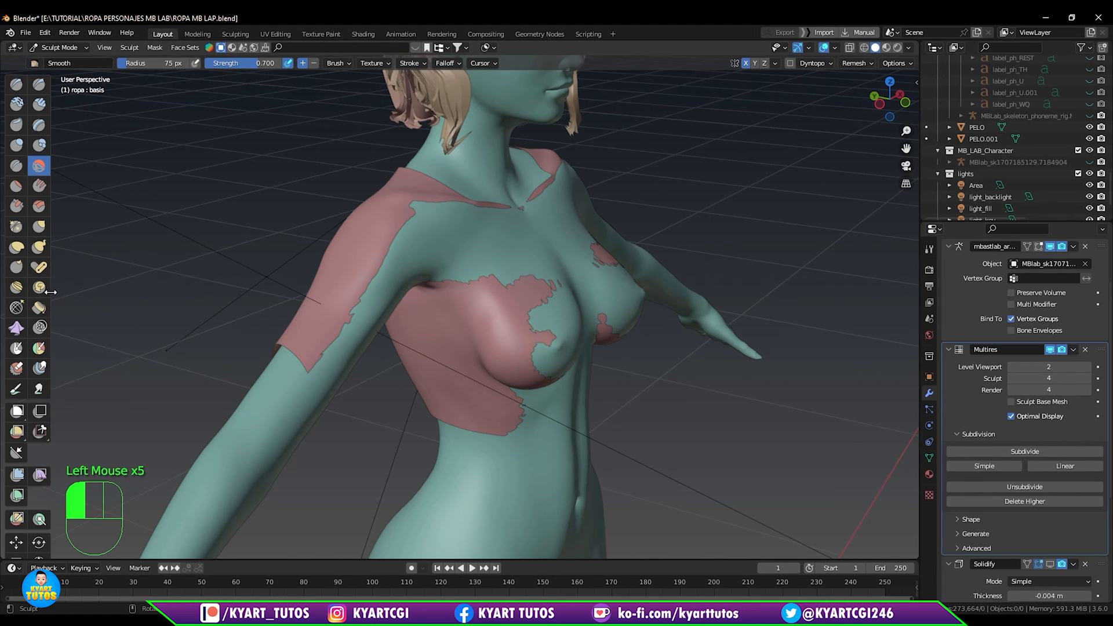
With the Grab brush at a 138 px radius, pull the top's chest area outward over the body.
{"action": "key", "text": "g"}
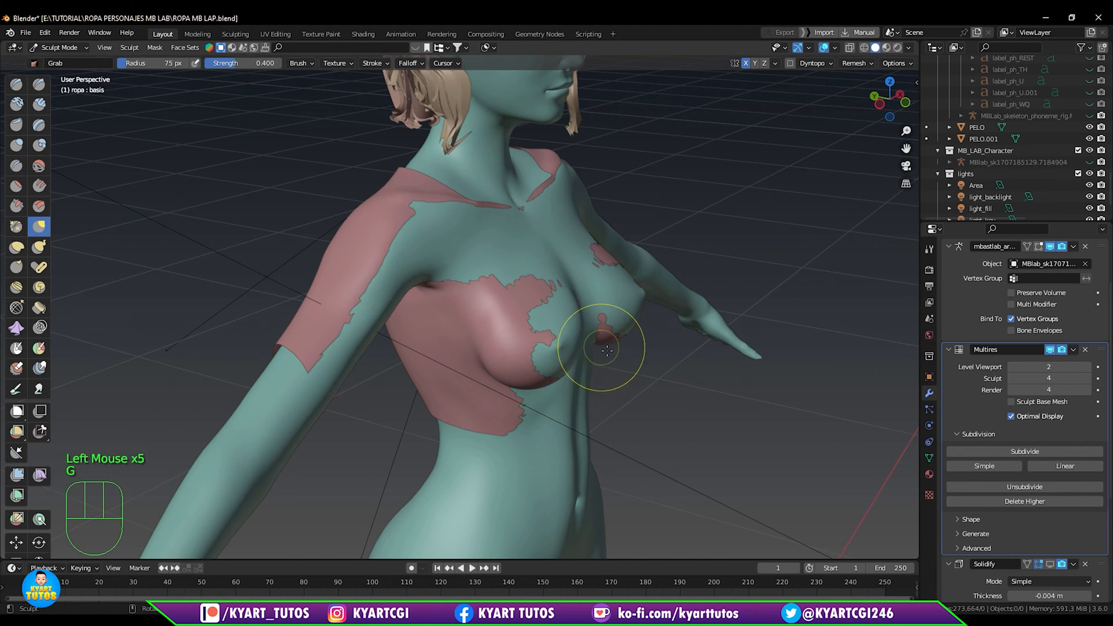
{"action": "mouse_move", "coordinate": [597, 348]}
{"action": "middle_mouse_down"}
{"action": "mouse_move", "coordinate": [571, 371]}
{"action": "mouse_move", "coordinate": [590, 390]}
{"action": "mouse_move", "coordinate": [658, 410]}
{"action": "middle_mouse_up"}
{"action": "key", "text": "f"}
{"action": "left_click_drag", "start_coordinate": [516, 313], "coordinate": [593, 314]}
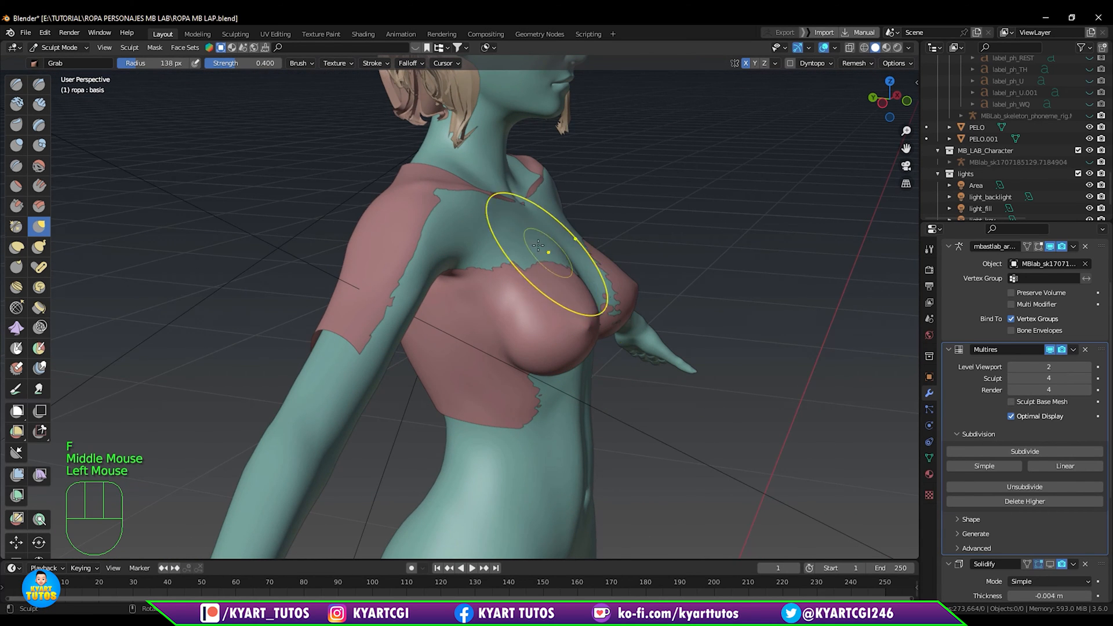
{"action": "left_click_drag", "start_coordinate": [537, 251], "coordinate": [551, 241]}
{"action": "mouse_move", "coordinate": [488, 248]}
{"action": "left_mouse_down"}
{"action": "mouse_move", "coordinate": [497, 236]}
{"action": "mouse_move", "coordinate": [475, 226]}
{"action": "mouse_move", "coordinate": [537, 223]}
{"action": "left_mouse_up"}
{"action": "left_click_drag", "start_coordinate": [547, 243], "coordinate": [558, 236]}
{"action": "left_click_drag", "start_coordinate": [573, 284], "coordinate": [580, 282]}
{"action": "left_click_drag", "start_coordinate": [582, 283], "coordinate": [592, 293]}
Pull the sleeves and lower torso of the top outward with the Grab brush to cover the exposed body.
{"action": "middle_click_drag", "start_coordinate": [435, 285], "coordinate": [272, 235]}
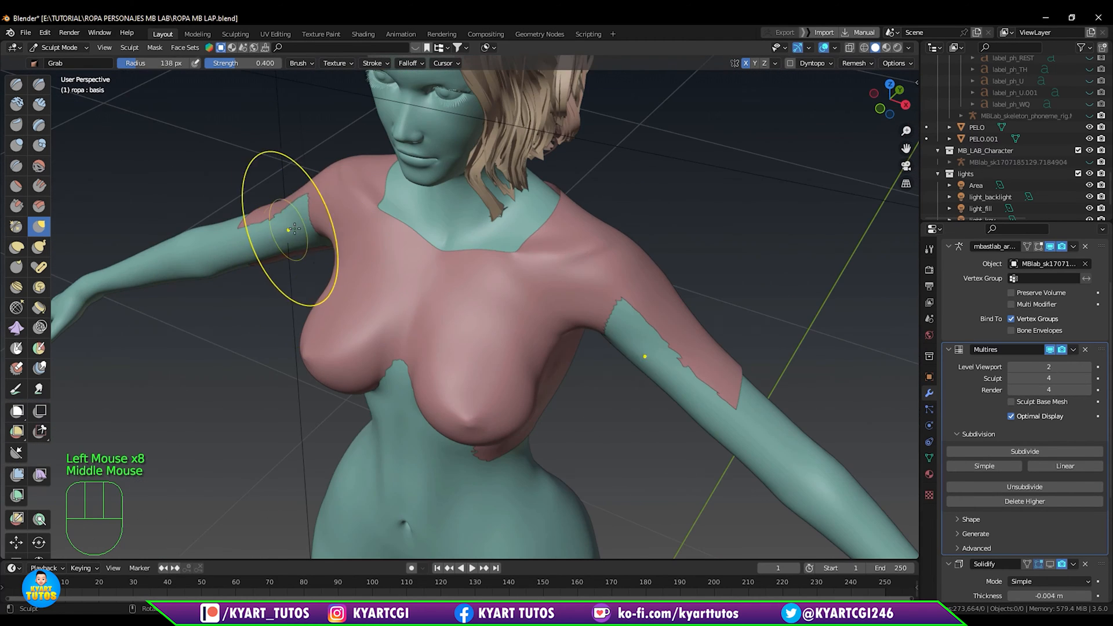
{"action": "left_click_drag", "start_coordinate": [273, 235], "coordinate": [261, 246]}
{"action": "left_click_drag", "start_coordinate": [262, 246], "coordinate": [265, 257]}
{"action": "middle_click_drag", "start_coordinate": [296, 262], "coordinate": [432, 256]}
{"action": "mouse_move", "coordinate": [560, 398]}
{"action": "left_mouse_down"}
{"action": "mouse_move", "coordinate": [549, 392]}
{"action": "mouse_move", "coordinate": [529, 424]}
{"action": "left_mouse_up"}
{"action": "left_click_drag", "start_coordinate": [576, 368], "coordinate": [570, 346]}
{"action": "left_click_drag", "start_coordinate": [570, 343], "coordinate": [573, 346]}
{"action": "left_click_drag", "start_coordinate": [508, 428], "coordinate": [563, 439]}
Smooth the top's surface between the breasts and across the abdomen.
{"action": "middle_click_drag", "start_coordinate": [560, 429], "coordinate": [493, 415]}
{"action": "left_click_drag", "start_coordinate": [467, 343], "coordinate": [417, 319], "text": "shift"}
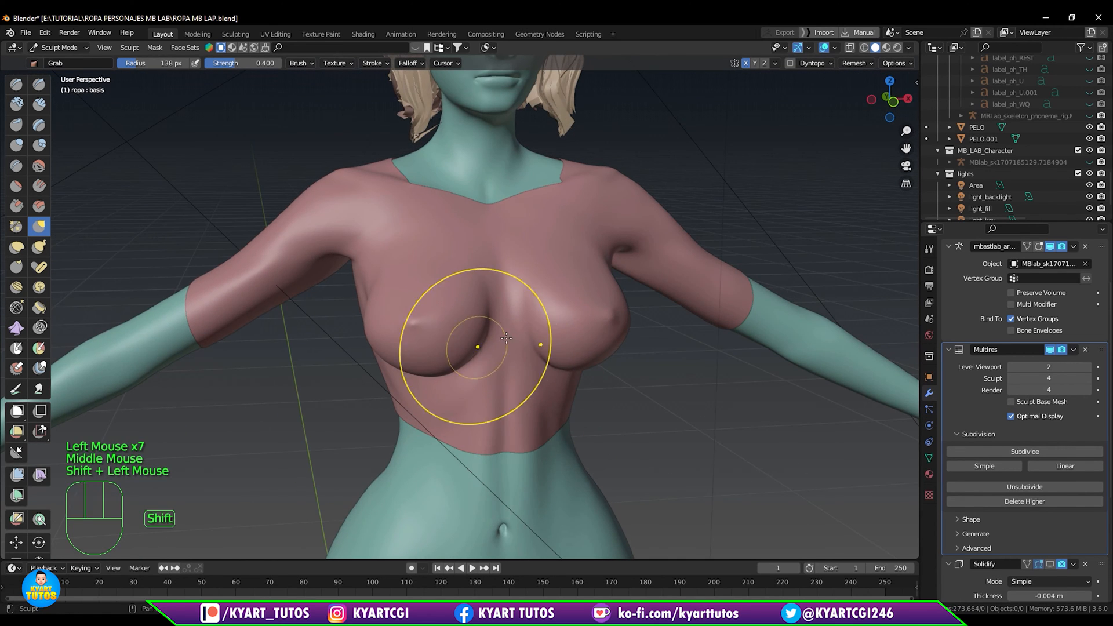
{"action": "middle_click_drag", "start_coordinate": [500, 371], "coordinate": [461, 374]}
{"action": "left_click_drag", "start_coordinate": [455, 428], "coordinate": [455, 428], "text": "shift"}
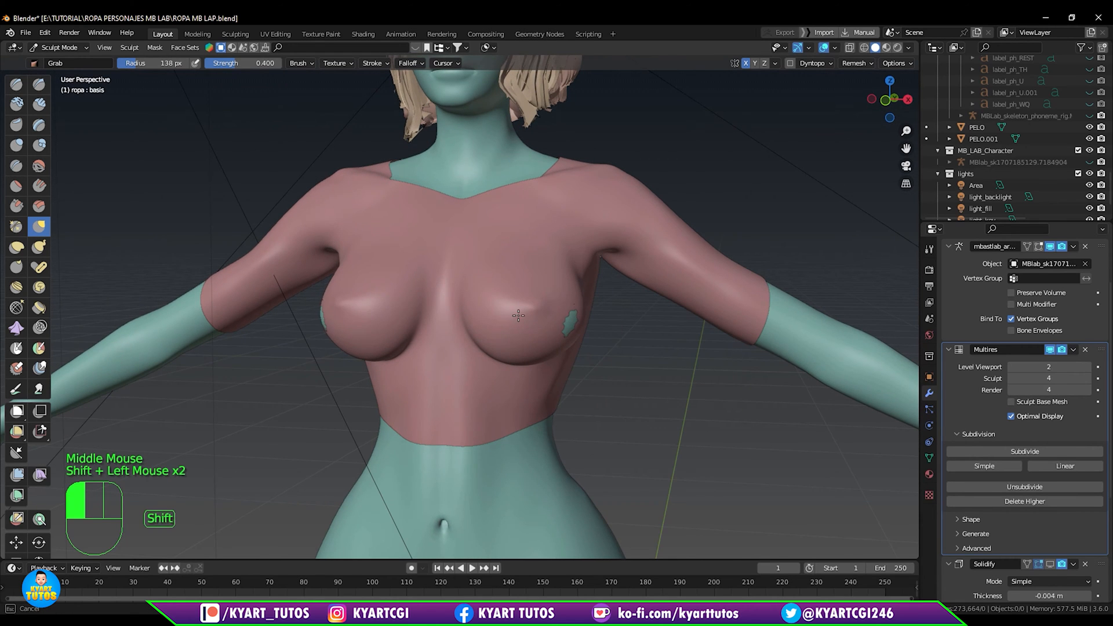
Grab the sides of the bust outward over the exposed body and smooth the front of the chest.
{"action": "middle_click_drag", "start_coordinate": [549, 340], "coordinate": [609, 348]}
{"action": "left_click_drag", "start_coordinate": [619, 342], "coordinate": [616, 344]}
{"action": "middle_click_drag", "start_coordinate": [533, 340], "coordinate": [551, 357]}
{"action": "left_click_drag", "start_coordinate": [548, 360], "coordinate": [535, 368]}
{"action": "mouse_move", "coordinate": [556, 348]}
{"action": "middle_mouse_down"}
{"action": "mouse_move", "coordinate": [570, 345]}
{"action": "mouse_move", "coordinate": [522, 342]}
{"action": "mouse_move", "coordinate": [494, 323]}
{"action": "middle_mouse_up"}
{"action": "mouse_move", "coordinate": [494, 322]}
{"action": "left_mouse_down", "text": "shift"}
{"action": "mouse_move", "coordinate": [480, 305]}
{"action": "mouse_move", "coordinate": [493, 348]}
{"action": "left_mouse_up", "text": "shift"}
Pull the shoulder and the lower back edge of the top outward where the body pokes through.
{"action": "middle_click_drag", "start_coordinate": [493, 348], "coordinate": [510, 294]}
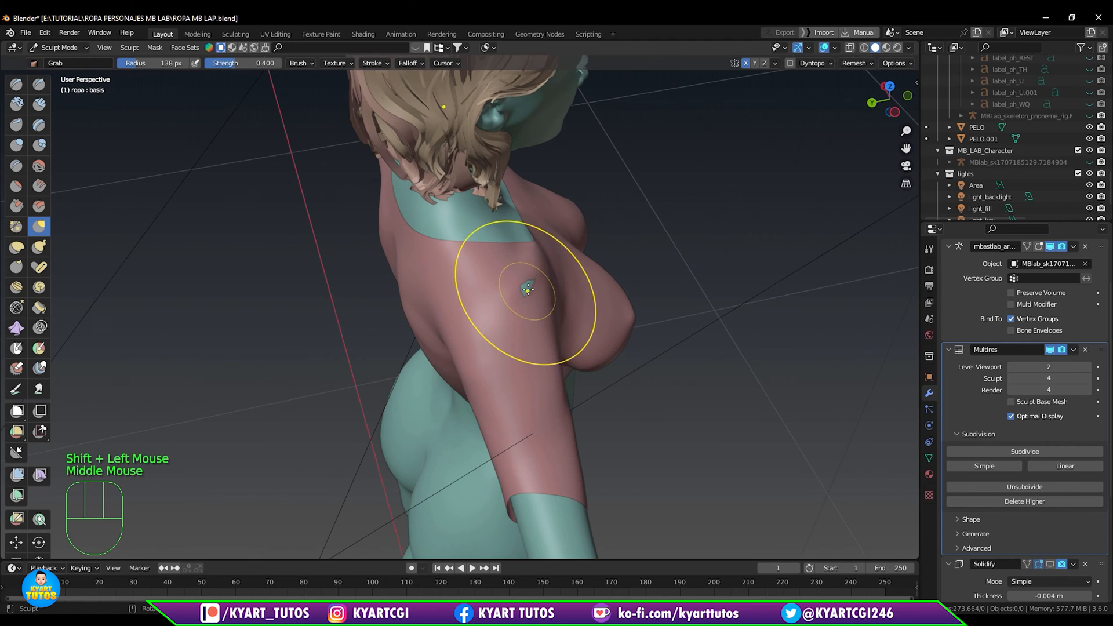
{"action": "left_click_drag", "start_coordinate": [510, 294], "coordinate": [542, 303]}
{"action": "mouse_move", "coordinate": [542, 304]}
{"action": "middle_mouse_down"}
{"action": "mouse_move", "coordinate": [445, 350]}
{"action": "mouse_move", "coordinate": [462, 365]}
{"action": "mouse_move", "coordinate": [487, 315]}
{"action": "mouse_move", "coordinate": [477, 365]}
{"action": "middle_mouse_up"}
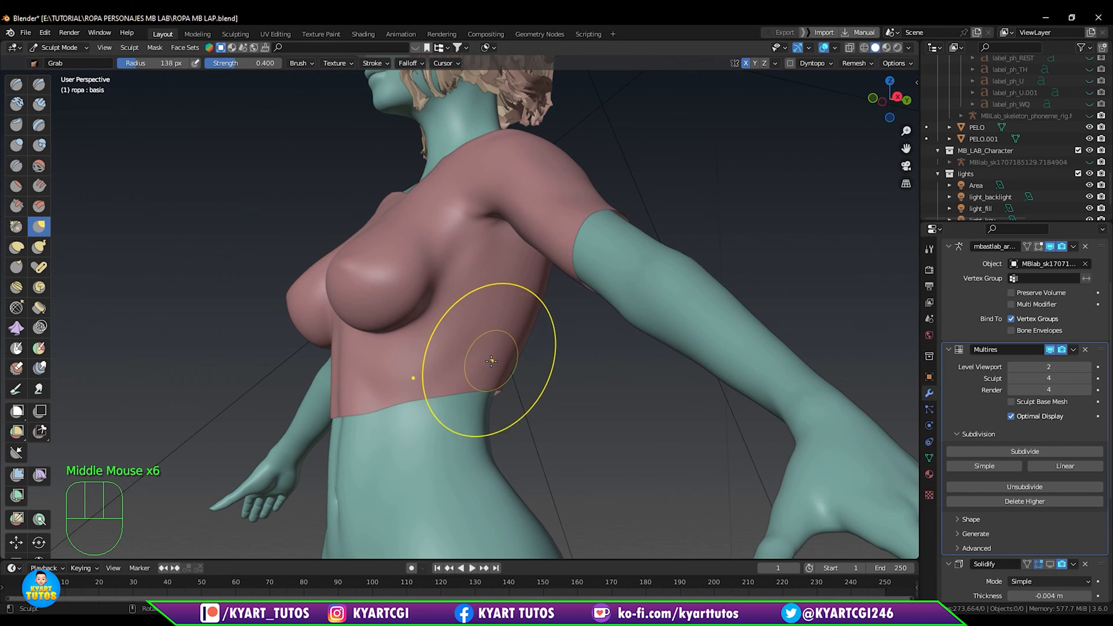
{"action": "left_click_drag", "start_coordinate": [478, 366], "coordinate": [508, 356]}
{"action": "middle_click_drag", "start_coordinate": [507, 356], "coordinate": [530, 342]}
Smooth the bust and abdomen of the top with the Smooth brush.
{"action": "middle_click_drag", "start_coordinate": [522, 286], "coordinate": [573, 298]}
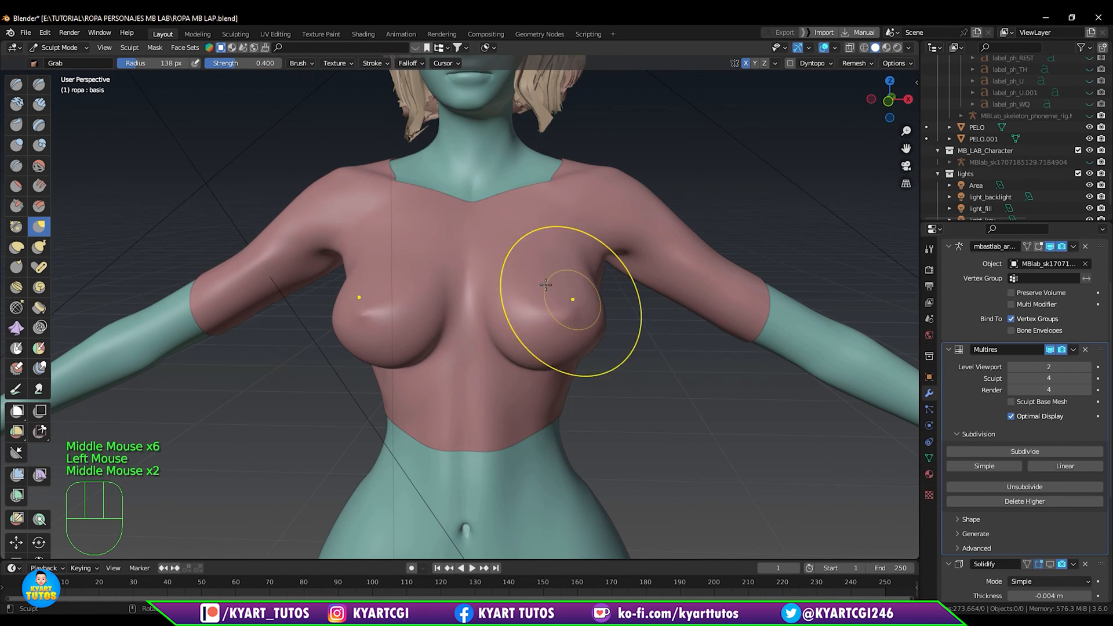
{"action": "left_click", "coordinate": [39, 167]}
{"action": "mouse_move", "coordinate": [368, 317]}
{"action": "left_mouse_down"}
{"action": "mouse_move", "coordinate": [360, 336]}
{"action": "mouse_move", "coordinate": [440, 317]}
{"action": "left_mouse_up"}
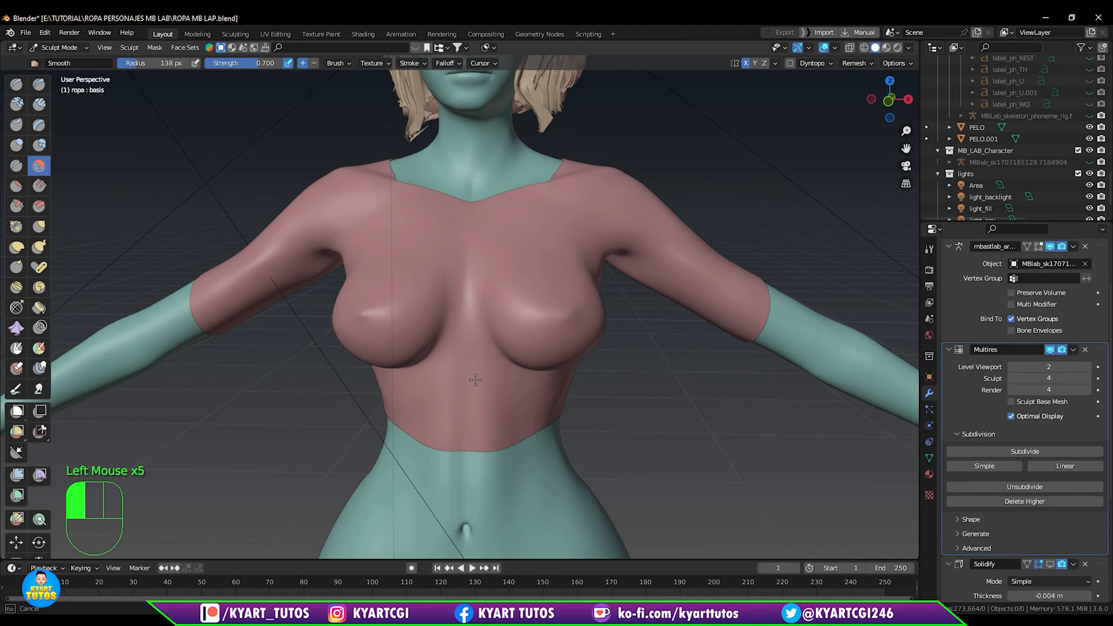
{"action": "left_click_drag", "start_coordinate": [475, 380], "coordinate": [400, 377]}
Pull the top's lower hem outward at the side of the waist with the Grab brush.
{"action": "key", "text": "g"}
{"action": "left_click_drag", "start_coordinate": [513, 434], "coordinate": [552, 436]}
{"action": "left_click_drag", "start_coordinate": [519, 438], "coordinate": [548, 432]}
{"action": "left_click_drag", "start_coordinate": [543, 429], "coordinate": [558, 430]}
{"action": "left_click_drag", "start_coordinate": [548, 431], "coordinate": [562, 429]}
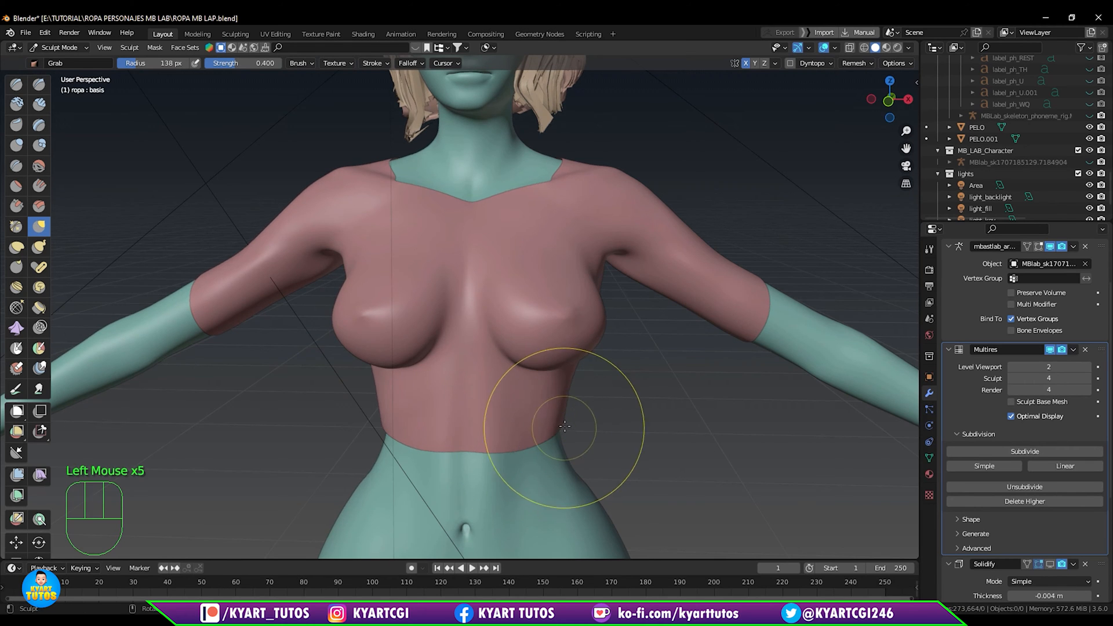
Smooth the front of the top from the abdomen up to between the breasts.
{"action": "middle_click_drag", "start_coordinate": [561, 430], "coordinate": [519, 429]}
{"action": "left_click_drag", "start_coordinate": [505, 428], "coordinate": [434, 424], "text": "shift"}
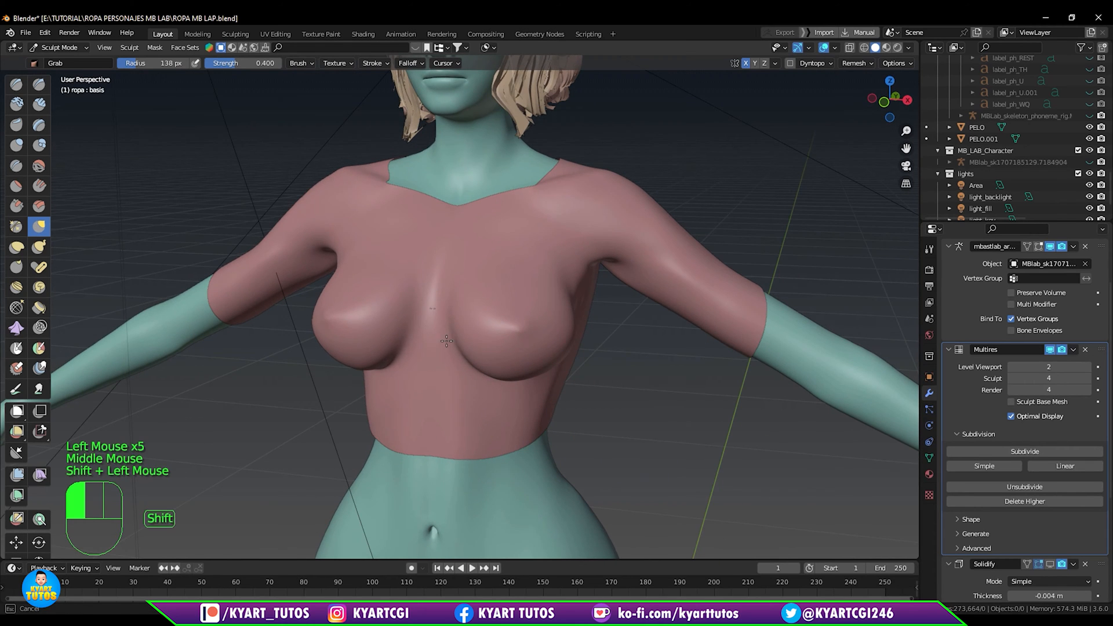
{"action": "left_click_drag", "start_coordinate": [447, 341], "coordinate": [448, 345], "text": "shift"}
Reshape the side and back of the top near the hem with the Grab brush.
{"action": "middle_click_drag", "start_coordinate": [452, 348], "coordinate": [390, 351]}
{"action": "mouse_move", "coordinate": [492, 416]}
{"action": "left_mouse_down"}
{"action": "mouse_move", "coordinate": [507, 427]}
{"action": "mouse_move", "coordinate": [493, 324]}
{"action": "mouse_move", "coordinate": [465, 356]}
{"action": "left_mouse_up"}
{"action": "middle_click_drag", "start_coordinate": [465, 358], "coordinate": [368, 363]}
{"action": "left_click_drag", "start_coordinate": [437, 407], "coordinate": [439, 414]}
{"action": "left_click_drag", "start_coordinate": [439, 414], "coordinate": [442, 411]}
Smooth the back of the top and its rear shoulder area.
{"action": "mouse_move", "coordinate": [485, 384]}
{"action": "middle_mouse_down"}
{"action": "mouse_move", "coordinate": [472, 461]}
{"action": "mouse_move", "coordinate": [455, 261]}
{"action": "middle_mouse_up"}
{"action": "left_click_drag", "start_coordinate": [455, 260], "coordinate": [455, 260], "text": "shift"}
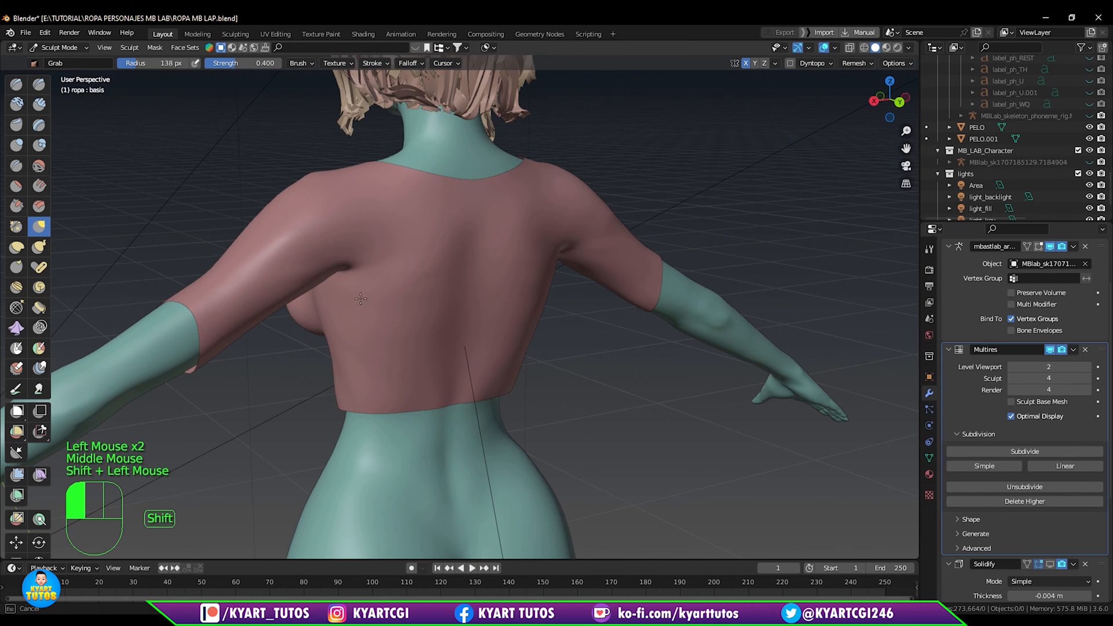
{"action": "left_click_drag", "start_coordinate": [480, 334], "coordinate": [493, 319], "text": "shift"}
{"action": "left_click_drag", "start_coordinate": [578, 213], "coordinate": [601, 217], "text": "shift"}
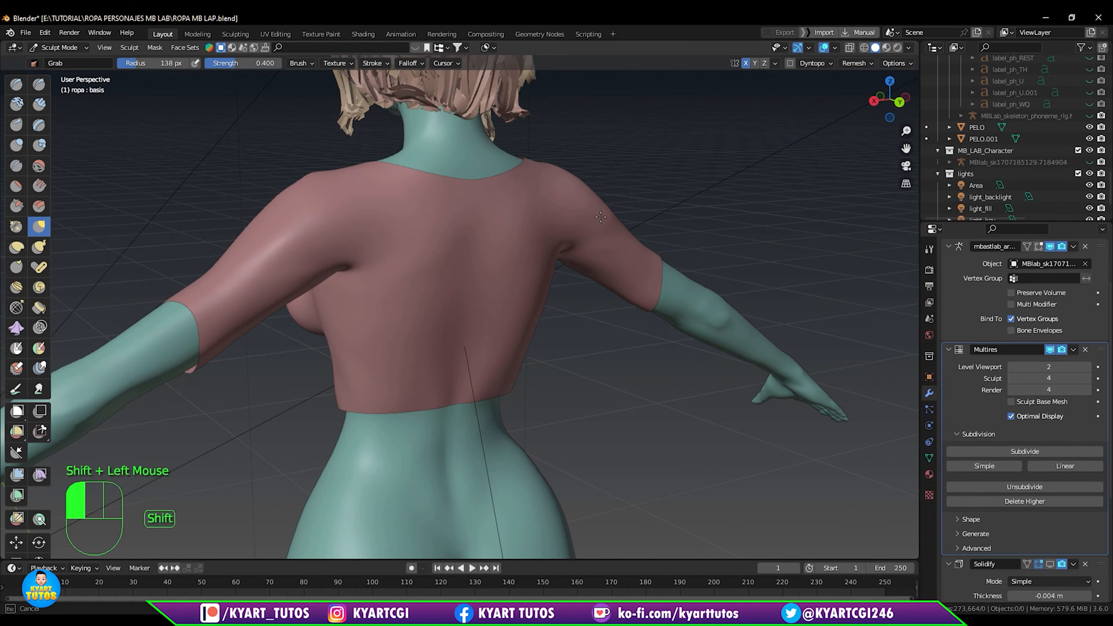
Smooth the top over the rear shoulder and across the upper chest just below the neckline.
{"action": "left_click_drag", "start_coordinate": [323, 188], "coordinate": [279, 254], "text": "shift"}
{"action": "middle_click_drag", "start_coordinate": [278, 253], "coordinate": [638, 241]}
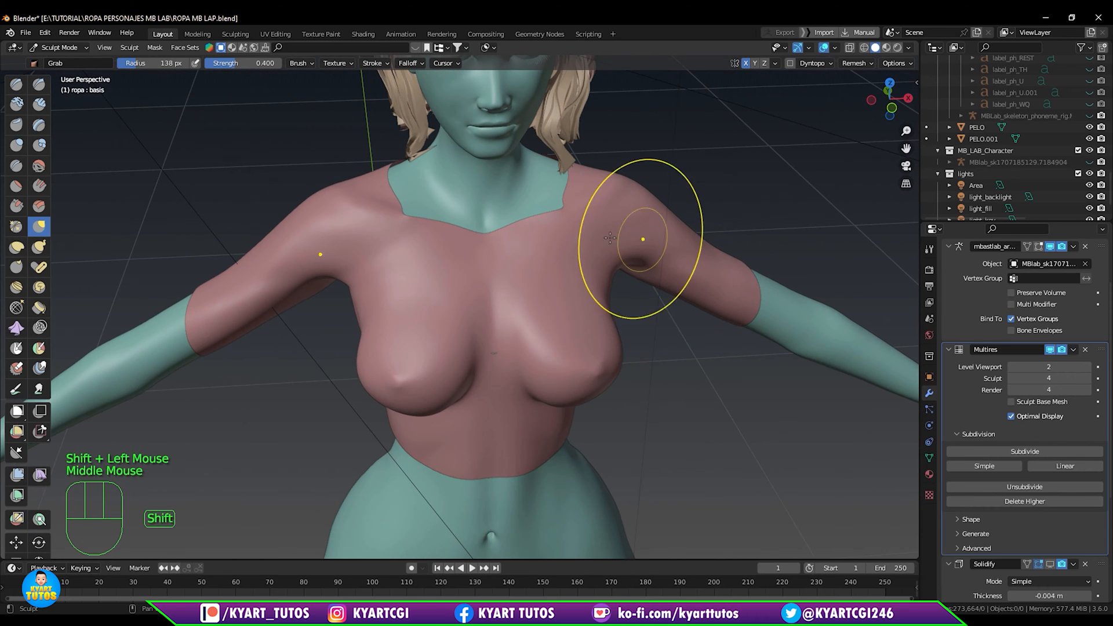
{"action": "left_click_drag", "start_coordinate": [561, 229], "coordinate": [561, 229], "text": "shift"}
{"action": "left_click_drag", "start_coordinate": [497, 243], "coordinate": [472, 249], "text": "shift"}
{"action": "middle_click_drag", "start_coordinate": [473, 249], "coordinate": [584, 219]}
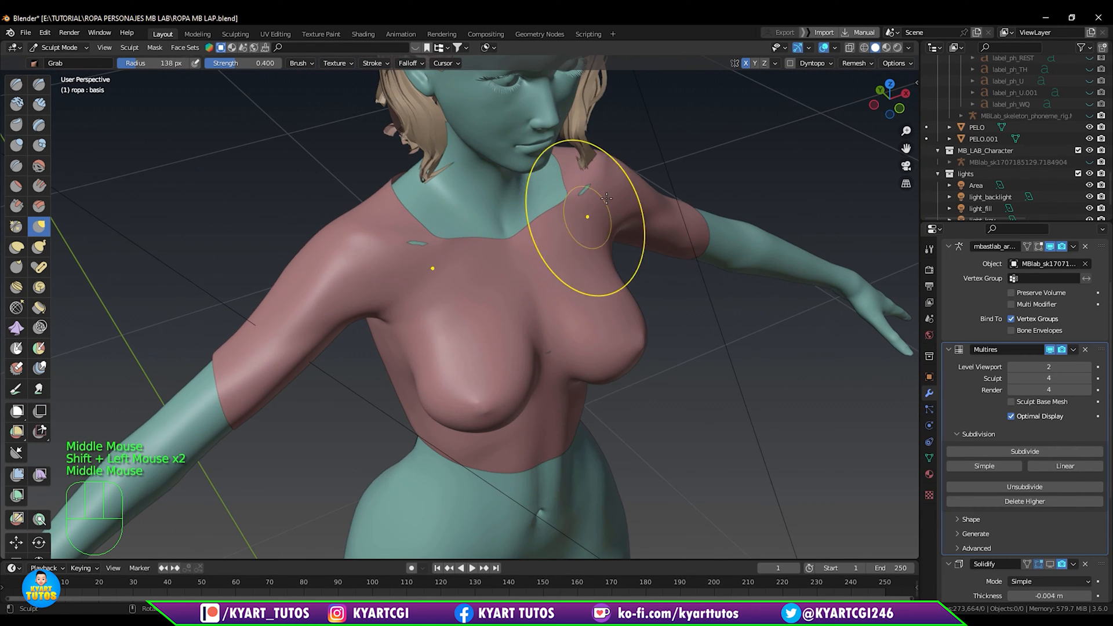
Pull the neckline up near the collarbone with the Grab brush to cover the exposed skin, and smooth the shoulder.
{"action": "key", "text": "g"}
{"action": "left_click_drag", "start_coordinate": [585, 196], "coordinate": [586, 190]}
{"action": "middle_click_drag", "start_coordinate": [585, 192], "coordinate": [561, 188]}
{"action": "left_click_drag", "start_coordinate": [609, 194], "coordinate": [663, 211], "text": "shift"}
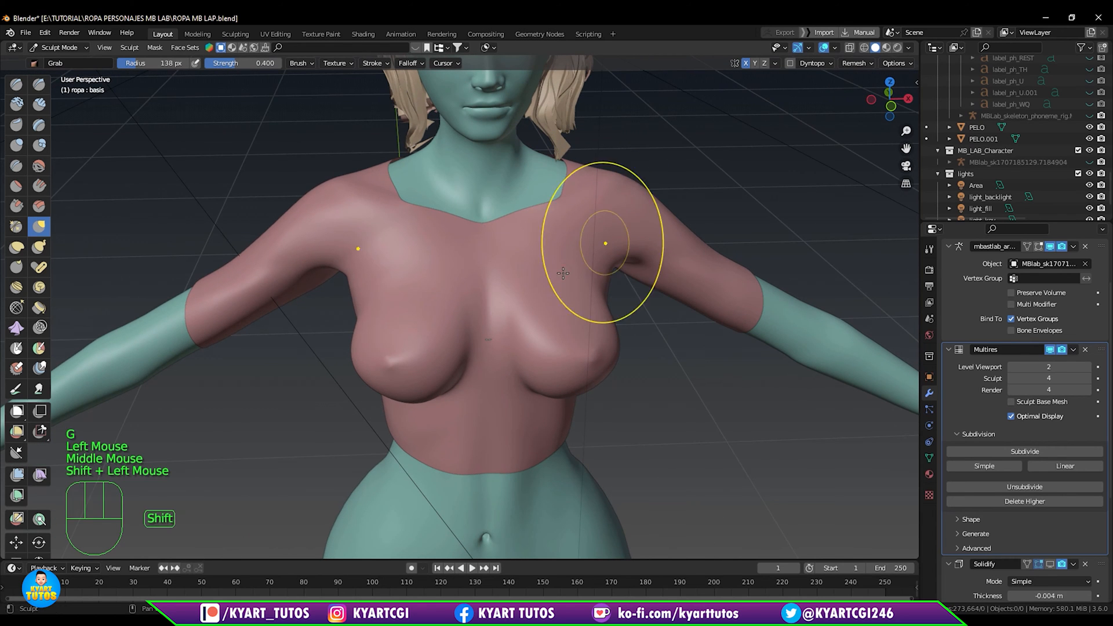
Smooth the top across the chest and breasts, and pull out the fabric between the breasts with the Grab brush.
{"action": "left_click_drag", "start_coordinate": [604, 242], "coordinate": [487, 314], "text": "shift"}
{"action": "left_click_drag", "start_coordinate": [435, 382], "coordinate": [458, 368], "text": "shift"}
{"action": "middle_click_drag", "start_coordinate": [485, 348], "coordinate": [537, 335]}
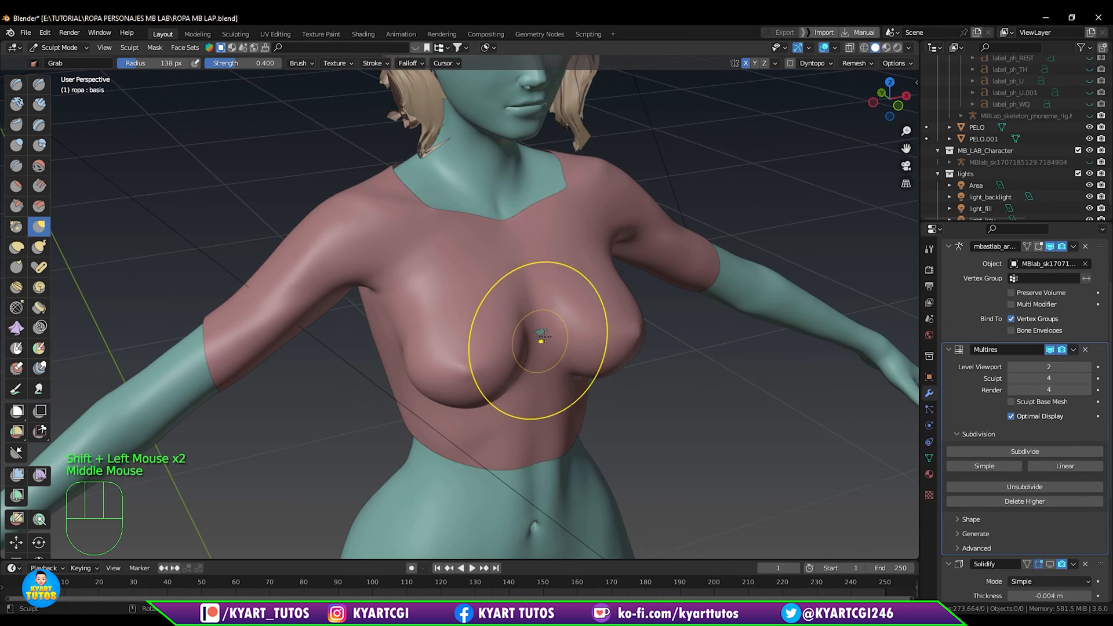
{"action": "left_click_drag", "start_coordinate": [527, 335], "coordinate": [541, 333]}
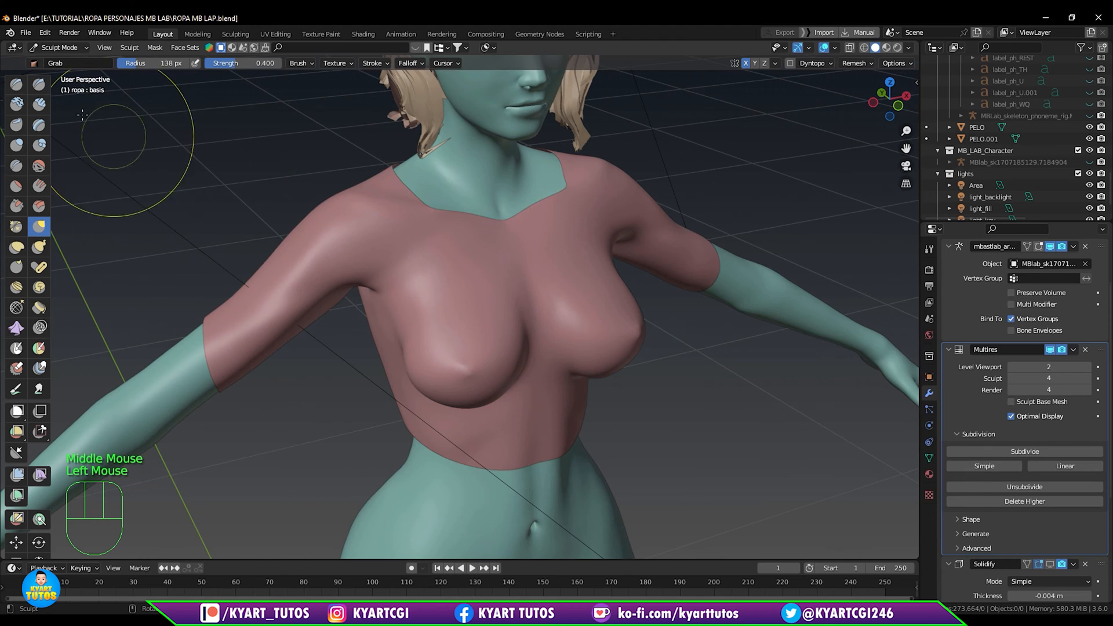
Build up the fabric between the breasts using the Clay Strips brush with a 93 px radius.
{"action": "left_click", "coordinate": [40, 105]}
{"action": "middle_click_drag", "start_coordinate": [534, 423], "coordinate": [497, 372]}
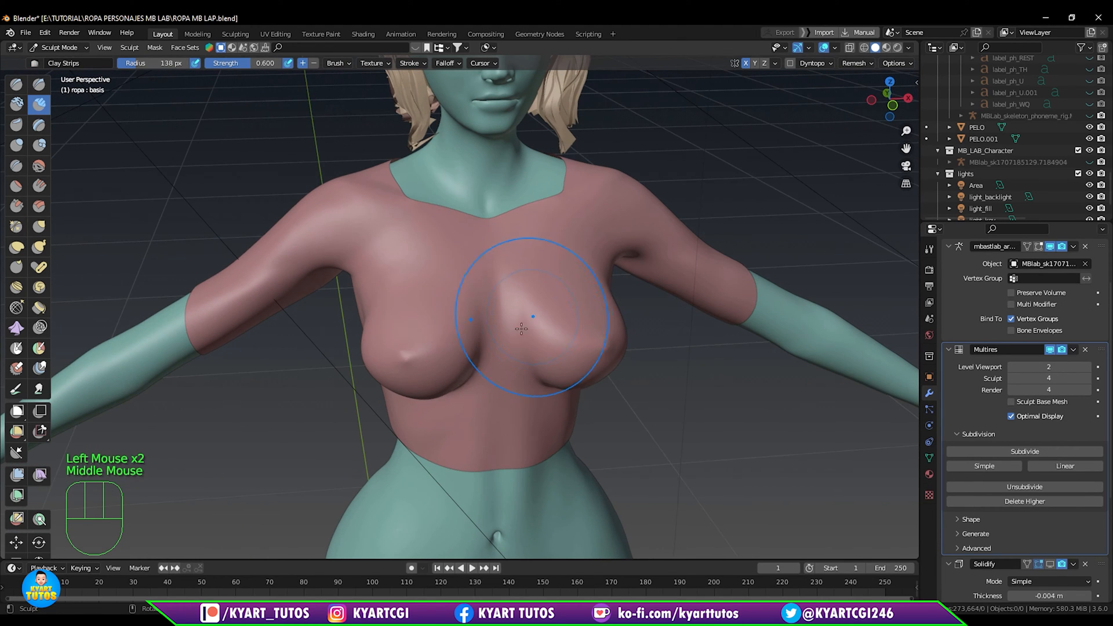
{"action": "key", "text": "f"}
{"action": "left_click", "coordinate": [488, 353]}
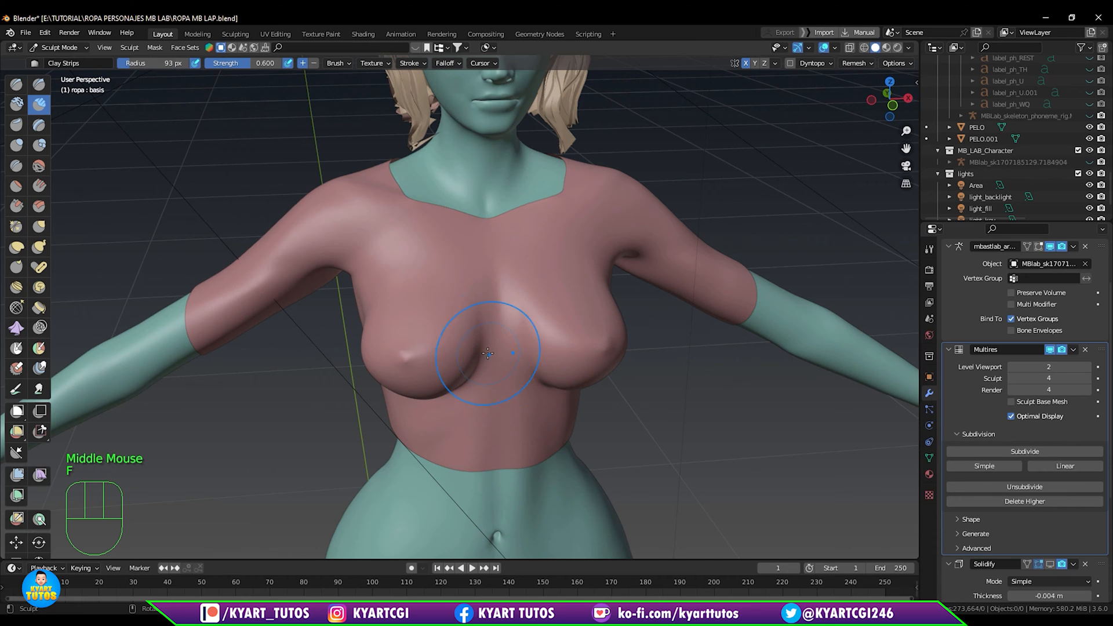
{"action": "mouse_move", "coordinate": [477, 369]}
{"action": "left_mouse_down"}
{"action": "mouse_move", "coordinate": [521, 366]}
{"action": "mouse_move", "coordinate": [490, 351]}
{"action": "left_mouse_up"}
{"action": "left_click_drag", "start_coordinate": [513, 345], "coordinate": [496, 348]}
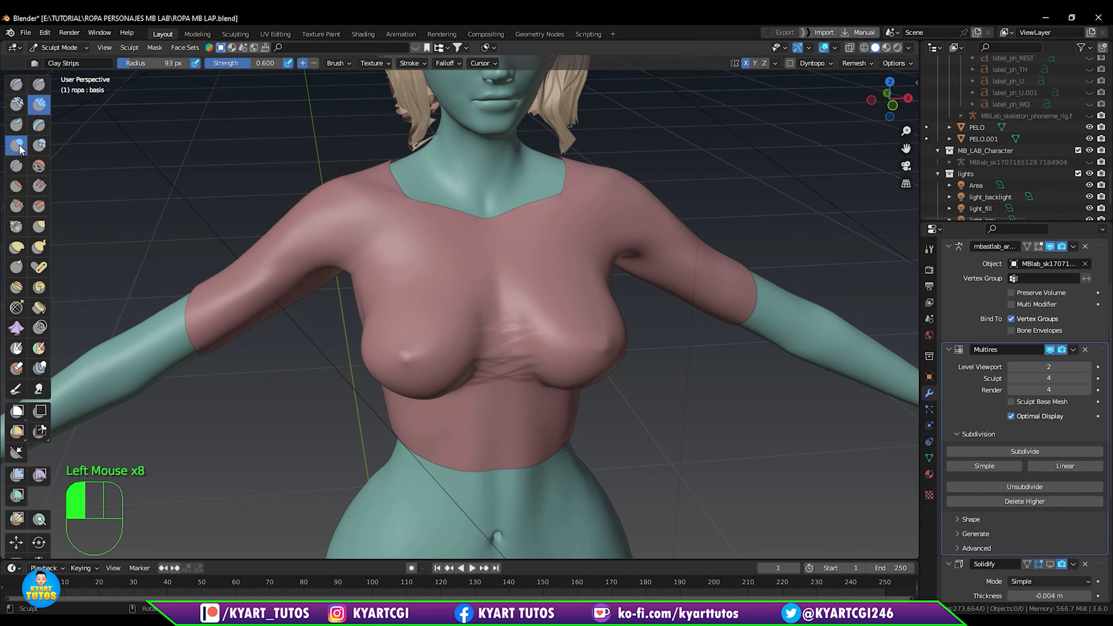
Even out the built-up area between the breasts using the Inflate/Deflate brush and smoothing.
{"action": "left_click", "coordinate": [19, 149]}
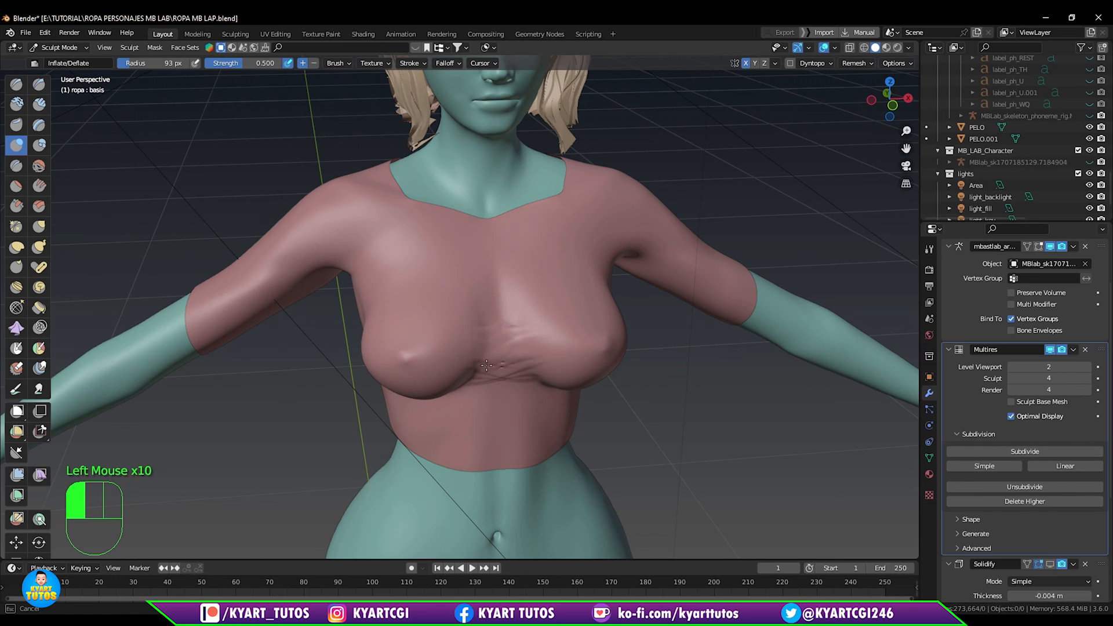
{"action": "mouse_move", "coordinate": [461, 380]}
{"action": "left_mouse_down"}
{"action": "mouse_move", "coordinate": [498, 364]}
{"action": "mouse_move", "coordinate": [484, 375]}
{"action": "left_mouse_up"}
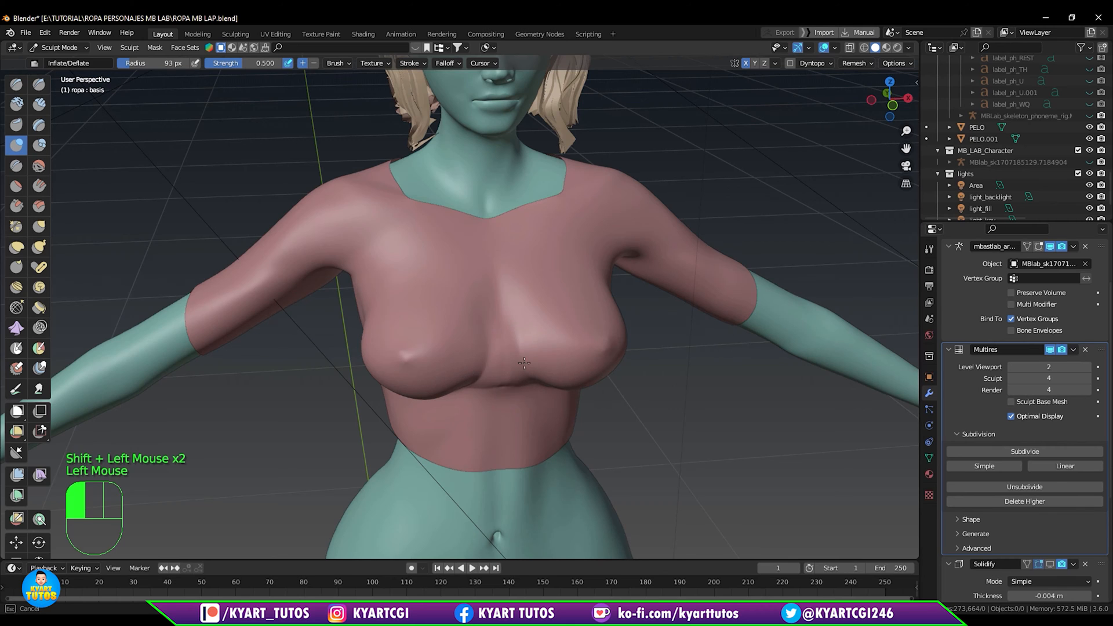
{"action": "middle_click_drag", "start_coordinate": [492, 331], "coordinate": [458, 322]}
{"action": "left_click_drag", "start_coordinate": [459, 322], "coordinate": [442, 318], "text": "shift"}
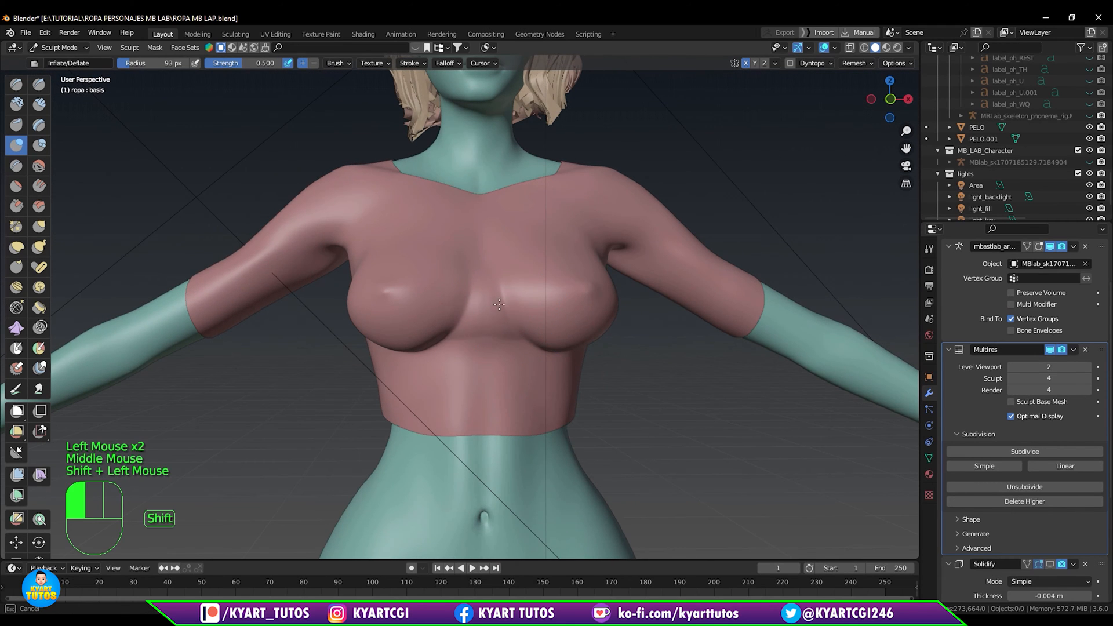
Add another layer of Clay Strips strokes between the breasts and smooth the wrinkles.
{"action": "left_click", "coordinate": [37, 107]}
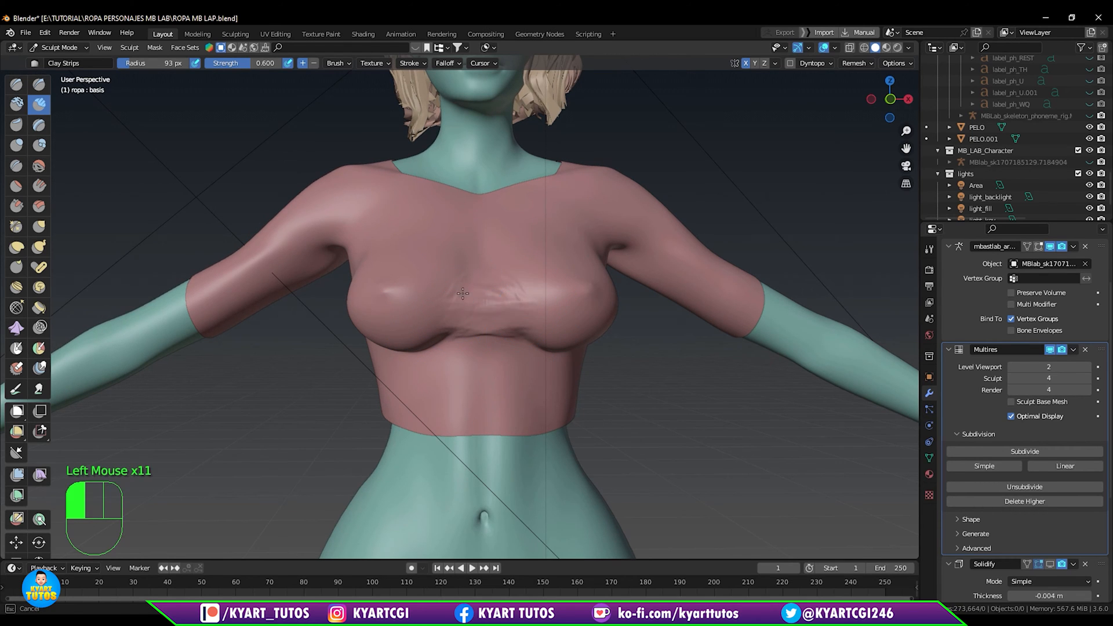
{"action": "left_click_drag", "start_coordinate": [498, 274], "coordinate": [515, 270], "text": "shift"}
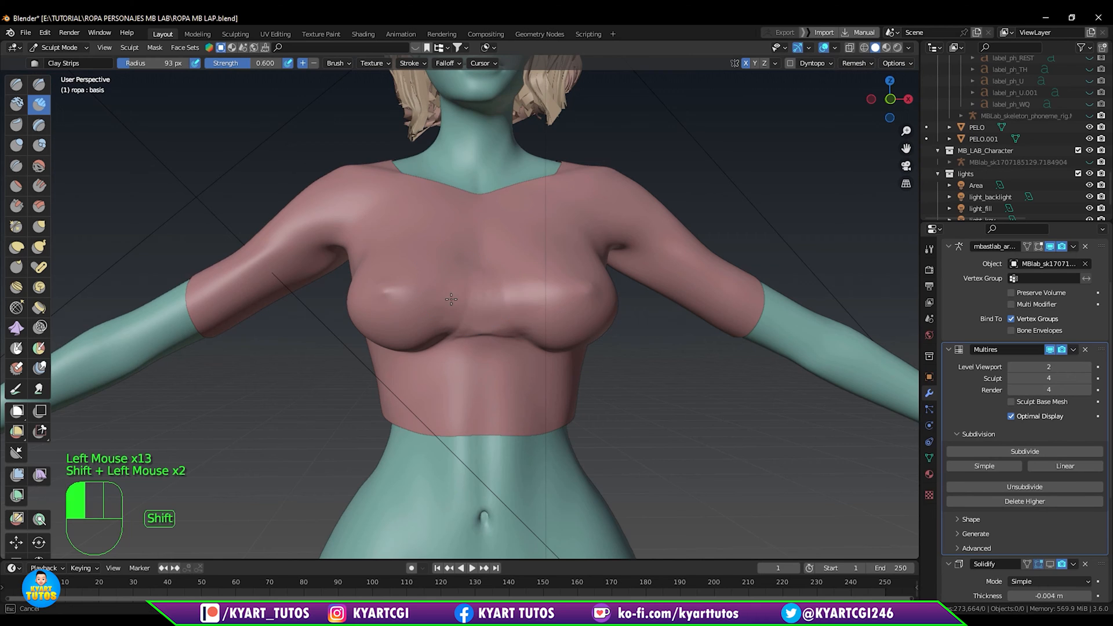
{"action": "middle_click_drag", "start_coordinate": [497, 302], "coordinate": [506, 329]}
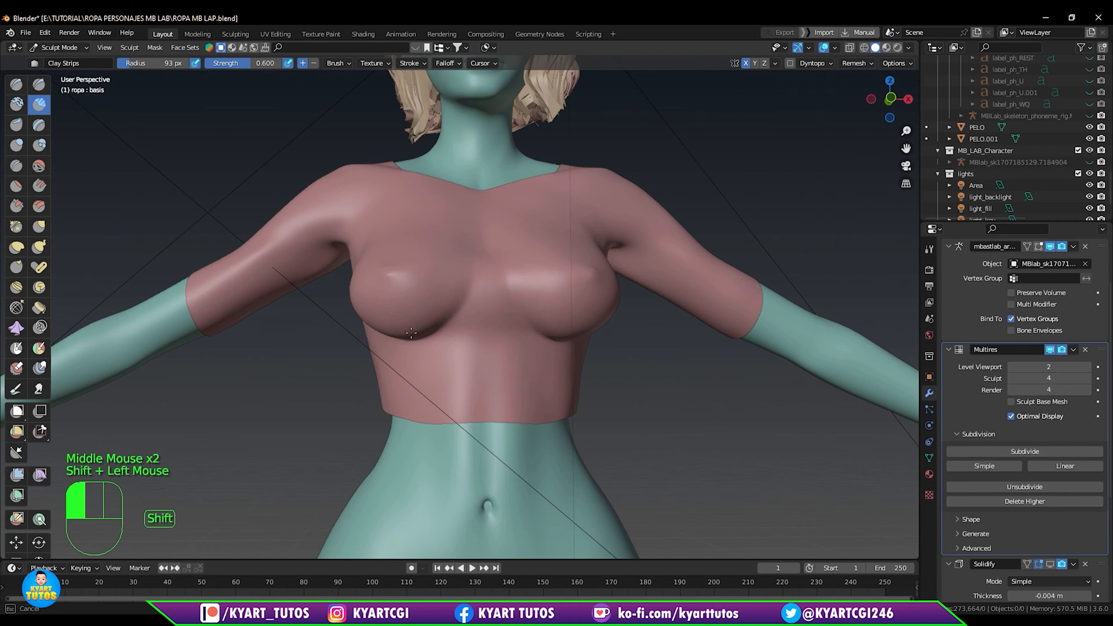
Smooth the fold under the breast and adjust its lower contour with the Grab brush.
{"action": "left_click", "coordinate": [39, 226]}
{"action": "mouse_move", "coordinate": [411, 333]}
{"action": "left_mouse_down", "text": "shift"}
{"action": "mouse_move", "coordinate": [432, 332]}
{"action": "mouse_move", "coordinate": [411, 338]}
{"action": "left_mouse_up", "text": "shift"}
{"action": "scroll", "coordinate": [1038, 475], "scroll_direction": "down", "scroll_amount": 3}
{"action": "middle_click_drag", "start_coordinate": [441, 359], "coordinate": [443, 348]}
{"action": "left_click_drag", "start_coordinate": [406, 333], "coordinate": [400, 328]}
Soften the breast tips and underside of the top by smoothing, switching to the Clay Strips brush.
{"action": "left_click", "coordinate": [16, 85]}
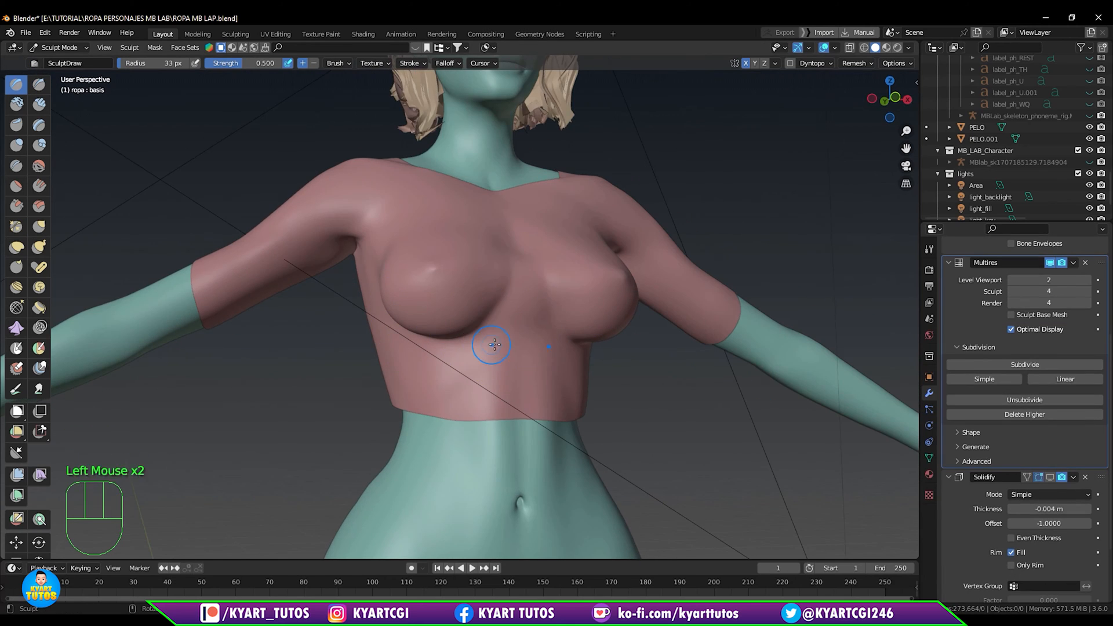
{"action": "middle_click_drag", "start_coordinate": [493, 345], "coordinate": [493, 360], "text": "ctrl"}
{"action": "middle_click_drag", "start_coordinate": [492, 348], "coordinate": [476, 343]}
{"action": "left_click_drag", "start_coordinate": [458, 330], "coordinate": [469, 325], "text": "shift"}
{"action": "left_click", "coordinate": [17, 186]}
{"action": "key", "text": "ctrl+z"}
{"action": "middle_click_drag", "start_coordinate": [493, 348], "coordinate": [493, 307], "text": "ctrl"}
{"action": "middle_click_drag", "start_coordinate": [499, 348], "coordinate": [520, 330], "text": "shift"}
{"action": "left_click", "coordinate": [39, 105]}
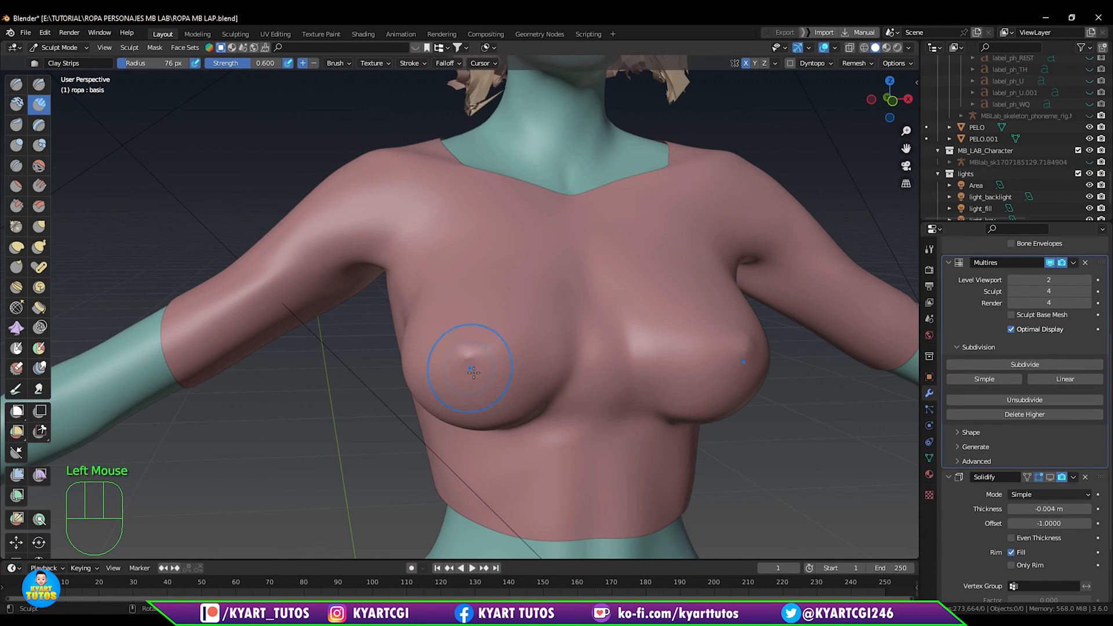
{"action": "left_click_drag", "start_coordinate": [751, 335], "coordinate": [742, 354], "text": "shift"}
Try a Crease brush stroke on the side of the breast, and undo the stroke.
{"action": "left_click", "coordinate": [39, 227]}
{"action": "mouse_move", "coordinate": [603, 360]}
{"action": "middle_mouse_down"}
{"action": "mouse_move", "coordinate": [587, 377]}
{"action": "mouse_move", "coordinate": [603, 313]}
{"action": "mouse_move", "coordinate": [611, 345]}
{"action": "mouse_move", "coordinate": [649, 342]}
{"action": "middle_mouse_up"}
{"action": "left_click", "coordinate": [16, 165]}
{"action": "left_click_drag", "start_coordinate": [635, 342], "coordinate": [626, 368]}
{"action": "left_click", "coordinate": [39, 226]}
{"action": "key", "text": "ctrl+z"}
Smooth the nipple bumps on the top from both sides.
{"action": "mouse_move", "coordinate": [638, 360]}
{"action": "middle_mouse_down"}
{"action": "mouse_move", "coordinate": [673, 393]}
{"action": "mouse_move", "coordinate": [522, 348]}
{"action": "middle_mouse_up"}
{"action": "left_click_drag", "start_coordinate": [464, 342], "coordinate": [450, 346], "text": "shift"}
{"action": "mouse_move", "coordinate": [522, 371]}
{"action": "middle_mouse_down"}
{"action": "mouse_move", "coordinate": [580, 435]}
{"action": "mouse_move", "coordinate": [667, 406]}
{"action": "middle_mouse_up"}
{"action": "left_click_drag", "start_coordinate": [675, 371], "coordinate": [667, 385], "text": "shift"}
{"action": "middle_click_drag", "start_coordinate": [667, 386], "coordinate": [580, 325]}
Flatten the breast tip with the Flatten/Contrast brush and smooth the surrounding surface.
{"action": "left_click", "coordinate": [17, 185]}
{"action": "left_click_drag", "start_coordinate": [493, 342], "coordinate": [472, 348]}
{"action": "middle_click_drag", "start_coordinate": [557, 348], "coordinate": [565, 319]}
{"action": "left_click_drag", "start_coordinate": [569, 342], "coordinate": [581, 338], "text": "shift"}
{"action": "middle_click_drag", "start_coordinate": [609, 348], "coordinate": [493, 348]}
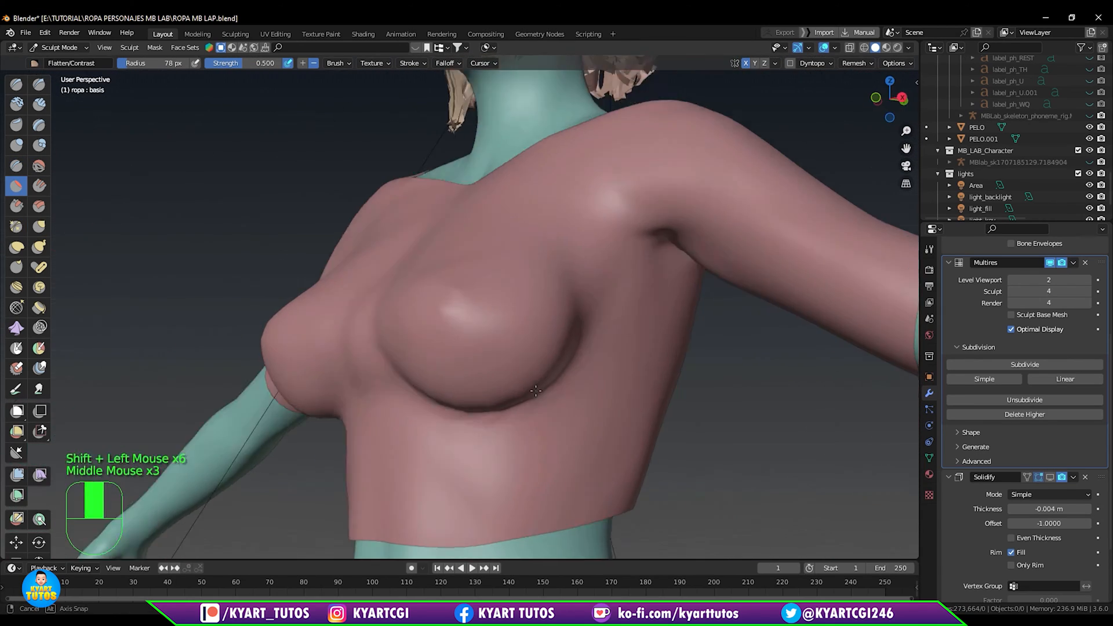
{"action": "left_click", "coordinate": [16, 247]}
In Edit Mode, delete the nipple geometry on the top and close the open edge loops with new faces.
{"action": "mouse_move", "coordinate": [666, 406]}
{"action": "middle_mouse_down"}
{"action": "mouse_move", "coordinate": [708, 413]}
{"action": "mouse_move", "coordinate": [472, 442]}
{"action": "mouse_move", "coordinate": [493, 464]}
{"action": "middle_mouse_up"}
{"action": "mouse_move", "coordinate": [493, 371]}
{"action": "middle_mouse_down"}
{"action": "mouse_move", "coordinate": [696, 348]}
{"action": "mouse_move", "coordinate": [423, 319]}
{"action": "mouse_move", "coordinate": [459, 278]}
{"action": "mouse_move", "coordinate": [430, 331]}
{"action": "mouse_move", "coordinate": [493, 406]}
{"action": "middle_mouse_up"}
{"action": "key", "text": "Tab"}
{"action": "left_click", "coordinate": [456, 278], "text": "shift"}
{"action": "left_click", "coordinate": [481, 292], "text": "shift"}
{"action": "key", "text": "x"}
{"action": "key", "text": "2"}
{"action": "left_click", "coordinate": [491, 294], "text": "alt"}
{"action": "key", "text": "f"}
{"action": "left_click", "coordinate": [448, 345], "text": "shift"}
{"action": "key", "text": "x"}
{"action": "key", "text": "2"}
{"action": "left_click", "coordinate": [467, 341], "text": "alt"}
{"action": "key", "text": "f"}
{"action": "key", "text": "Tab"}
Delete the nipple faces on the other breast and fill the resulting round hole.
{"action": "key", "text": "Tab"}
{"action": "middle_click_drag", "start_coordinate": [606, 325], "coordinate": [551, 303], "text": "shift"}
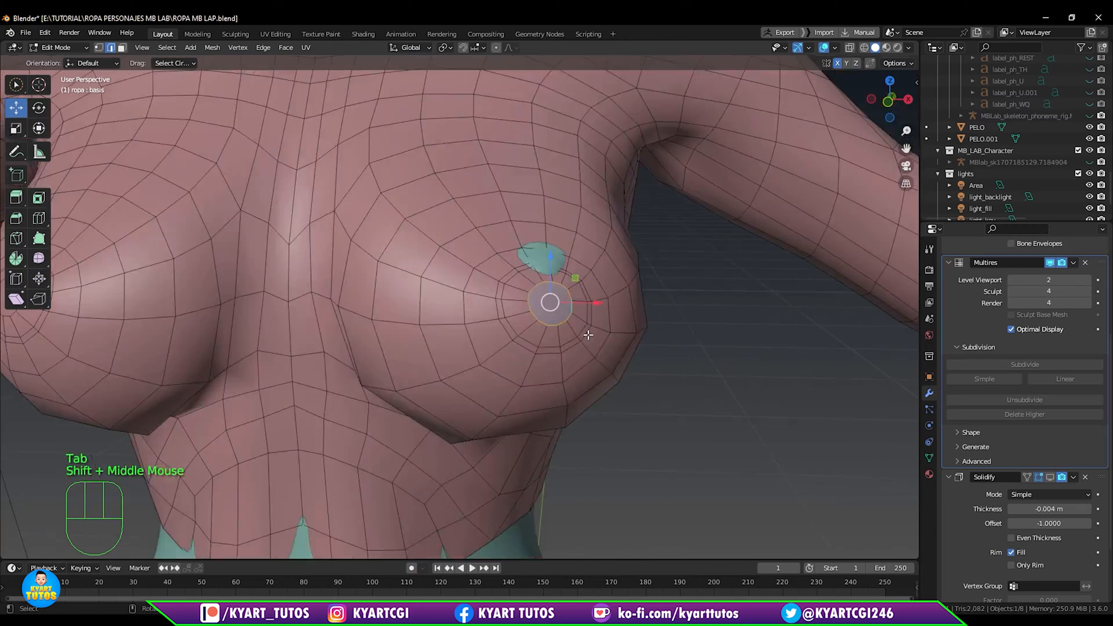
{"action": "middle_click_drag", "start_coordinate": [481, 371], "coordinate": [467, 323], "text": "ctrl"}
{"action": "mouse_move", "coordinate": [290, 348]}
{"action": "middle_mouse_down", "text": "shift"}
{"action": "mouse_move", "coordinate": [472, 371]}
{"action": "mouse_move", "coordinate": [519, 298]}
{"action": "middle_mouse_up", "text": "shift"}
{"action": "key", "text": "x"}
{"action": "key", "text": "2"}
{"action": "left_click", "coordinate": [513, 298], "text": "alt"}
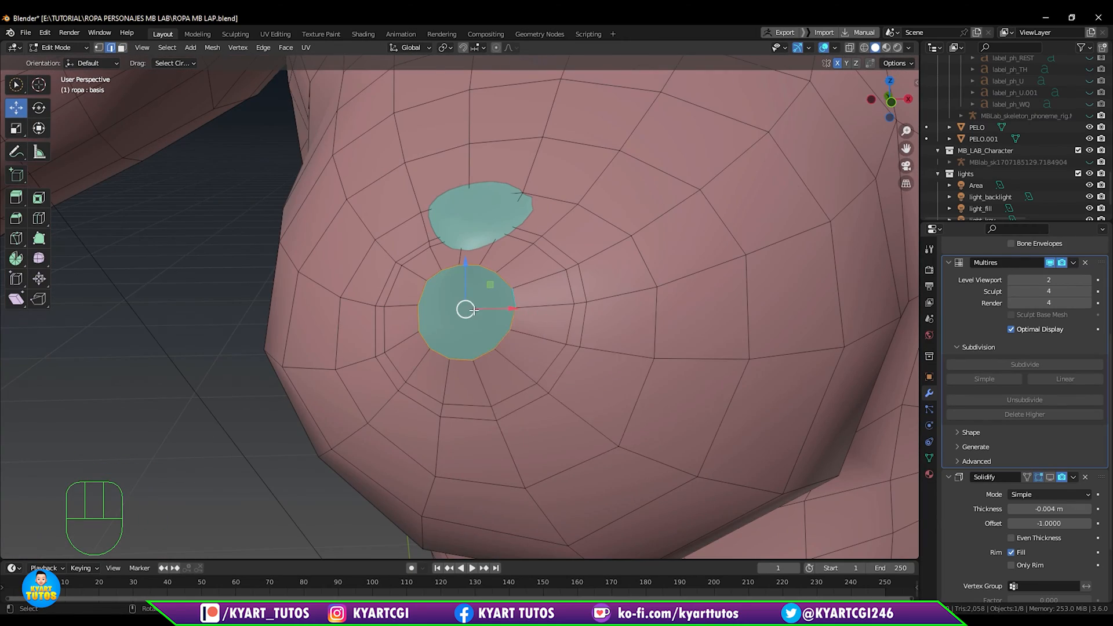
{"action": "key", "text": "F3"}
{"action": "type", "text": "fi"}
{"action": "key", "text": "Return"}
{"action": "left_click", "coordinate": [213, 534]}
Return to Sculpt Mode and smooth the newly filled breast tip.
{"action": "middle_click_drag", "start_coordinate": [464, 348], "coordinate": [429, 348]}
{"action": "left_click", "coordinate": [492, 308]}
{"action": "mouse_move", "coordinate": [499, 372]}
{"action": "middle_mouse_down", "text": "ctrl"}
{"action": "mouse_move", "coordinate": [495, 325]}
{"action": "mouse_move", "coordinate": [522, 383]}
{"action": "middle_mouse_up", "text": "ctrl"}
{"action": "key", "text": "ctrl+Tab"}
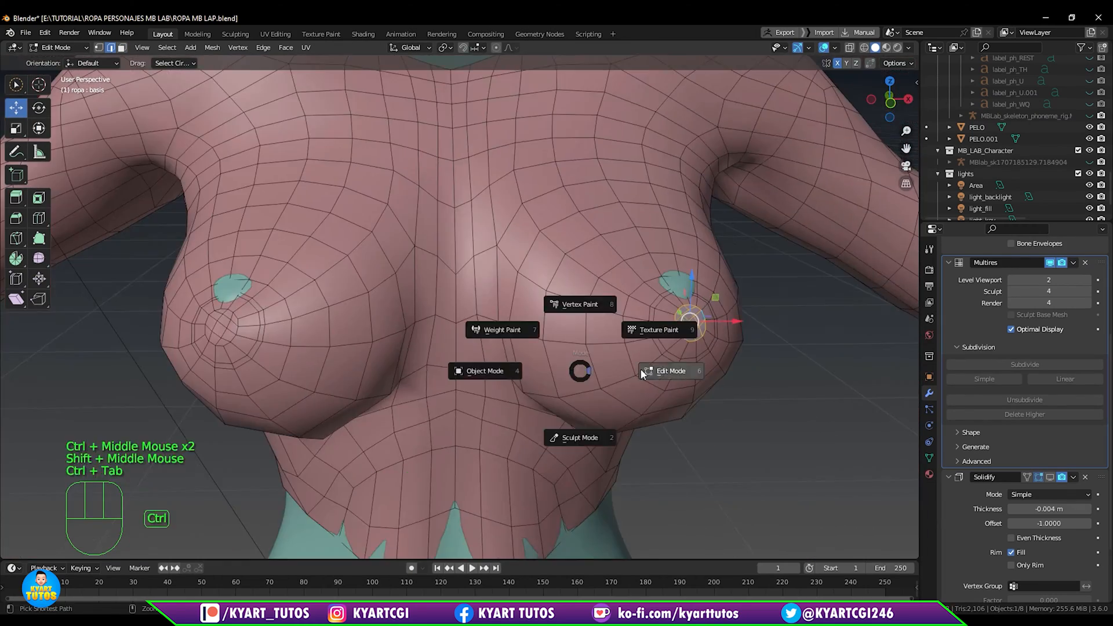
{"action": "left_click", "coordinate": [580, 439]}
{"action": "left_click_drag", "start_coordinate": [618, 330], "coordinate": [611, 341], "text": "ctrl"}
{"action": "middle_click_drag", "start_coordinate": [611, 342], "coordinate": [599, 358]}
{"action": "left_click_drag", "start_coordinate": [599, 358], "coordinate": [612, 348], "text": "shift"}
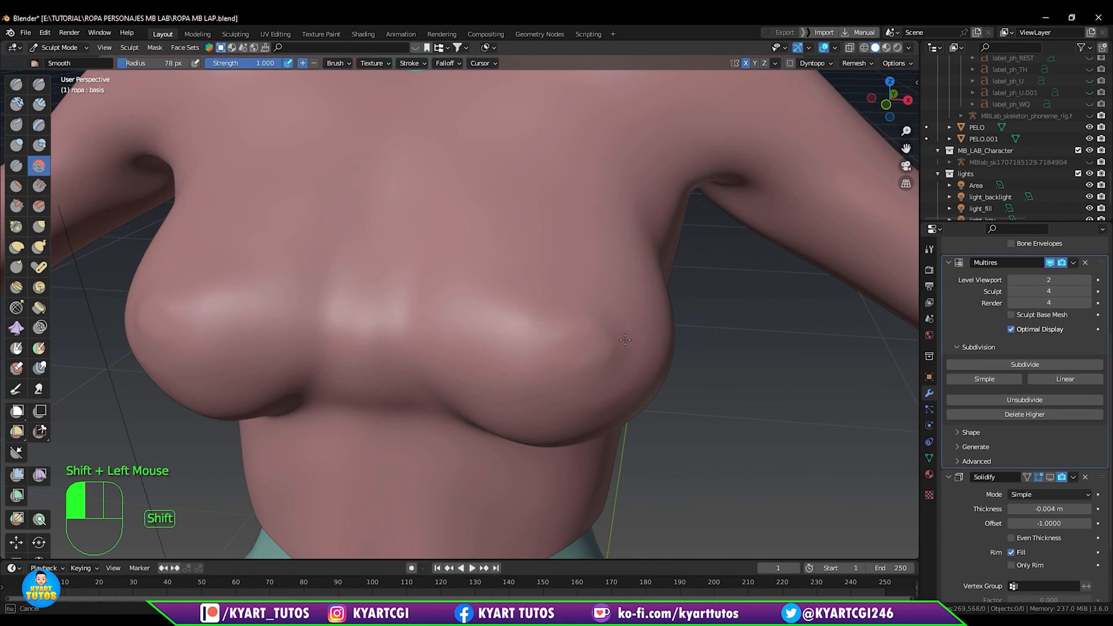
Smooth the outer side of the breast with the Grab brush active.
{"action": "middle_click_drag", "start_coordinate": [612, 348], "coordinate": [804, 342]}
{"action": "key", "text": "g"}
{"action": "left_click_drag", "start_coordinate": [809, 325], "coordinate": [803, 325], "text": "shift"}
{"action": "middle_click_drag", "start_coordinate": [754, 325], "coordinate": [754, 400], "text": "ctrl"}
{"action": "middle_click_drag", "start_coordinate": [754, 400], "coordinate": [676, 398]}
In Object Mode, show the Solidify modifier in the viewport and set its thickness to 0.001 m.
{"action": "key", "text": "ctrl+Tab"}
{"action": "left_click", "coordinate": [594, 399]}
{"action": "left_click", "coordinate": [1050, 477]}
{"action": "middle_click_drag", "start_coordinate": [597, 394], "coordinate": [580, 325]}
{"action": "left_click_drag", "start_coordinate": [1038, 509], "coordinate": [1085, 524], "text": "shift"}
{"action": "middle_click_drag", "start_coordinate": [580, 347], "coordinate": [708, 400]}
{"action": "left_click_drag", "start_coordinate": [1041, 508], "coordinate": [1047, 510], "text": "shift"}
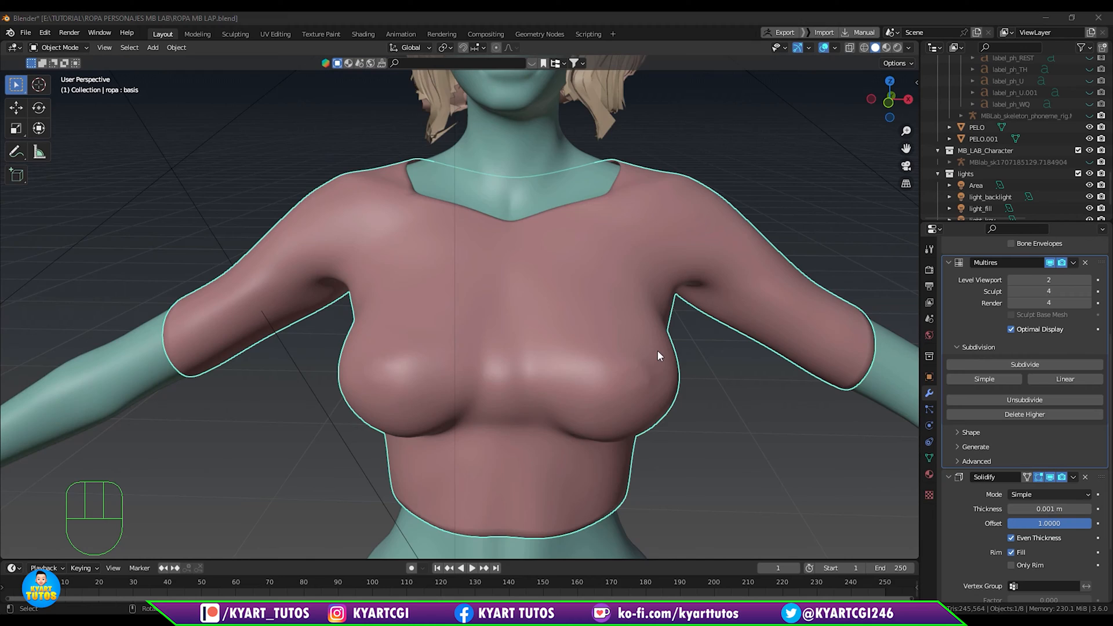
Switch the viewport to Material Preview shading and select the character's body mesh.
{"action": "middle_click_drag", "start_coordinate": [658, 352], "coordinate": [748, 290]}
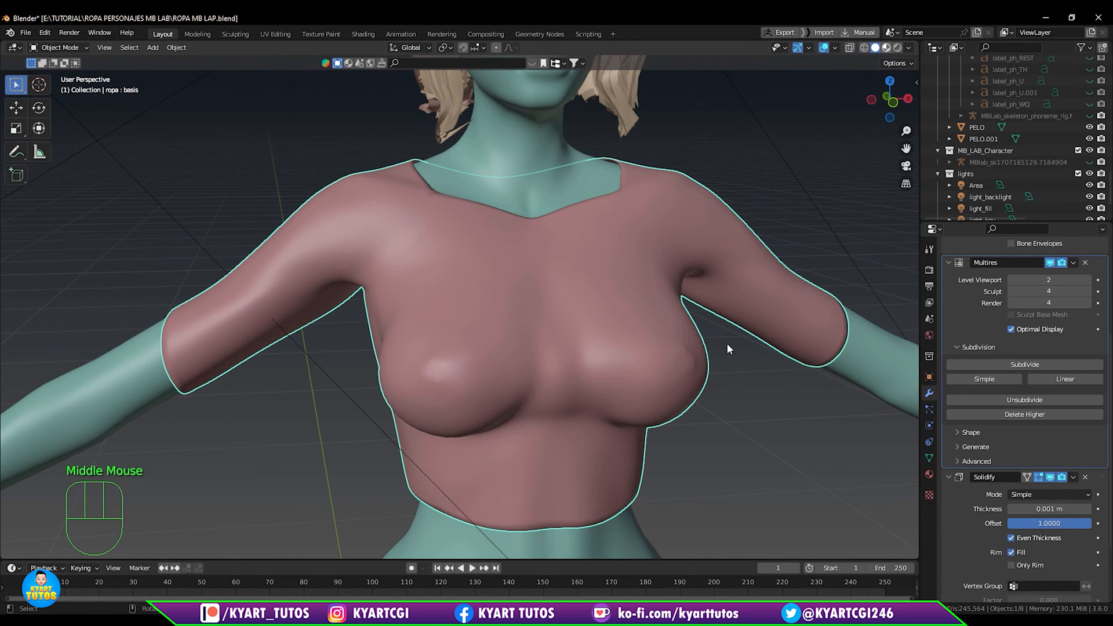
{"action": "left_click", "coordinate": [887, 48]}
{"action": "mouse_move", "coordinate": [726, 353]}
{"action": "middle_mouse_down"}
{"action": "mouse_move", "coordinate": [690, 400]}
{"action": "mouse_move", "coordinate": [705, 406]}
{"action": "mouse_move", "coordinate": [719, 361]}
{"action": "mouse_move", "coordinate": [725, 461]}
{"action": "middle_mouse_up"}
{"action": "middle_click_drag", "start_coordinate": [708, 409], "coordinate": [681, 383], "text": "ctrl"}
{"action": "middle_click_drag", "start_coordinate": [690, 444], "coordinate": [710, 391], "text": "ctrl"}
{"action": "mouse_move", "coordinate": [710, 391]}
{"action": "middle_mouse_down", "text": "shift"}
{"action": "mouse_move", "coordinate": [710, 404]}
{"action": "mouse_move", "coordinate": [718, 394]}
{"action": "middle_mouse_up", "text": "shift"}
{"action": "double_click", "coordinate": [598, 427]}
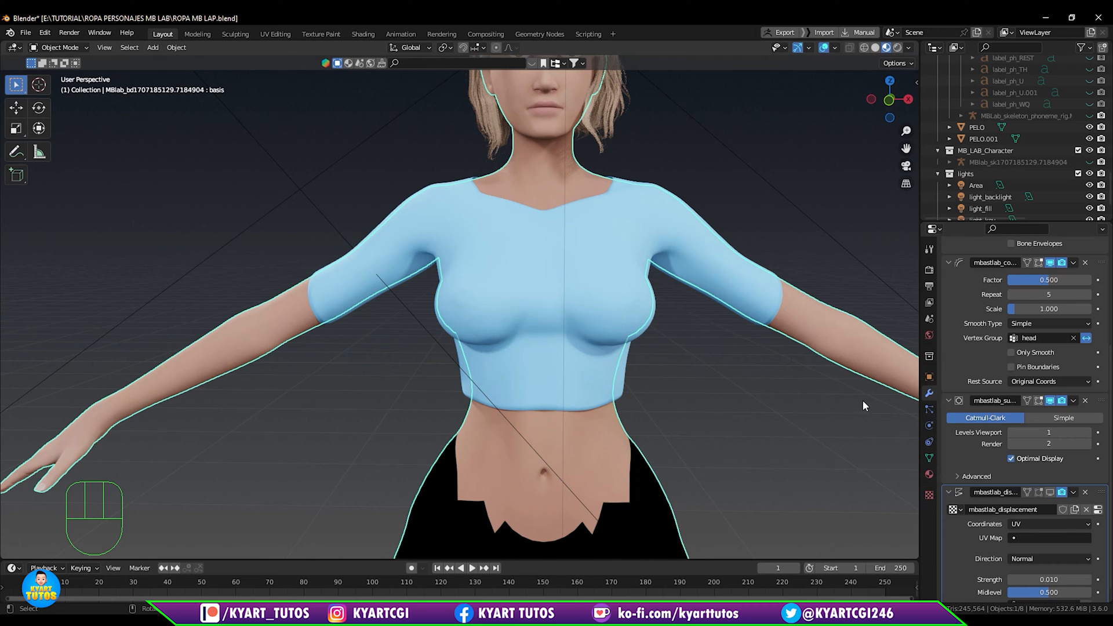
Unhide the MB-Lab character's skeleton and select it.
{"action": "middle_click_drag", "start_coordinate": [774, 389], "coordinate": [748, 375]}
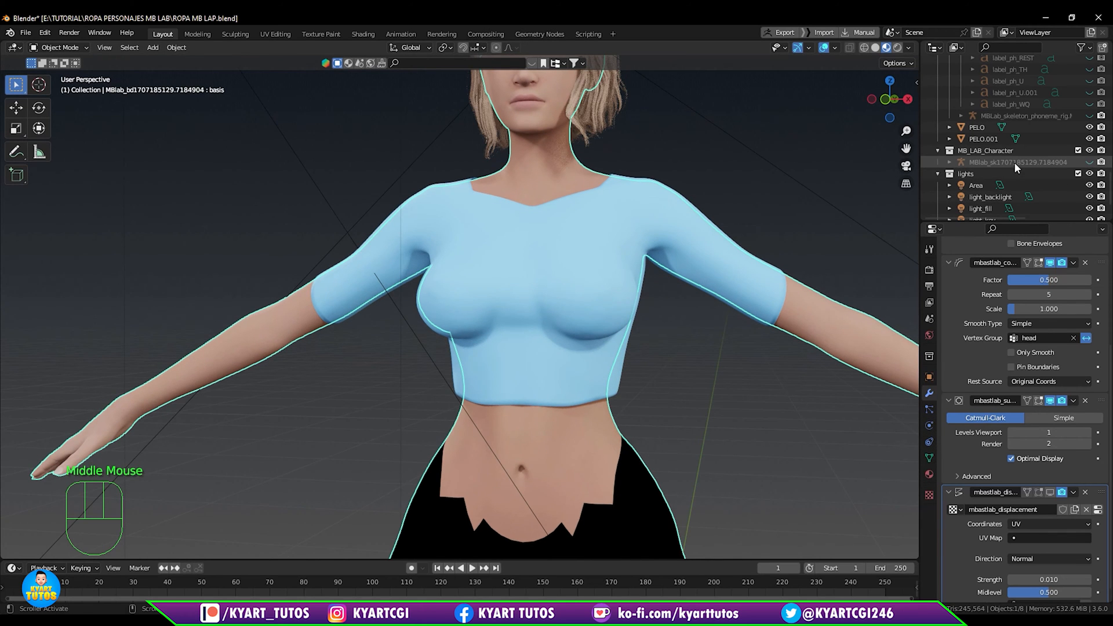
{"action": "left_click", "coordinate": [1089, 162]}
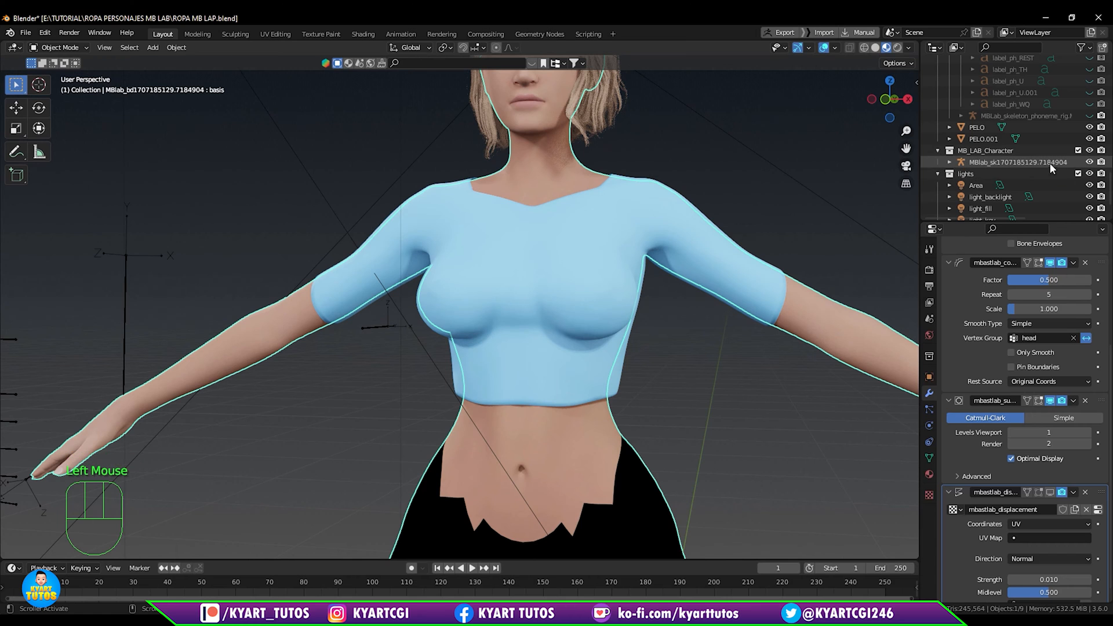
{"action": "left_click", "coordinate": [125, 296]}
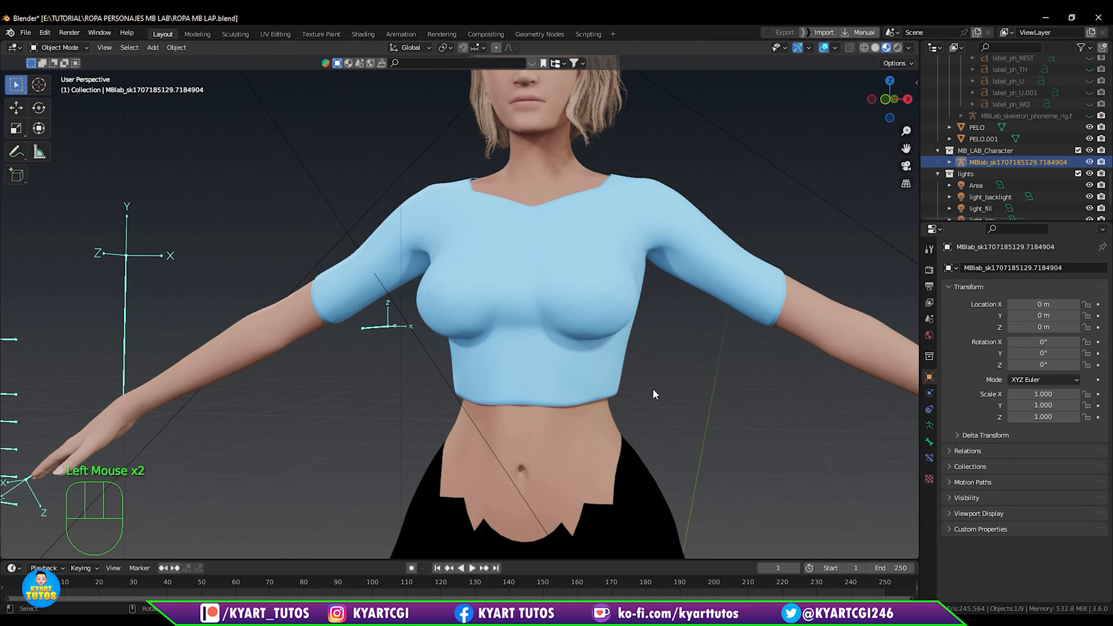
{"action": "middle_click_drag", "start_coordinate": [653, 394], "coordinate": [672, 393]}
Display the skeleton's bones as Octahedral and enable In Front.
{"action": "left_click", "coordinate": [930, 426]}
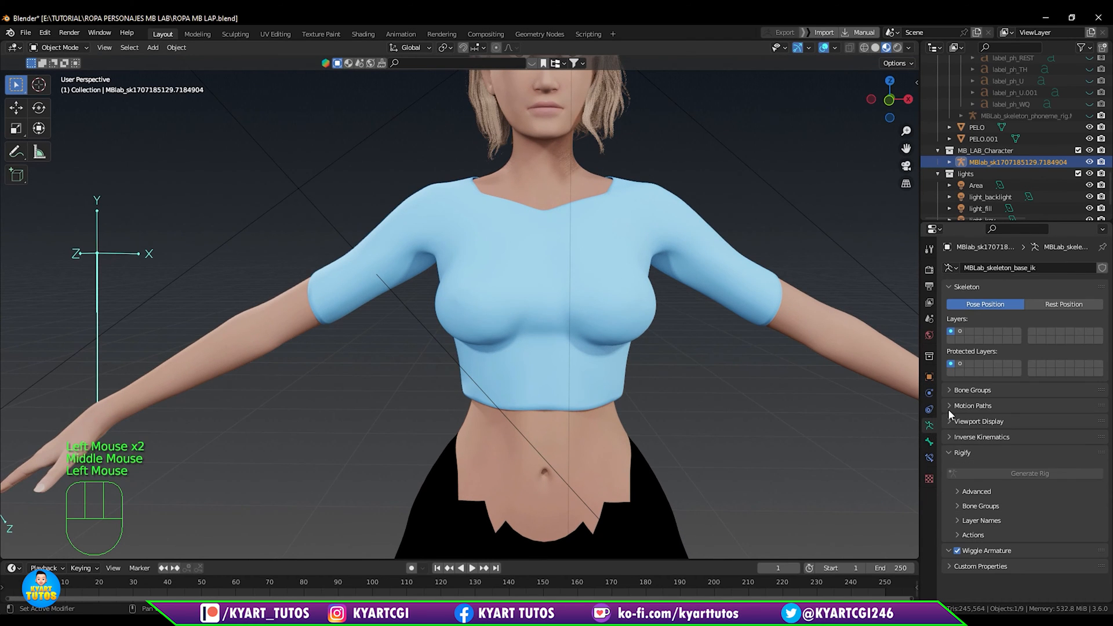
{"action": "middle_click_drag", "start_coordinate": [708, 368], "coordinate": [690, 343], "text": "shift"}
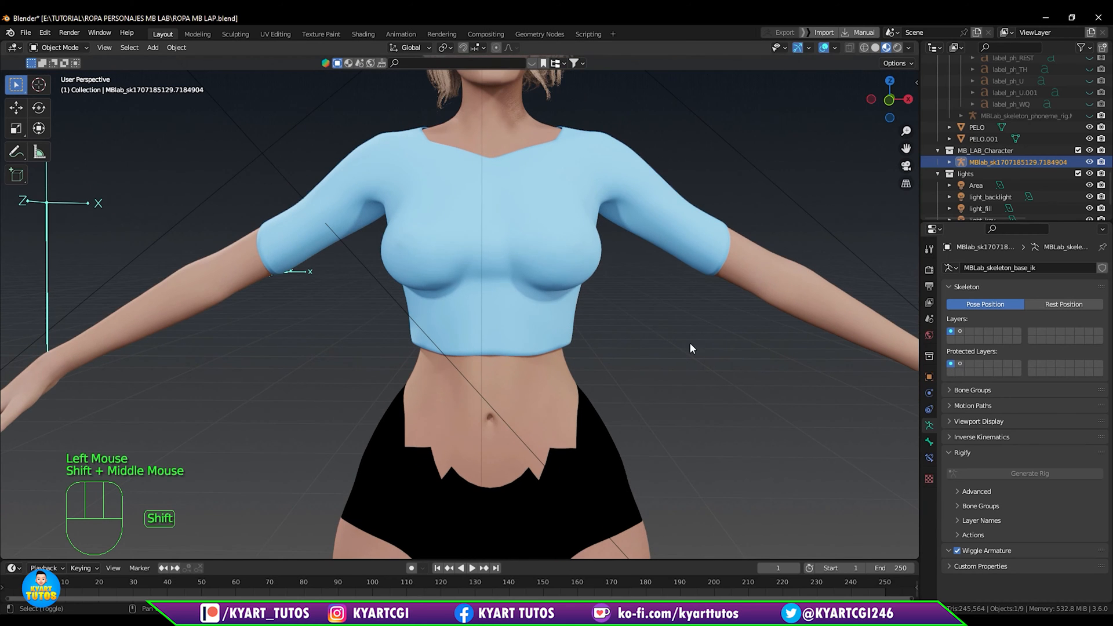
{"action": "left_click", "coordinate": [929, 442]}
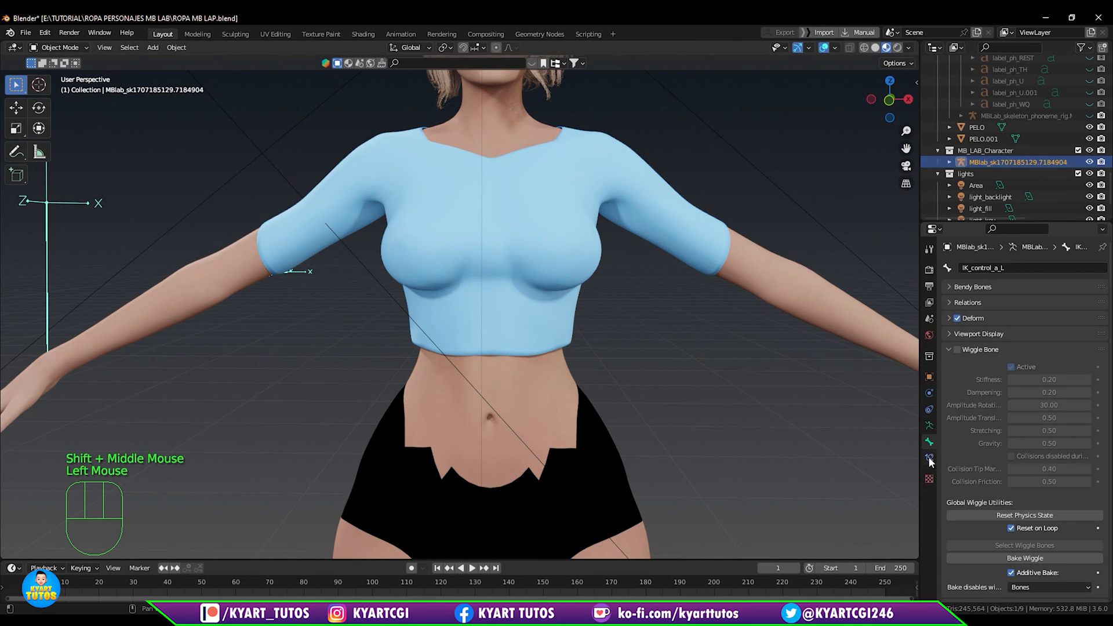
{"action": "left_click", "coordinate": [929, 426]}
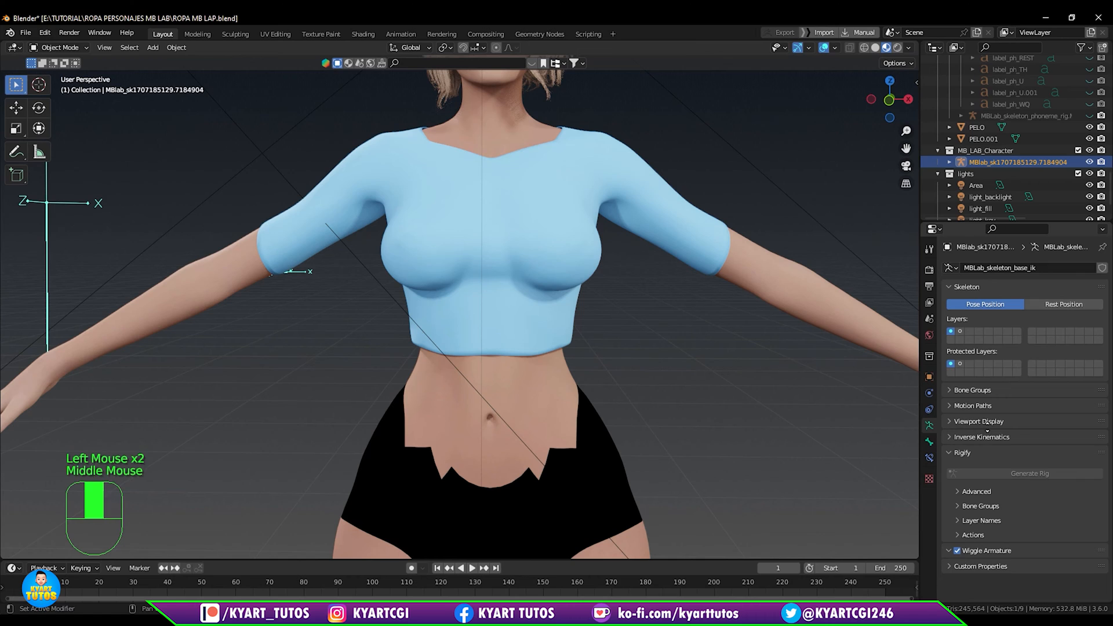
{"action": "left_click", "coordinate": [952, 422]}
{"action": "left_click", "coordinate": [1030, 438]}
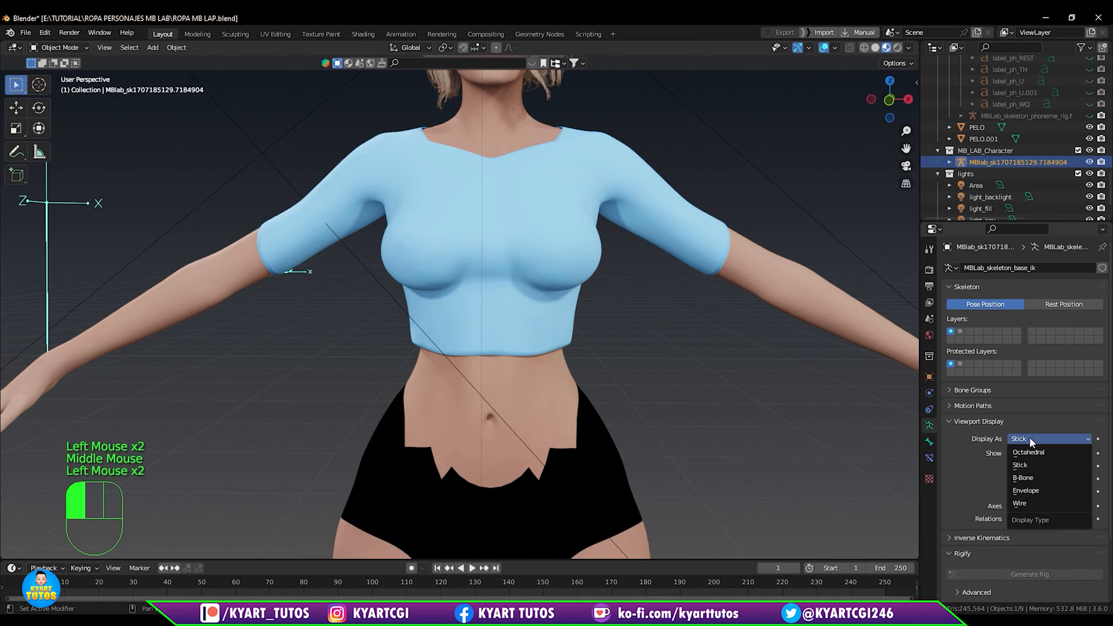
{"action": "left_click", "coordinate": [1030, 453]}
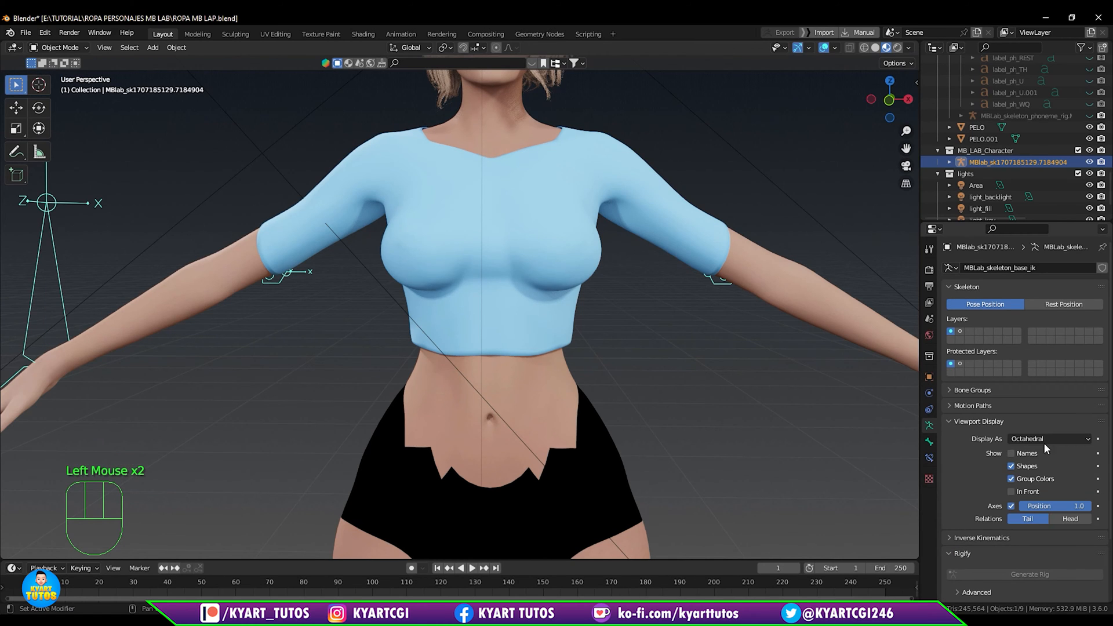
{"action": "left_click", "coordinate": [1012, 492]}
Select the character's skeleton and switch it to Pose Mode in front view.
{"action": "mouse_move", "coordinate": [770, 389]}
{"action": "middle_mouse_down", "text": "shift"}
{"action": "mouse_move", "coordinate": [695, 403]}
{"action": "mouse_move", "coordinate": [795, 422]}
{"action": "mouse_move", "coordinate": [746, 430]}
{"action": "mouse_move", "coordinate": [735, 402]}
{"action": "mouse_move", "coordinate": [760, 374]}
{"action": "middle_mouse_up", "text": "shift"}
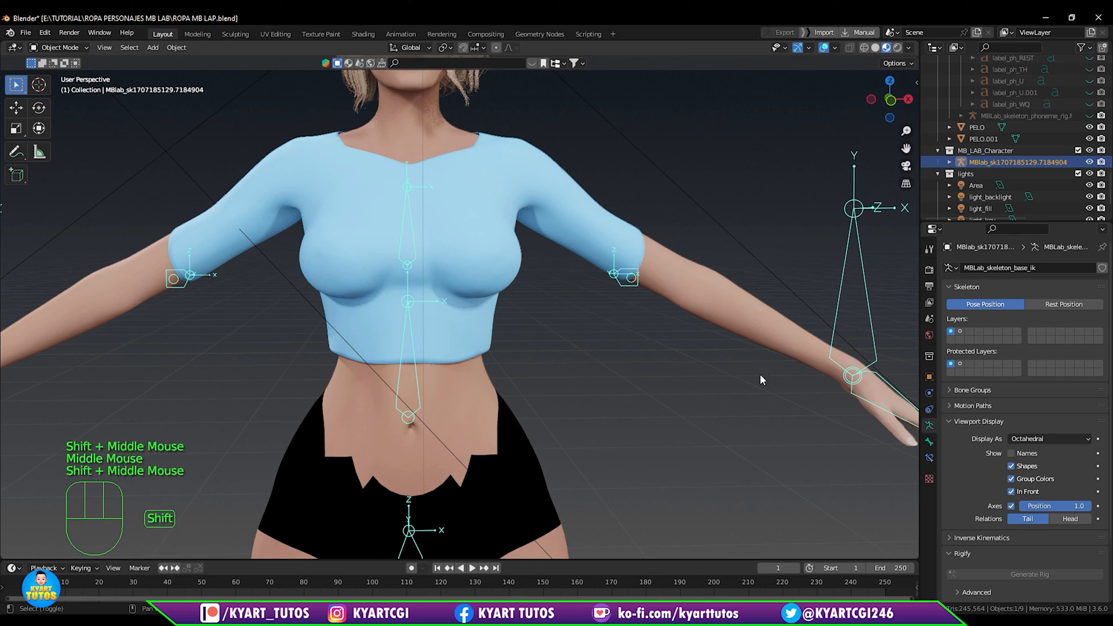
{"action": "left_click", "coordinate": [865, 286]}
{"action": "left_click", "coordinate": [867, 288]}
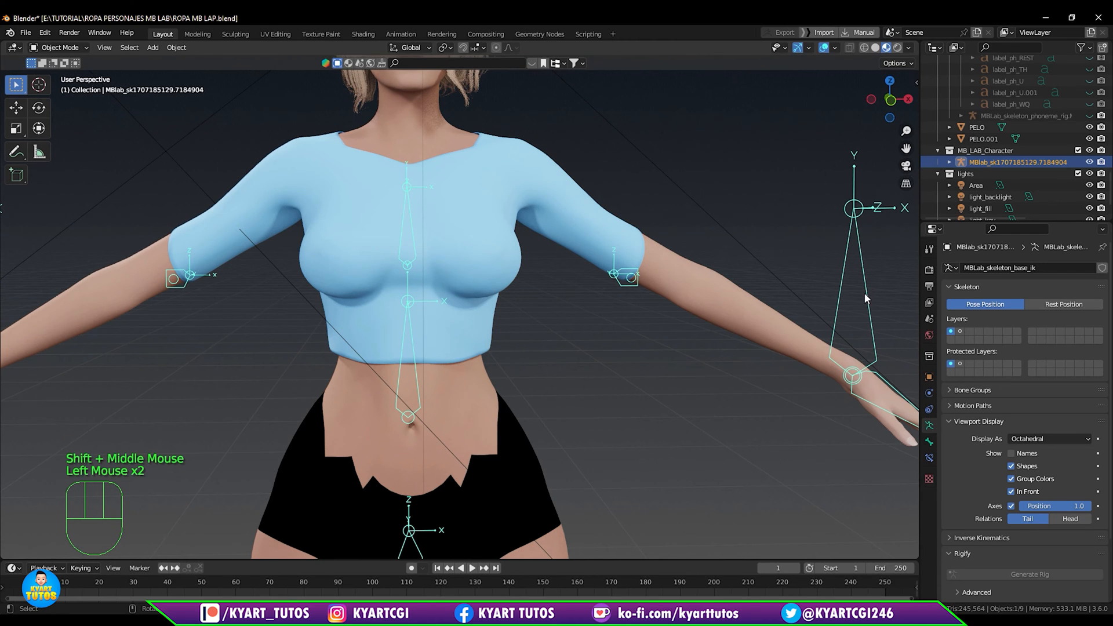
{"action": "left_click", "coordinate": [872, 317]}
{"action": "left_click", "coordinate": [870, 315]}
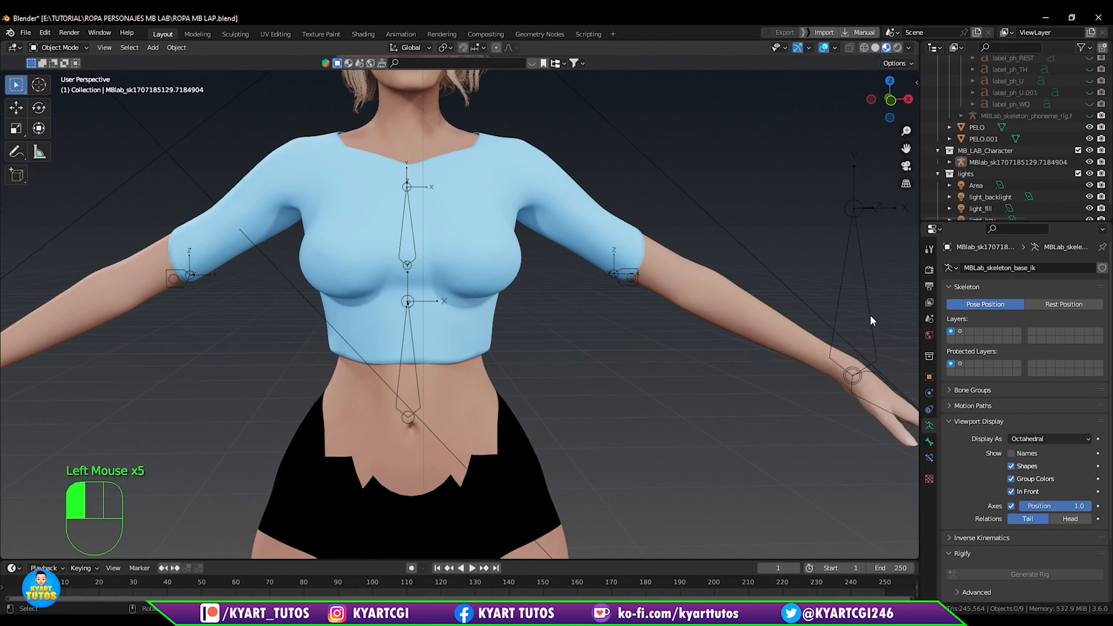
{"action": "middle_click_drag", "start_coordinate": [870, 315], "coordinate": [671, 360]}
{"action": "key", "text": "KP_1"}
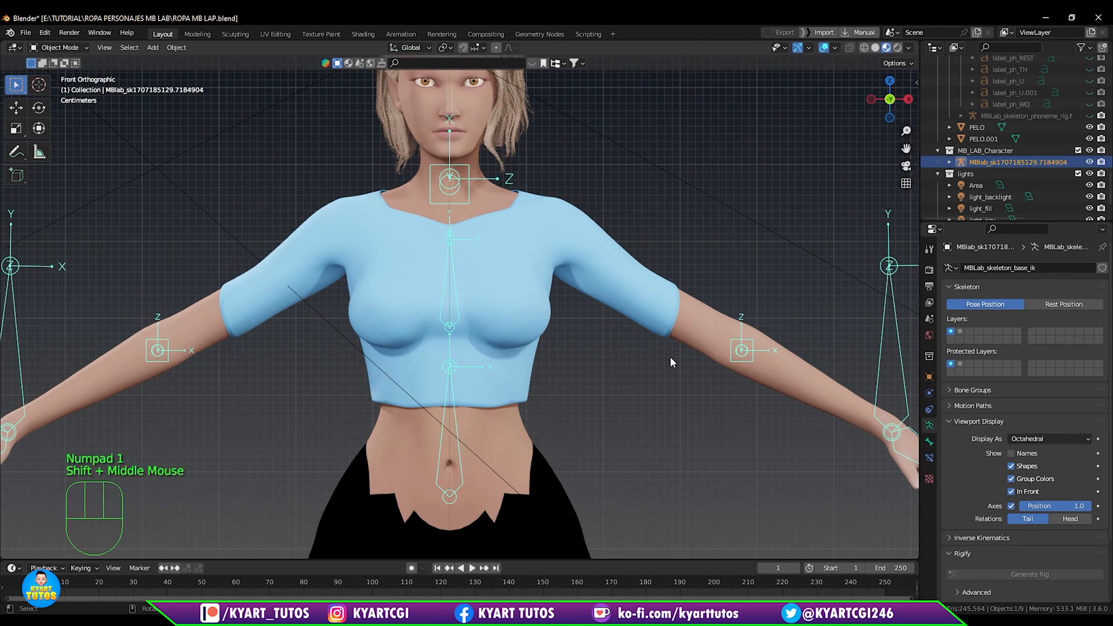
{"action": "key", "text": "ctrl+Tab"}
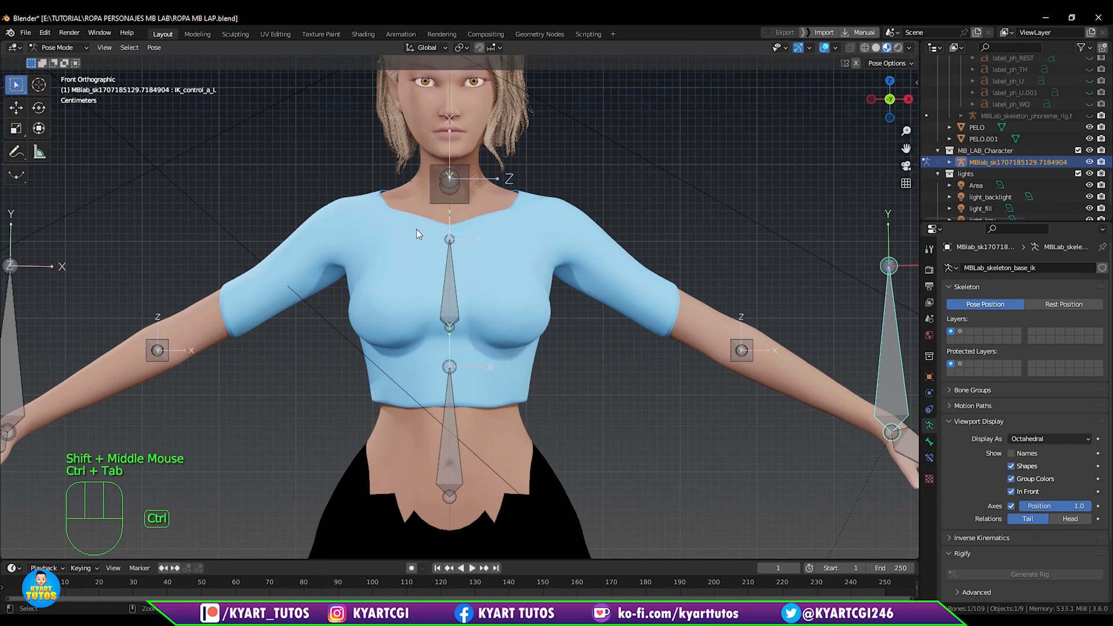
{"action": "middle_click_drag", "start_coordinate": [739, 369], "coordinate": [712, 335], "text": "shift"}
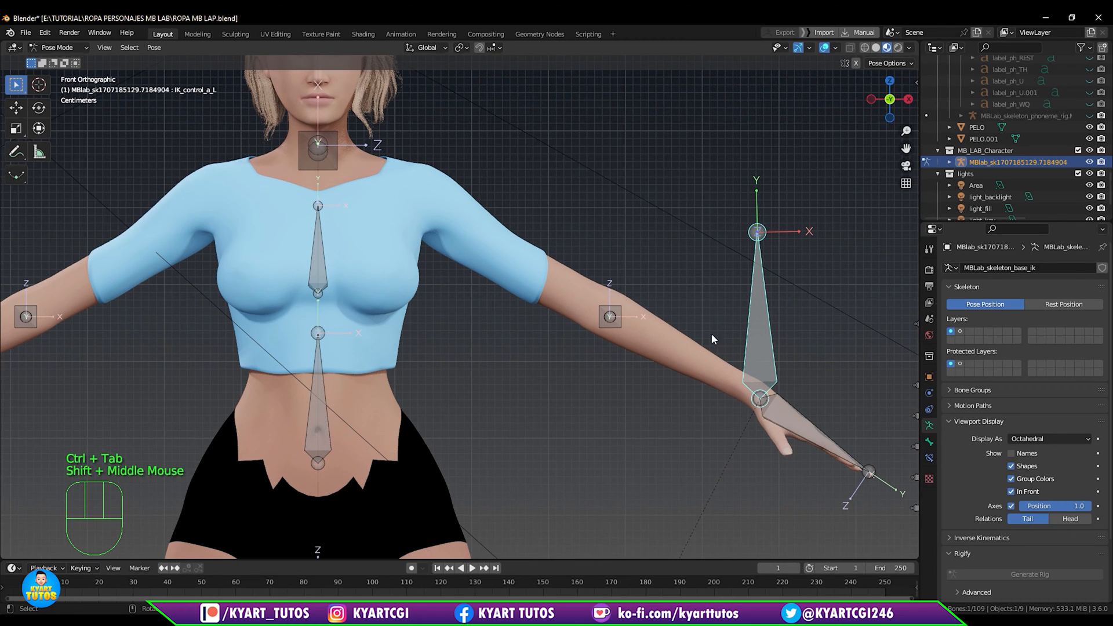
Move the left hand's IK control bone about -0.044 m in X and 0.035 m in Z, and undo the move.
{"action": "left_click", "coordinate": [771, 373]}
{"action": "key", "text": "g"}
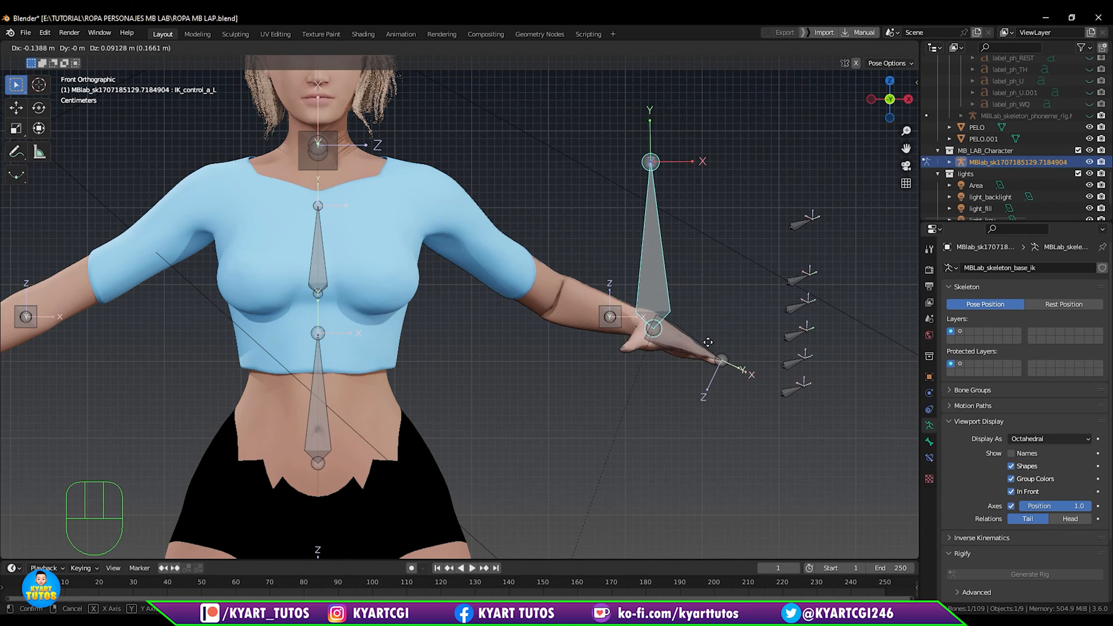
{"action": "left_click", "coordinate": [746, 346]}
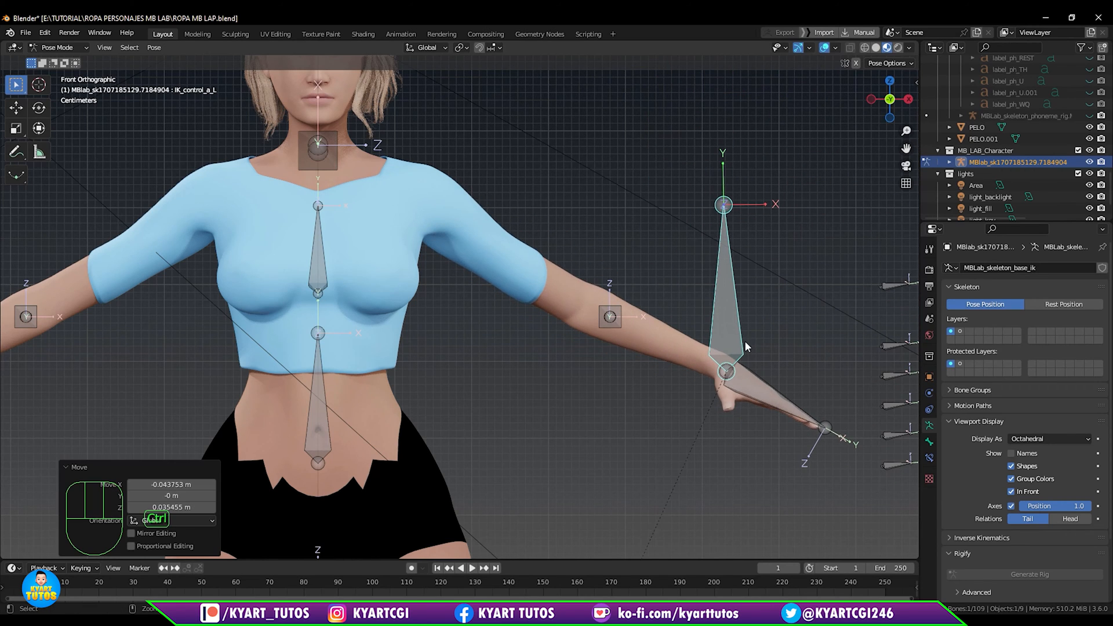
{"action": "key", "text": "ctrl+z"}
Rotate the upper spine's IK control bone about -58.1° to test how the top bends, and undo the rotation.
{"action": "middle_click_drag", "start_coordinate": [563, 392], "coordinate": [818, 389], "text": "shift"}
{"action": "left_click", "coordinate": [438, 279]}
{"action": "middle_click_drag", "start_coordinate": [461, 283], "coordinate": [498, 297]}
{"action": "key", "text": "r"}
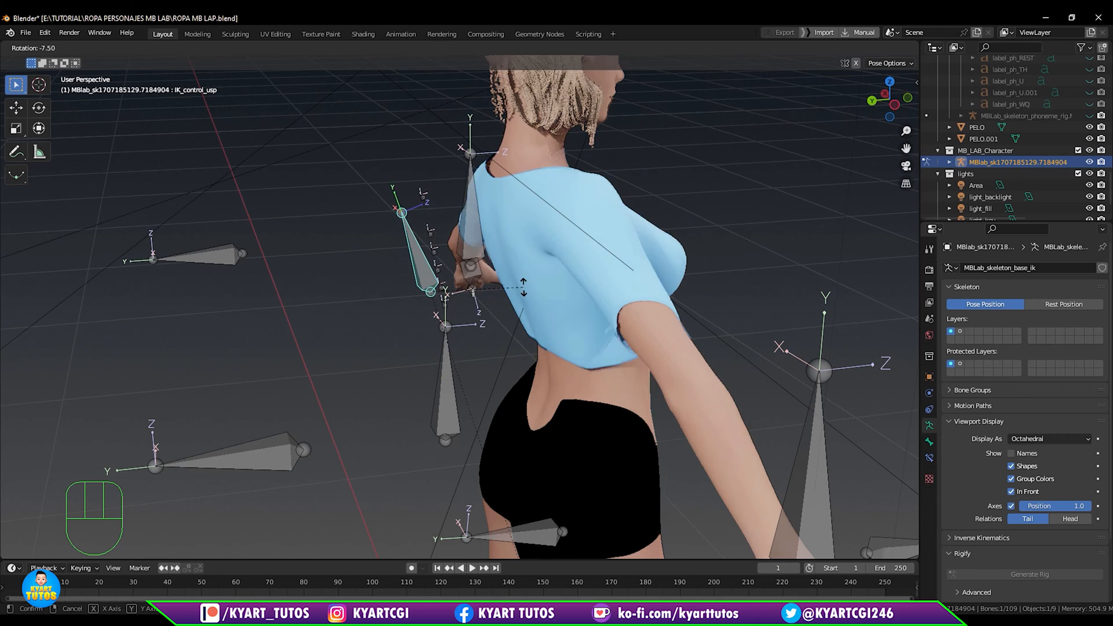
{"action": "left_click", "coordinate": [466, 264]}
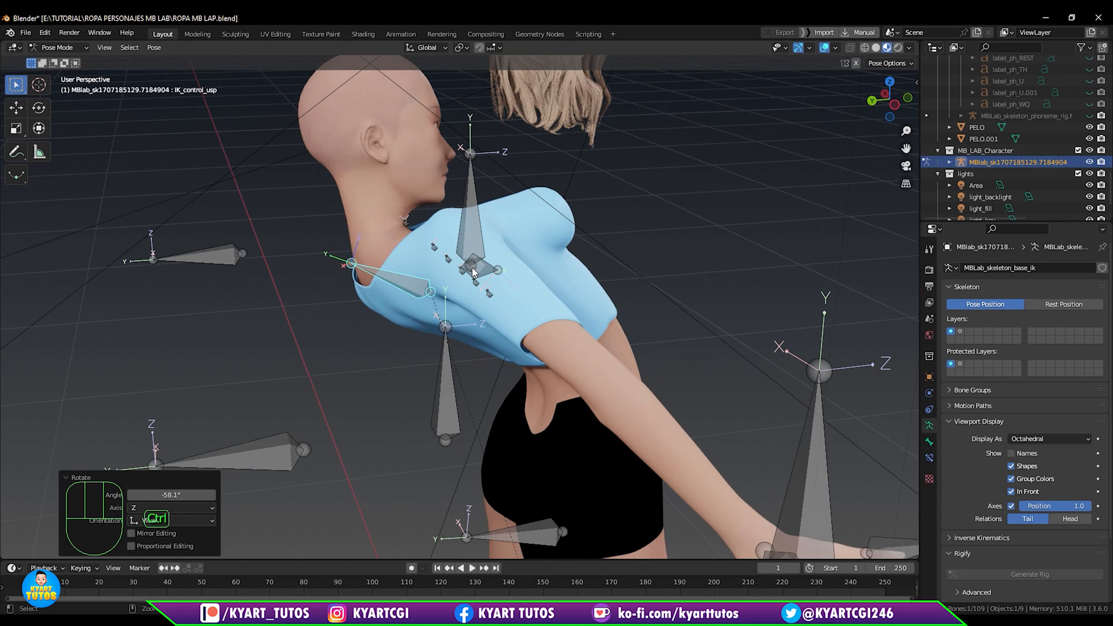
{"action": "key", "text": "ctrl+z"}
{"action": "middle_click_drag", "start_coordinate": [653, 301], "coordinate": [683, 398]}
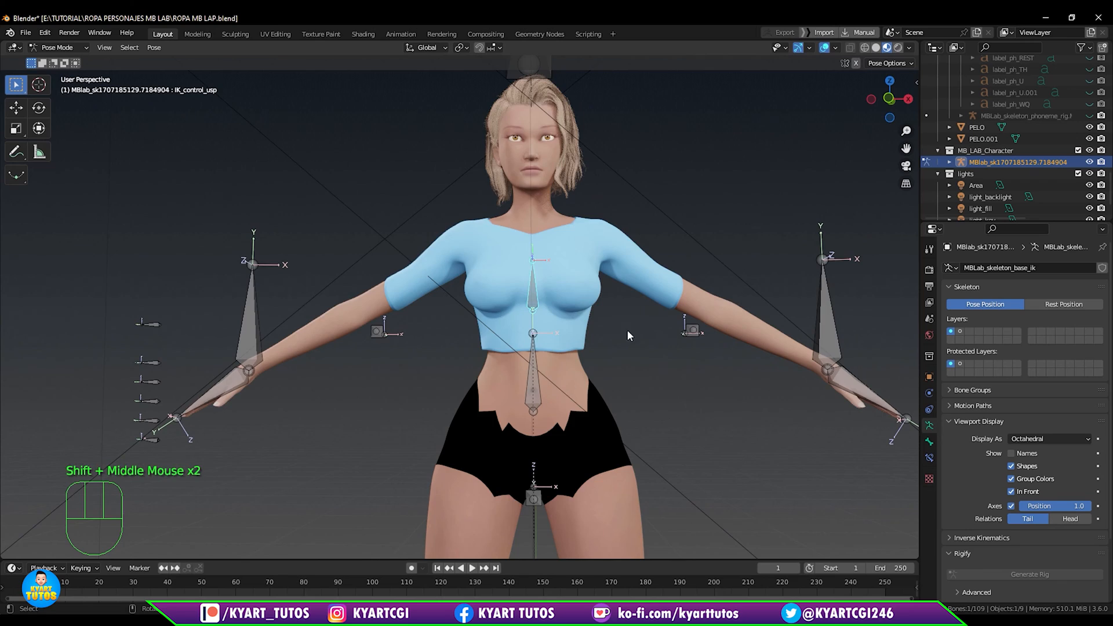
{"action": "mouse_move", "coordinate": [628, 329]}
{"action": "middle_mouse_down"}
{"action": "mouse_move", "coordinate": [635, 335]}
{"action": "mouse_move", "coordinate": [628, 327]}
{"action": "middle_mouse_up"}
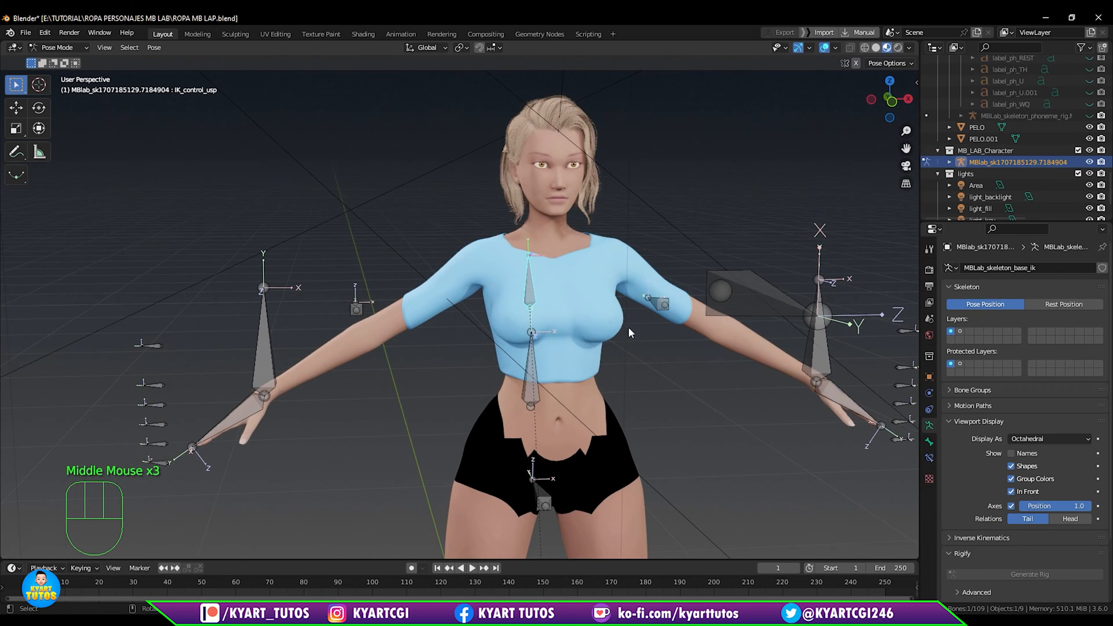
{"action": "mouse_move", "coordinate": [552, 442]}
{"action": "middle_mouse_down"}
{"action": "mouse_move", "coordinate": [655, 422]}
{"action": "mouse_move", "coordinate": [582, 408]}
{"action": "mouse_move", "coordinate": [530, 426]}
{"action": "mouse_move", "coordinate": [540, 433]}
{"action": "middle_mouse_up"}
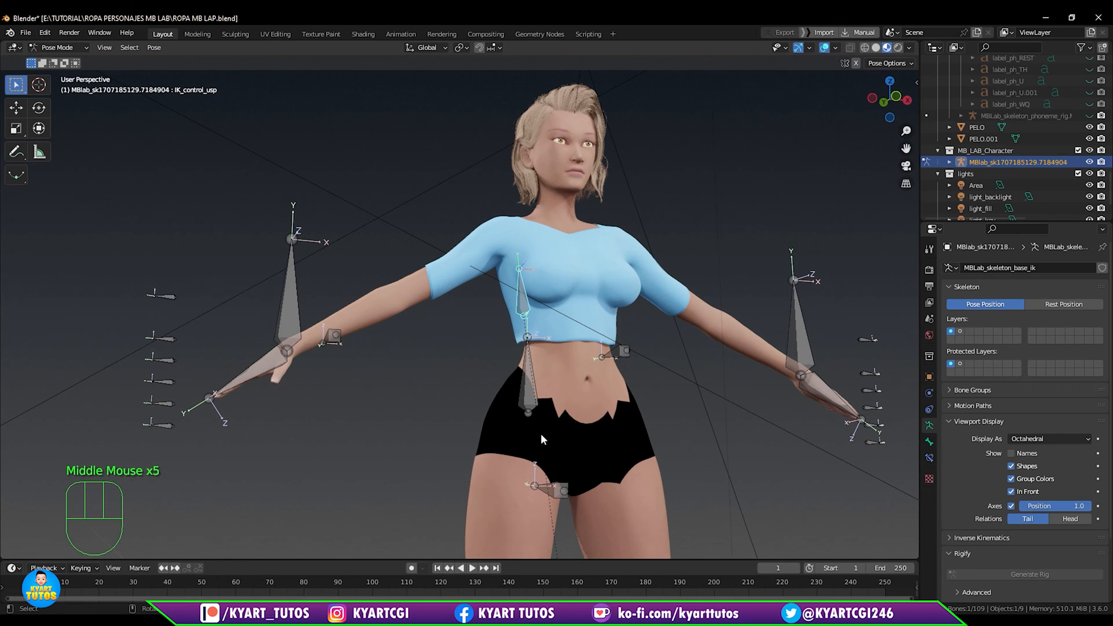
{"action": "middle_click_drag", "start_coordinate": [588, 460], "coordinate": [598, 381]}
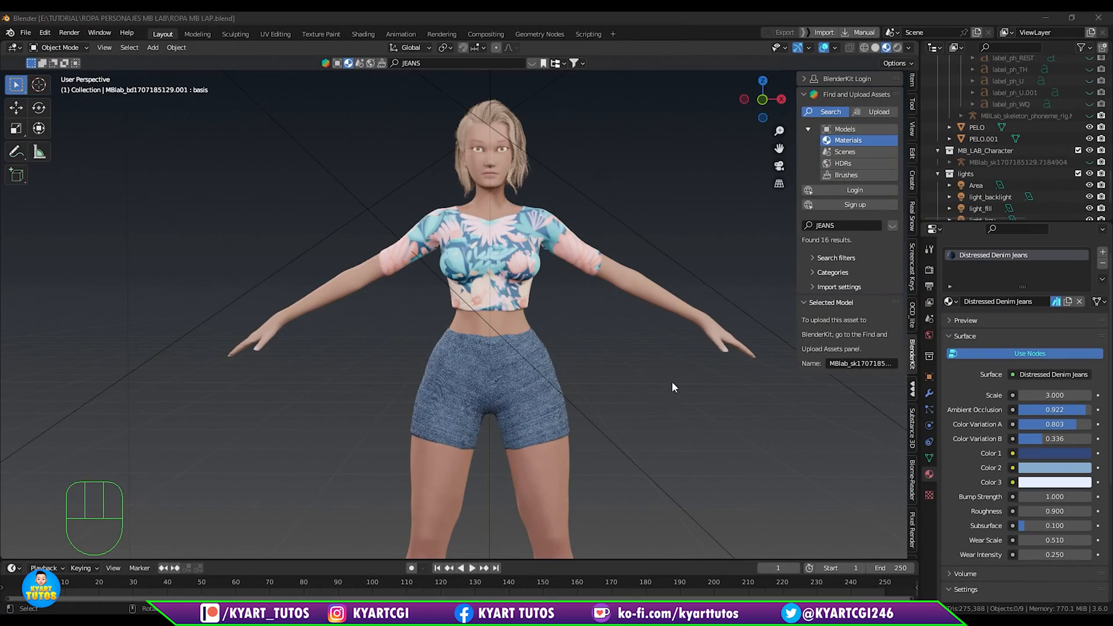
Select the floral top and unhide the character's skeleton.
{"action": "middle_click_drag", "start_coordinate": [661, 378], "coordinate": [681, 310], "text": "shift"}
{"action": "left_click", "coordinate": [591, 384]}
{"action": "left_click", "coordinate": [554, 242]}
{"action": "left_click", "coordinate": [1090, 162]}
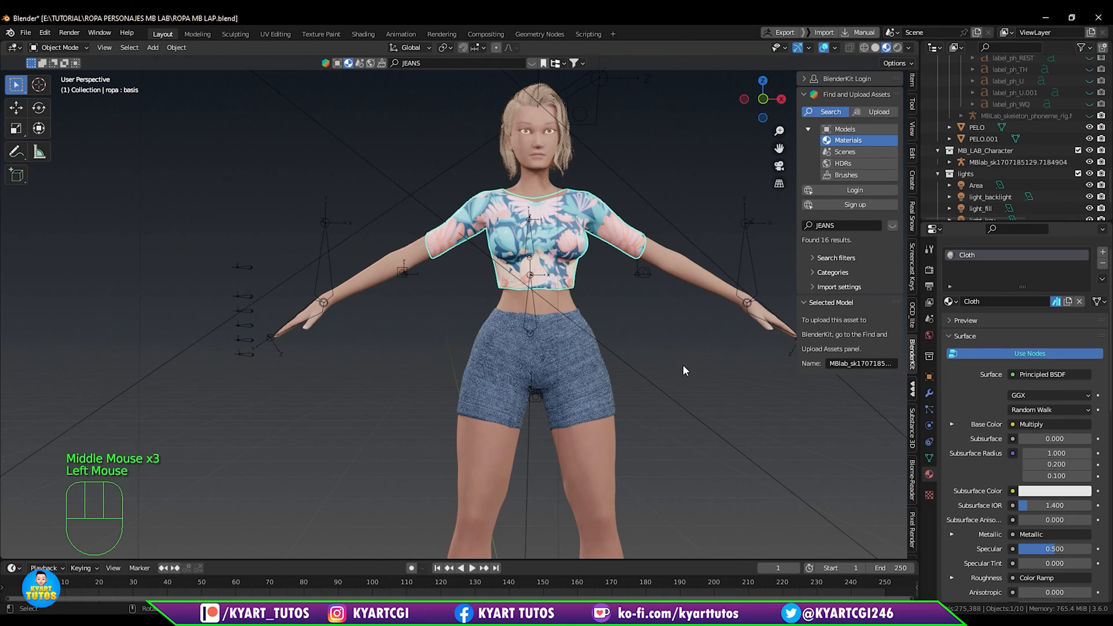
Put the skeleton in Pose Mode and move the left foot's IK control bone about -0.072 m along Z.
{"action": "middle_click_drag", "start_coordinate": [683, 365], "coordinate": [673, 255], "text": "shift"}
{"action": "middle_click_drag", "start_coordinate": [673, 301], "coordinate": [653, 350], "text": "shift"}
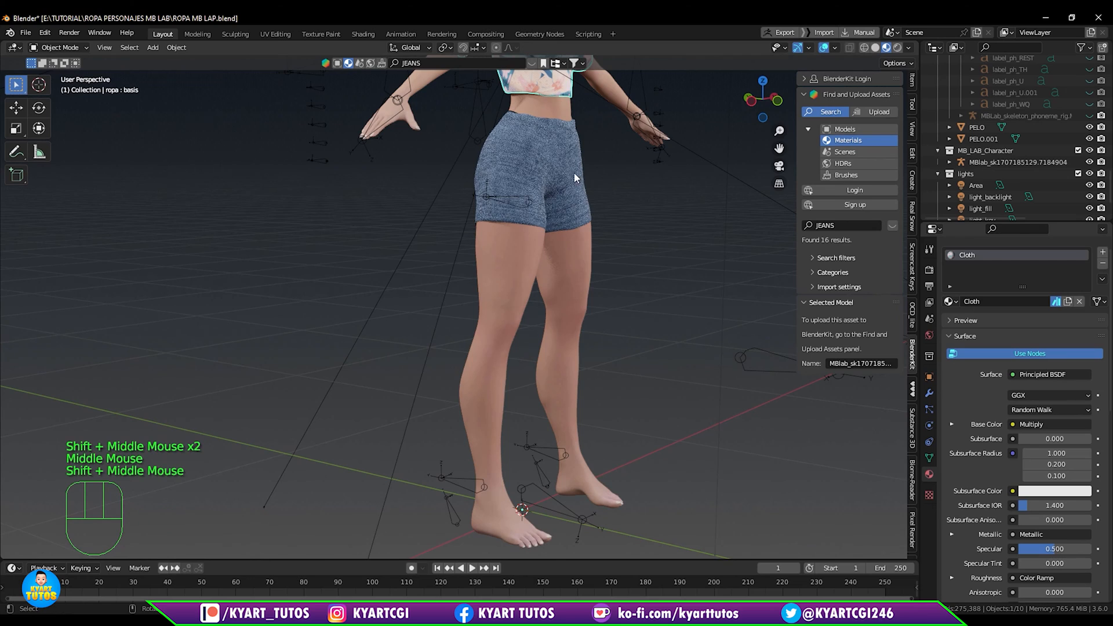
{"action": "middle_click_drag", "start_coordinate": [641, 272], "coordinate": [687, 203], "text": "shift"}
{"action": "left_click", "coordinate": [615, 398]}
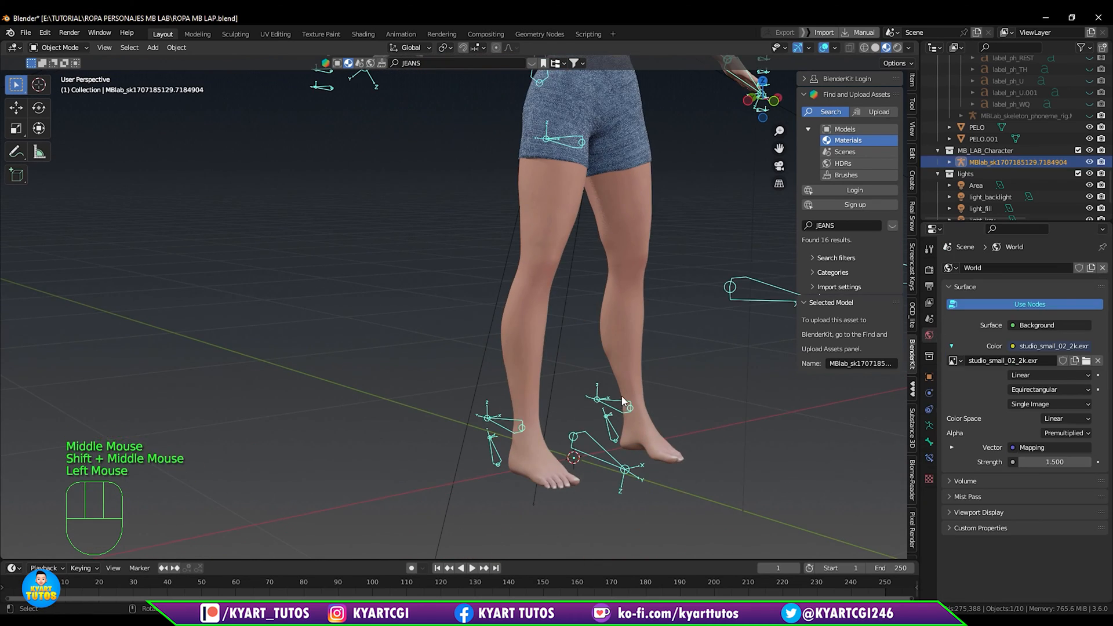
{"action": "middle_click_drag", "start_coordinate": [626, 399], "coordinate": [609, 386]}
{"action": "key", "text": "ctrl+Tab"}
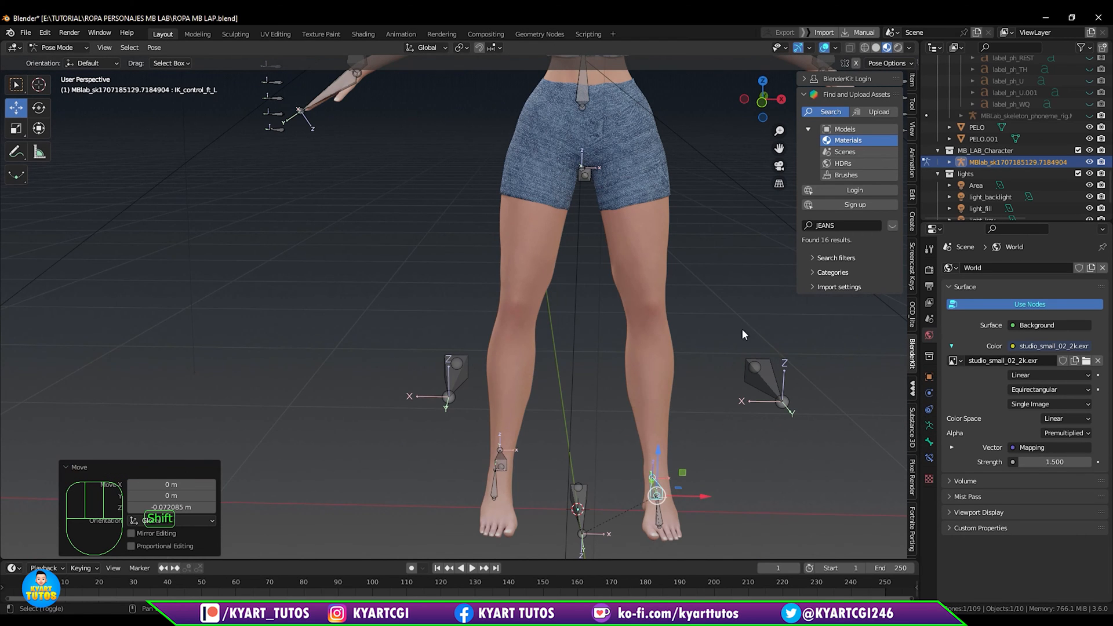
{"action": "middle_click_drag", "start_coordinate": [743, 328], "coordinate": [757, 298], "text": "shift"}
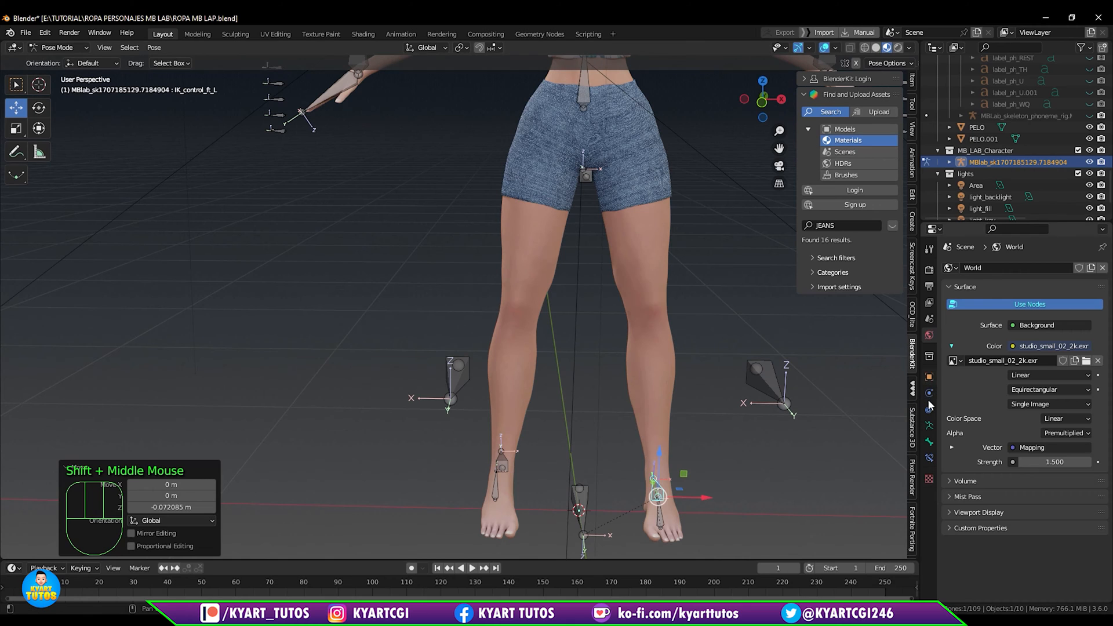
Return to Object Mode, select the denim shorts and disable their Multires modifier in the viewport.
{"action": "left_click", "coordinate": [629, 178]}
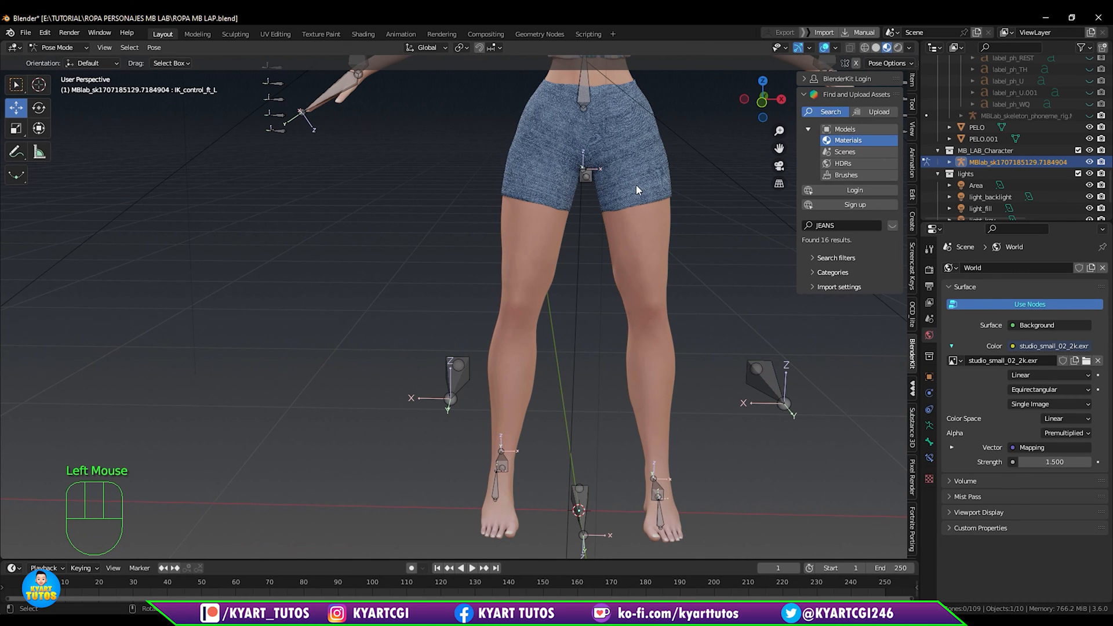
{"action": "key", "text": "ctrl+Tab"}
{"action": "key", "text": "ctrl+Tab"}
{"action": "left_click", "coordinate": [644, 186]}
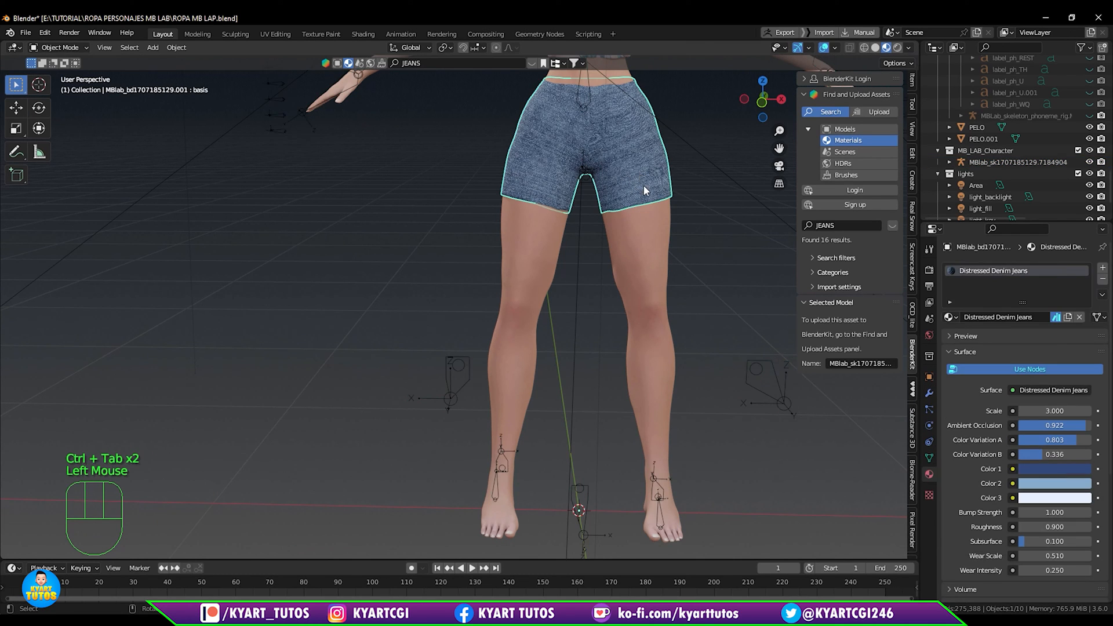
{"action": "left_click", "coordinate": [930, 393]}
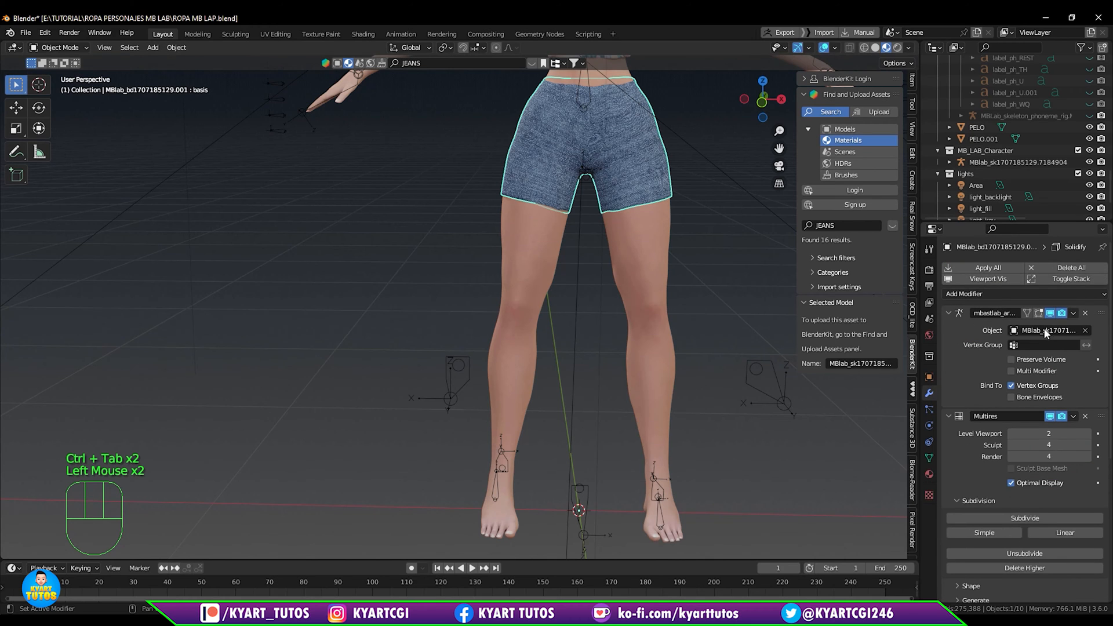
{"action": "middle_click_drag", "start_coordinate": [711, 241], "coordinate": [739, 349], "text": "shift"}
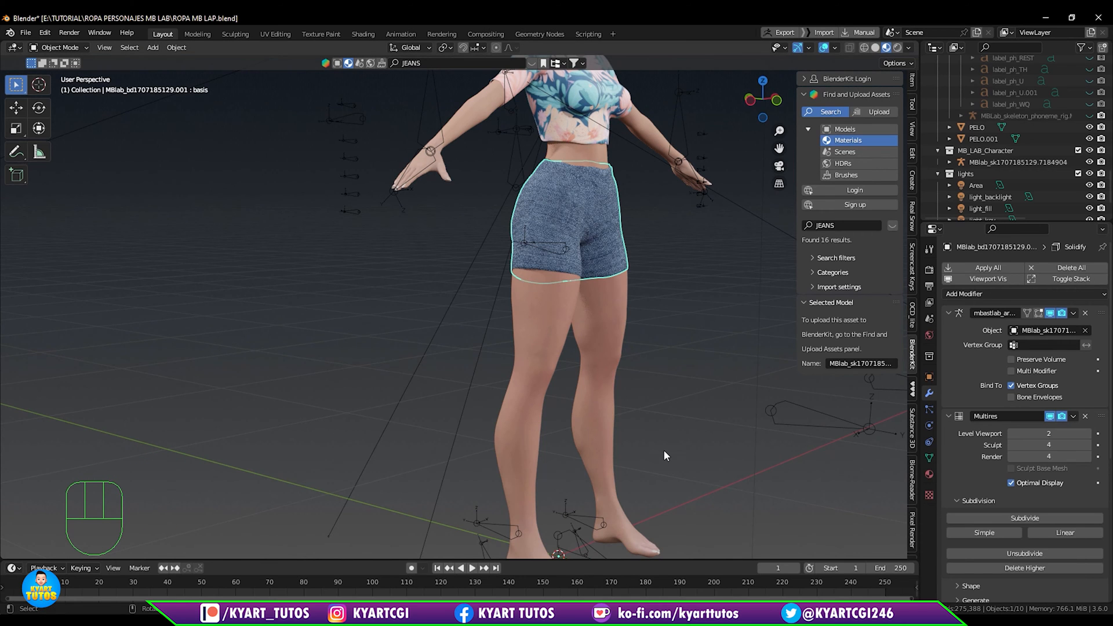
{"action": "middle_click_drag", "start_coordinate": [664, 450], "coordinate": [663, 408], "text": "shift"}
{"action": "left_click", "coordinate": [1050, 416]}
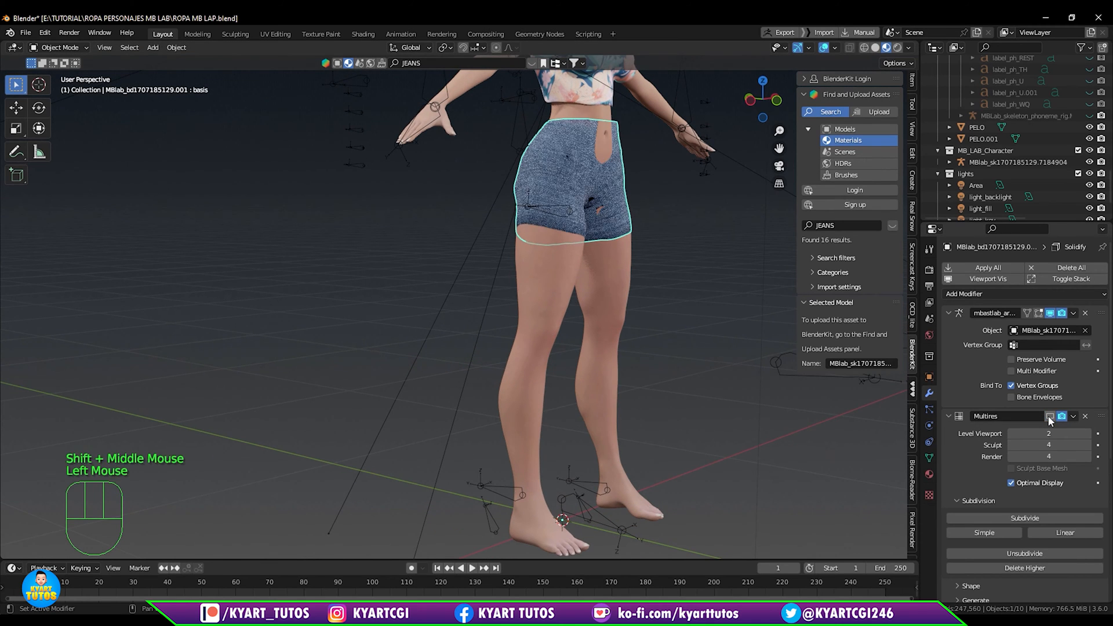
Select the character's skeleton again and put it back in Pose Mode.
{"action": "double_click", "coordinate": [582, 482]}
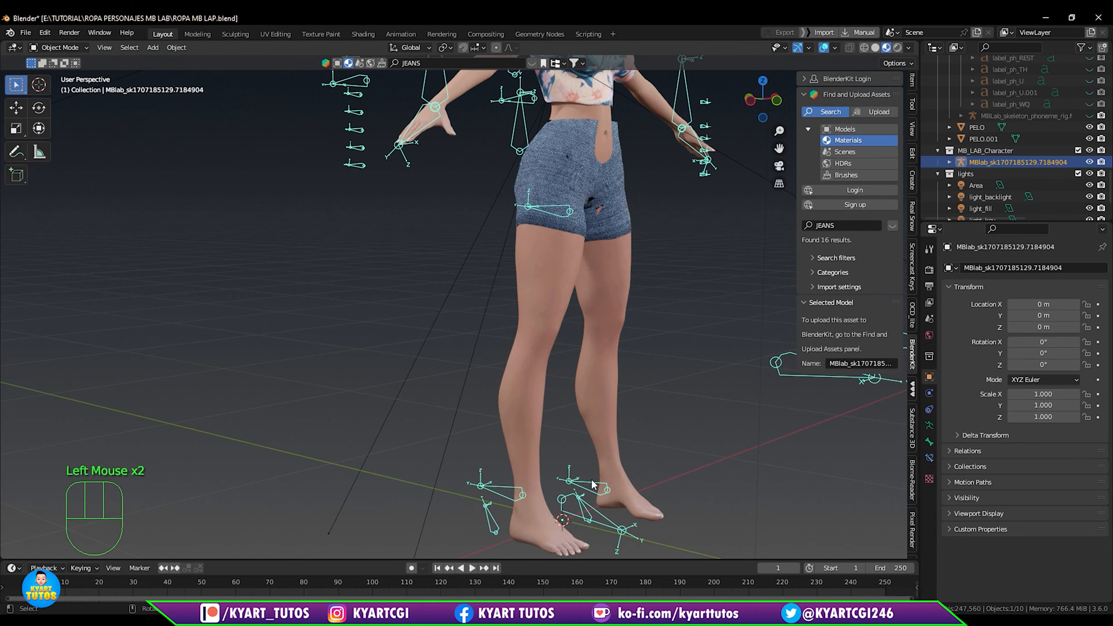
{"action": "key", "text": "ctrl+Tab"}
{"action": "left_click", "coordinate": [591, 482]}
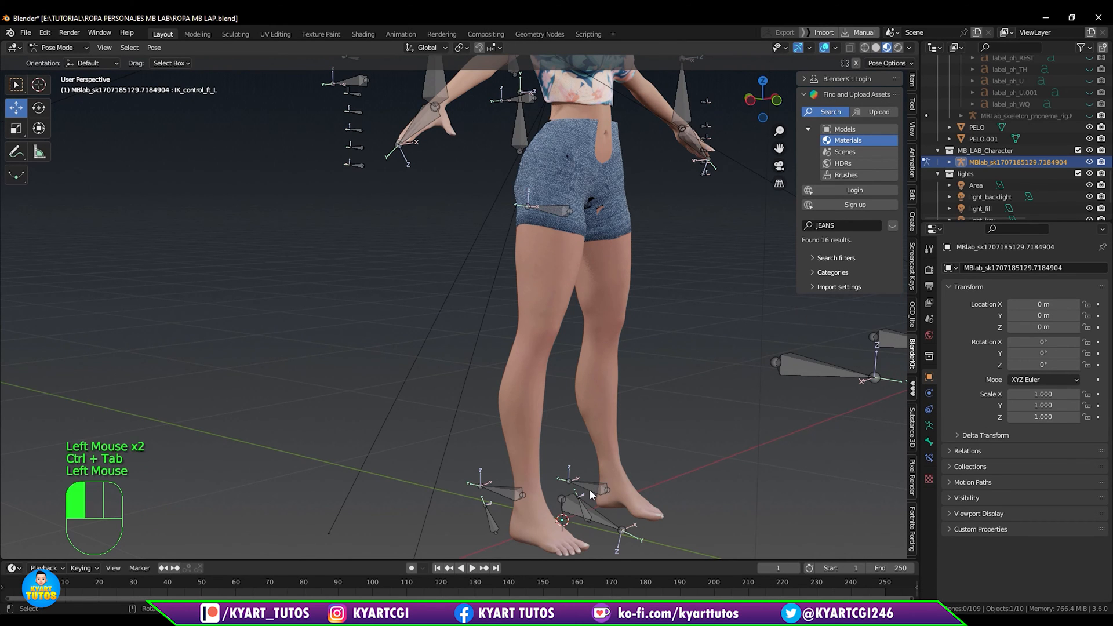
Move the left foot's IK control bone to test how the shorts follow the leg, and undo the move.
{"action": "left_click_drag", "start_coordinate": [607, 484], "coordinate": [647, 394]}
{"action": "middle_click_drag", "start_coordinate": [647, 394], "coordinate": [621, 387]}
{"action": "middle_click_drag", "start_coordinate": [691, 465], "coordinate": [671, 398], "text": "shift"}
{"action": "mouse_move", "coordinate": [708, 479]}
{"action": "left_mouse_down"}
{"action": "mouse_move", "coordinate": [734, 469]}
{"action": "mouse_move", "coordinate": [690, 477]}
{"action": "mouse_move", "coordinate": [703, 458]}
{"action": "left_mouse_up"}
{"action": "key", "text": "ctrl+z"}
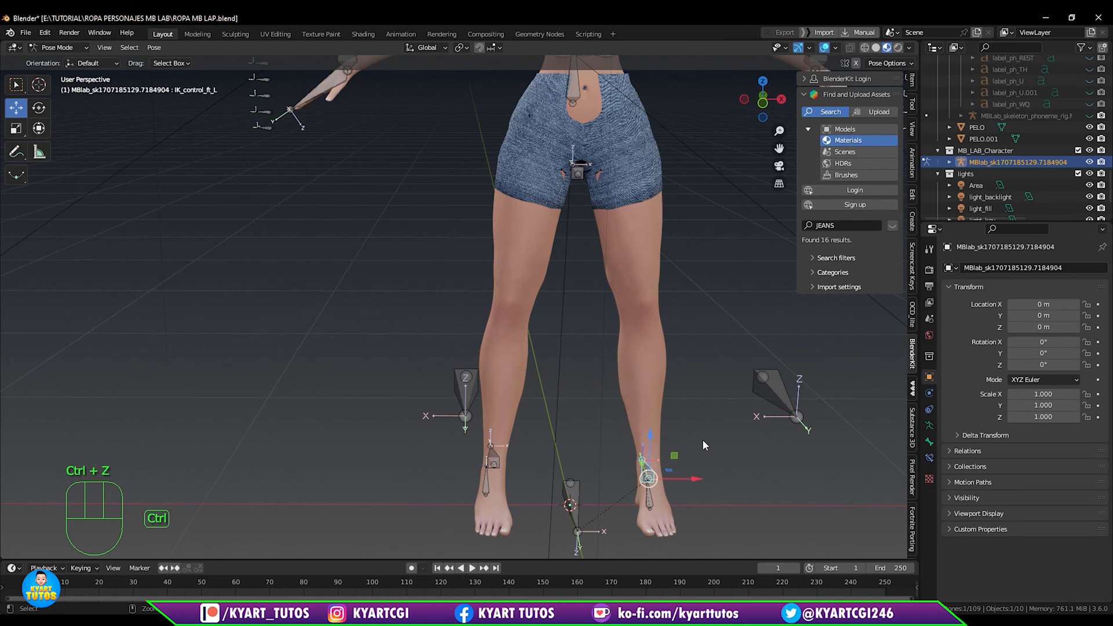
Move the left hand's IK control bone to test how the sleeve follows the arm, and undo the move.
{"action": "middle_click_drag", "start_coordinate": [744, 316], "coordinate": [753, 420], "text": "shift"}
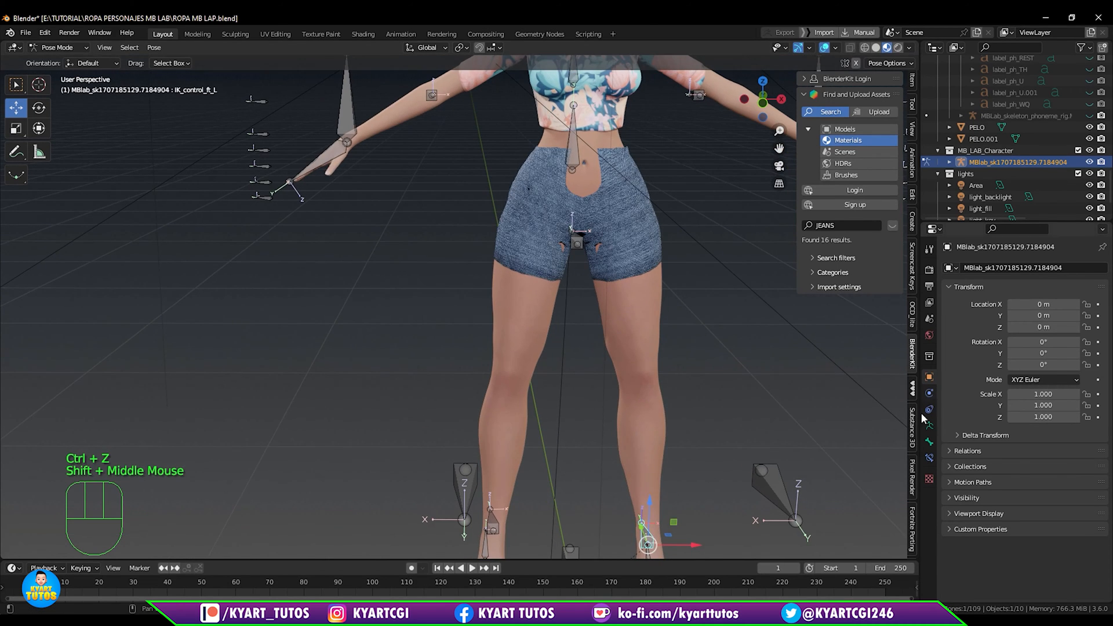
{"action": "middle_click_drag", "start_coordinate": [763, 336], "coordinate": [653, 380], "text": "shift"}
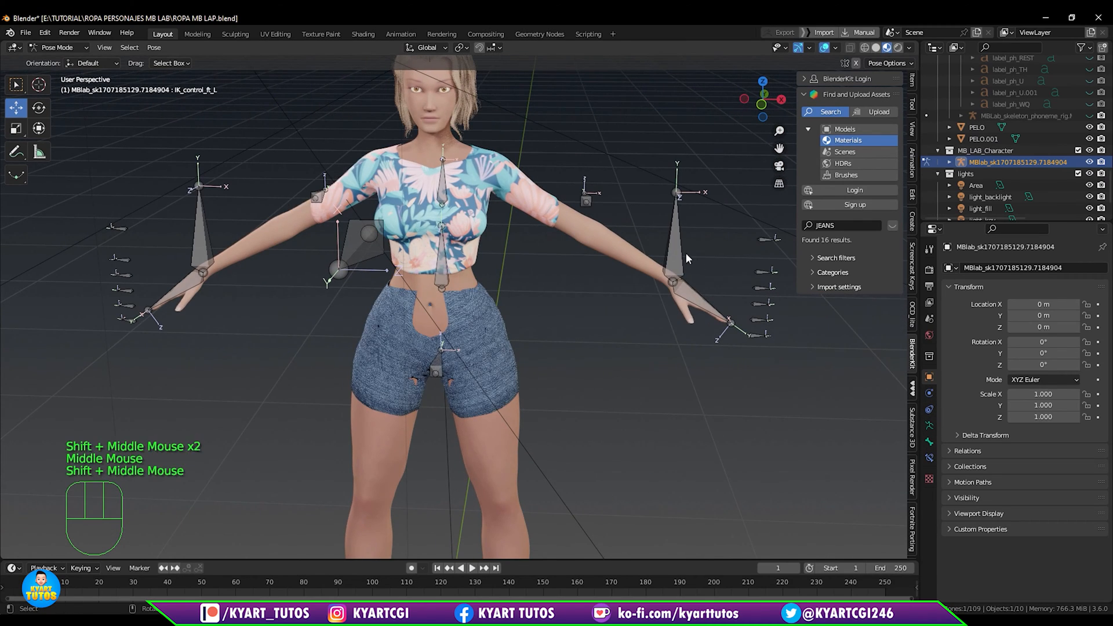
{"action": "left_click", "coordinate": [694, 285]}
{"action": "middle_click_drag", "start_coordinate": [683, 321], "coordinate": [635, 320]}
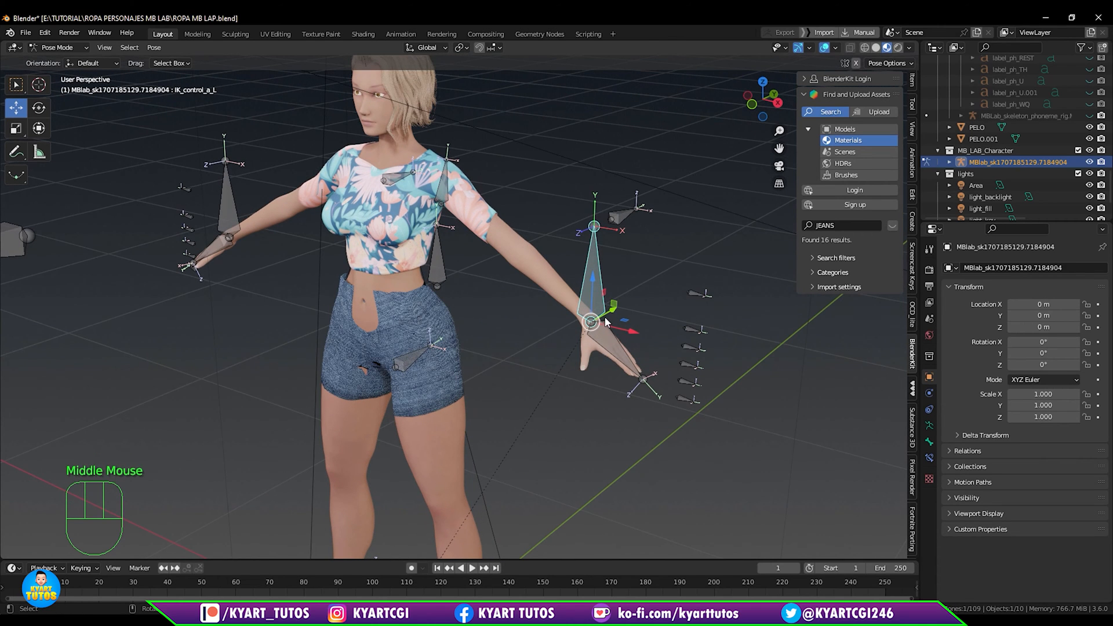
{"action": "key", "text": "g"}
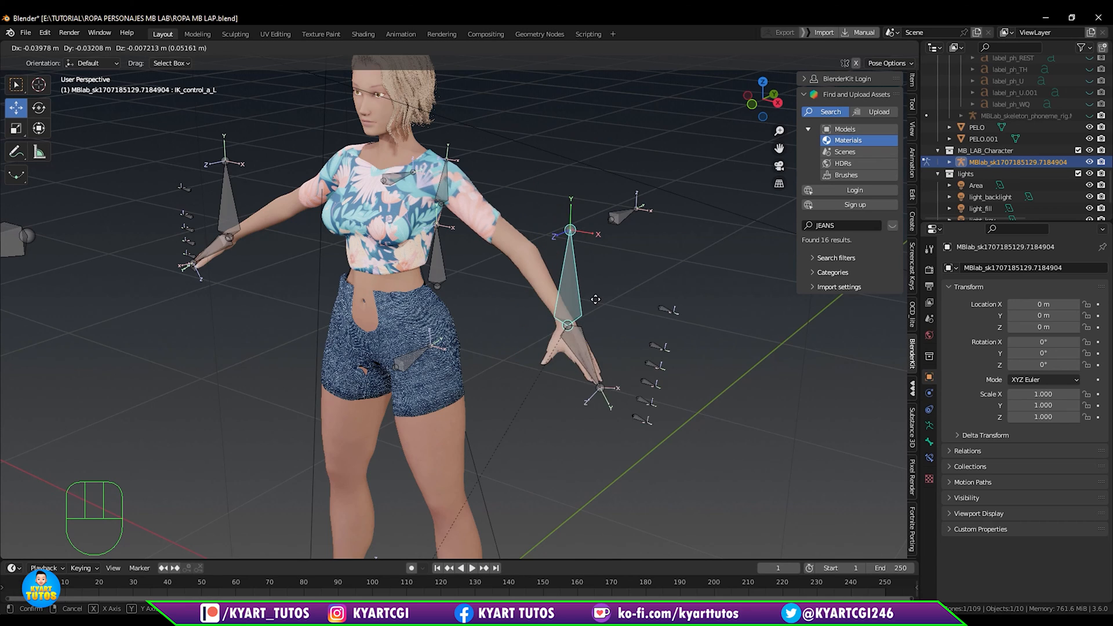
{"action": "left_click", "coordinate": [615, 298]}
{"action": "key", "text": "ctrl+z"}
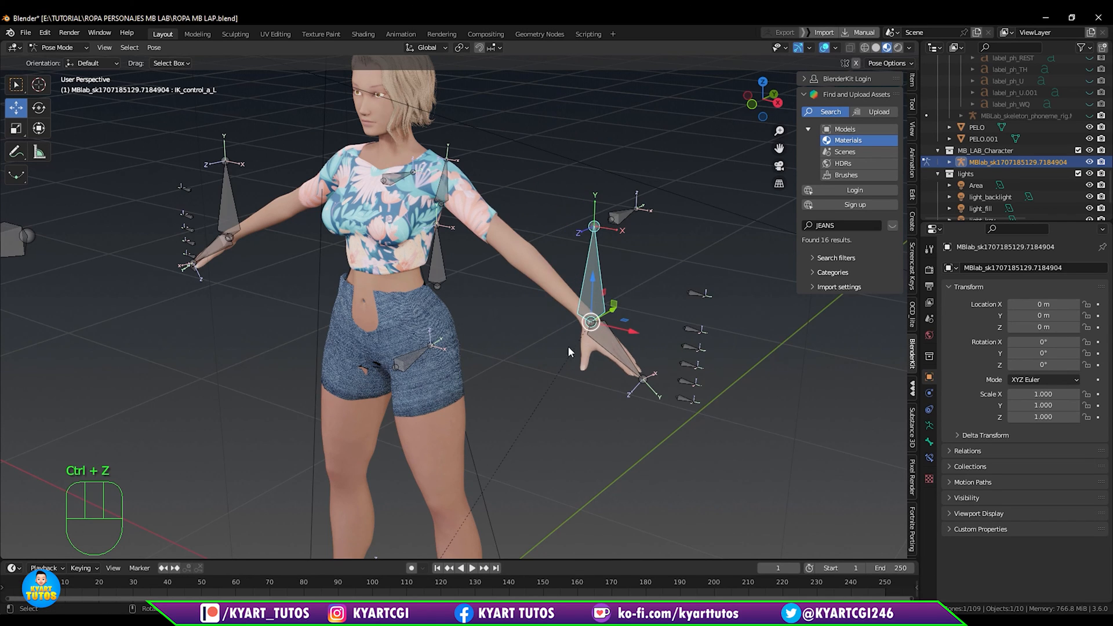
{"action": "middle_click_drag", "start_coordinate": [568, 346], "coordinate": [531, 353]}
Deselect the bone, leave Pose Mode and select the denim shorts.
{"action": "left_click", "coordinate": [501, 366]}
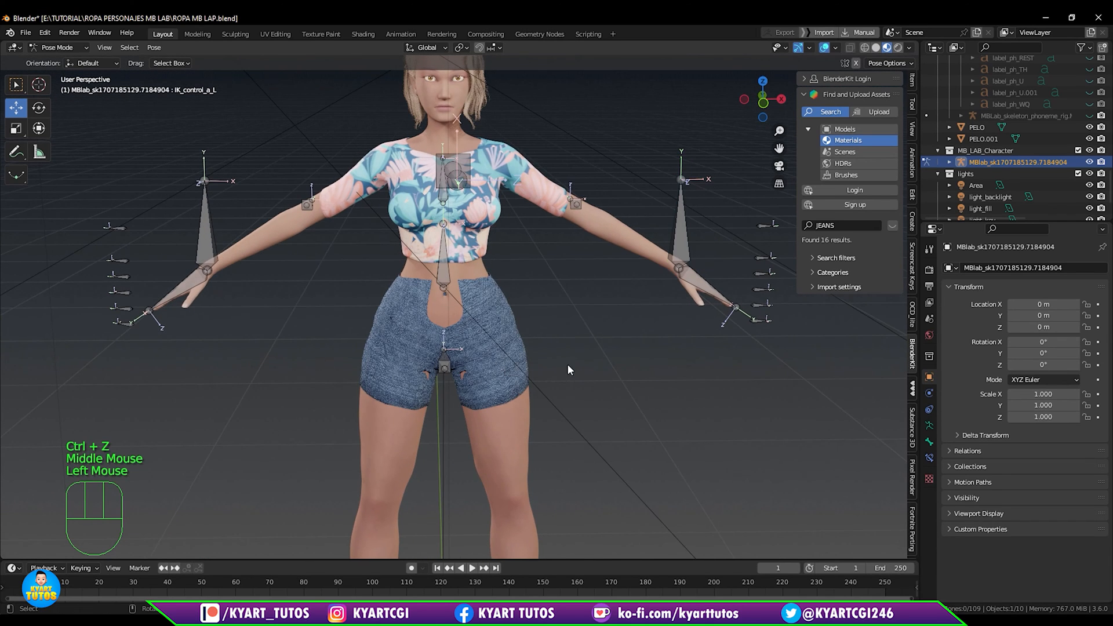
{"action": "key", "text": "ctrl+Tab"}
{"action": "left_click", "coordinate": [502, 321]}
{"action": "middle_click_drag", "start_coordinate": [502, 322], "coordinate": [645, 359], "text": "shift"}
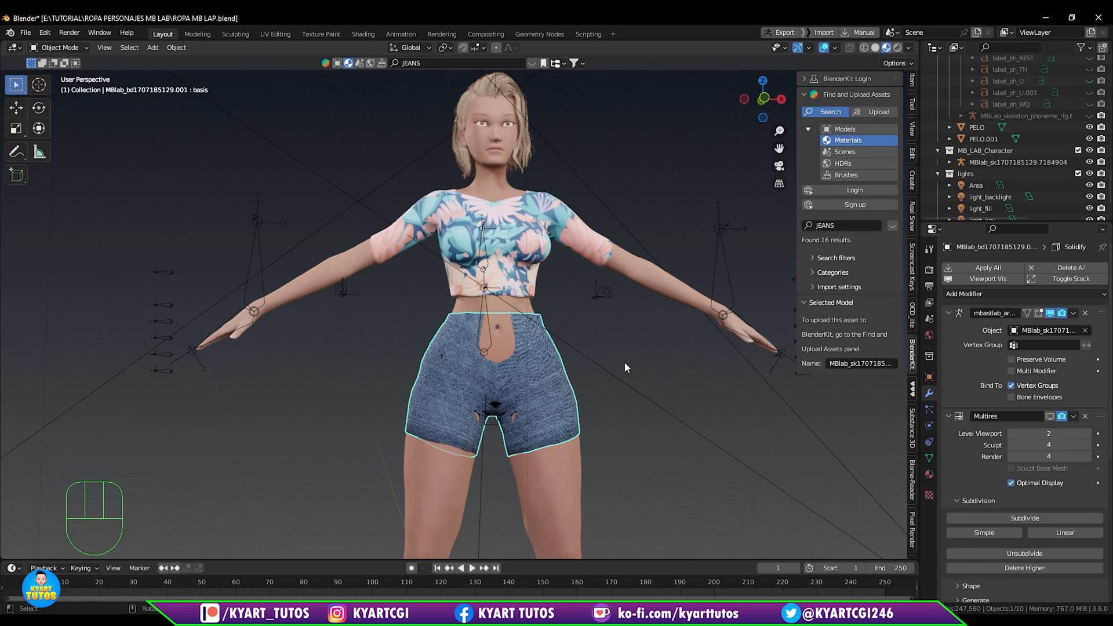
{"action": "mouse_move", "coordinate": [634, 361]}
{"action": "middle_mouse_down", "text": "shift"}
{"action": "mouse_move", "coordinate": [649, 324]}
{"action": "mouse_move", "coordinate": [621, 375]}
{"action": "middle_mouse_up", "text": "shift"}
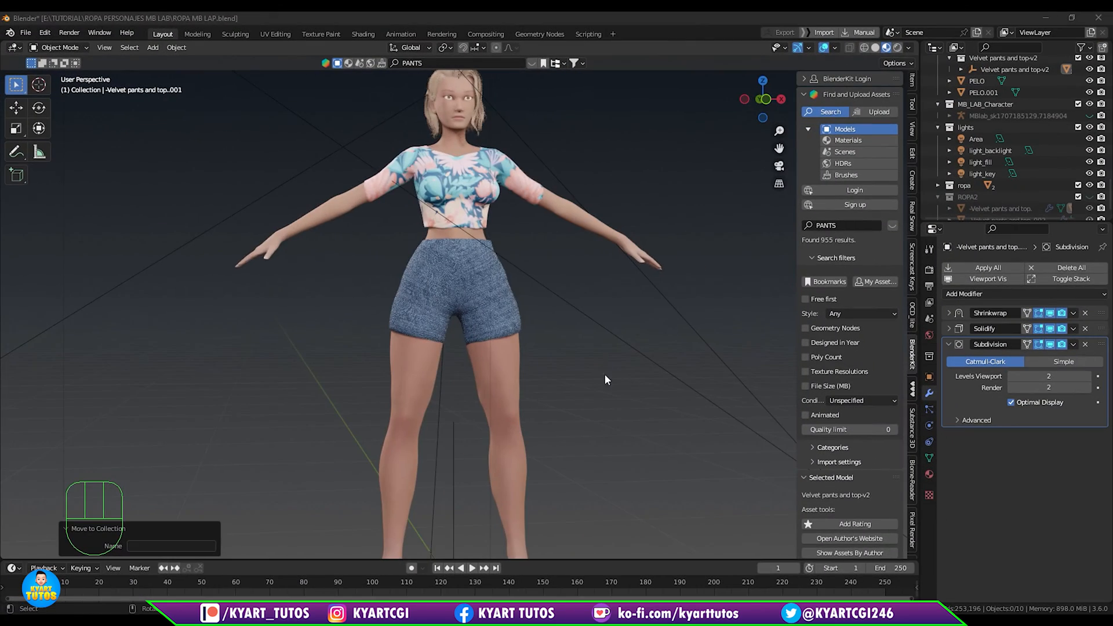
Hide the ropa collection with the floral top and shorts, and show the ROPA2 collection in the viewport.
{"action": "middle_click_drag", "start_coordinate": [605, 375], "coordinate": [628, 363]}
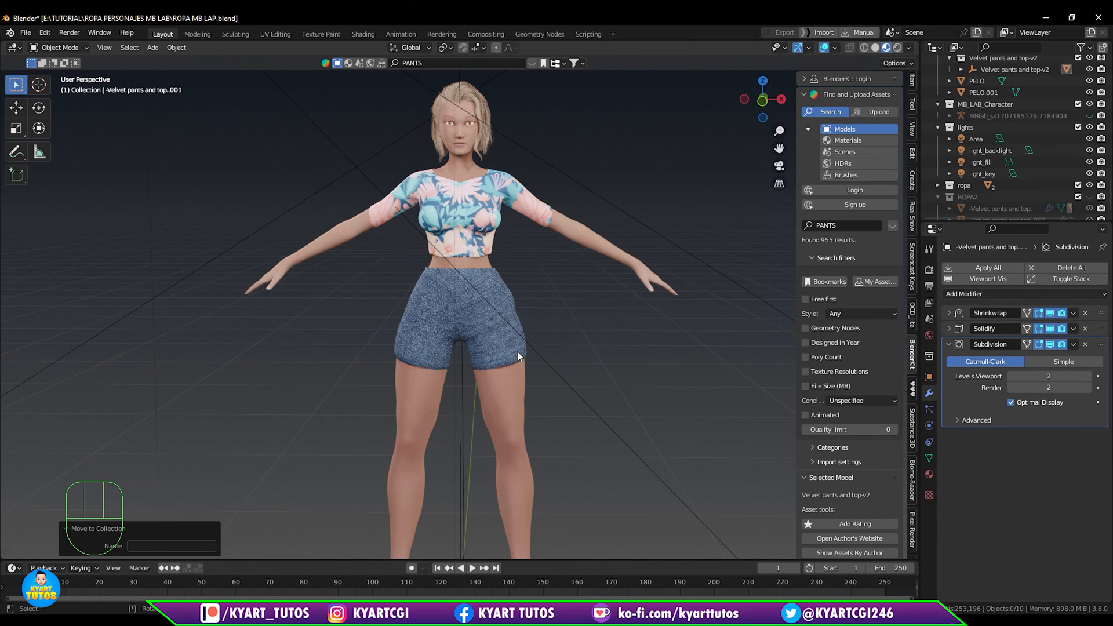
{"action": "left_click", "coordinate": [1091, 187]}
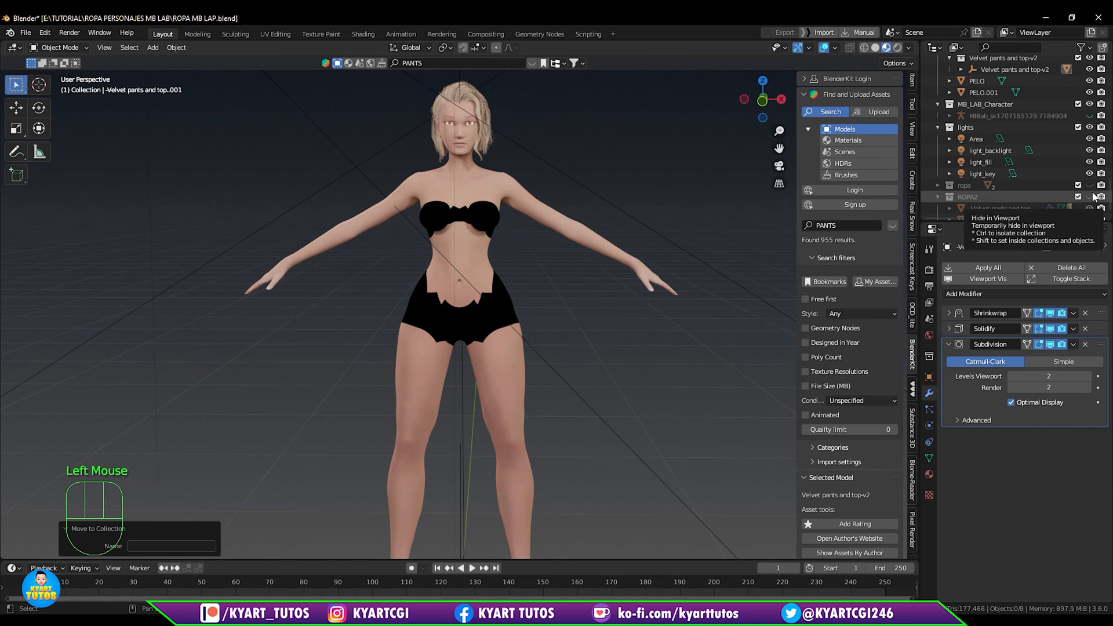
{"action": "left_click", "coordinate": [1091, 197]}
Select the teal strap top and inspect its fit on the character from the front and side.
{"action": "middle_click_drag", "start_coordinate": [607, 322], "coordinate": [558, 267]}
{"action": "left_click", "coordinate": [605, 343]}
{"action": "left_click", "coordinate": [531, 265]}
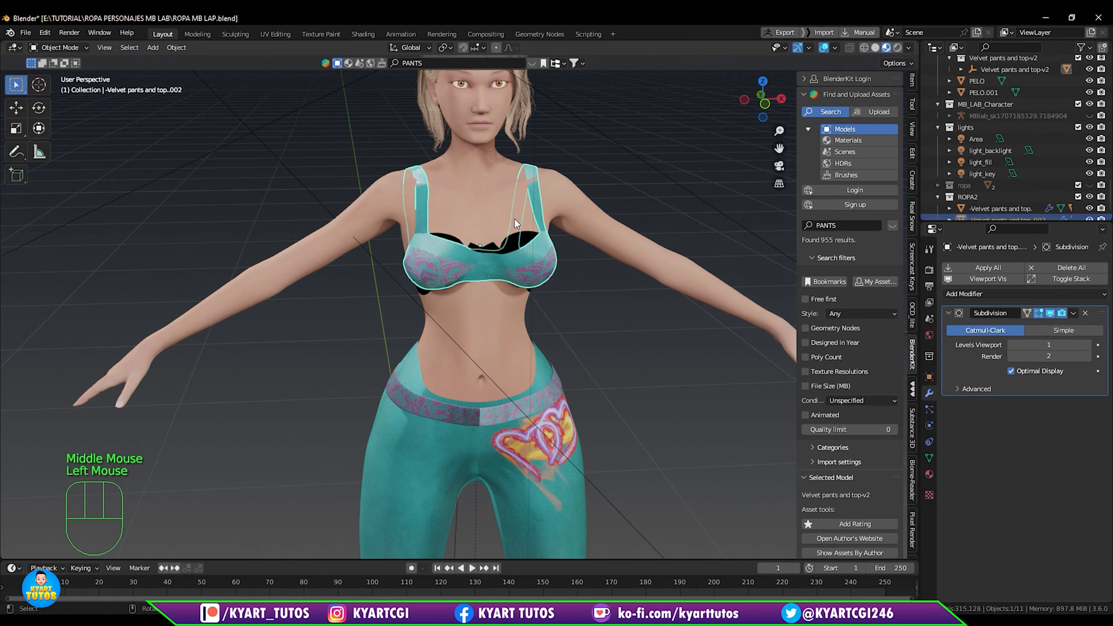
{"action": "middle_click_drag", "start_coordinate": [479, 301], "coordinate": [571, 305]}
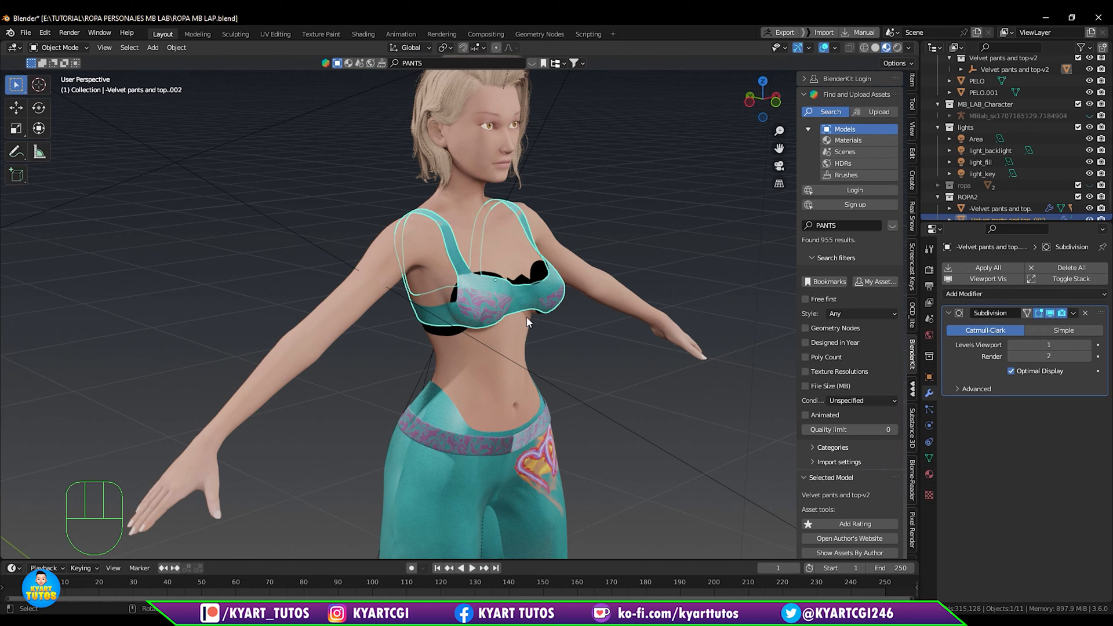
{"action": "mouse_move", "coordinate": [602, 326]}
{"action": "middle_mouse_down", "text": "shift"}
{"action": "mouse_move", "coordinate": [534, 324]}
{"action": "mouse_move", "coordinate": [585, 328]}
{"action": "middle_mouse_up", "text": "shift"}
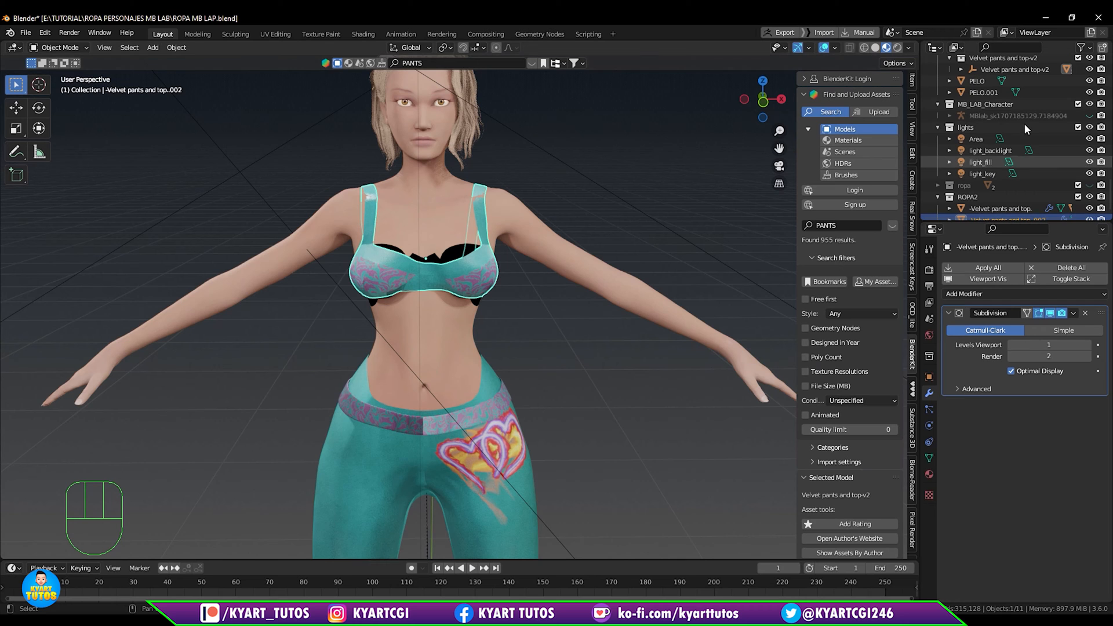
Unhide the character's MB-Lab skeleton and select it.
{"action": "left_click", "coordinate": [1090, 115]}
{"action": "middle_click_drag", "start_coordinate": [615, 368], "coordinate": [650, 333], "text": "shift"}
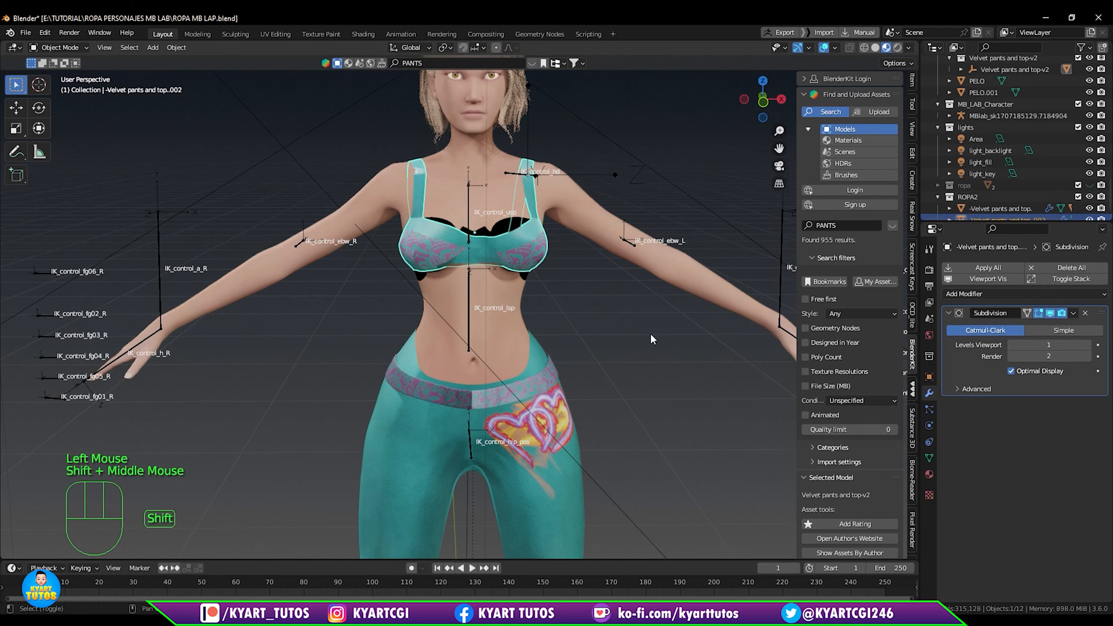
{"action": "middle_click_drag", "start_coordinate": [480, 267], "coordinate": [589, 316], "text": "ctrl"}
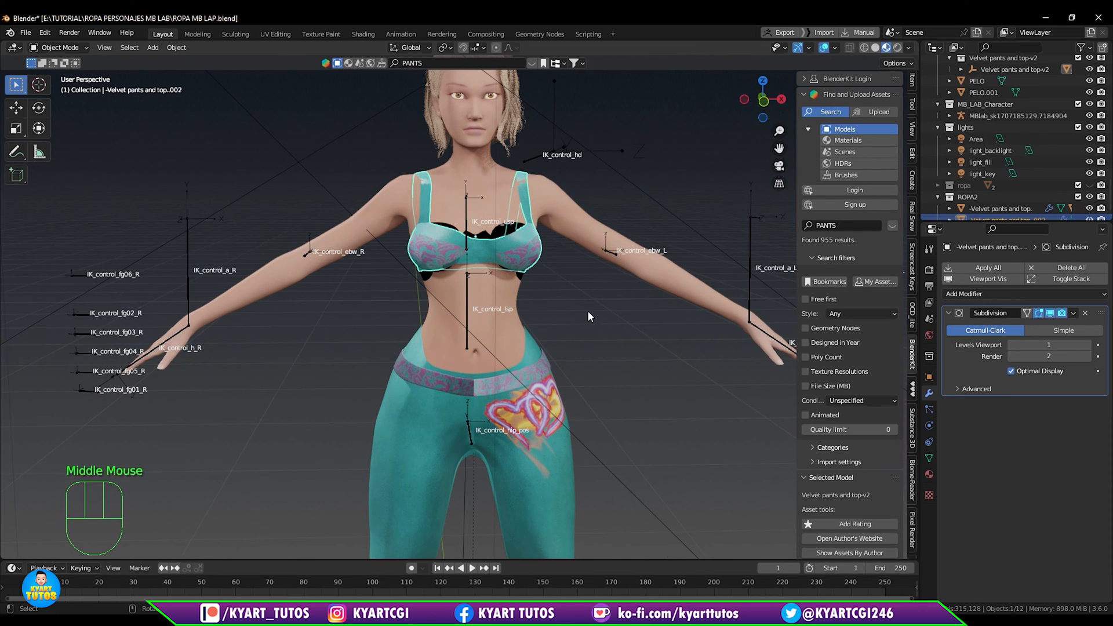
{"action": "left_click", "coordinate": [930, 411]}
{"action": "double_click", "coordinate": [477, 309]}
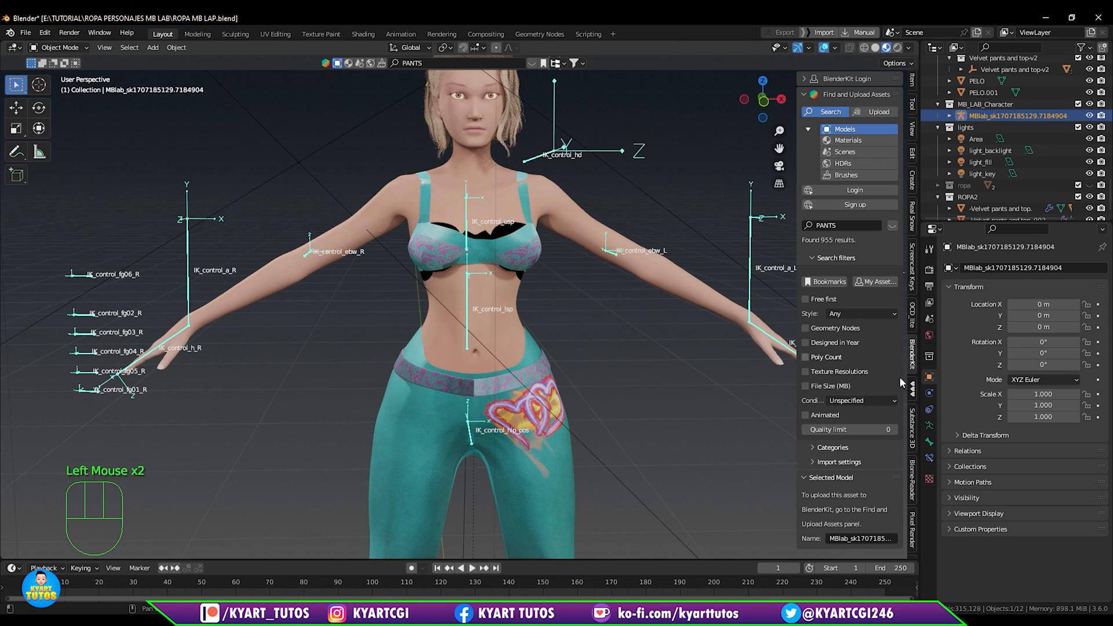
Show only the skeleton's second bone layer so the deform bones replace the IK controls.
{"action": "left_click", "coordinate": [929, 426]}
{"action": "left_click", "coordinate": [961, 332]}
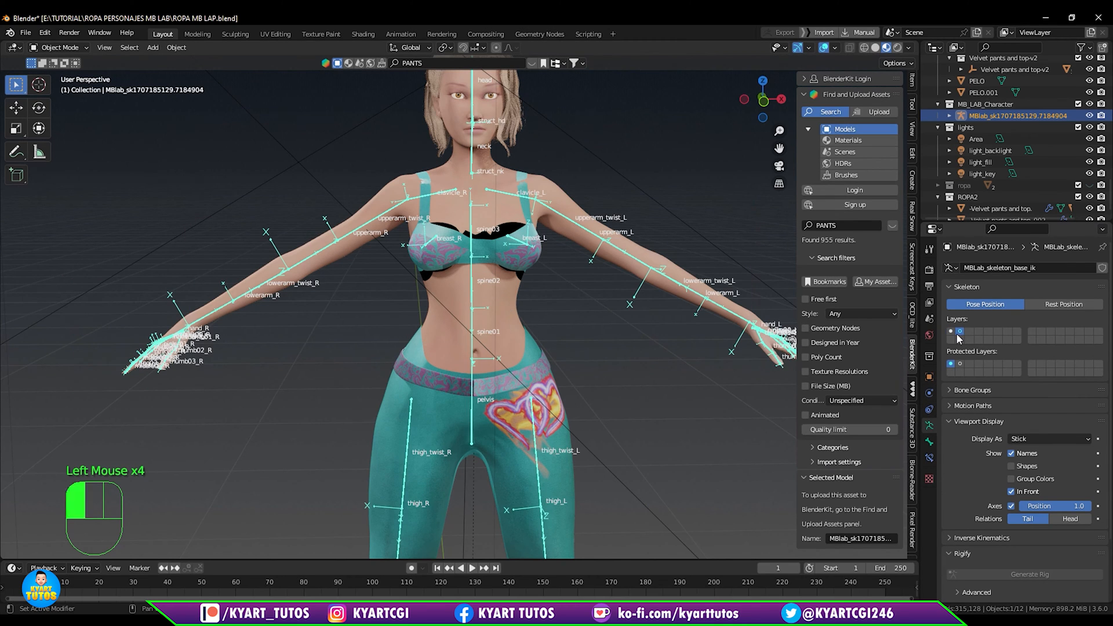
{"action": "left_click", "coordinate": [951, 332]}
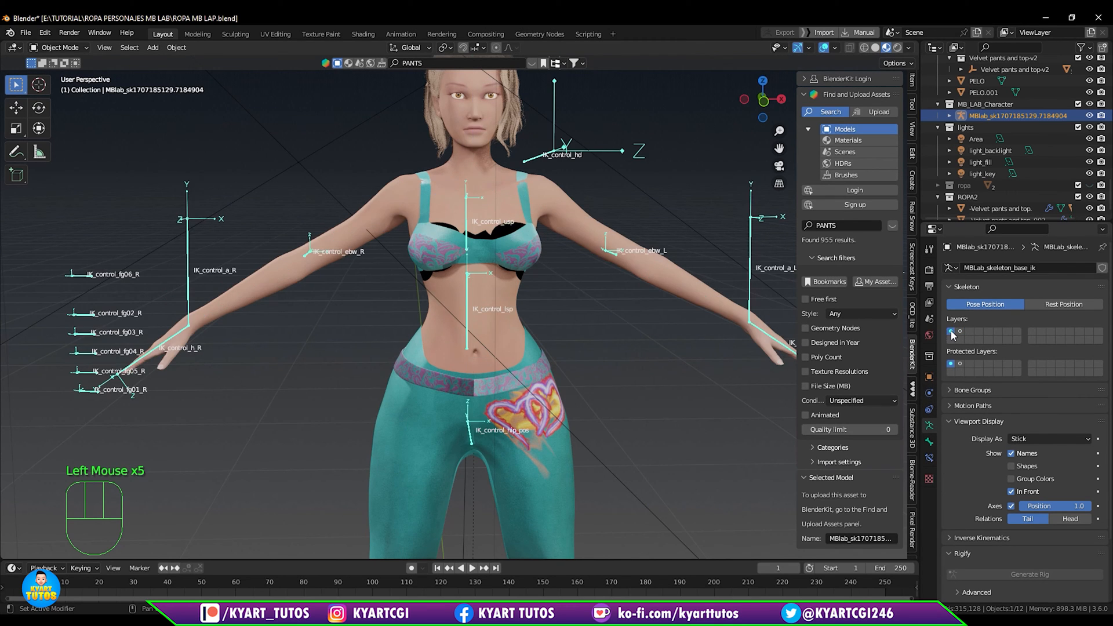
{"action": "left_click", "coordinate": [960, 332]}
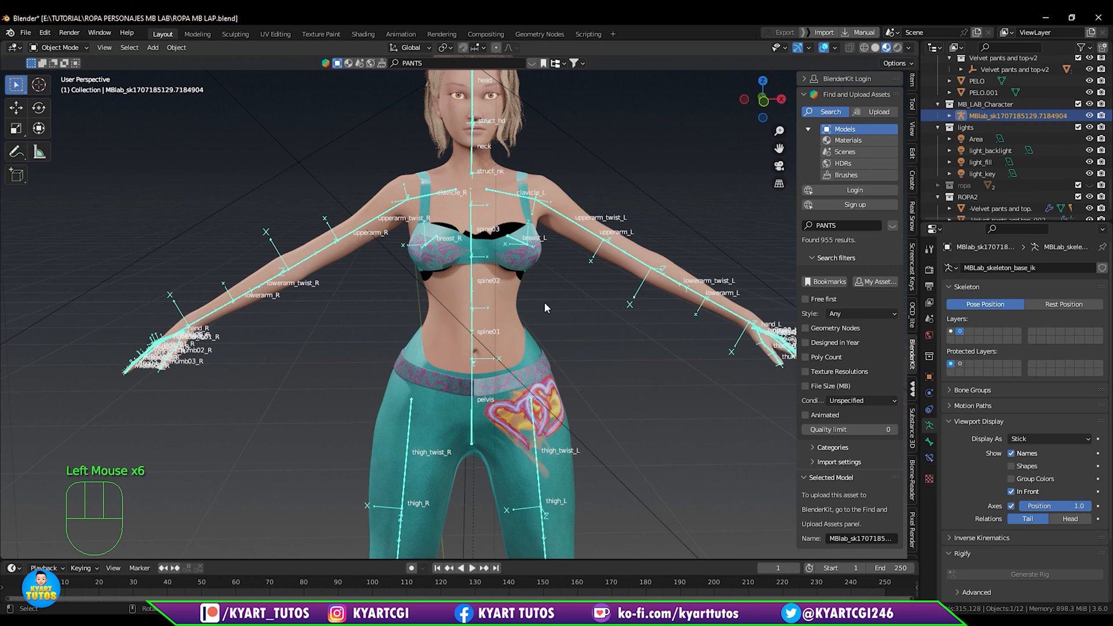
{"action": "middle_click_drag", "start_coordinate": [566, 300], "coordinate": [629, 295], "text": "ctrl"}
Select the teal top, add the skeleton to the selection as the active object and enter Pose Mode.
{"action": "left_click", "coordinate": [645, 301]}
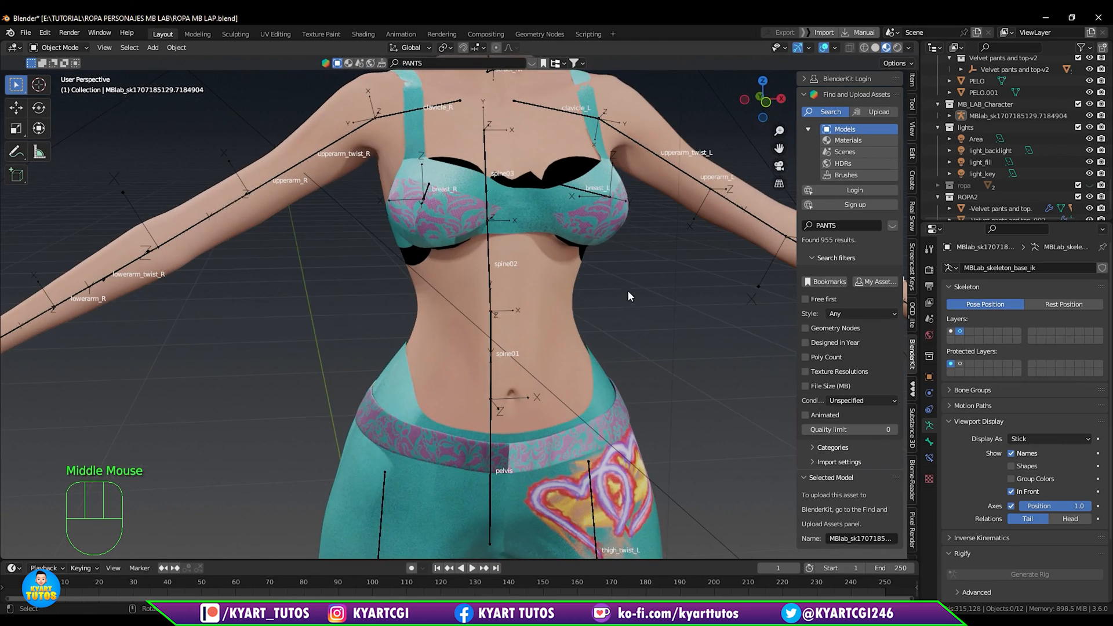
{"action": "left_click", "coordinate": [597, 216]}
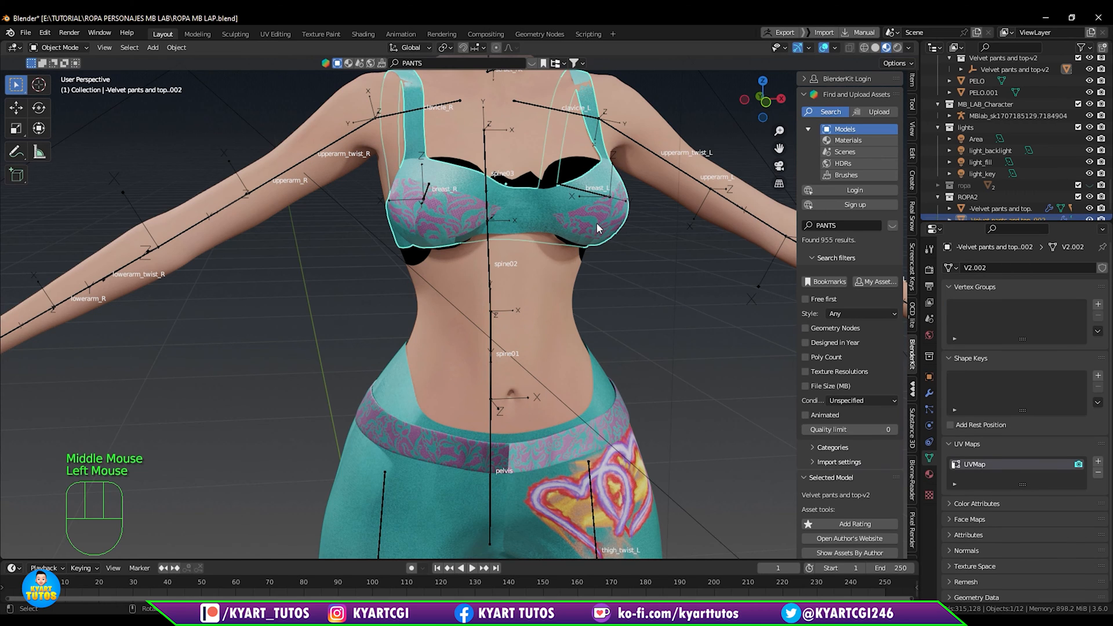
{"action": "middle_click_drag", "start_coordinate": [596, 222], "coordinate": [505, 257], "text": "shift"}
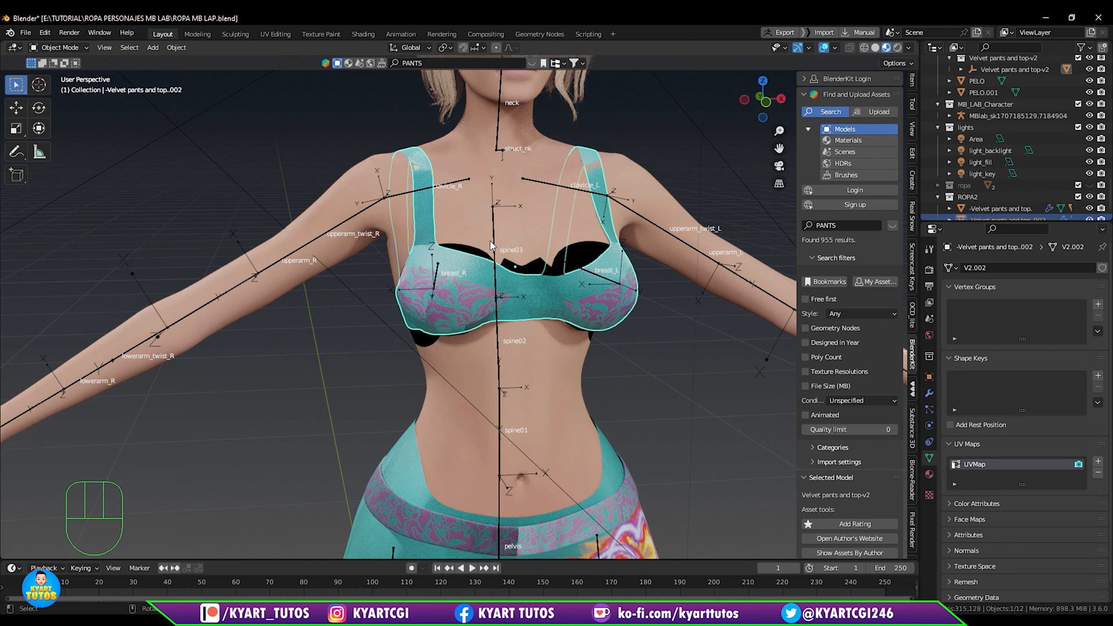
{"action": "left_click", "coordinate": [494, 264], "text": "shift"}
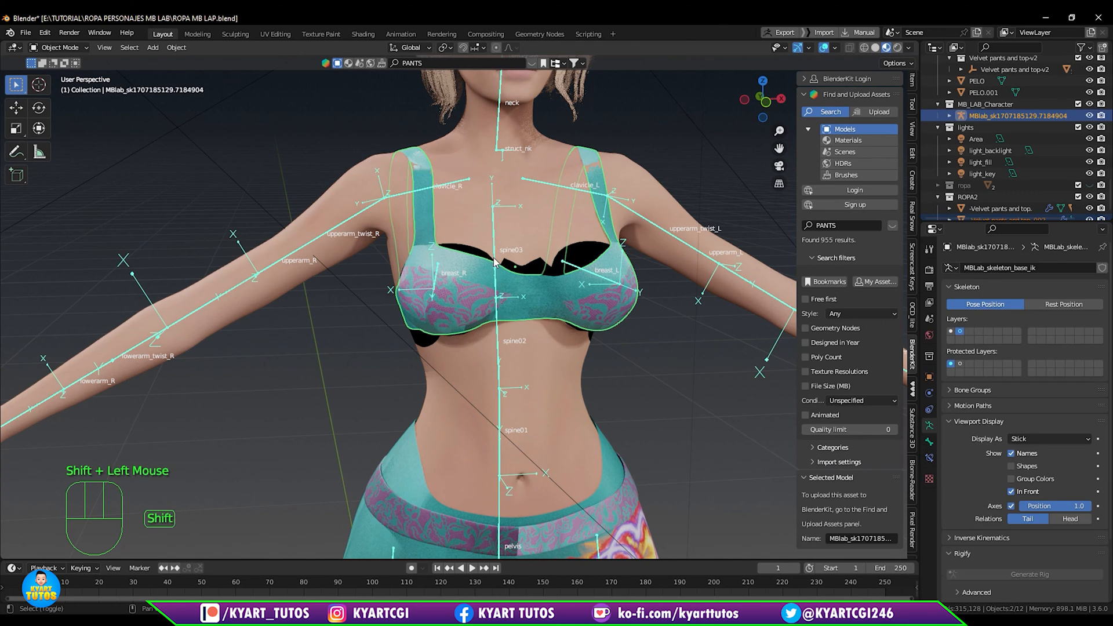
{"action": "key", "text": "ctrl+Tab"}
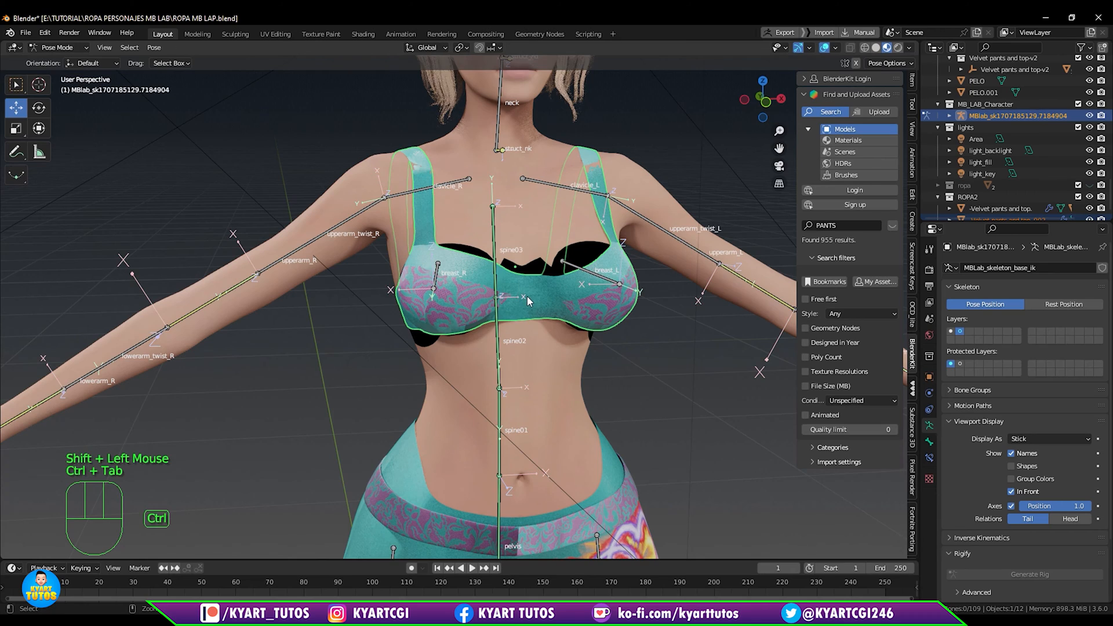
Turn off the display of bone names for the skeleton.
{"action": "middle_click_drag", "start_coordinate": [527, 293], "coordinate": [634, 322]}
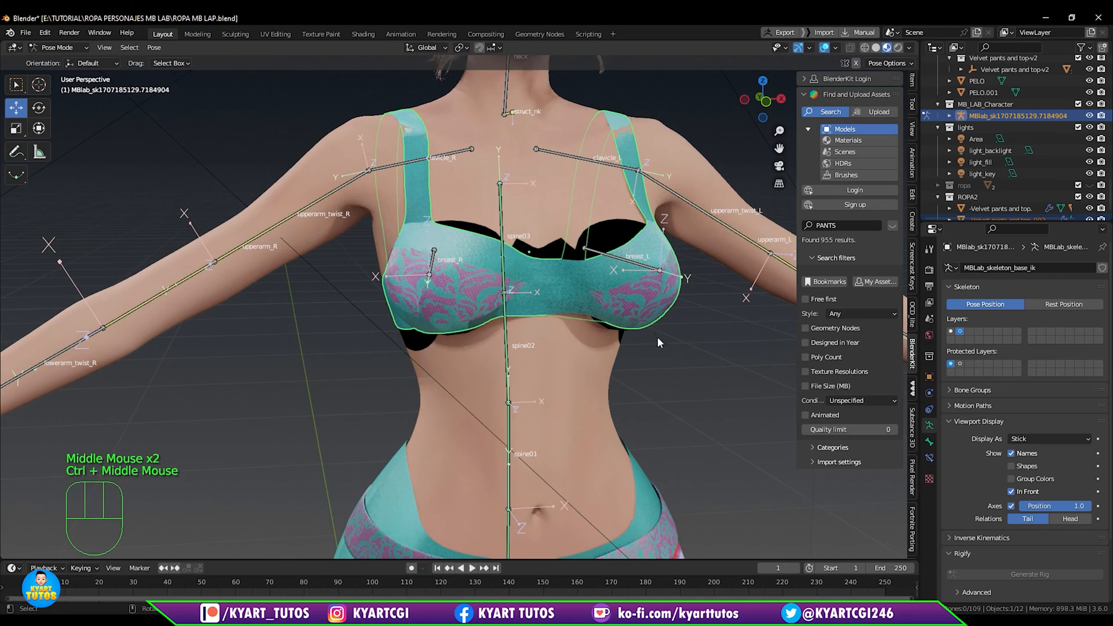
{"action": "left_click", "coordinate": [660, 342]}
{"action": "middle_click_drag", "start_coordinate": [666, 364], "coordinate": [655, 327]}
{"action": "left_click", "coordinate": [1013, 454]}
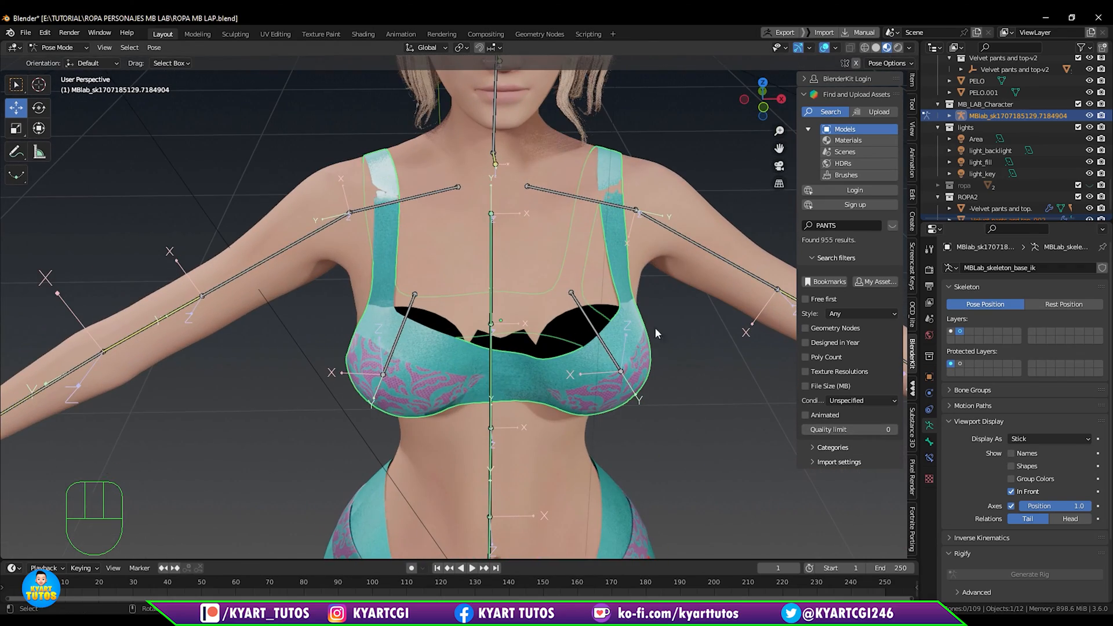
Select the breast_L, breast_R, spine02, spine03, clavicle_L and clavicle_R bones together.
{"action": "left_click", "coordinate": [605, 348]}
{"action": "left_click", "coordinate": [398, 347], "text": "shift"}
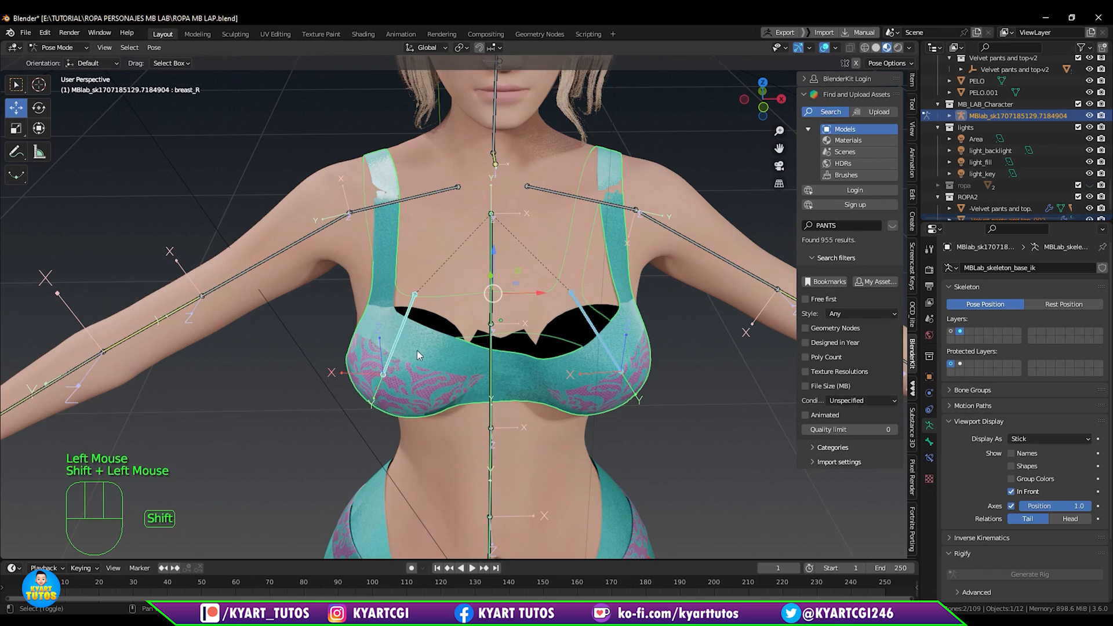
{"action": "middle_click_drag", "start_coordinate": [417, 351], "coordinate": [623, 329]}
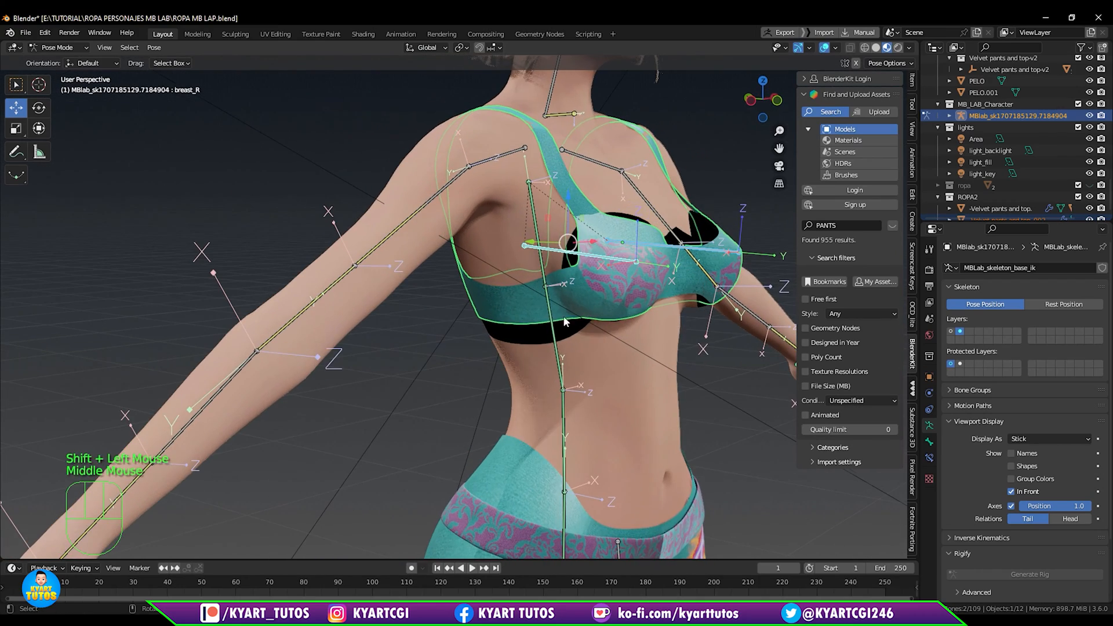
{"action": "left_click", "coordinate": [560, 294], "text": "shift"}
{"action": "middle_click_drag", "start_coordinate": [561, 294], "coordinate": [501, 312]}
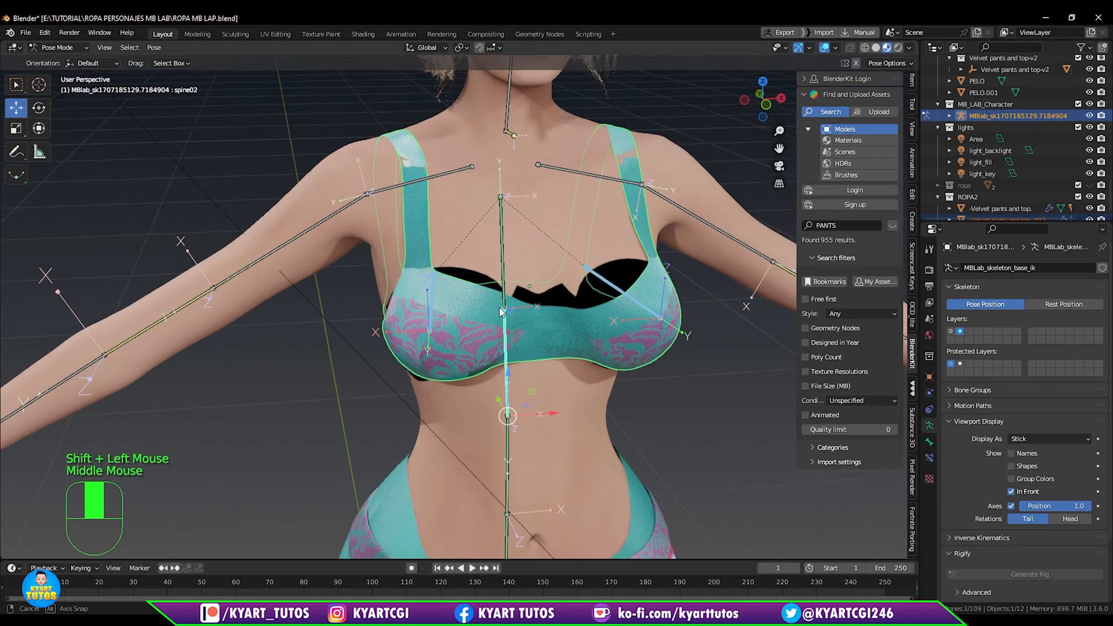
{"action": "left_click", "coordinate": [503, 249], "text": "shift"}
{"action": "middle_click_drag", "start_coordinate": [503, 249], "coordinate": [600, 213]}
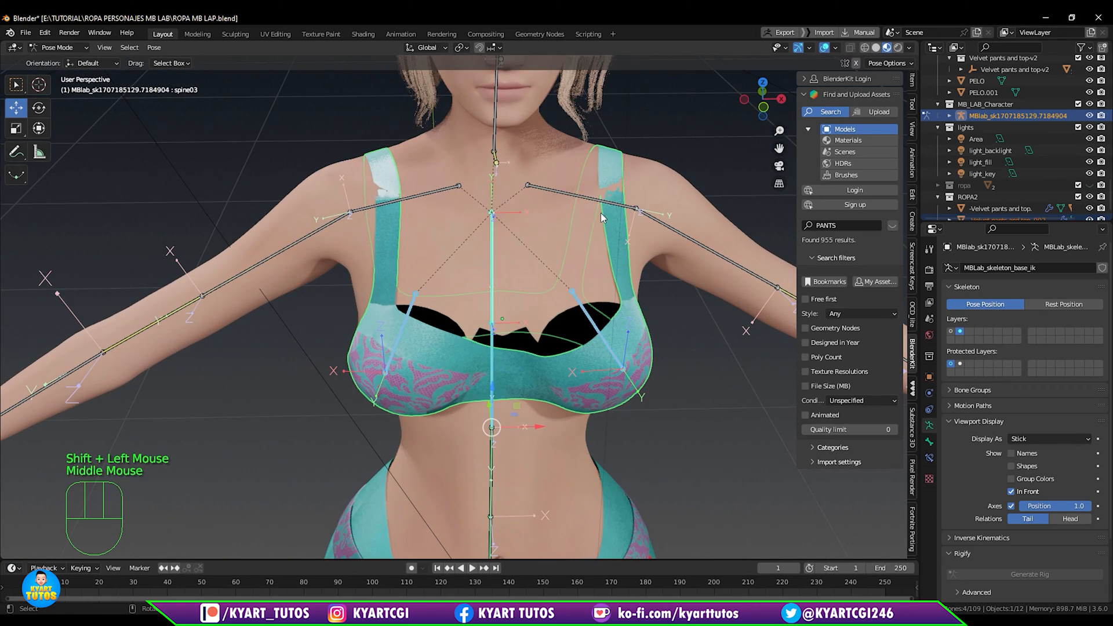
{"action": "left_click", "coordinate": [595, 202], "text": "shift"}
{"action": "left_click", "coordinate": [405, 198], "text": "shift"}
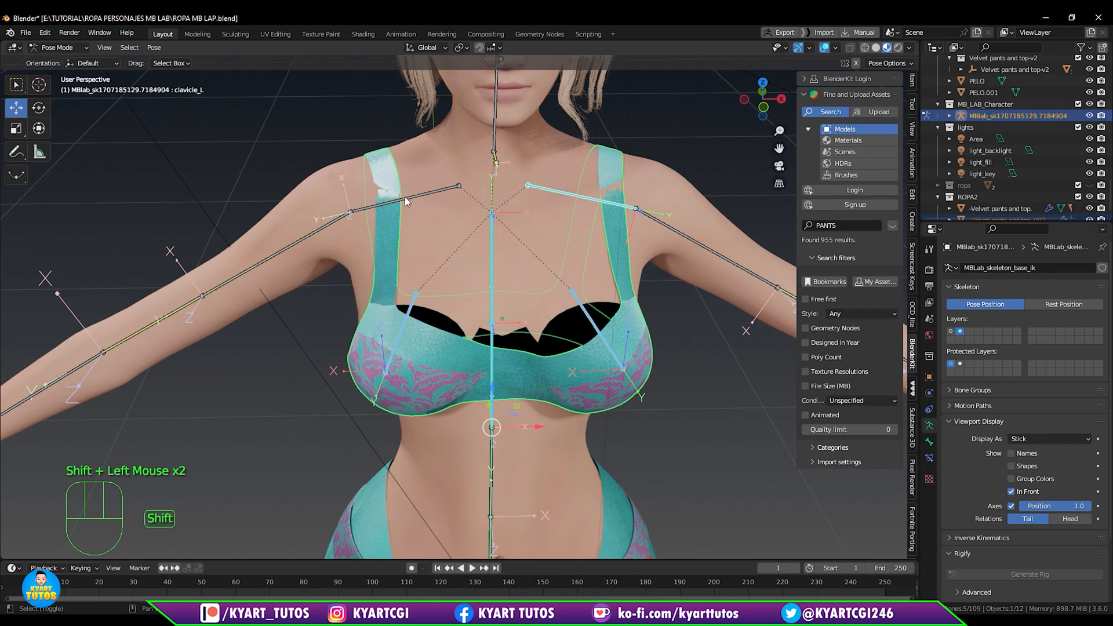
{"action": "mouse_move", "coordinate": [525, 237]}
{"action": "middle_mouse_down"}
{"action": "mouse_move", "coordinate": [508, 204]}
{"action": "mouse_move", "coordinate": [653, 215]}
{"action": "mouse_move", "coordinate": [531, 236]}
{"action": "mouse_move", "coordinate": [544, 214]}
{"action": "mouse_move", "coordinate": [533, 216]}
{"action": "middle_mouse_up"}
{"action": "middle_click_drag", "start_coordinate": [530, 316], "coordinate": [601, 228]}
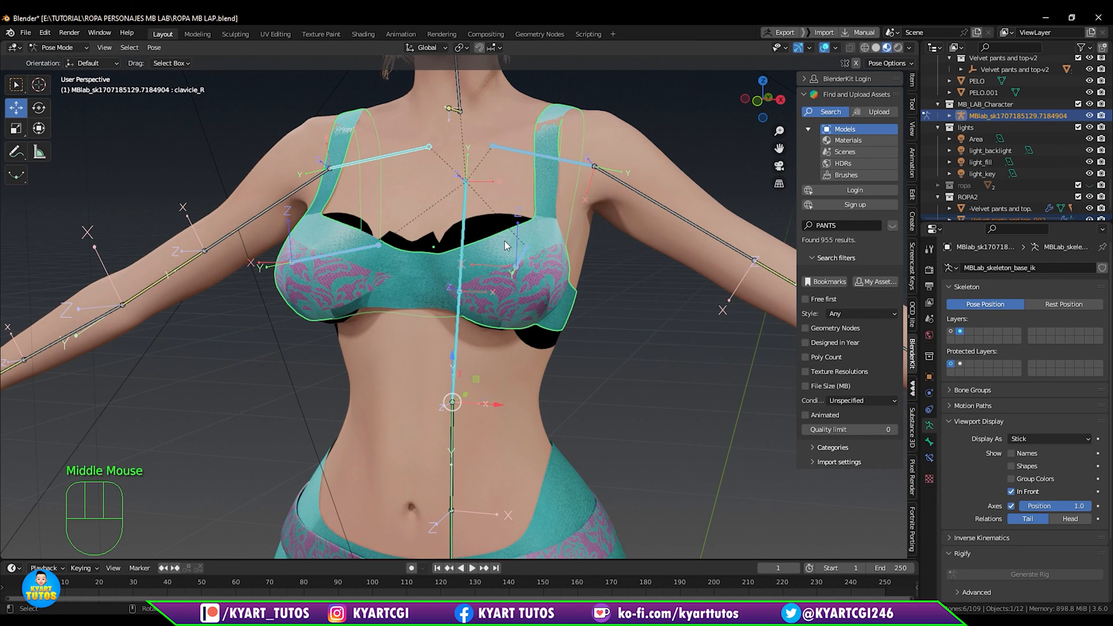
Parent the teal top to the skeleton using Armature Deform with Automatic Weights.
{"action": "middle_click_drag", "start_coordinate": [505, 241], "coordinate": [526, 273]}
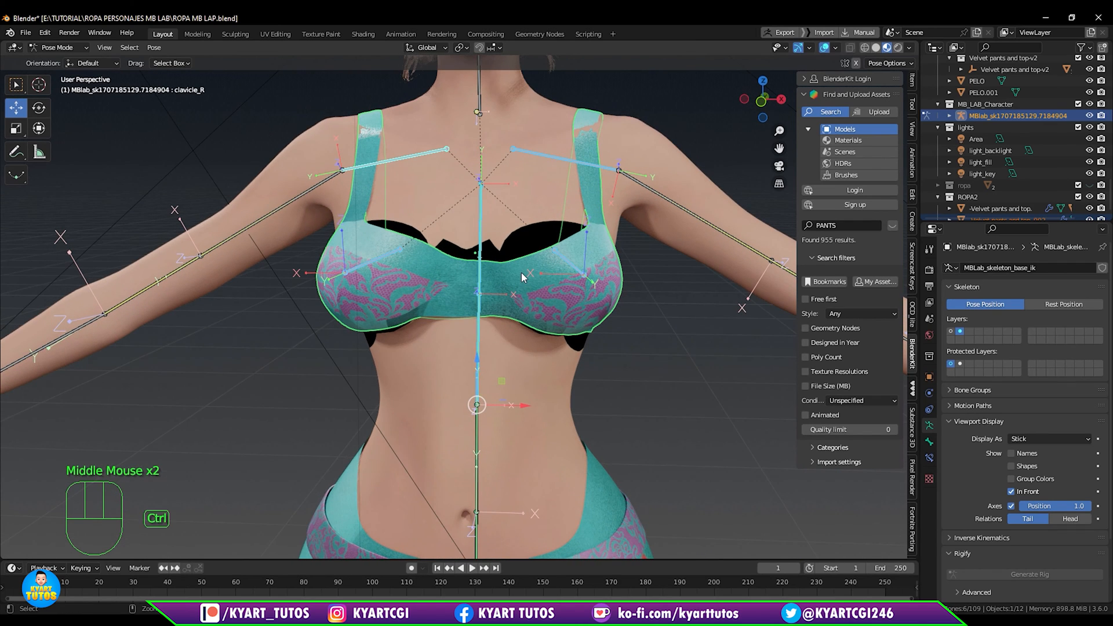
{"action": "key", "text": "ctrl+p"}
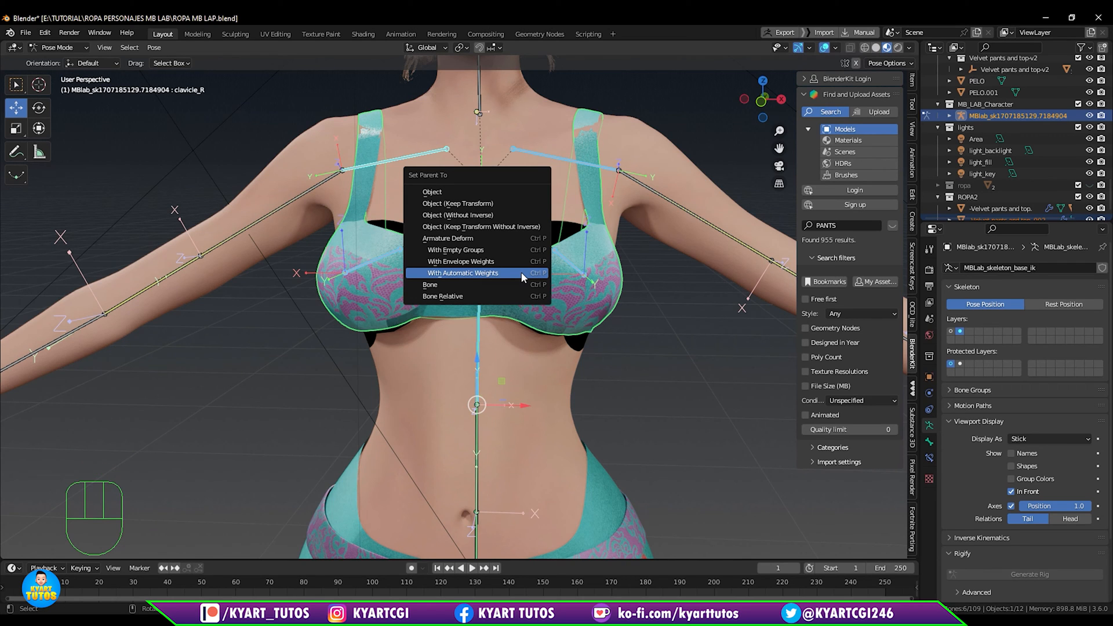
{"action": "left_click", "coordinate": [520, 273]}
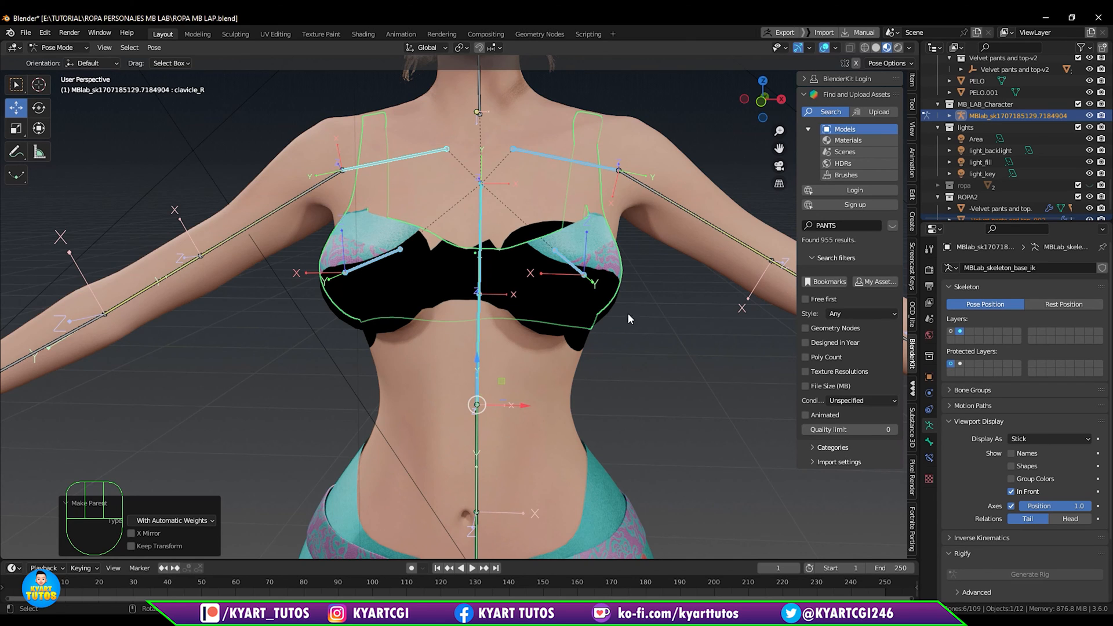
{"action": "middle_click_drag", "start_coordinate": [628, 313], "coordinate": [780, 280]}
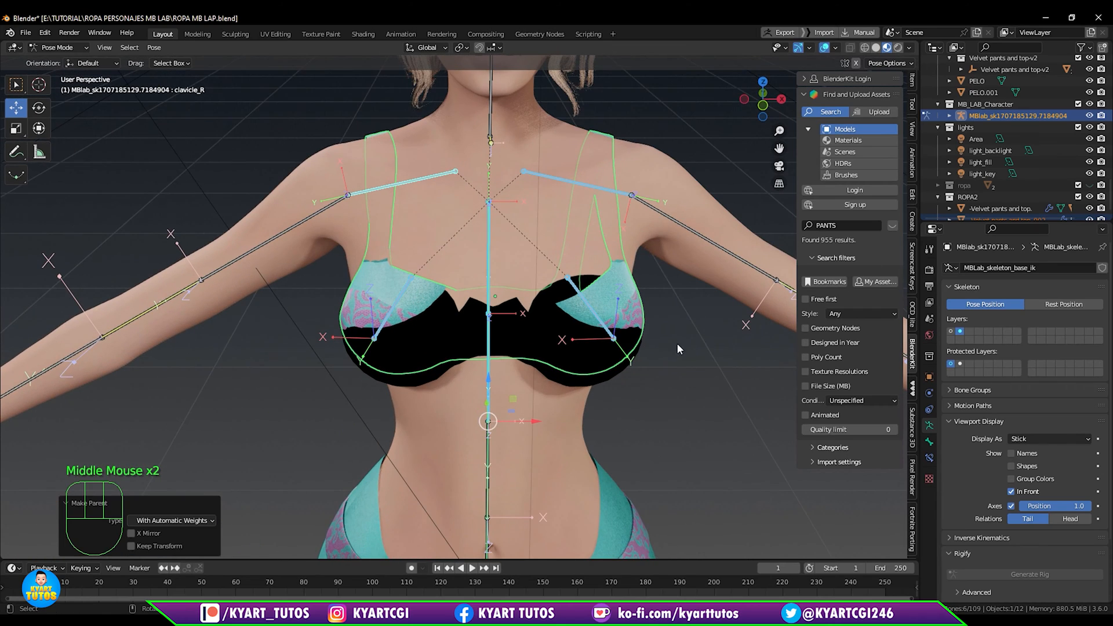
{"action": "middle_click_drag", "start_coordinate": [677, 348], "coordinate": [619, 260]}
Return from Pose Mode to Object Mode and select only the teal top.
{"action": "key", "text": "ctrl+Tab"}
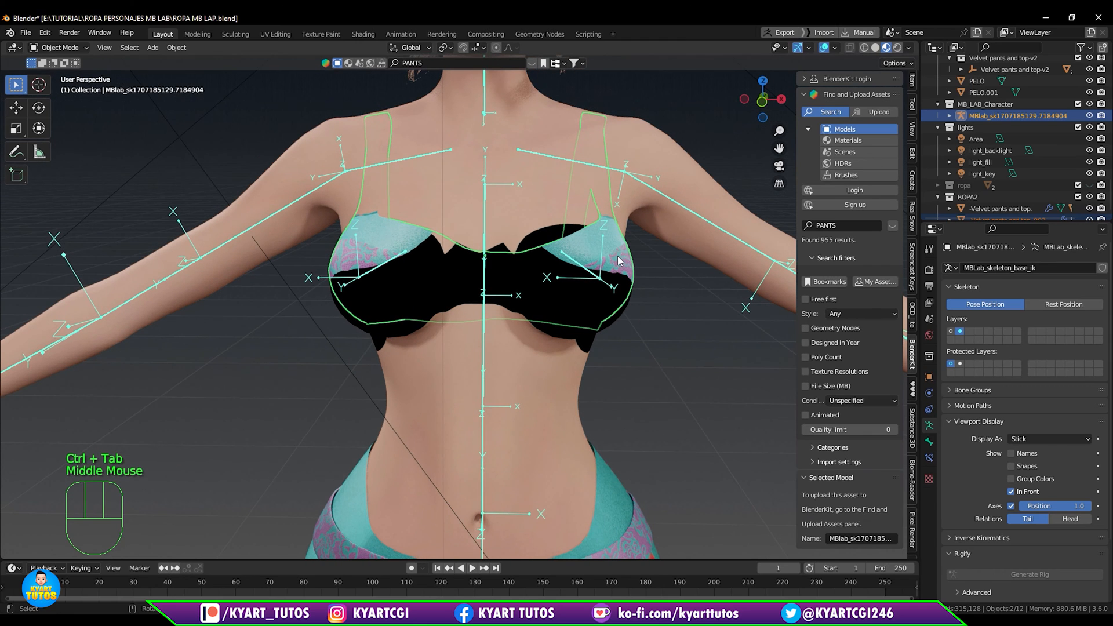
{"action": "left_click", "coordinate": [619, 264]}
{"action": "left_click", "coordinate": [621, 256]}
{"action": "left_click", "coordinate": [622, 258]}
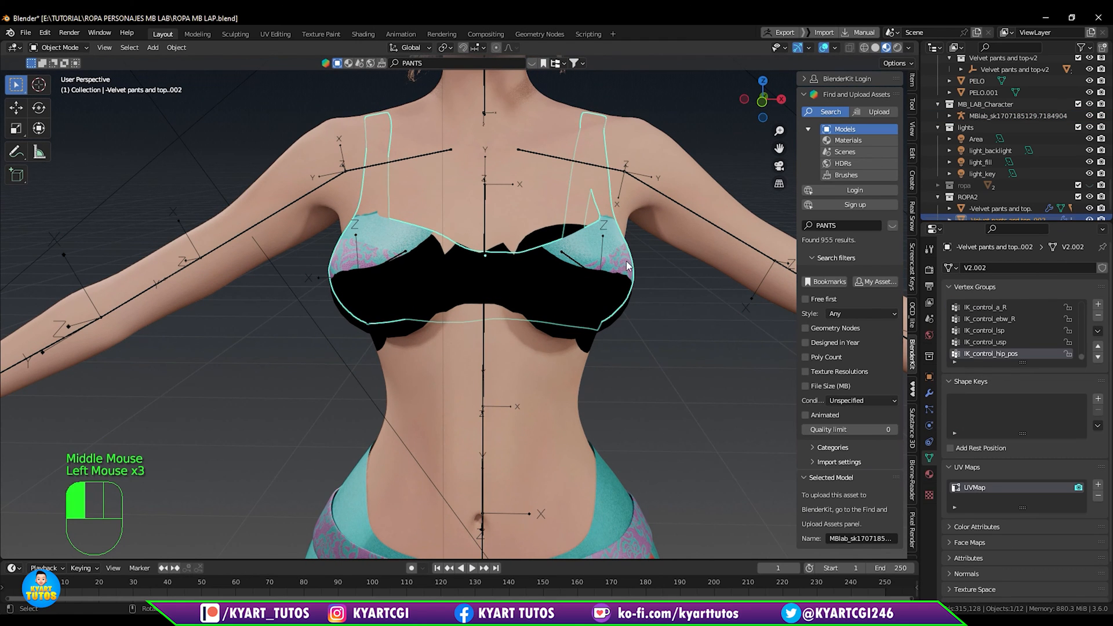
{"action": "middle_click_drag", "start_coordinate": [634, 310], "coordinate": [675, 395], "text": "ctrl"}
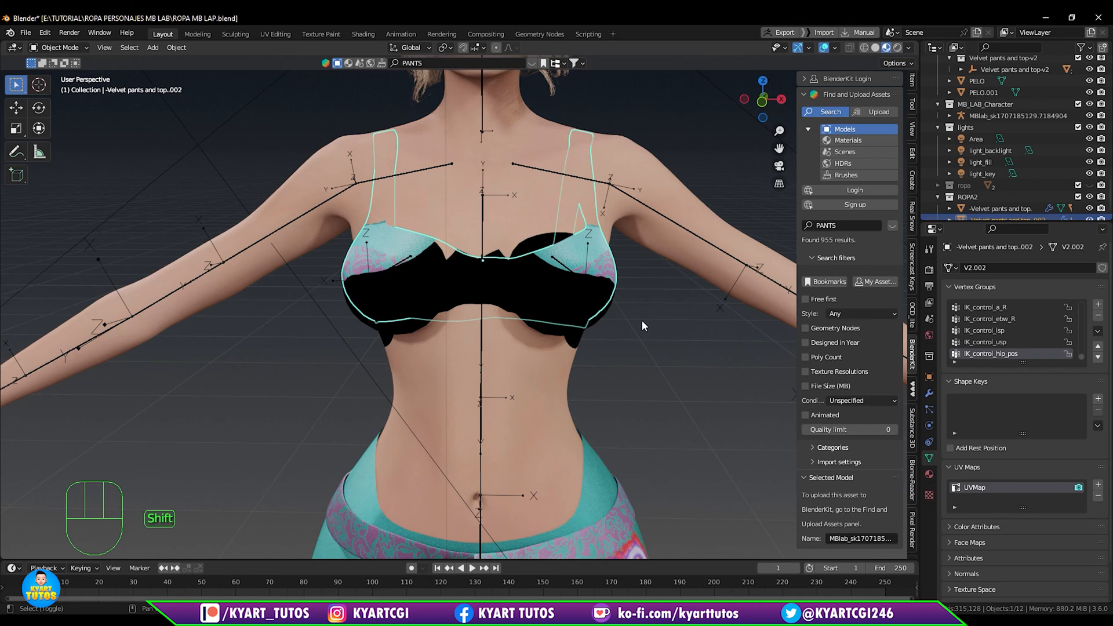
{"action": "middle_click_drag", "start_coordinate": [642, 320], "coordinate": [639, 302], "text": "shift"}
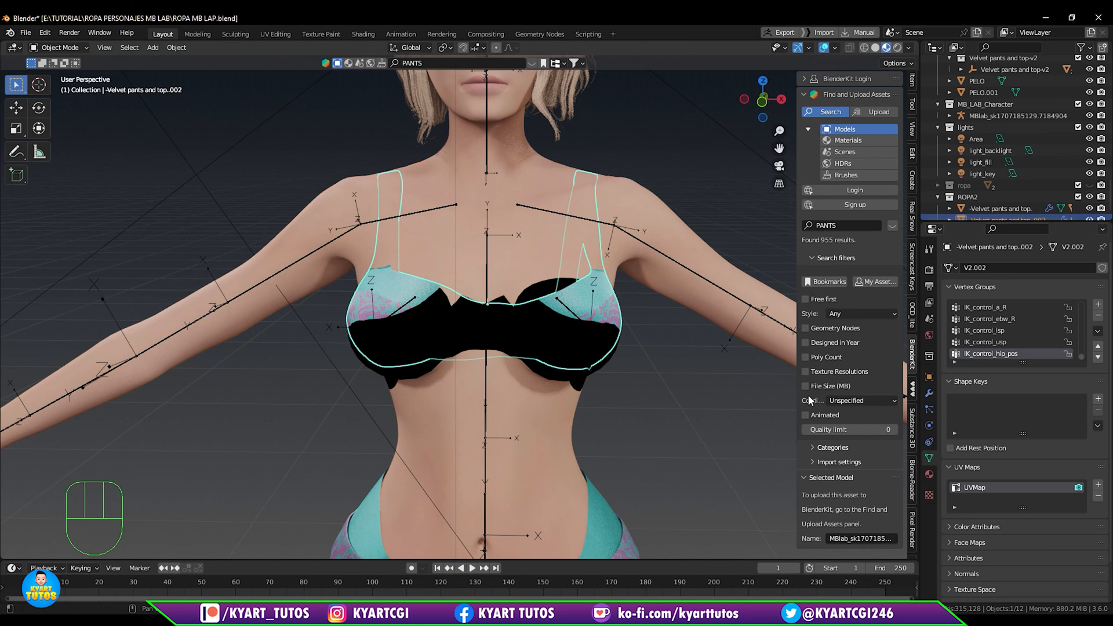
{"action": "middle_click_drag", "start_coordinate": [628, 339], "coordinate": [563, 224], "text": "shift"}
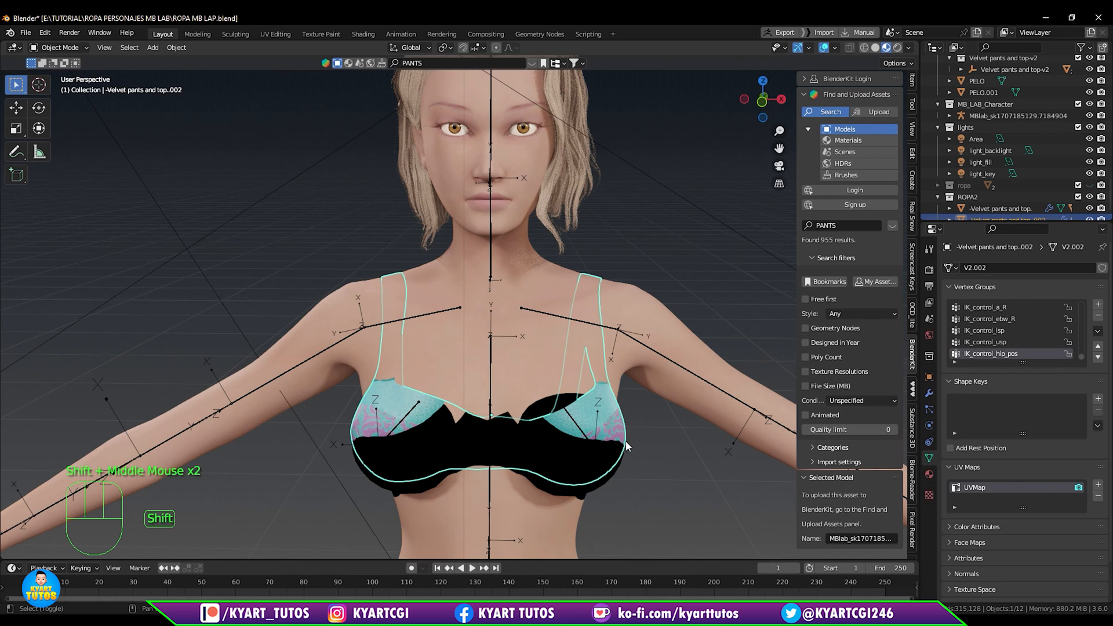
{"action": "middle_click_drag", "start_coordinate": [627, 446], "coordinate": [646, 383], "text": "shift"}
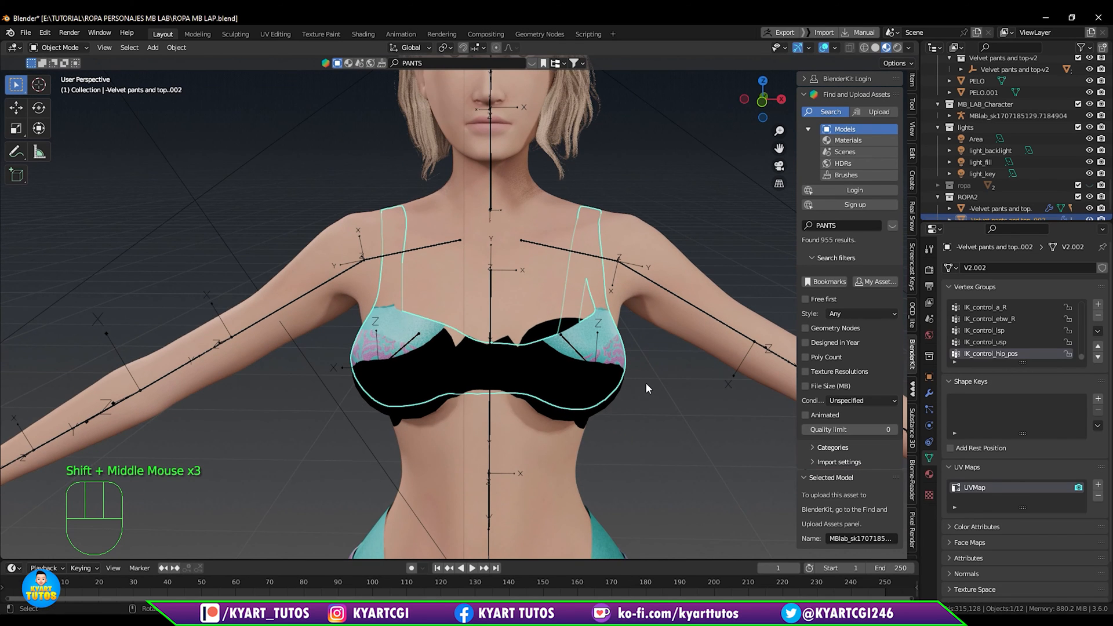
Try a small value on the body mesh's Expressions_IDHumans_max shape key and return it to 0.
{"action": "left_click", "coordinate": [629, 232]}
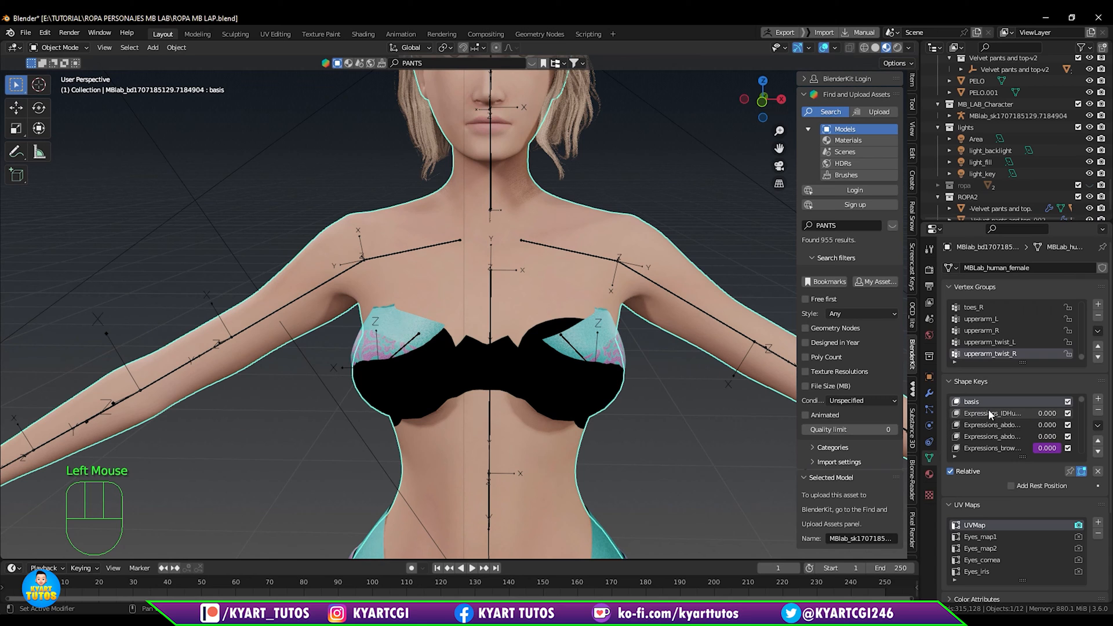
{"action": "left_click", "coordinate": [1021, 415]}
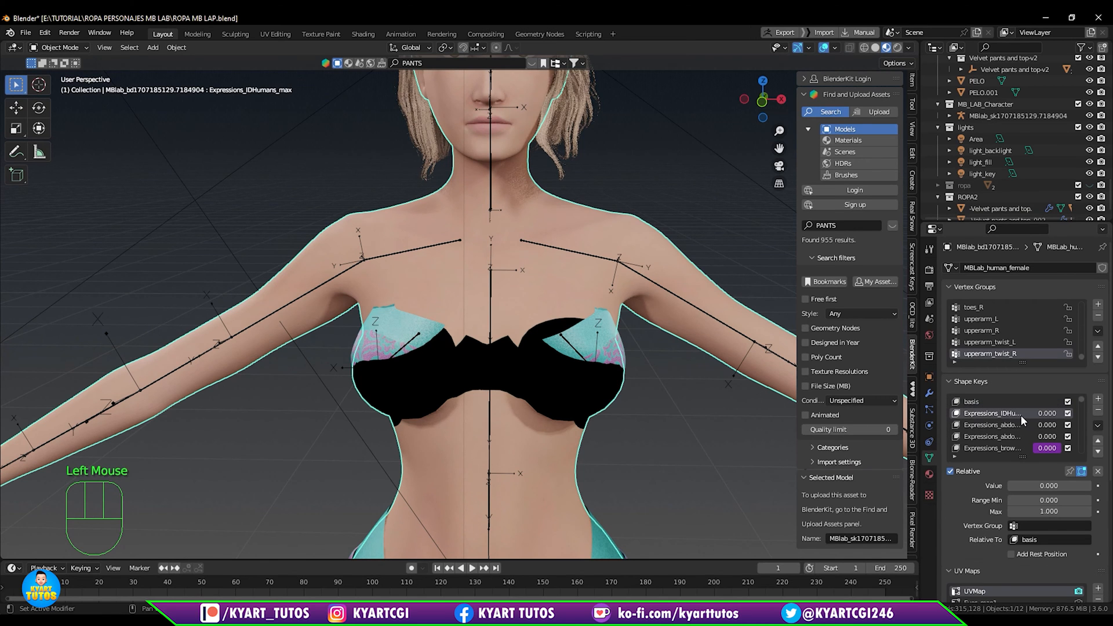
{"action": "middle_click_drag", "start_coordinate": [693, 250], "coordinate": [720, 268], "text": "shift"}
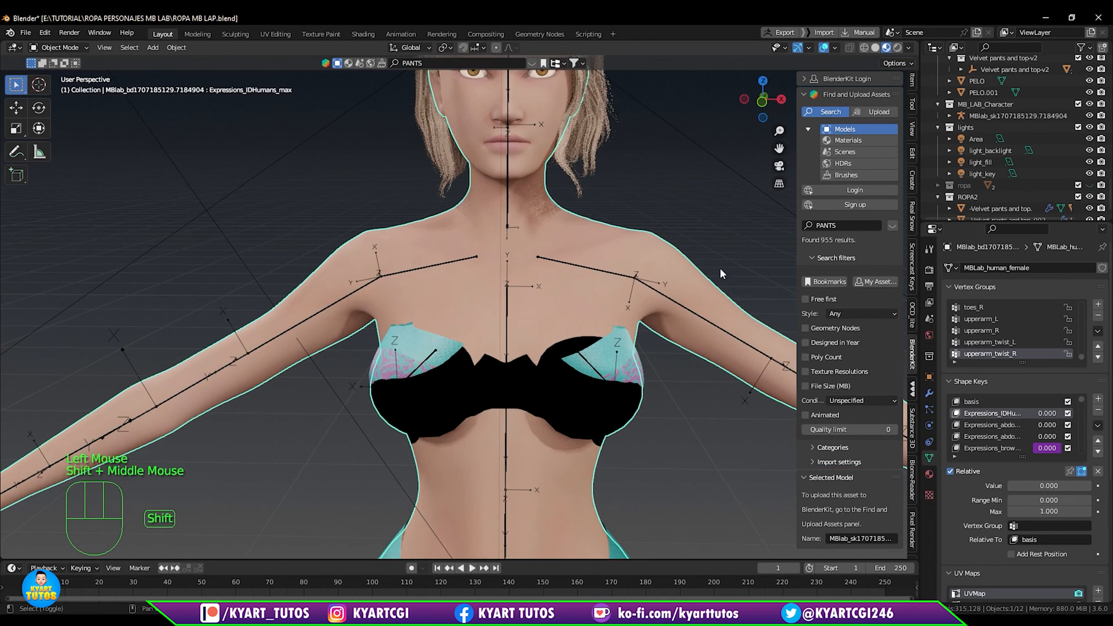
{"action": "left_click", "coordinate": [1066, 484]}
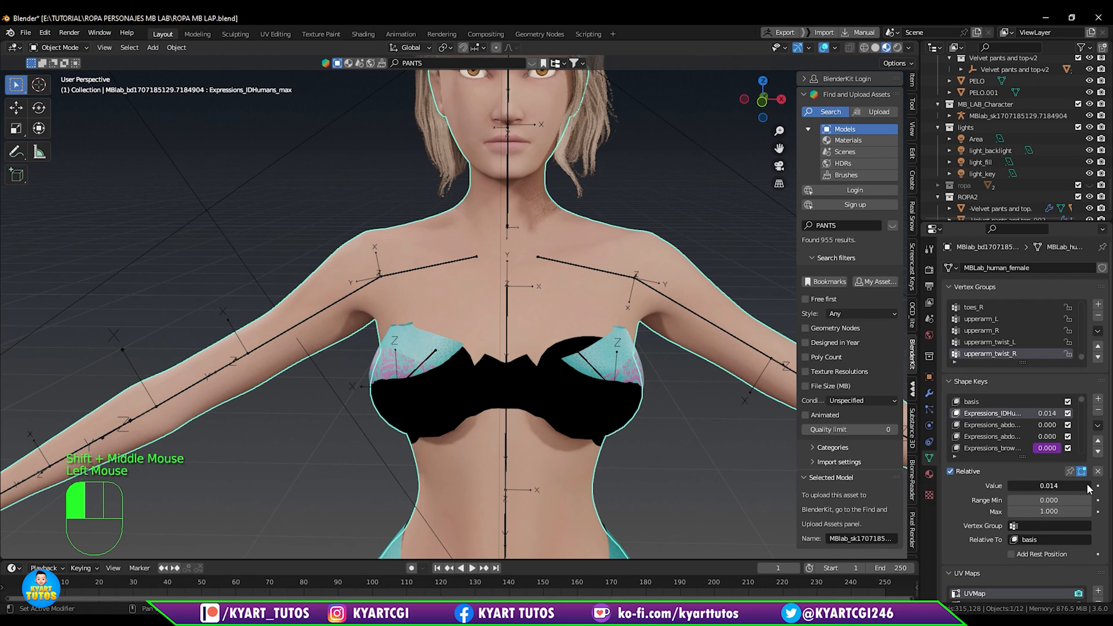
{"action": "left_click_drag", "start_coordinate": [1088, 484], "coordinate": [997, 485]}
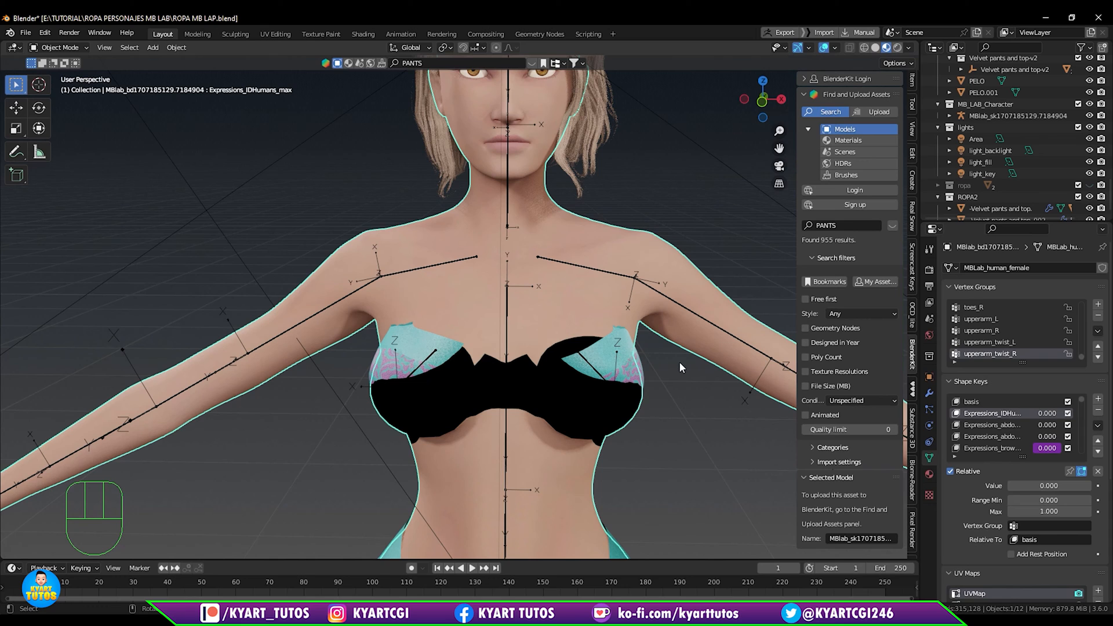
{"action": "left_click", "coordinate": [626, 360]}
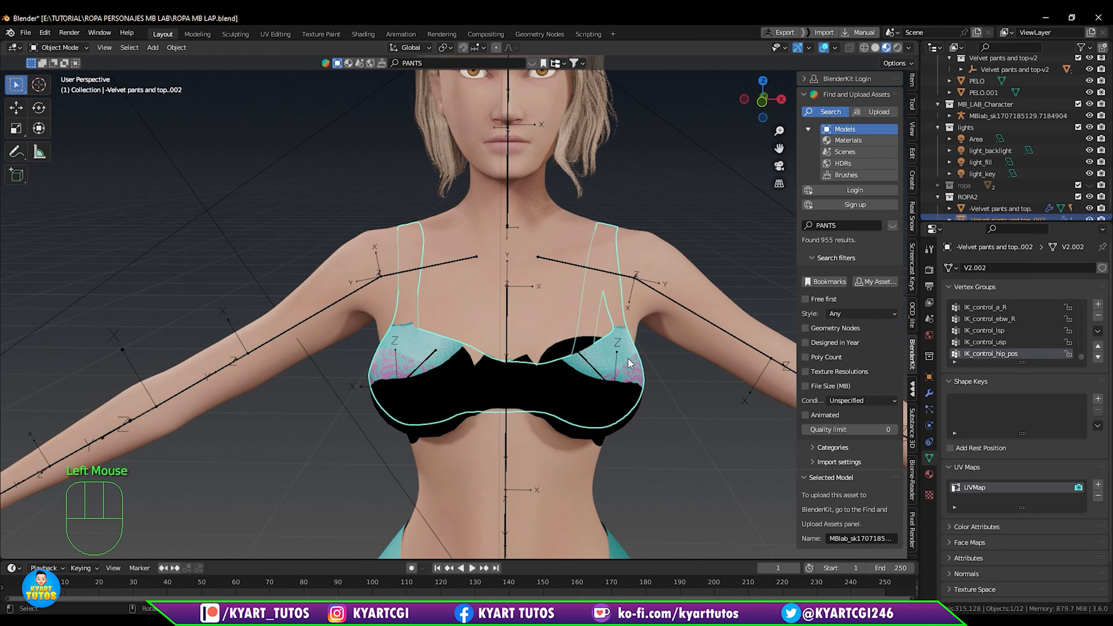
{"action": "mouse_move", "coordinate": [618, 376]}
{"action": "middle_mouse_down"}
{"action": "mouse_move", "coordinate": [653, 380]}
{"action": "mouse_move", "coordinate": [607, 371]}
{"action": "mouse_move", "coordinate": [614, 389]}
{"action": "middle_mouse_up"}
{"action": "key", "text": "ctrl+Tab"}
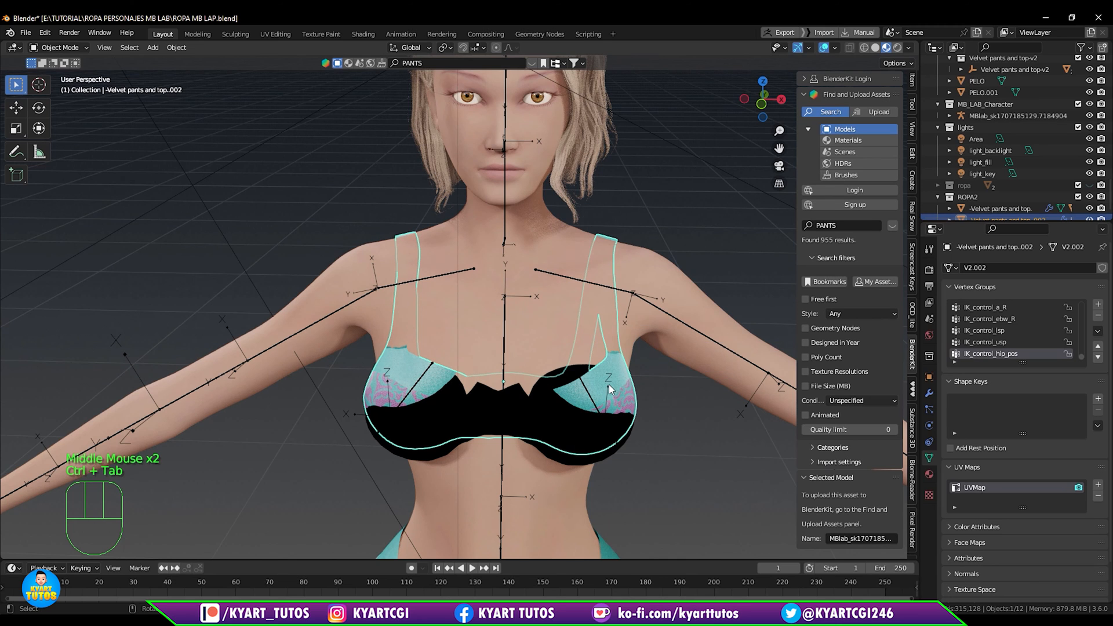
{"action": "key", "text": "ctrl+Tab"}
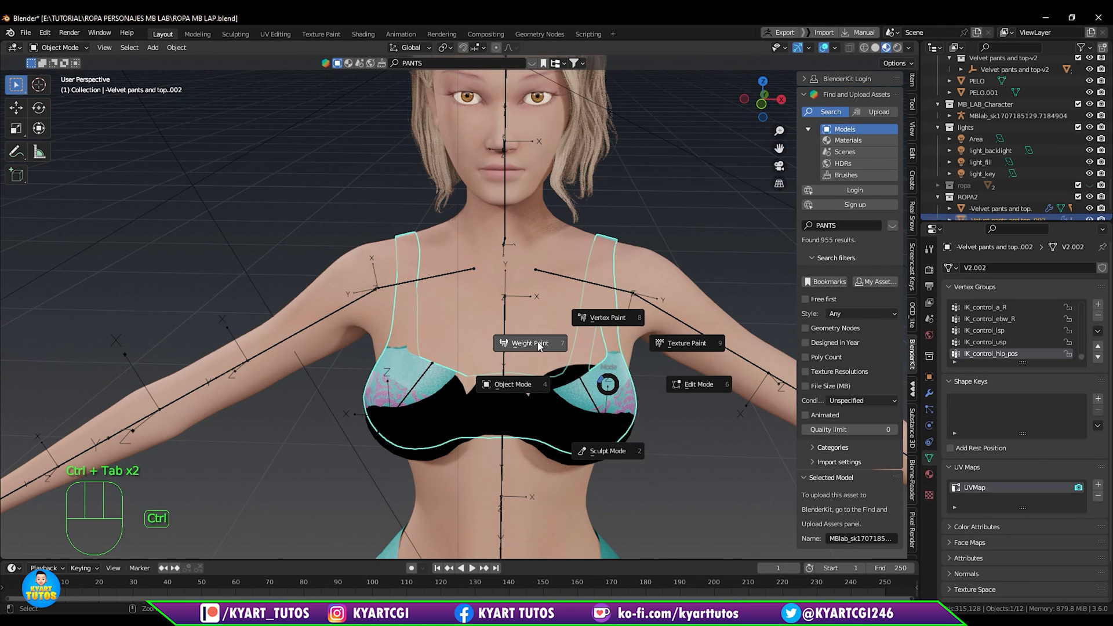
{"action": "left_click", "coordinate": [541, 355]}
{"action": "mouse_move", "coordinate": [541, 354]}
{"action": "middle_mouse_down"}
{"action": "mouse_move", "coordinate": [515, 343]}
{"action": "mouse_move", "coordinate": [557, 296]}
{"action": "mouse_move", "coordinate": [552, 319]}
{"action": "mouse_move", "coordinate": [566, 323]}
{"action": "mouse_move", "coordinate": [572, 365]}
{"action": "middle_mouse_up"}
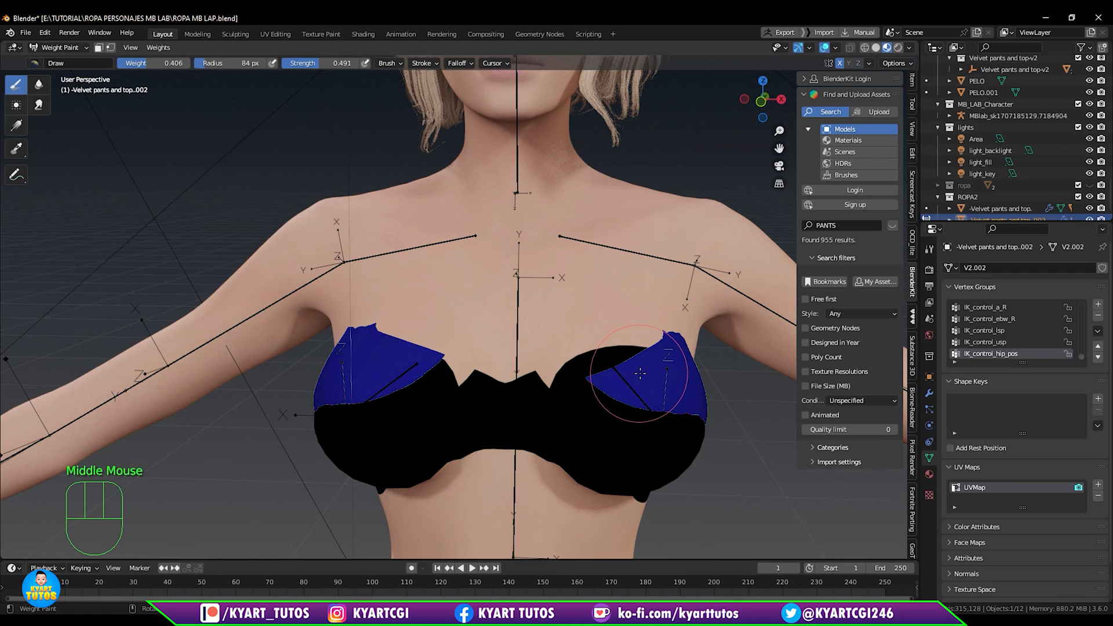
{"action": "key", "text": "ctrl+Tab"}
{"action": "left_click", "coordinate": [514, 340]}
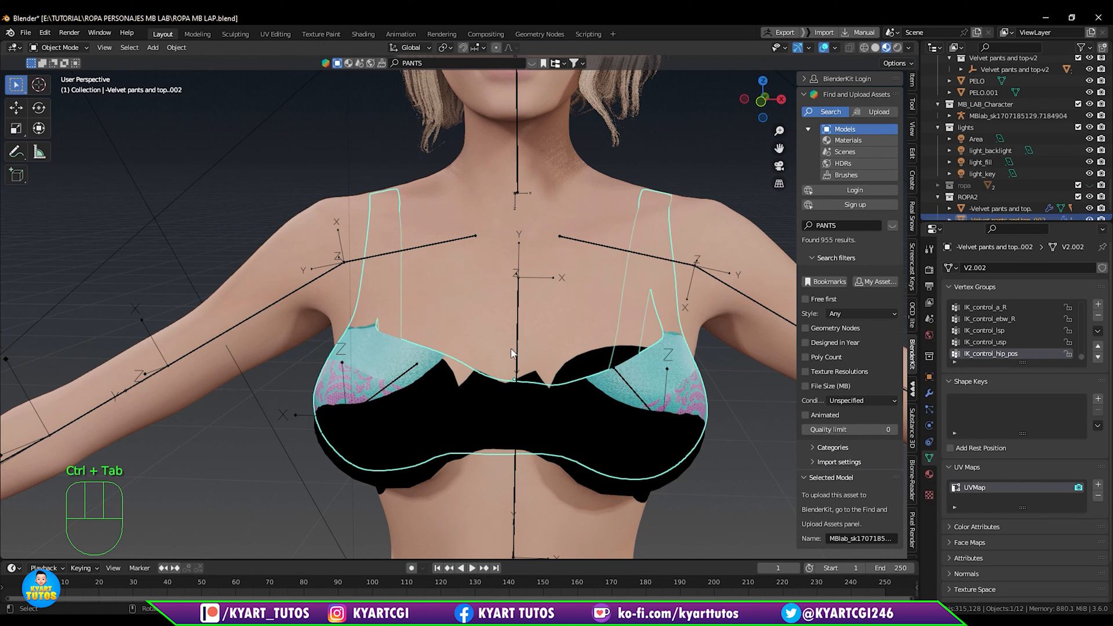
Turn on the display of bone names for the skeleton and put the teal top into Weight Paint mode.
{"action": "left_click", "coordinate": [515, 339]}
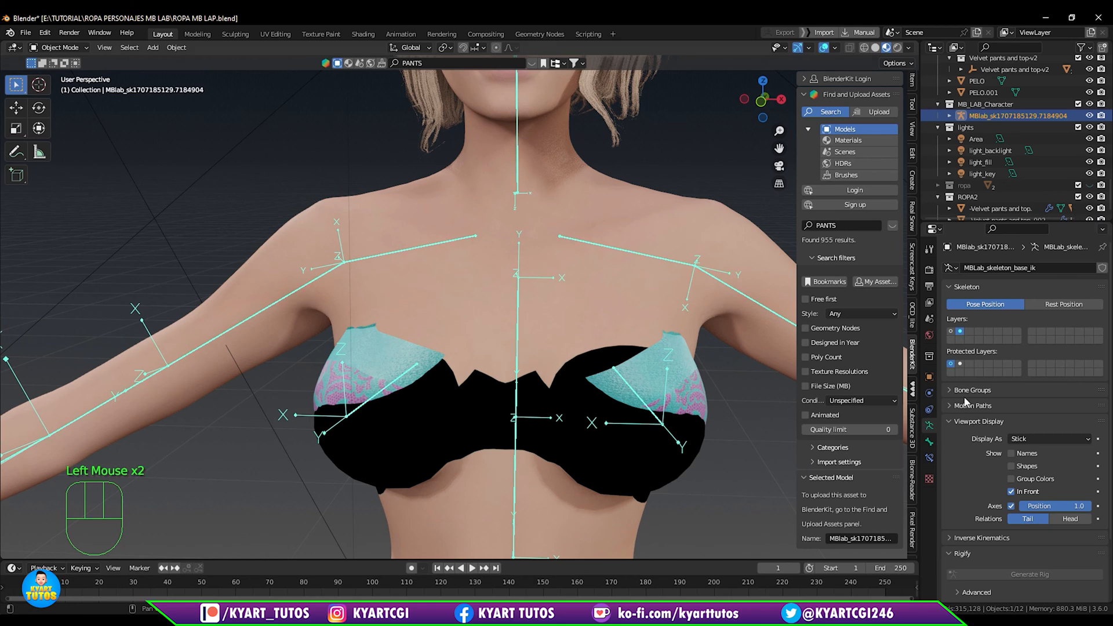
{"action": "left_click", "coordinate": [1011, 454]}
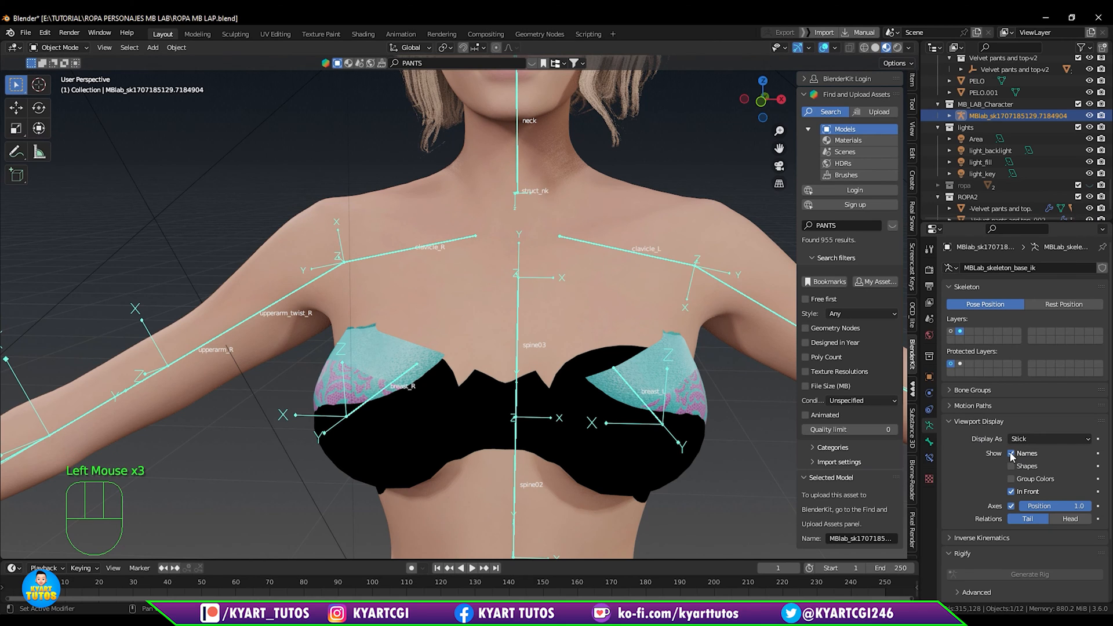
{"action": "left_click", "coordinate": [684, 391]}
{"action": "middle_click_drag", "start_coordinate": [570, 374], "coordinate": [554, 310], "text": "ctrl"}
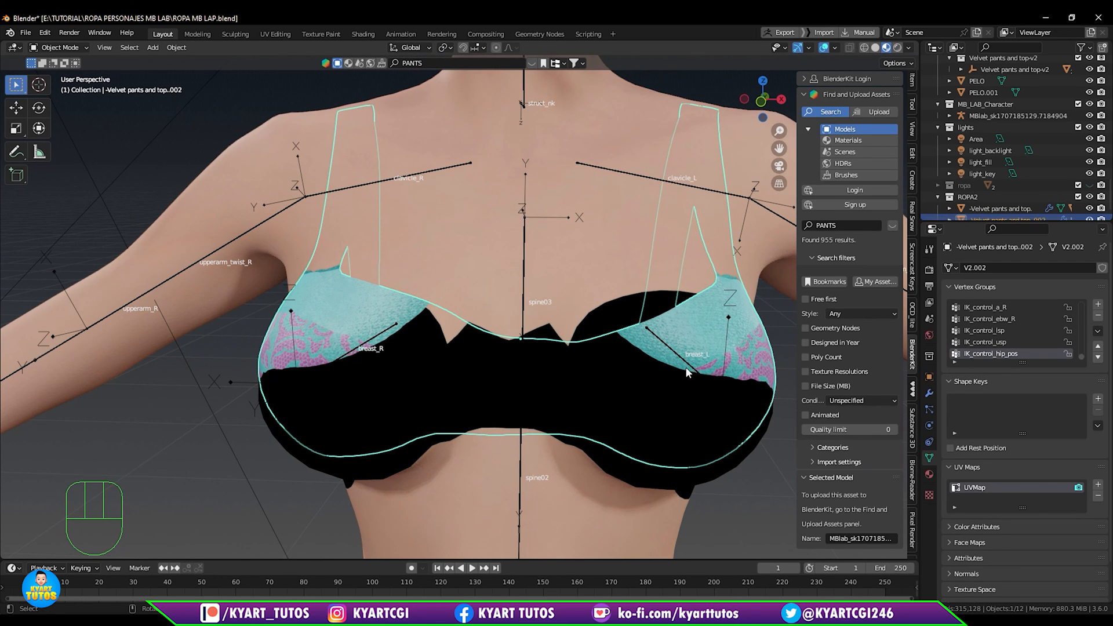
{"action": "middle_click_drag", "start_coordinate": [544, 356], "coordinate": [718, 389]}
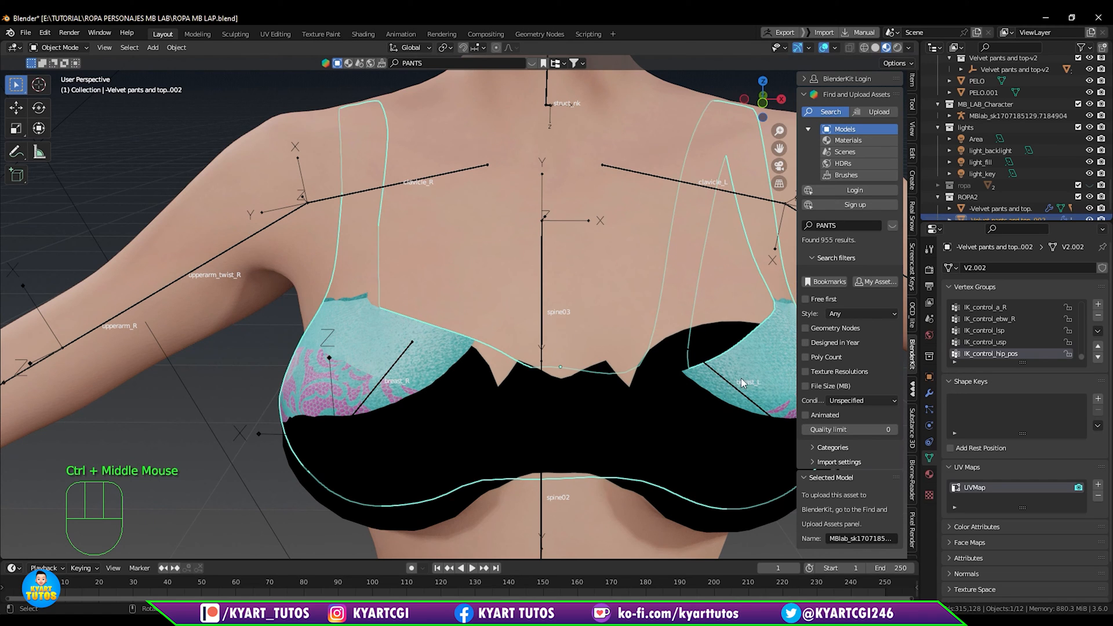
{"action": "left_click", "coordinate": [755, 372]}
{"action": "key", "text": "ctrl+Tab"}
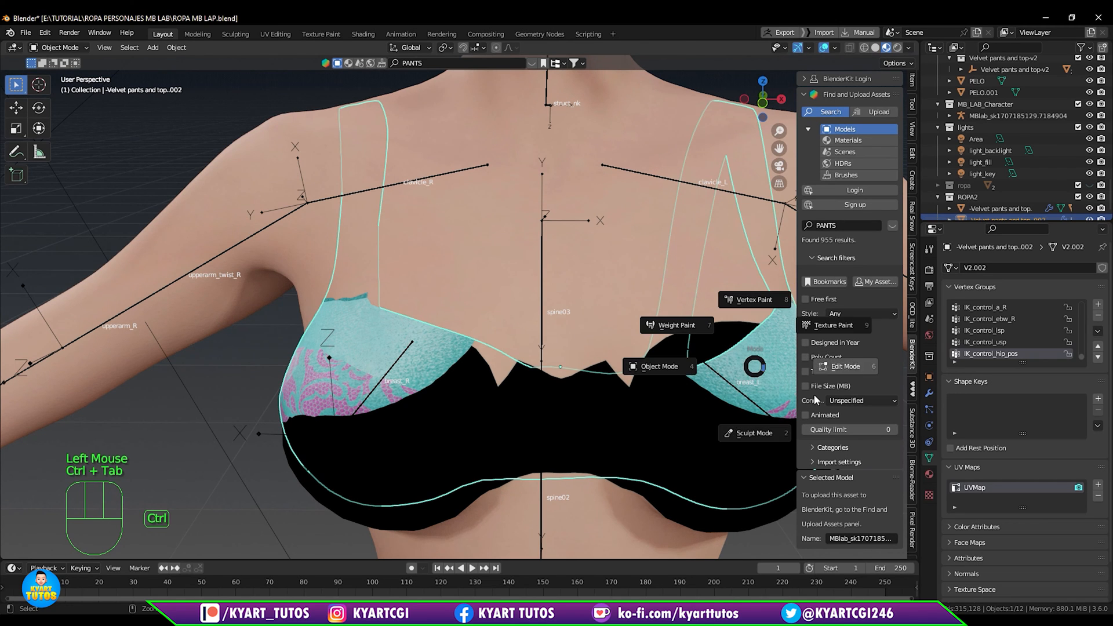
{"action": "left_click", "coordinate": [677, 334]}
{"action": "middle_click_drag", "start_coordinate": [683, 385], "coordinate": [574, 371], "text": "shift"}
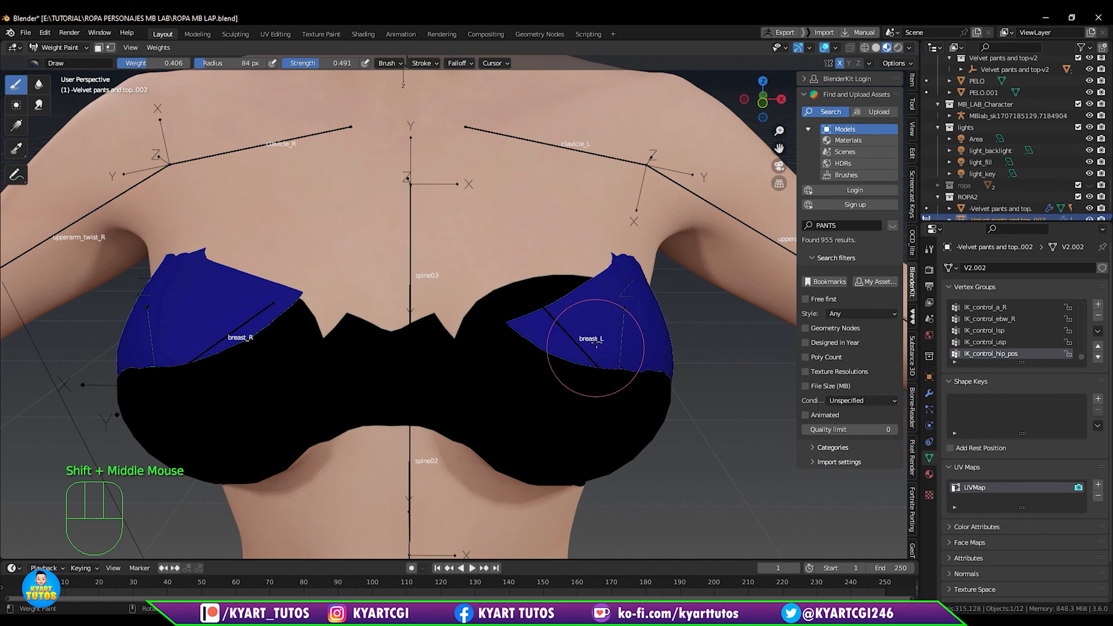
Examine the weights of the teal top's breast_R and breast_L vertex groups.
{"action": "mouse_move", "coordinate": [1086, 355]}
{"action": "left_mouse_down"}
{"action": "mouse_move", "coordinate": [1086, 302]}
{"action": "mouse_move", "coordinate": [1086, 352]}
{"action": "left_mouse_up"}
{"action": "left_click", "coordinate": [1022, 328]}
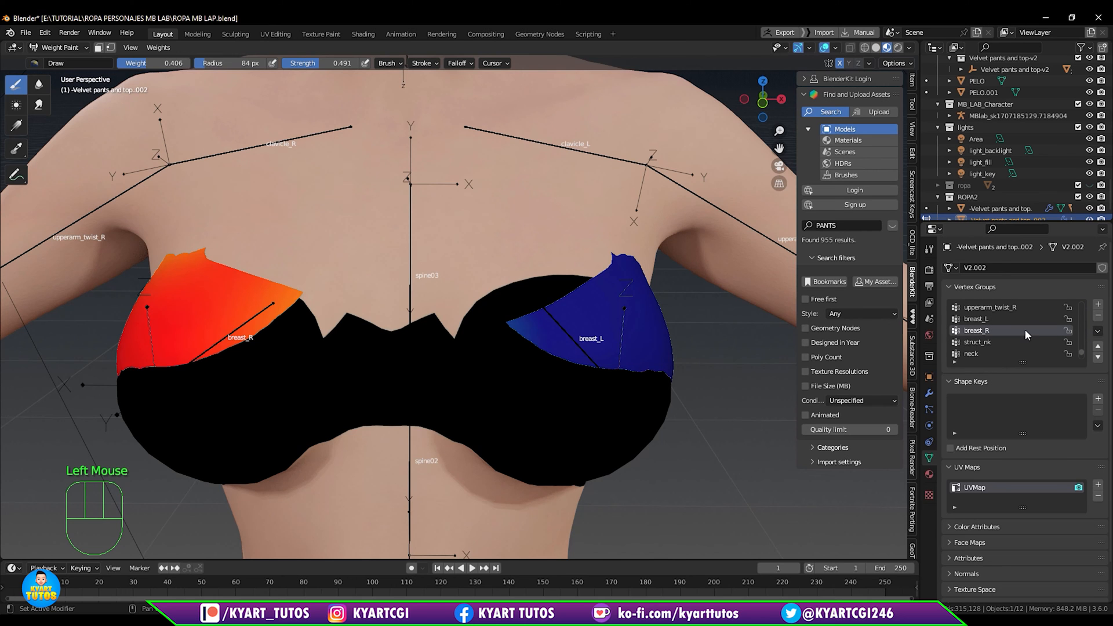
{"action": "left_click", "coordinate": [992, 321]}
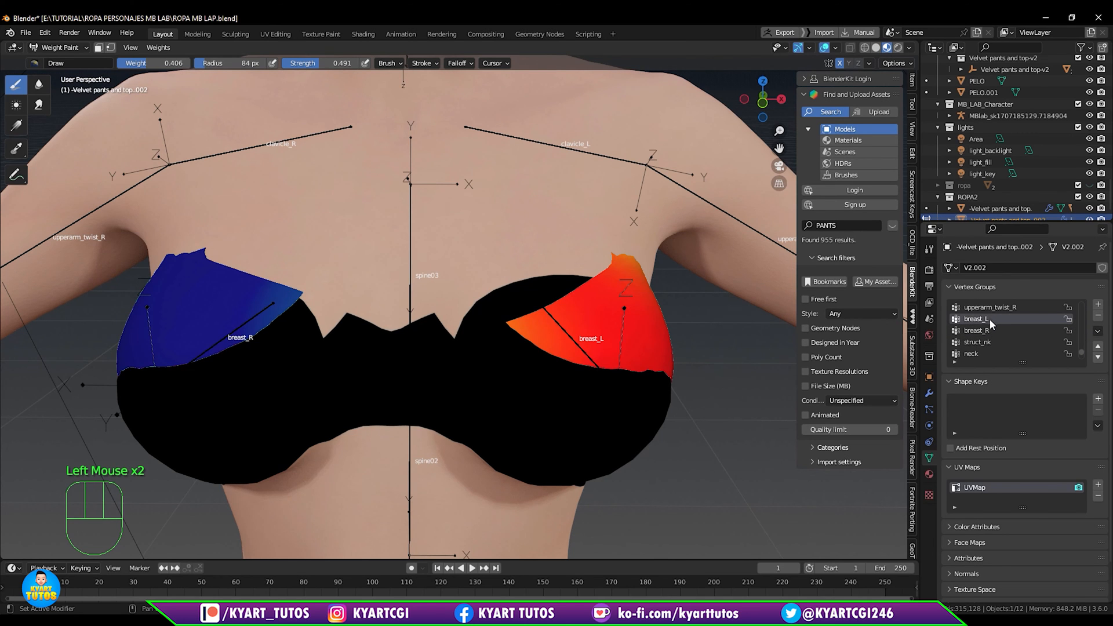
{"action": "middle_click_drag", "start_coordinate": [621, 410], "coordinate": [464, 367]}
{"action": "mouse_move", "coordinate": [544, 363]}
{"action": "middle_mouse_down"}
{"action": "mouse_move", "coordinate": [549, 342]}
{"action": "mouse_move", "coordinate": [517, 352]}
{"action": "mouse_move", "coordinate": [597, 348]}
{"action": "mouse_move", "coordinate": [582, 345]}
{"action": "middle_mouse_up"}
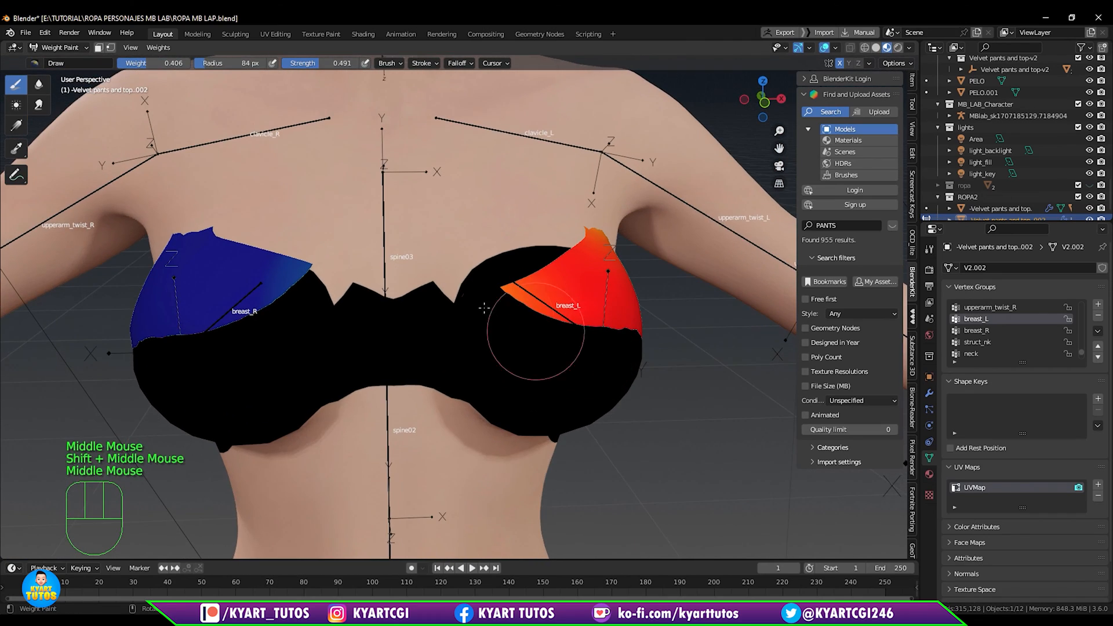
{"action": "left_click", "coordinate": [976, 331]}
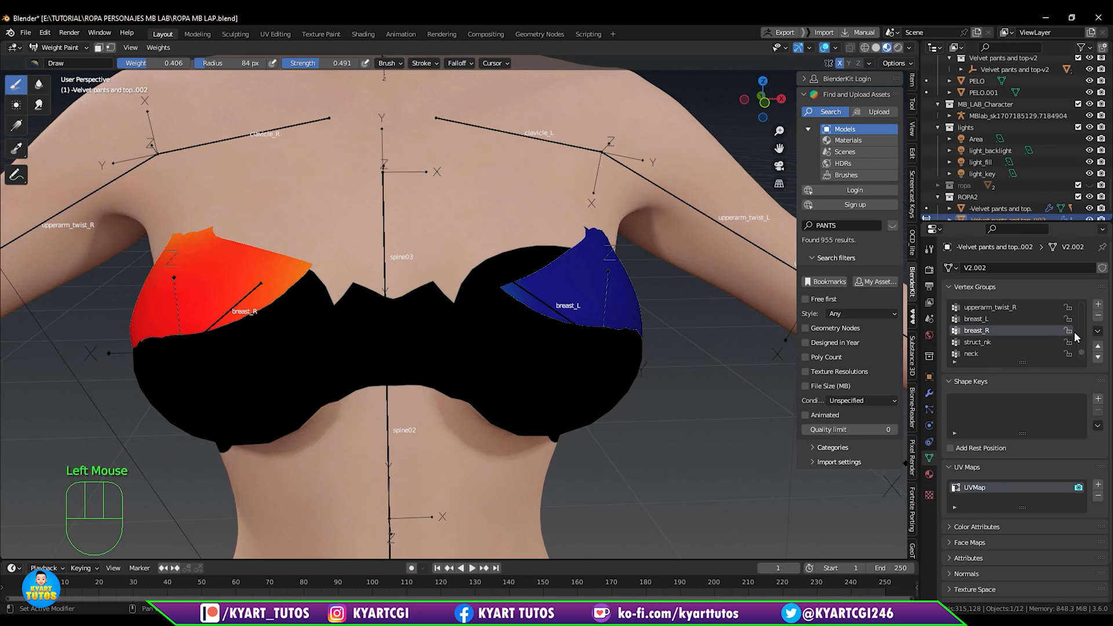
Paint the spine03 vertex group across the top's back band with the brush weight set to 1.000.
{"action": "left_click_drag", "start_coordinate": [1083, 352], "coordinate": [1082, 317]}
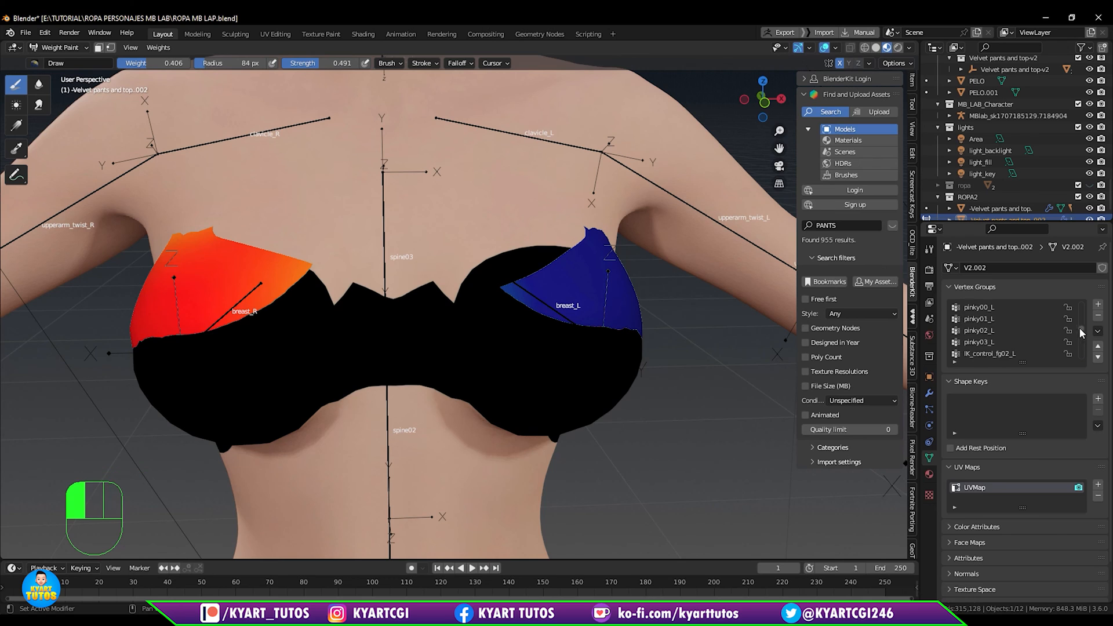
{"action": "left_click", "coordinate": [1018, 354]}
{"action": "left_click", "coordinate": [981, 355]}
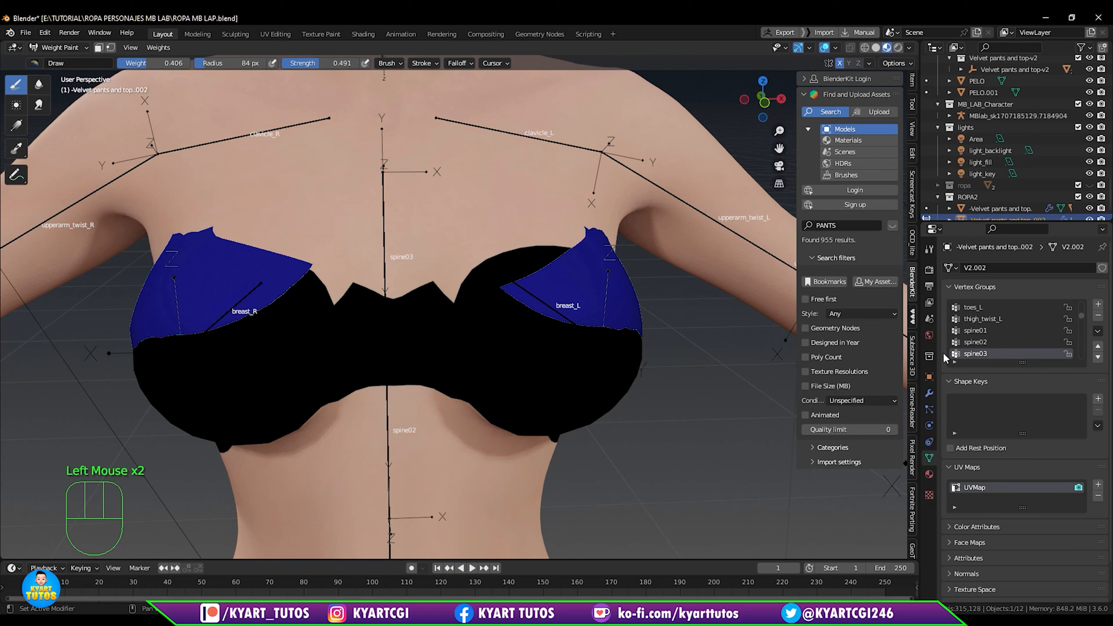
{"action": "mouse_move", "coordinate": [509, 311]}
{"action": "middle_mouse_down"}
{"action": "mouse_move", "coordinate": [515, 331]}
{"action": "mouse_move", "coordinate": [504, 243]}
{"action": "mouse_move", "coordinate": [507, 298]}
{"action": "mouse_move", "coordinate": [680, 120]}
{"action": "middle_mouse_up"}
{"action": "middle_click_drag", "start_coordinate": [530, 293], "coordinate": [731, 310]}
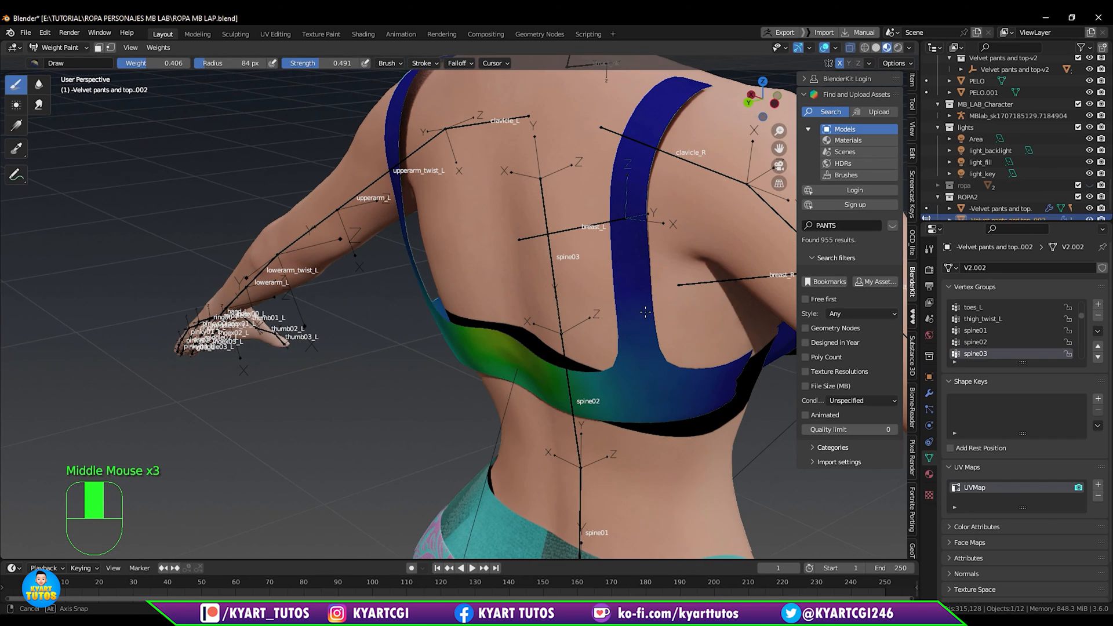
{"action": "left_click_drag", "start_coordinate": [148, 62], "coordinate": [243, 63]}
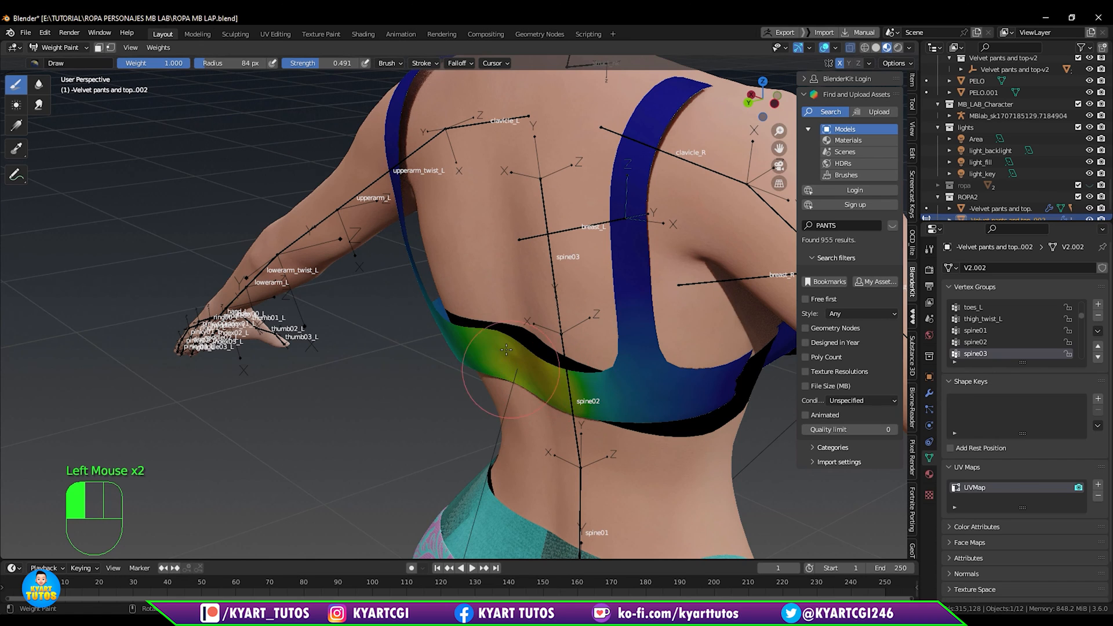
{"action": "middle_click_drag", "start_coordinate": [506, 350], "coordinate": [521, 325]}
{"action": "left_click_drag", "start_coordinate": [520, 324], "coordinate": [523, 320]}
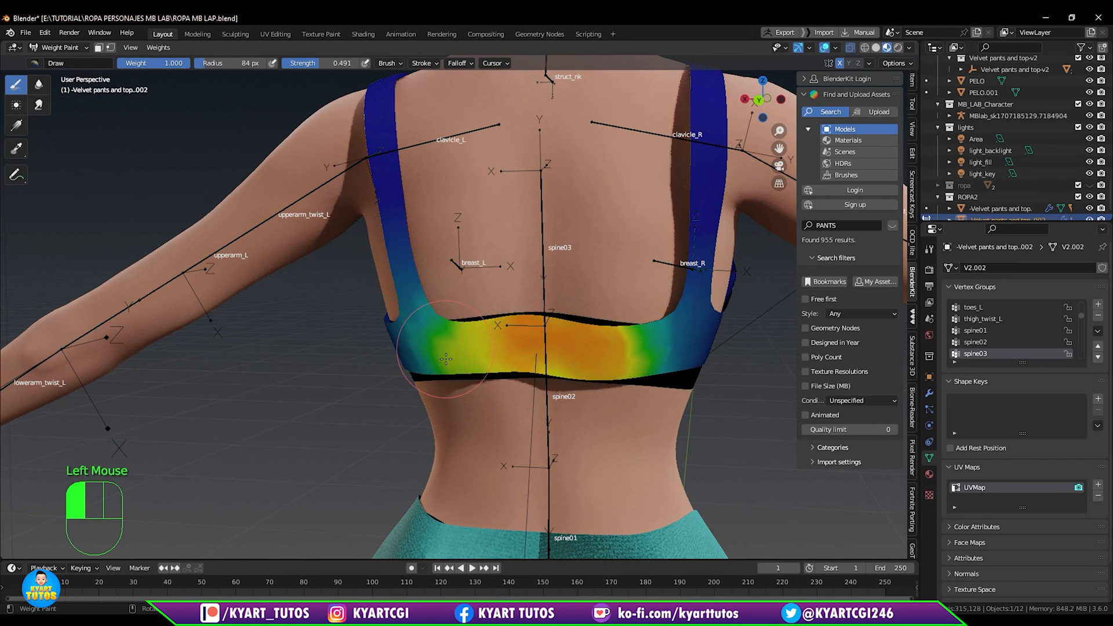
{"action": "left_click_drag", "start_coordinate": [446, 359], "coordinate": [441, 312]}
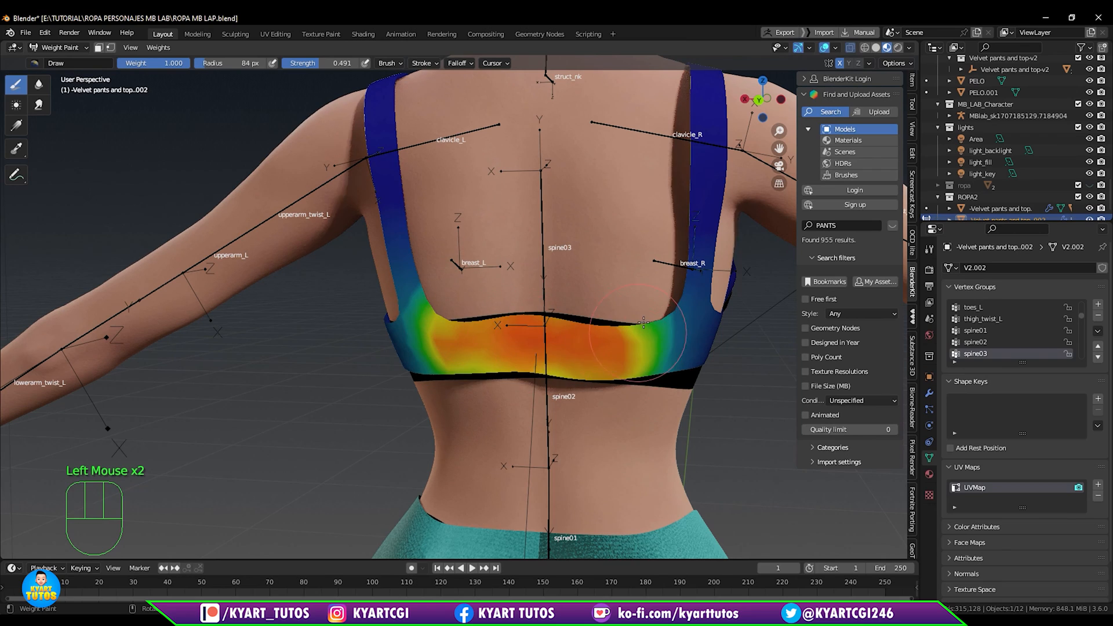
Make clavicle_L the active vertex group and touch up its weight on the top's left shoulder strap.
{"action": "middle_click_drag", "start_coordinate": [630, 347], "coordinate": [482, 198]}
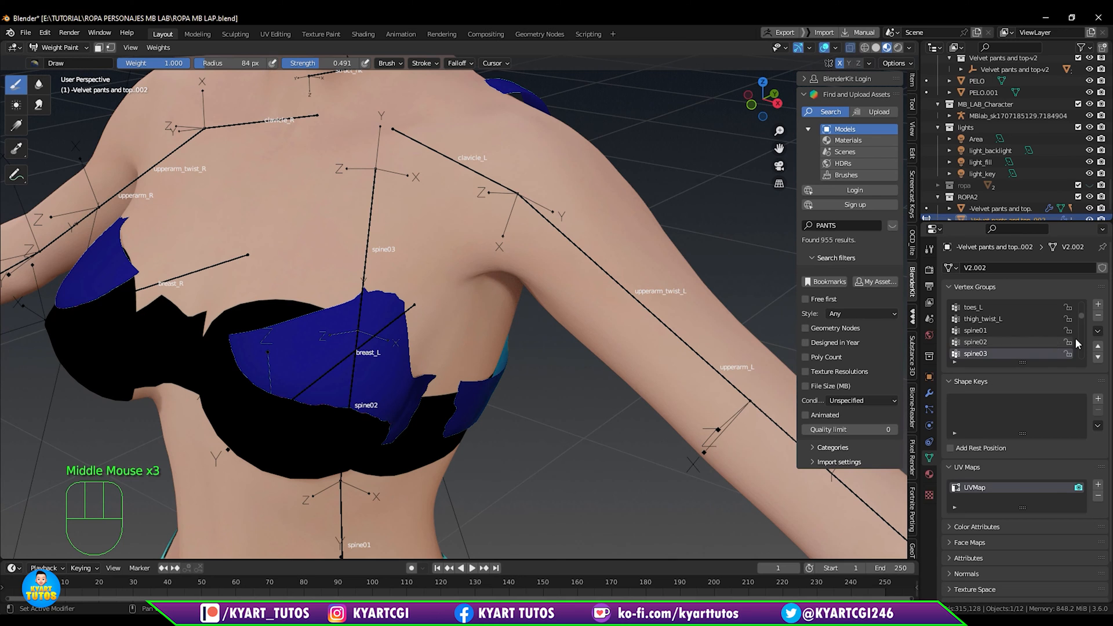
{"action": "left_click_drag", "start_coordinate": [1082, 317], "coordinate": [1085, 319]}
{"action": "left_click", "coordinate": [981, 319]}
{"action": "middle_click_drag", "start_coordinate": [688, 290], "coordinate": [663, 398]}
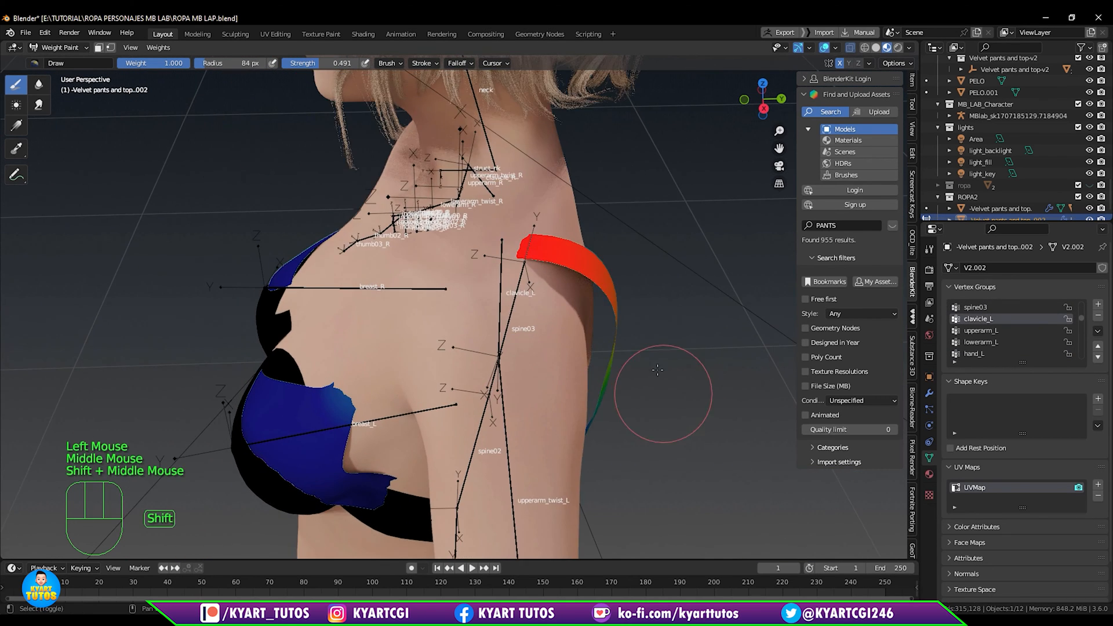
{"action": "middle_click_drag", "start_coordinate": [655, 354], "coordinate": [759, 319]}
{"action": "middle_click_drag", "start_coordinate": [667, 319], "coordinate": [731, 326]}
{"action": "mouse_move", "coordinate": [695, 321]}
{"action": "middle_mouse_down"}
{"action": "mouse_move", "coordinate": [703, 330]}
{"action": "mouse_move", "coordinate": [488, 276]}
{"action": "mouse_move", "coordinate": [494, 290]}
{"action": "middle_mouse_up"}
{"action": "mouse_move", "coordinate": [503, 302]}
{"action": "left_mouse_down"}
{"action": "mouse_move", "coordinate": [513, 342]}
{"action": "mouse_move", "coordinate": [509, 323]}
{"action": "left_mouse_up"}
{"action": "mouse_move", "coordinate": [509, 322]}
{"action": "middle_mouse_down"}
{"action": "mouse_move", "coordinate": [688, 346]}
{"action": "mouse_move", "coordinate": [659, 336]}
{"action": "middle_mouse_up"}
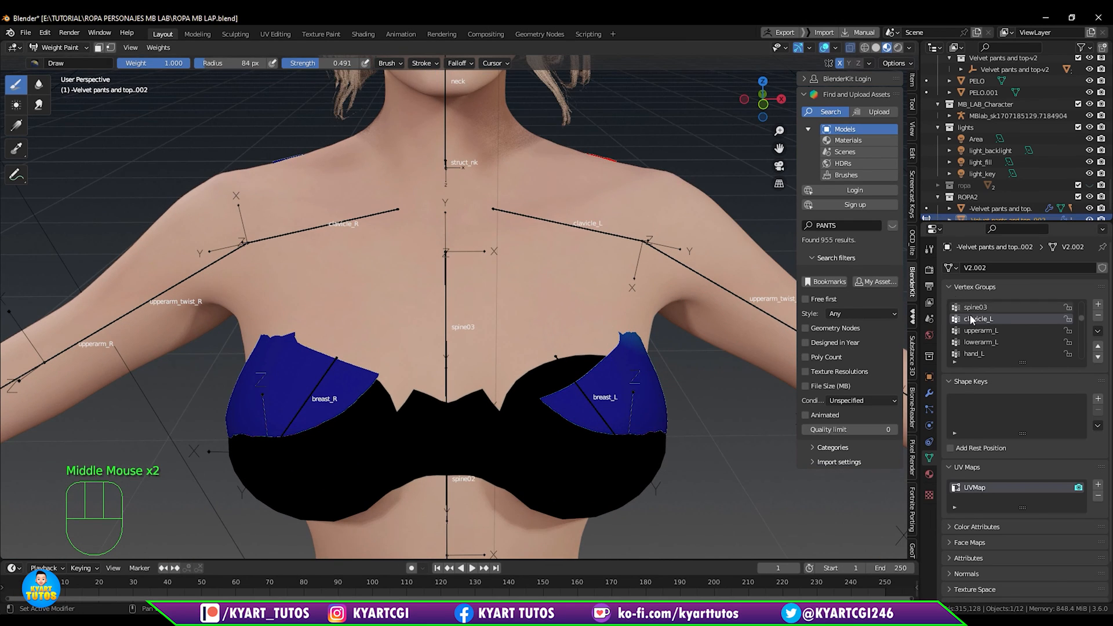
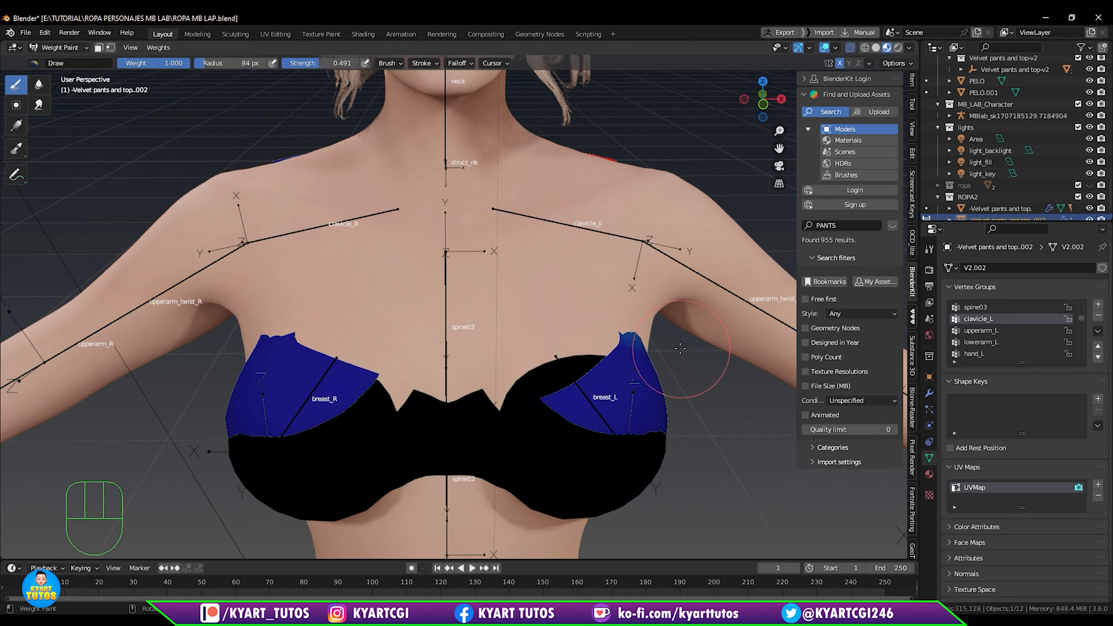
Take the teal top out of Weight Paint mode and return to Object Mode.
{"action": "key", "text": "ctrl"}
{"action": "key", "text": "Tab"}
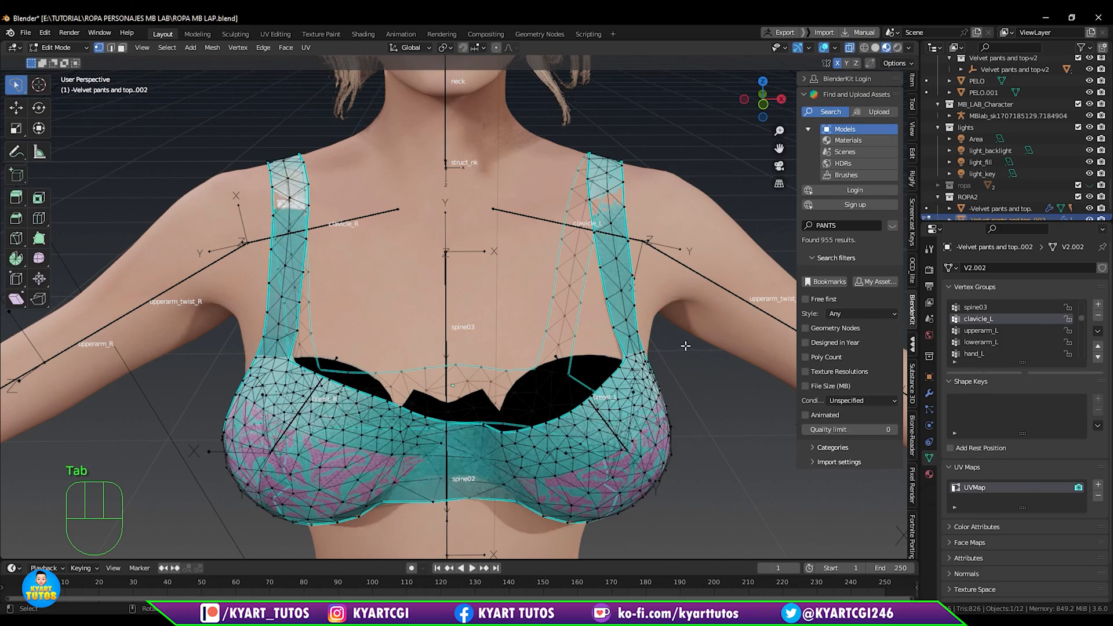
{"action": "mouse_move", "coordinate": [687, 355]}
{"action": "middle_mouse_down"}
{"action": "mouse_move", "coordinate": [748, 365]}
{"action": "mouse_move", "coordinate": [704, 369]}
{"action": "mouse_move", "coordinate": [731, 356]}
{"action": "mouse_move", "coordinate": [742, 382]}
{"action": "middle_mouse_up"}
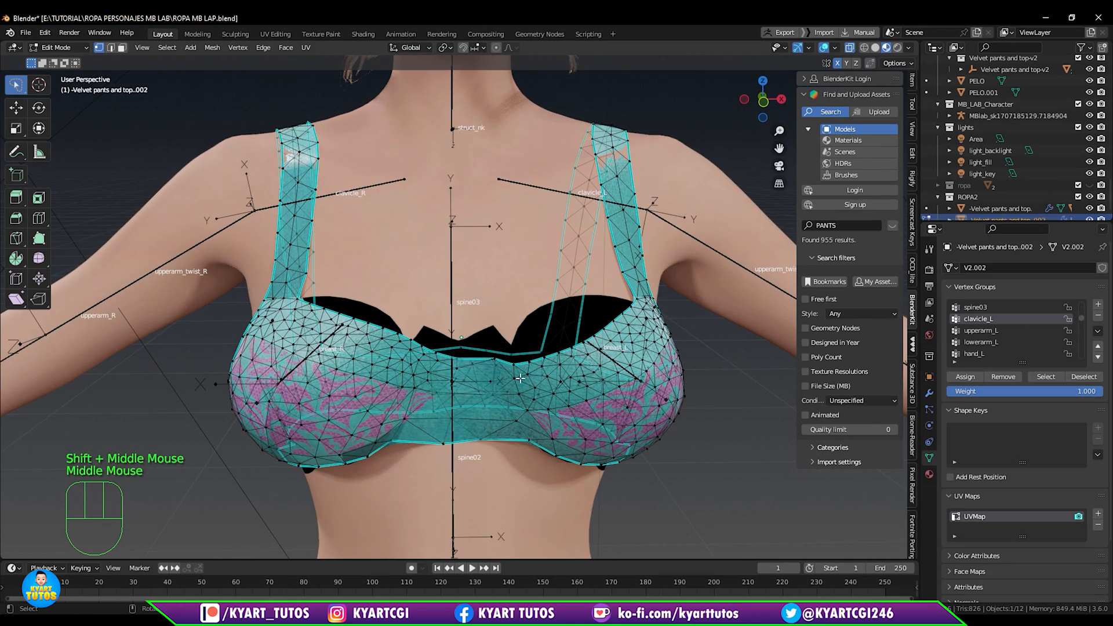
{"action": "key", "text": "ctrl+Tab"}
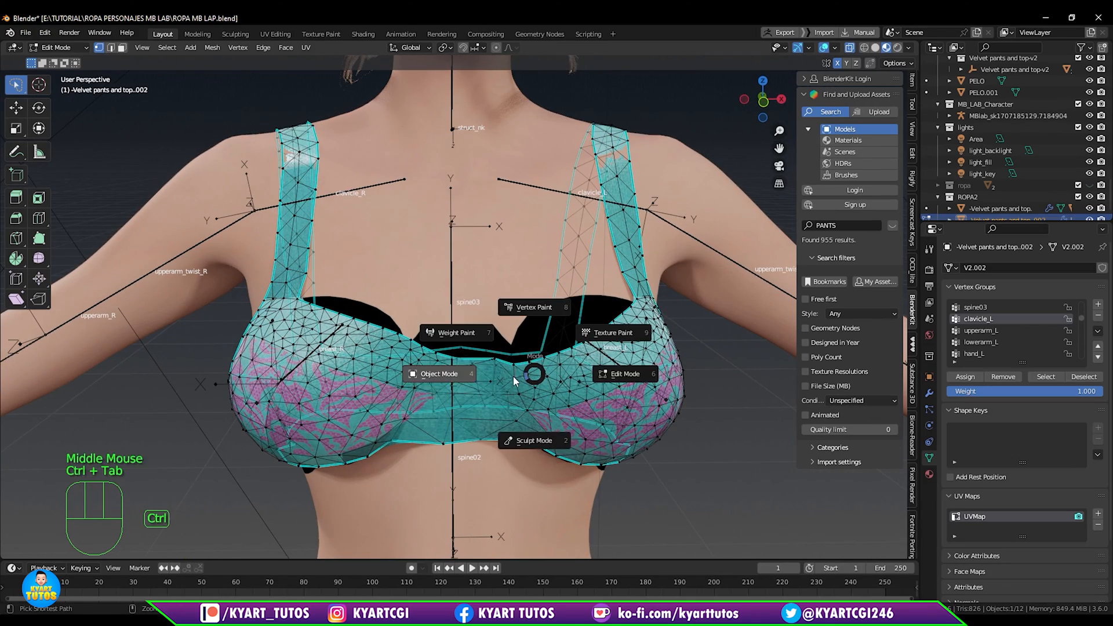
{"action": "left_click", "coordinate": [445, 381]}
Select the character's skeleton and toggle its bone name display off and on again.
{"action": "left_click", "coordinate": [448, 303]}
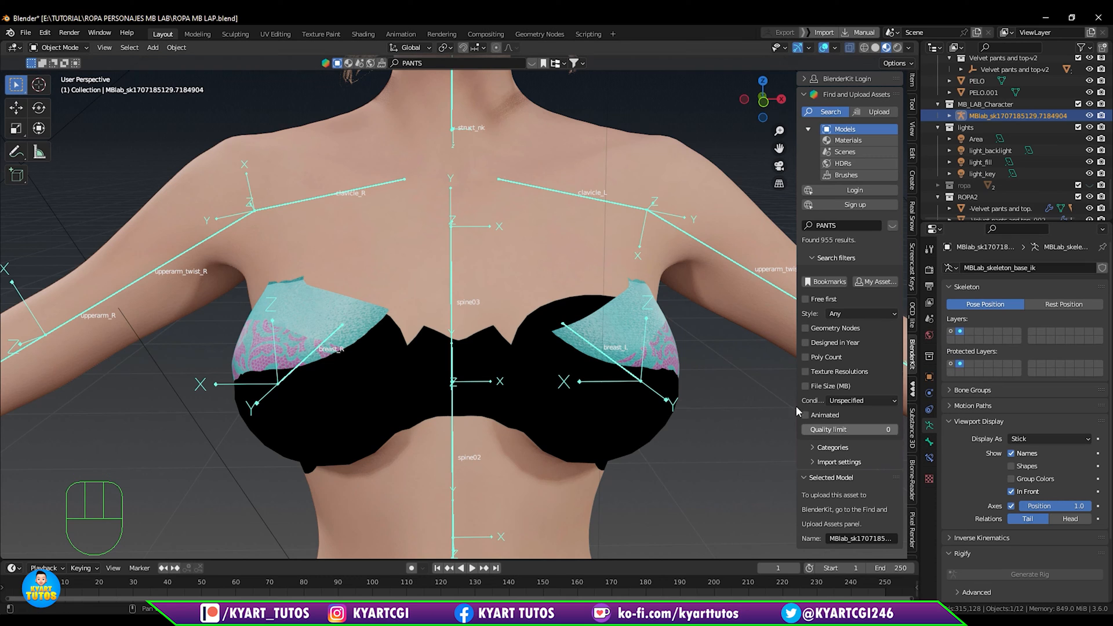
{"action": "middle_click_drag", "start_coordinate": [688, 340], "coordinate": [680, 343], "text": "shift"}
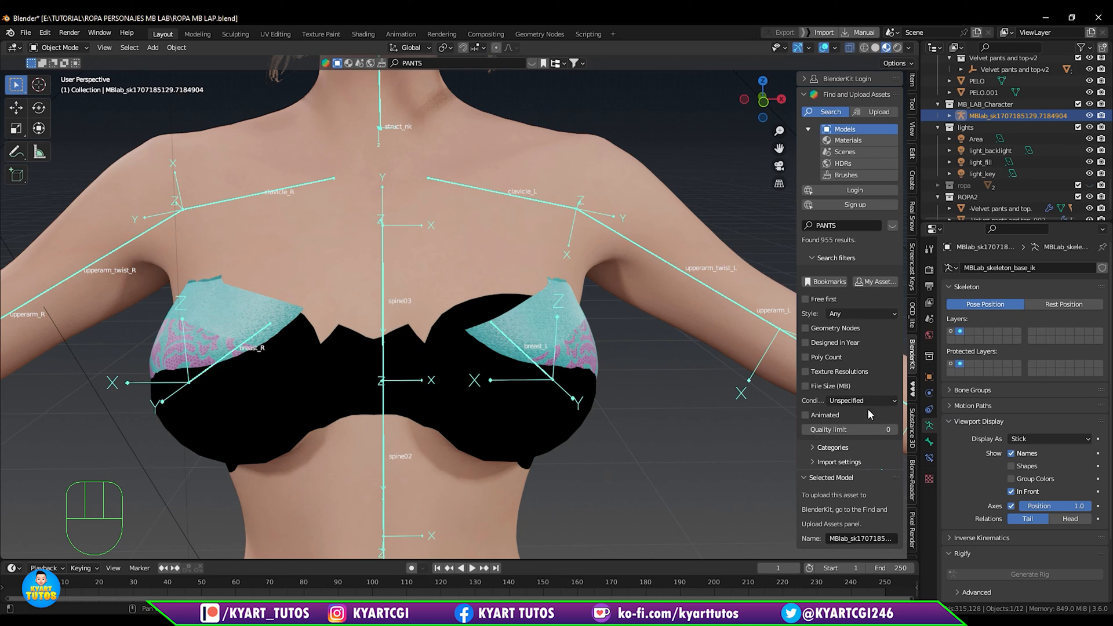
{"action": "left_click", "coordinate": [930, 441]}
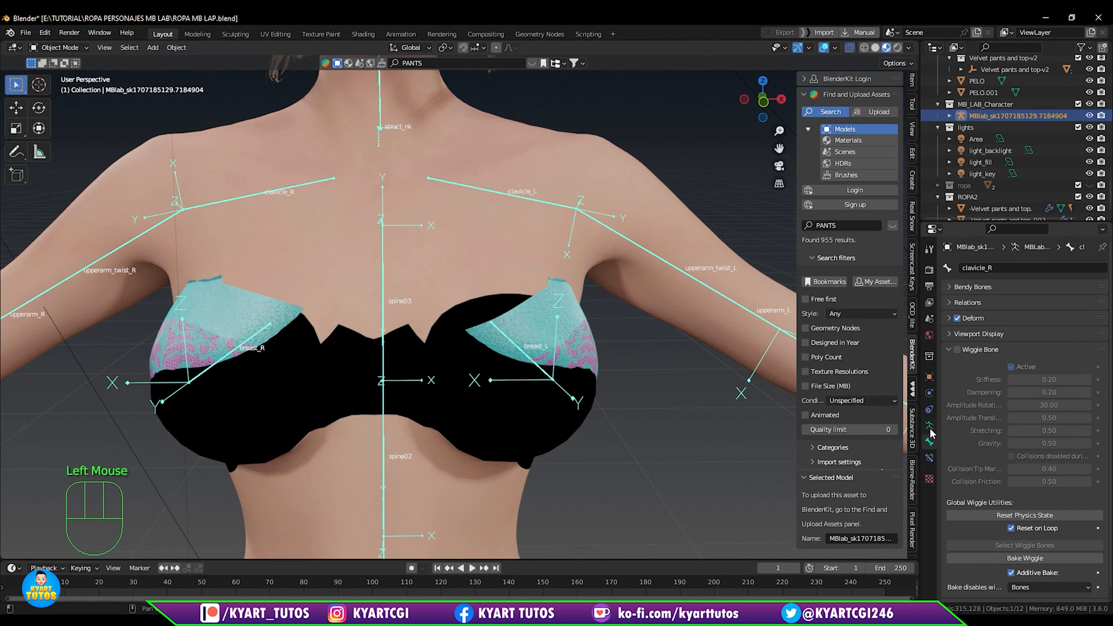
{"action": "left_click", "coordinate": [931, 428]}
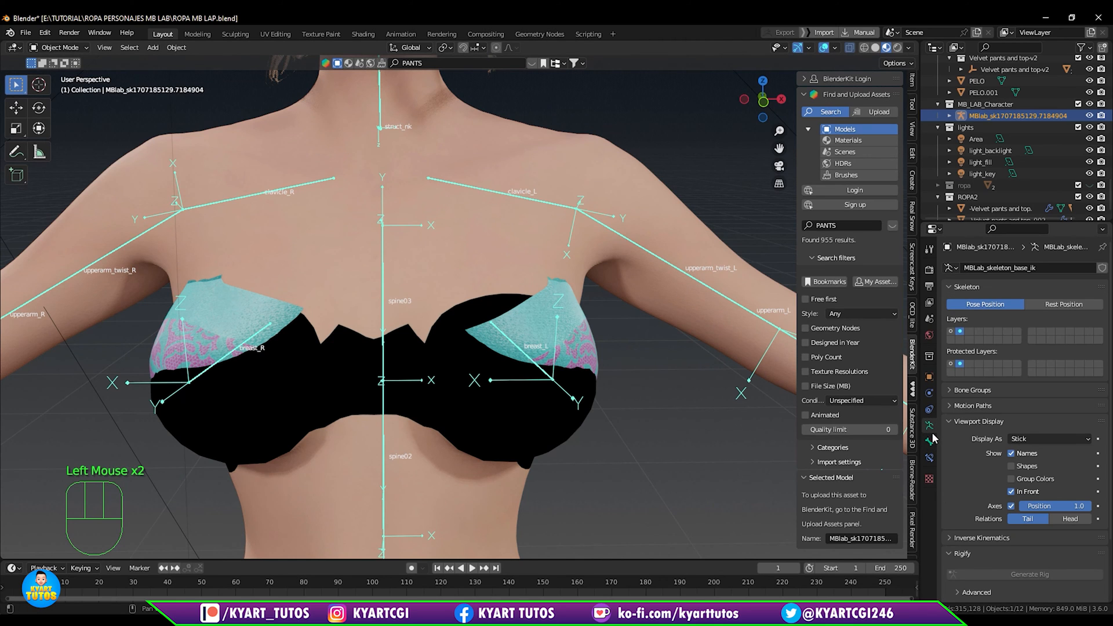
{"action": "left_click", "coordinate": [1012, 454]}
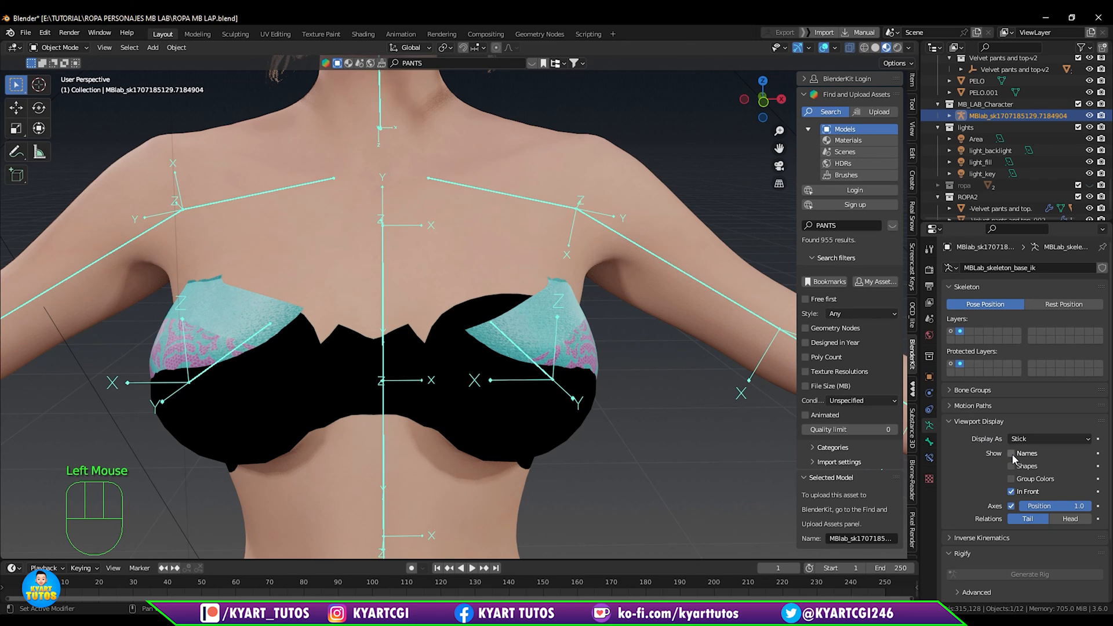
{"action": "left_click", "coordinate": [1013, 454]}
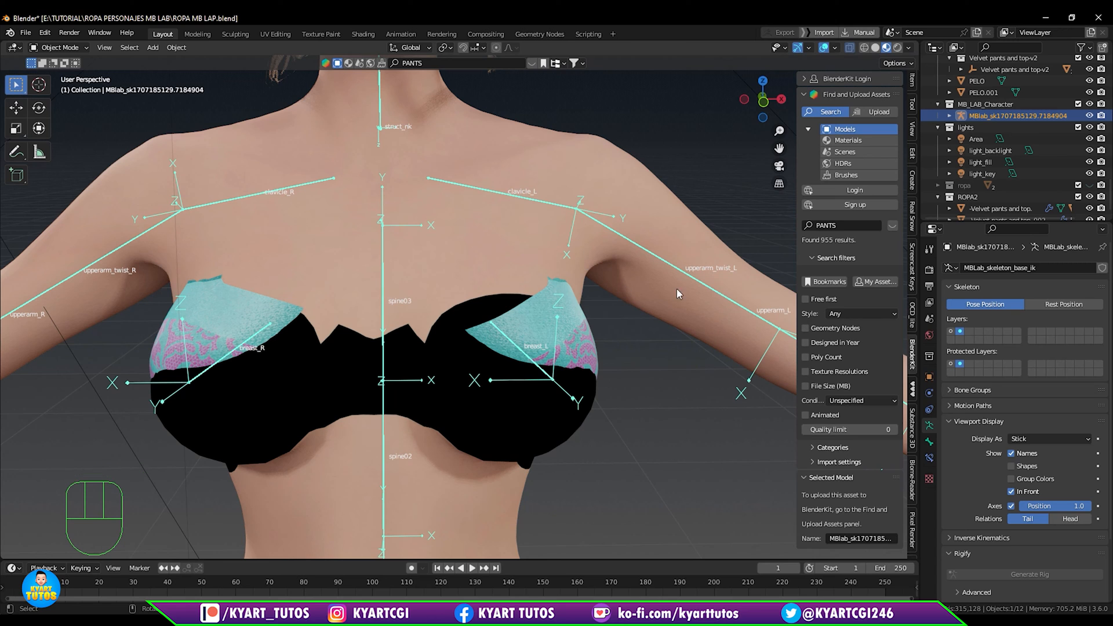
Select the teal top, make breast_L its active vertex group, and select that group's vertices in Edit Mode.
{"action": "middle_click", "coordinate": [609, 387]}
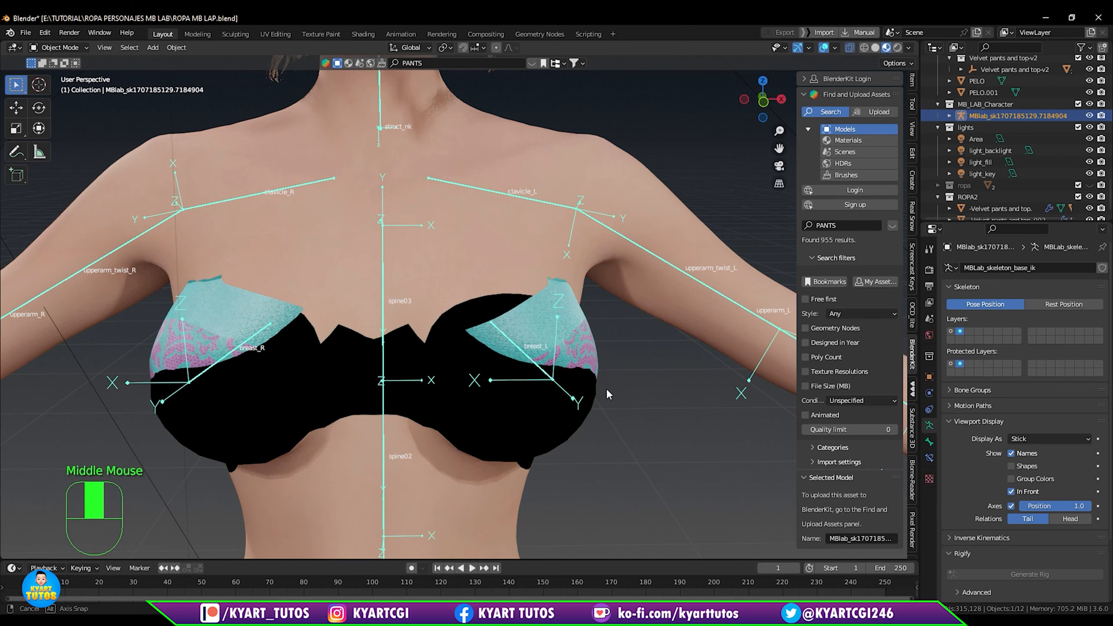
{"action": "left_click", "coordinate": [592, 366]}
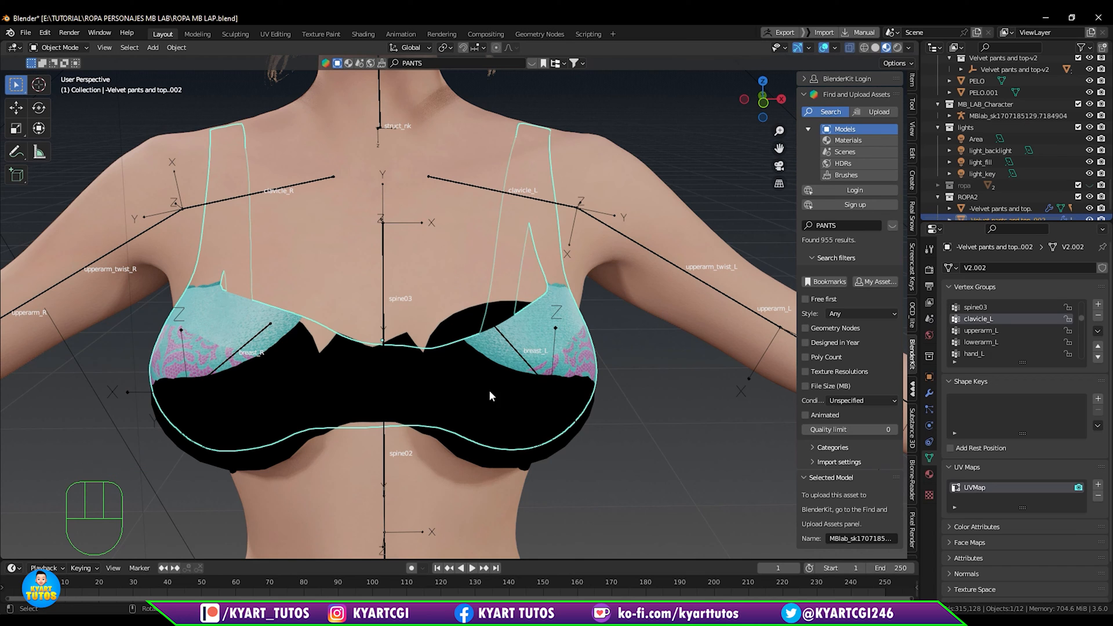
{"action": "middle_click_drag", "start_coordinate": [562, 375], "coordinate": [572, 386]}
{"action": "left_click_drag", "start_coordinate": [1082, 319], "coordinate": [1083, 355]}
{"action": "left_click", "coordinate": [1011, 332]}
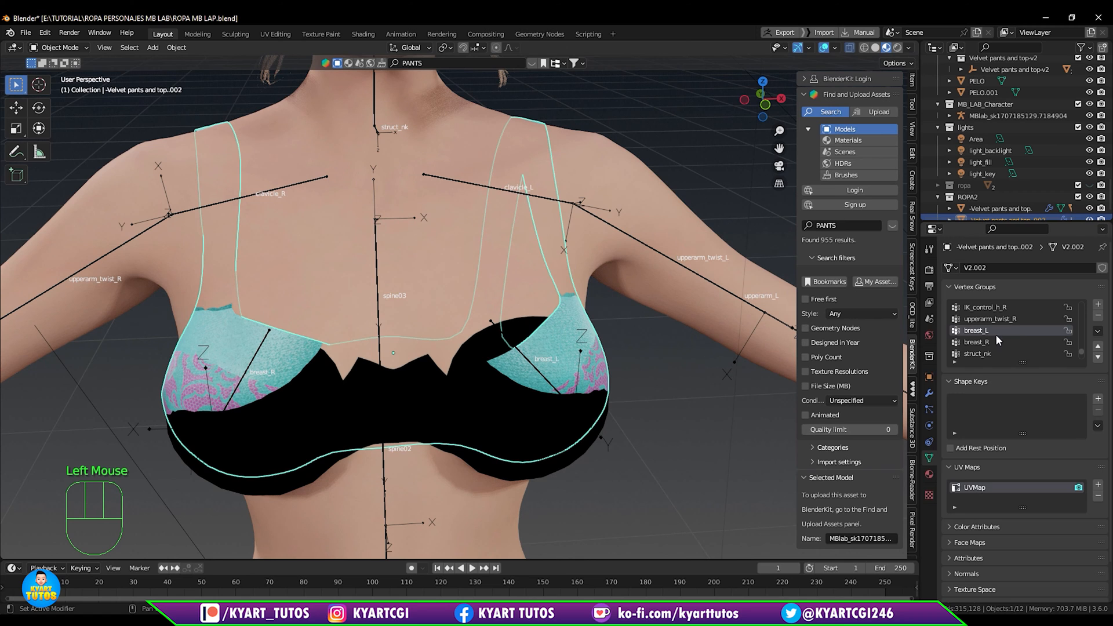
{"action": "key", "text": "Tab"}
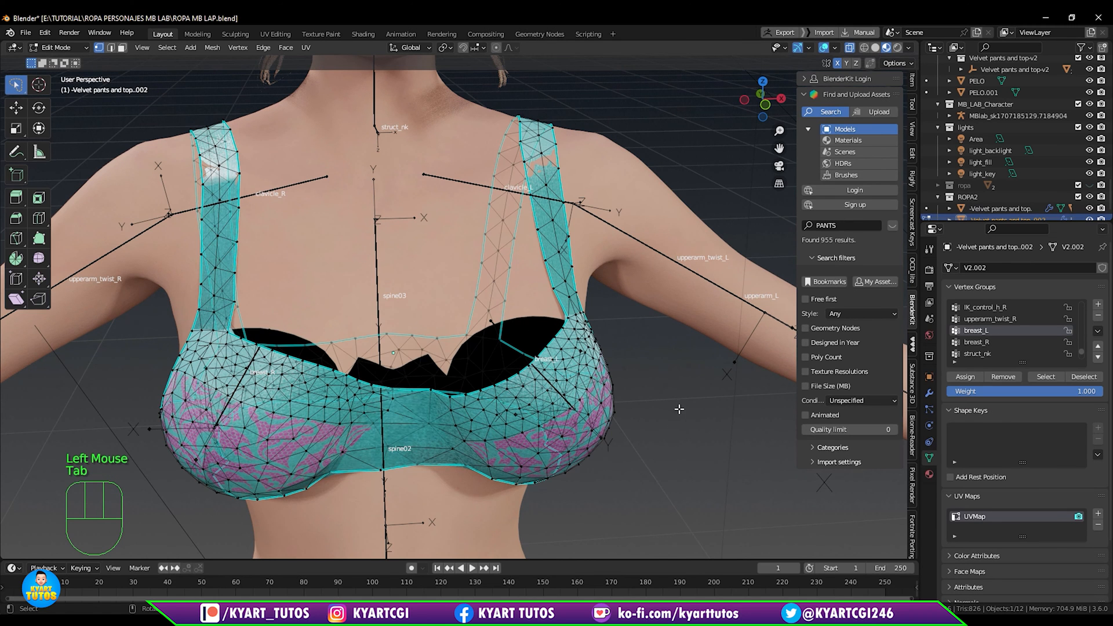
{"action": "left_click", "coordinate": [1046, 377]}
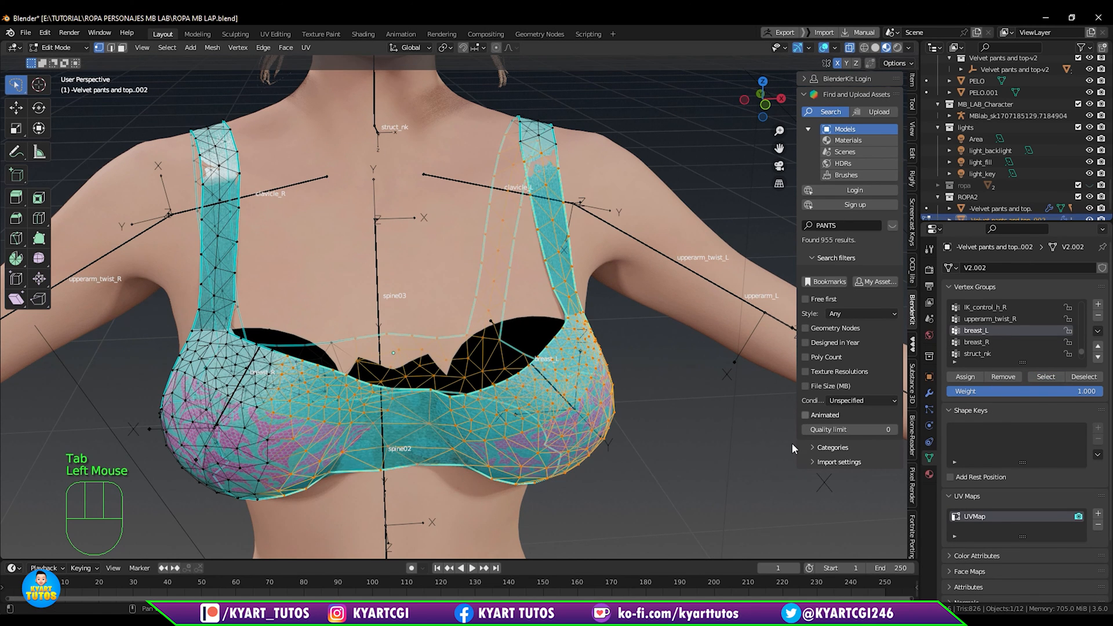
Examine which vertices of the teal top belong to the breast_L group, from the front and at an angle.
{"action": "middle_click_drag", "start_coordinate": [794, 448], "coordinate": [626, 446]}
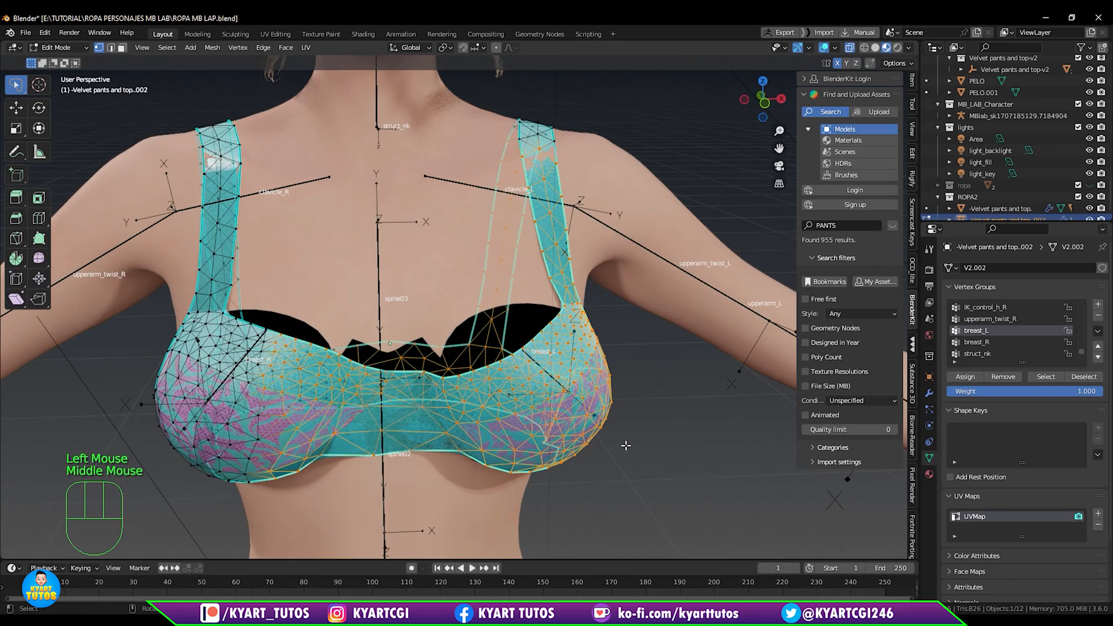
{"action": "middle_click_drag", "start_coordinate": [510, 387], "coordinate": [517, 386]}
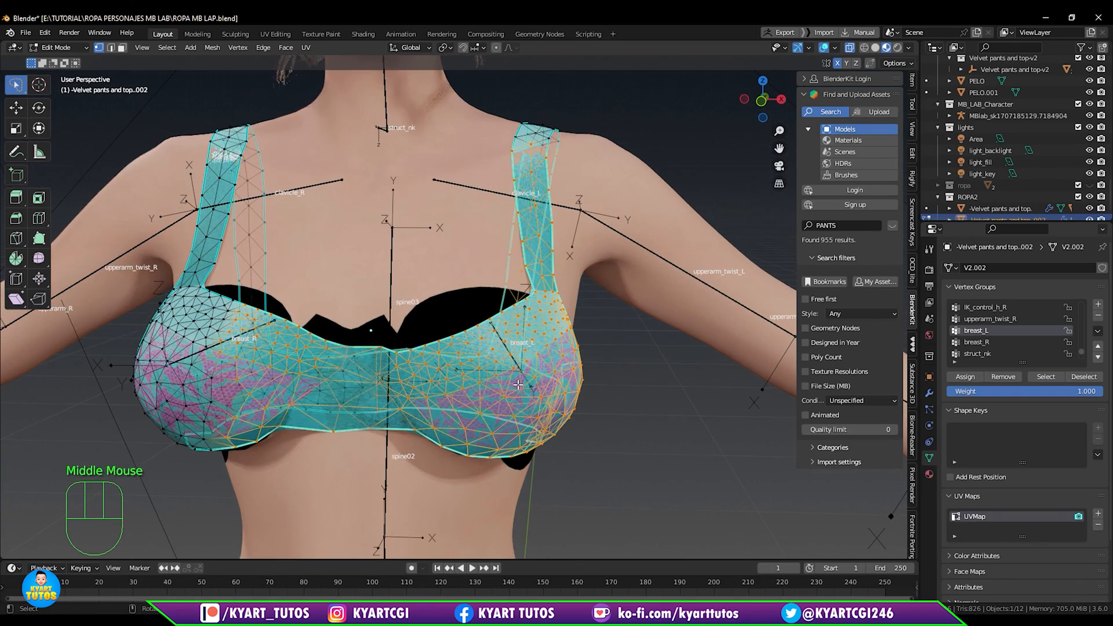
{"action": "key", "text": "q"}
{"action": "key", "text": "KP_1"}
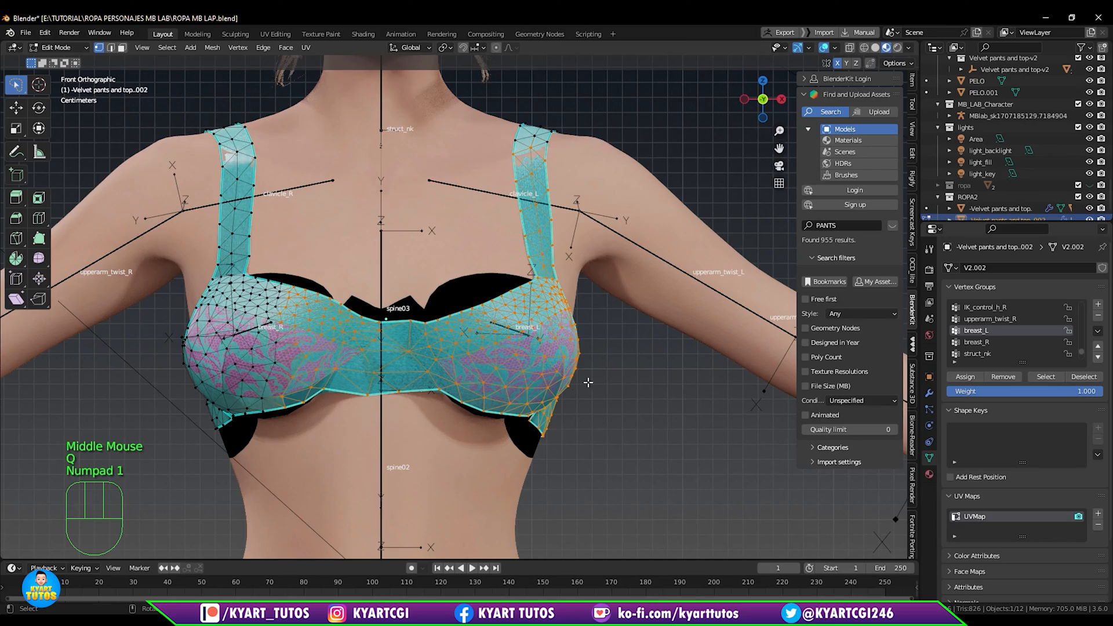
{"action": "middle_click_drag", "start_coordinate": [623, 390], "coordinate": [679, 368], "text": "ctrl"}
{"action": "middle_click_drag", "start_coordinate": [679, 369], "coordinate": [674, 422], "text": "ctrl"}
{"action": "middle_click_drag", "start_coordinate": [419, 466], "coordinate": [453, 446]}
{"action": "middle_click_drag", "start_coordinate": [539, 406], "coordinate": [557, 394]}
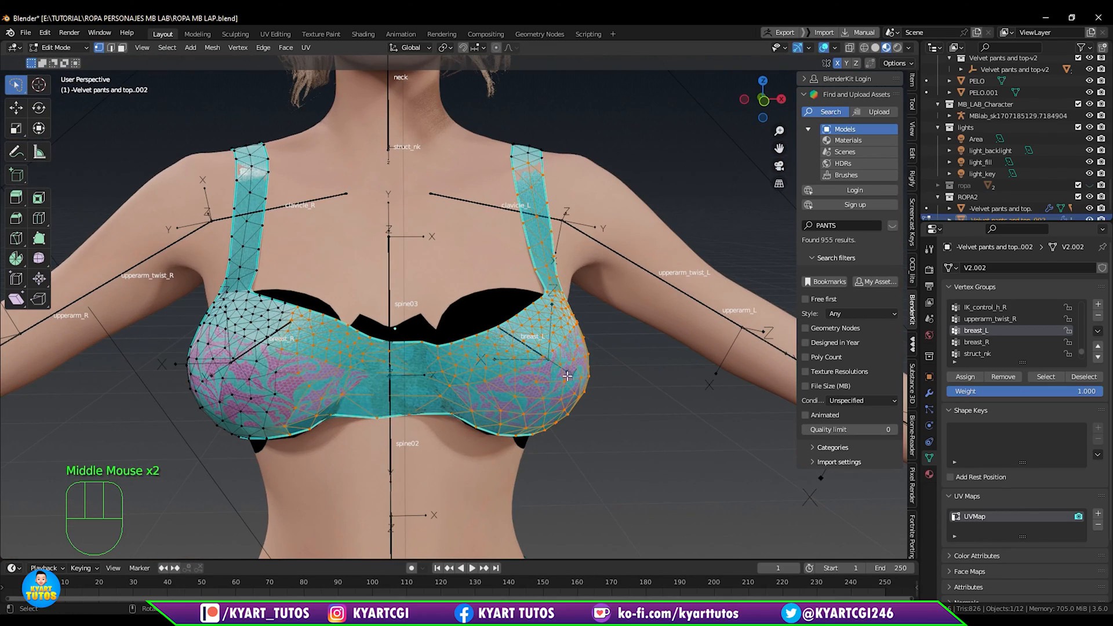
Switch the viewport to solid shading, remove the selected vertices from the breast_L group, and clear the selection.
{"action": "left_click", "coordinate": [875, 48]}
{"action": "middle_click_drag", "start_coordinate": [628, 357], "coordinate": [632, 340], "text": "ctrl"}
{"action": "middle_click_drag", "start_coordinate": [661, 374], "coordinate": [717, 372], "text": "shift"}
{"action": "middle_click_drag", "start_coordinate": [689, 382], "coordinate": [680, 382]}
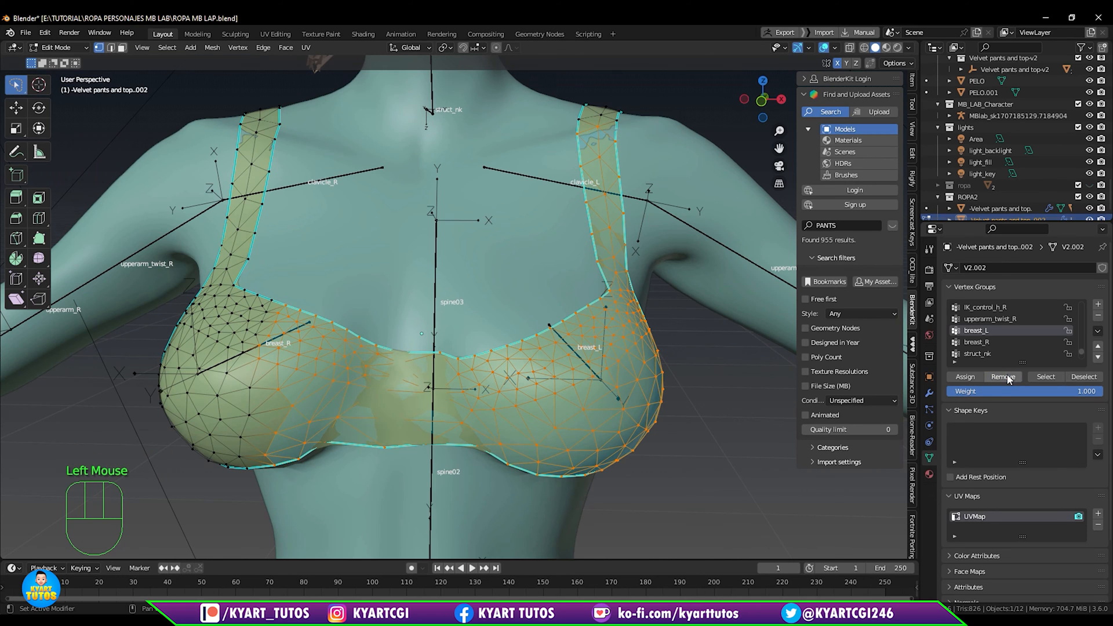
{"action": "key", "text": "KP_1"}
{"action": "left_click", "coordinate": [732, 416]}
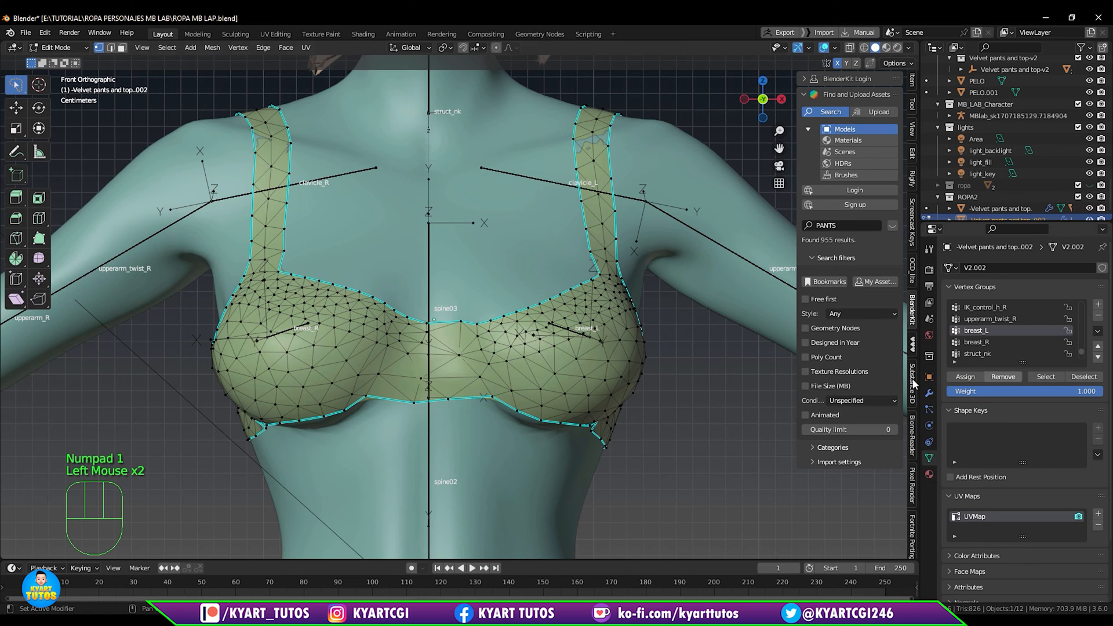
Select only the vertices of the top's left cup and assign them to the breast_L group with weight 1.000.
{"action": "key", "text": "q"}
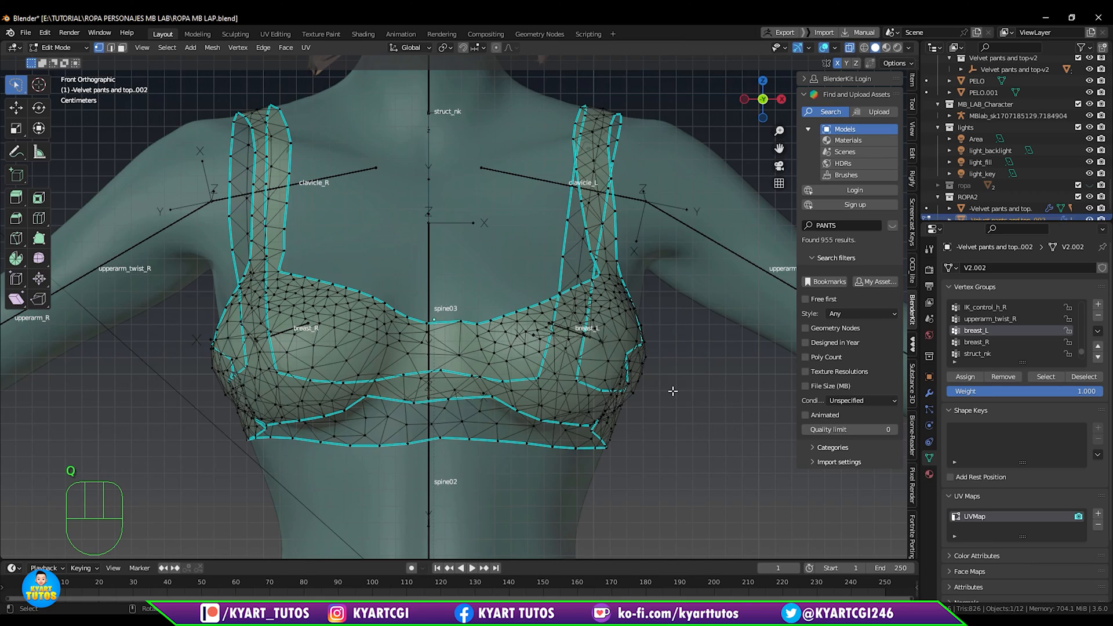
{"action": "key", "text": "q"}
{"action": "middle_click_drag", "start_coordinate": [673, 390], "coordinate": [657, 399]}
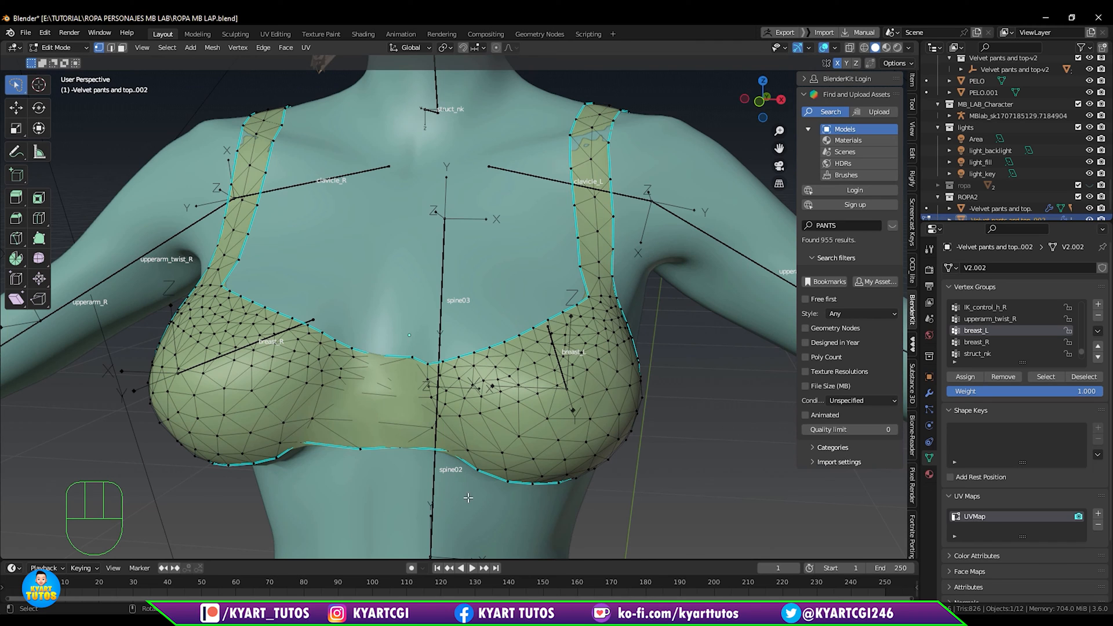
{"action": "mouse_move", "coordinate": [469, 498]}
{"action": "left_mouse_down"}
{"action": "mouse_move", "coordinate": [415, 438]}
{"action": "mouse_move", "coordinate": [439, 312]}
{"action": "mouse_move", "coordinate": [464, 287]}
{"action": "mouse_move", "coordinate": [563, 262]}
{"action": "mouse_move", "coordinate": [644, 303]}
{"action": "mouse_move", "coordinate": [649, 480]}
{"action": "mouse_move", "coordinate": [461, 490]}
{"action": "mouse_move", "coordinate": [437, 478]}
{"action": "left_mouse_up"}
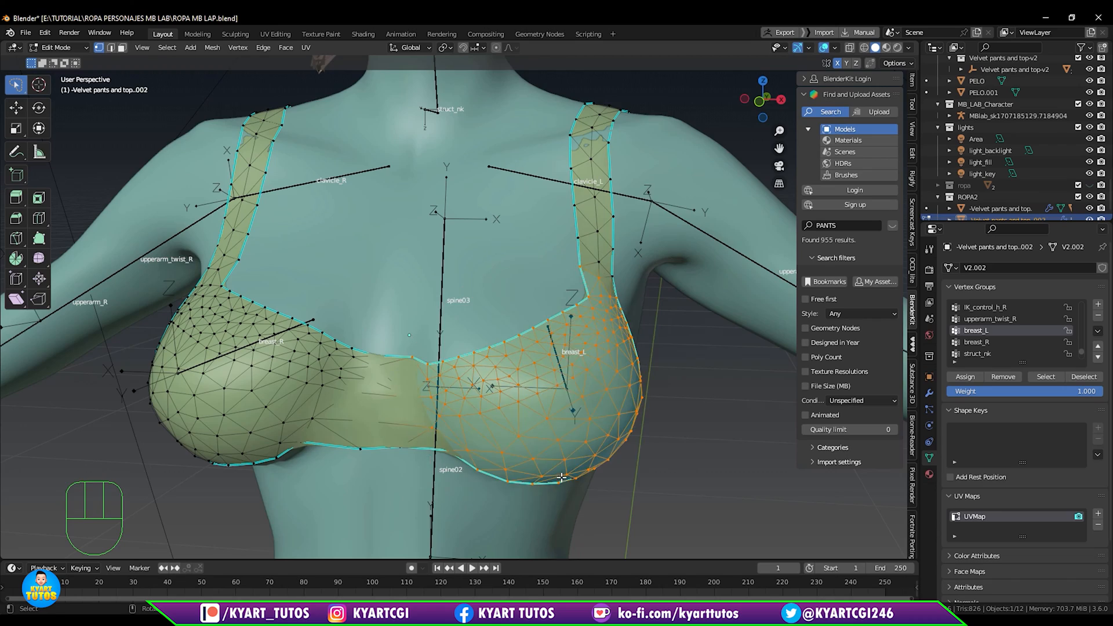
{"action": "middle_click_drag", "start_coordinate": [562, 477], "coordinate": [425, 492]}
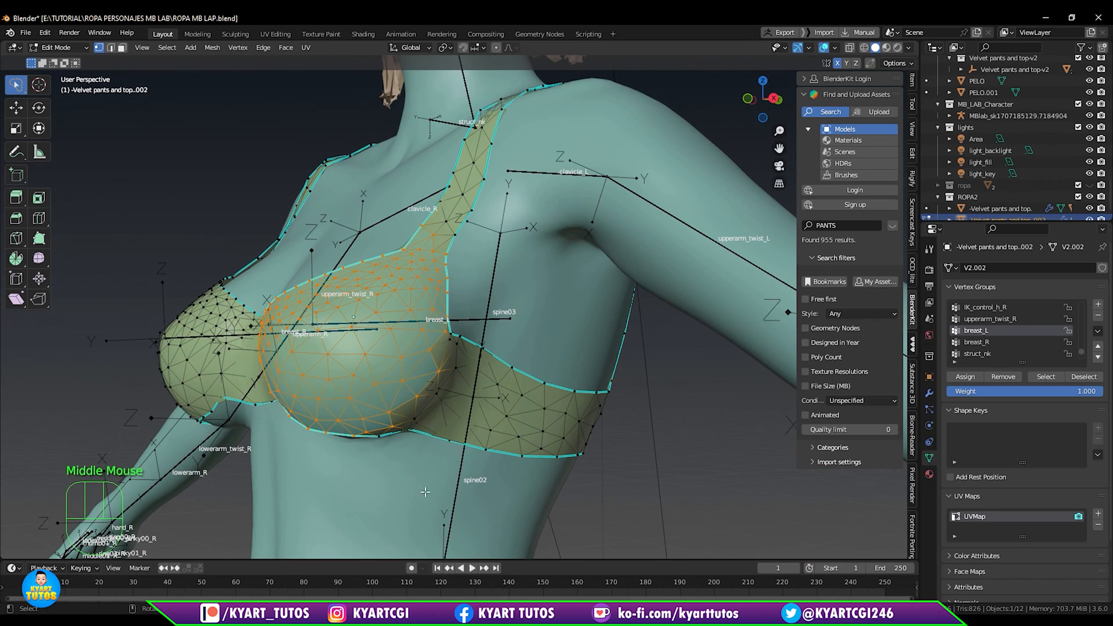
{"action": "mouse_move", "coordinate": [371, 462]}
{"action": "left_mouse_down", "text": "shift"}
{"action": "mouse_move", "coordinate": [437, 319]}
{"action": "mouse_move", "coordinate": [339, 446]}
{"action": "mouse_move", "coordinate": [360, 461]}
{"action": "left_mouse_up", "text": "shift"}
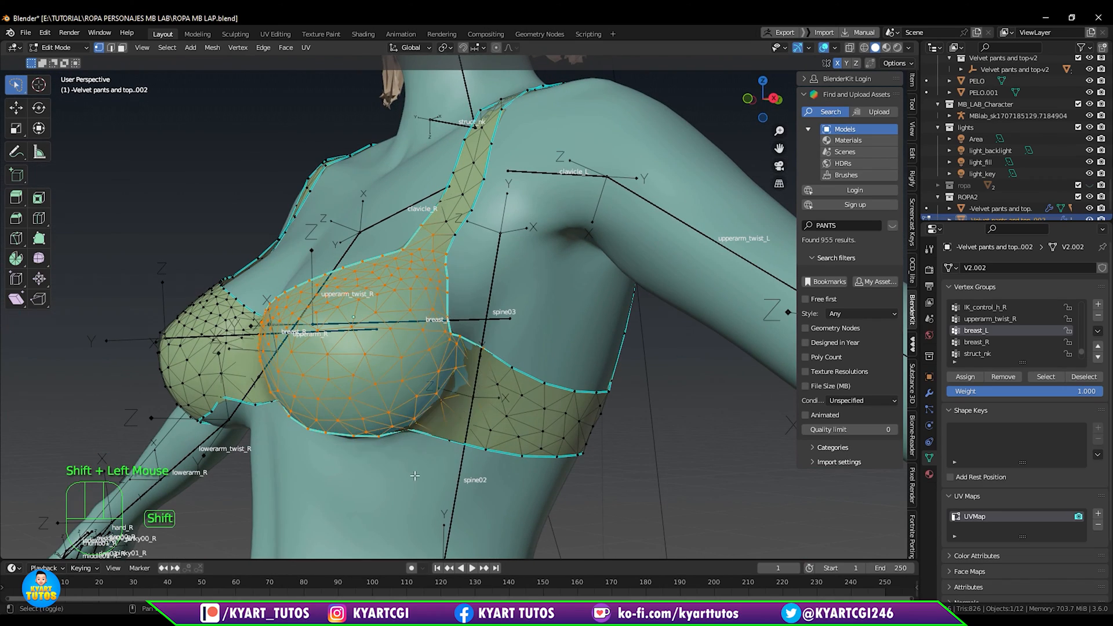
{"action": "middle_click_drag", "start_coordinate": [421, 478], "coordinate": [511, 490]}
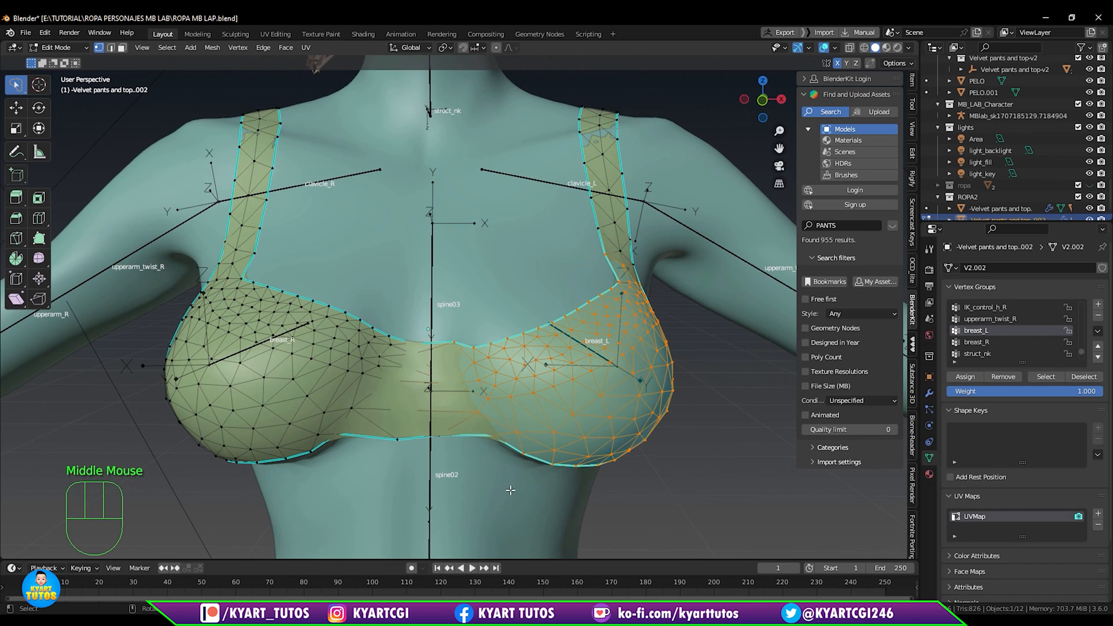
{"action": "mouse_move", "coordinate": [517, 498]}
{"action": "left_mouse_down", "text": "shift"}
{"action": "mouse_move", "coordinate": [442, 318]}
{"action": "mouse_move", "coordinate": [435, 441]}
{"action": "mouse_move", "coordinate": [534, 464]}
{"action": "left_mouse_up", "text": "shift"}
{"action": "middle_click_drag", "start_coordinate": [555, 467], "coordinate": [615, 302]}
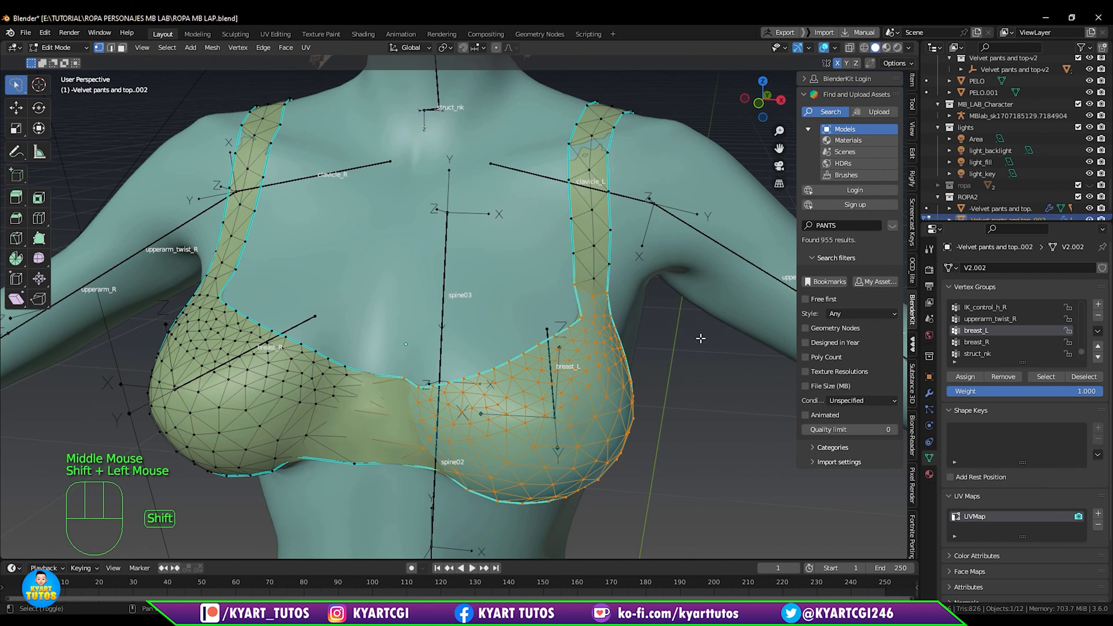
{"action": "left_click", "coordinate": [966, 377]}
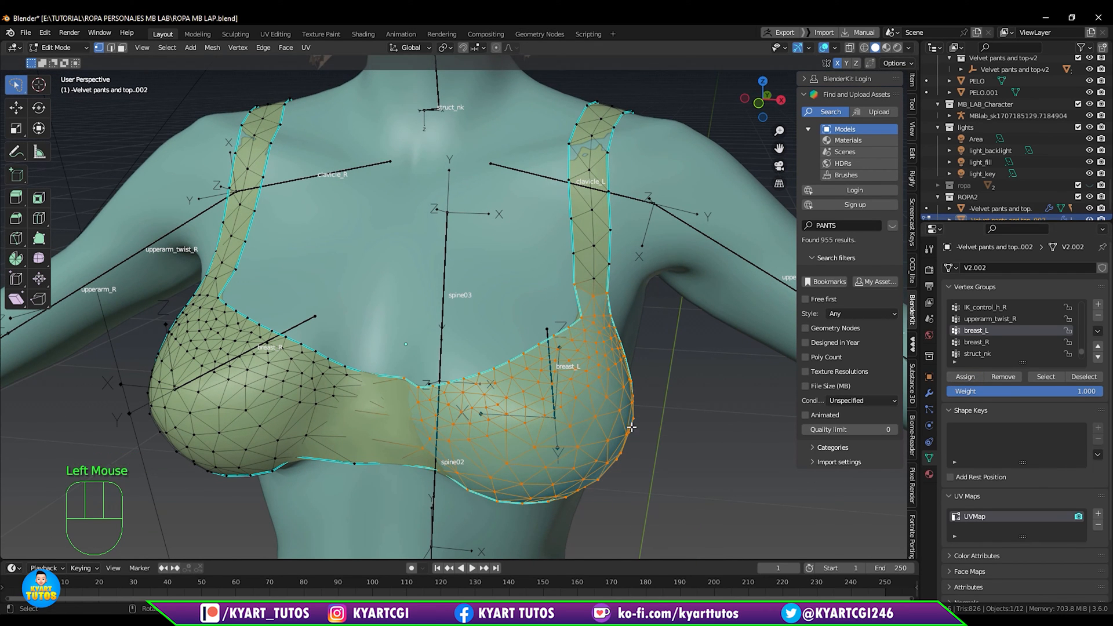
Make breast_R the active vertex group, remove all its vertices from it, and clear the selection.
{"action": "middle_click_drag", "start_coordinate": [748, 371], "coordinate": [766, 377]}
{"action": "left_click", "coordinate": [983, 343]}
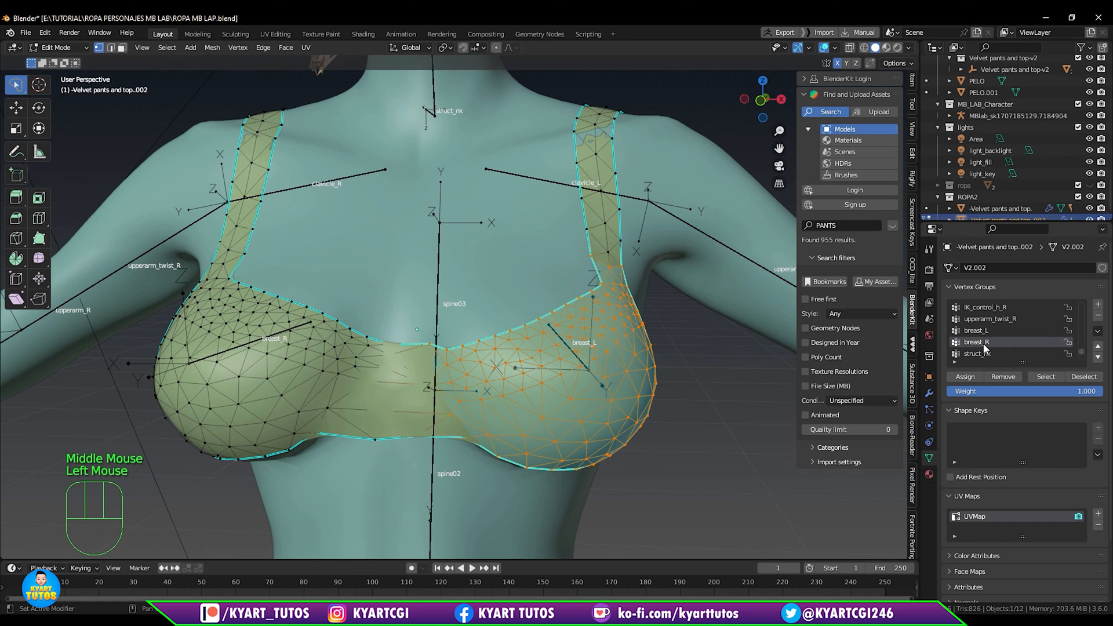
{"action": "left_click", "coordinate": [724, 405]}
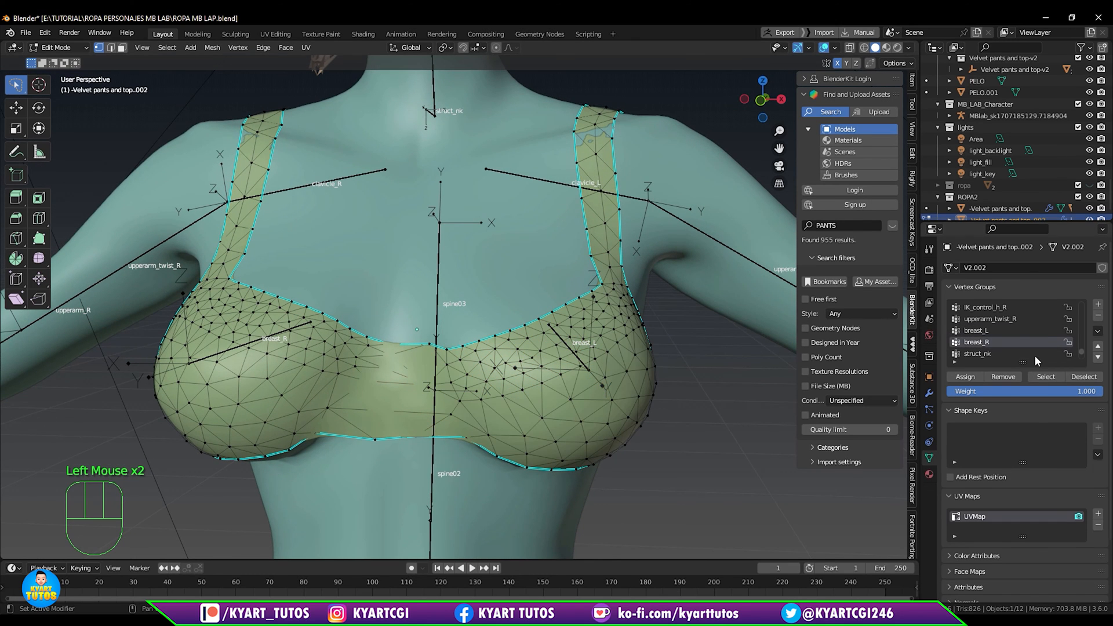
{"action": "left_click", "coordinate": [1042, 377]}
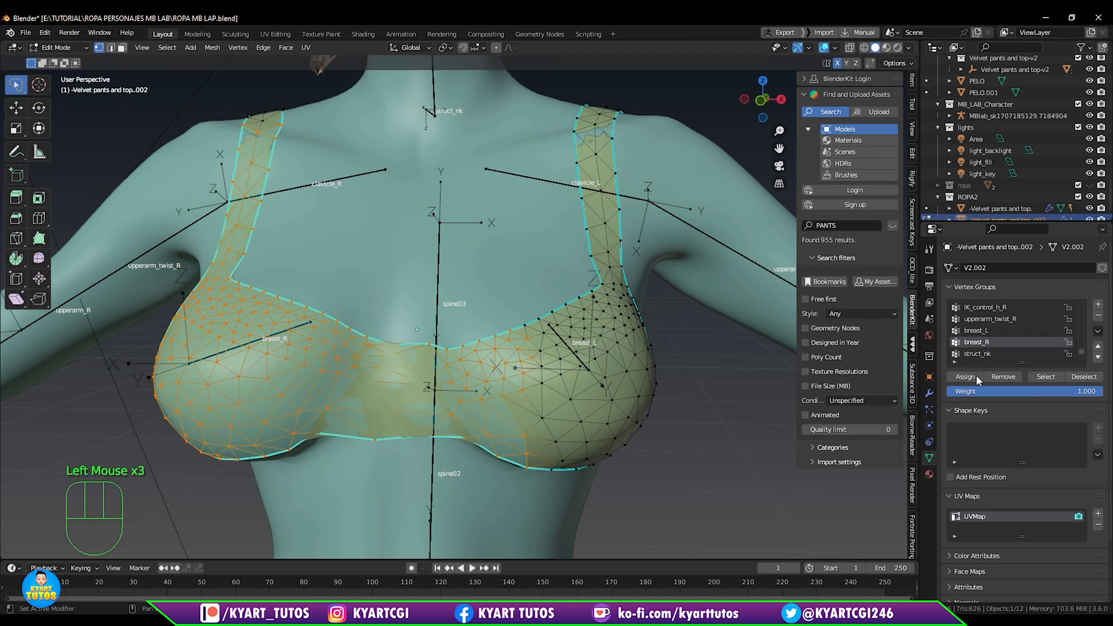
{"action": "left_click", "coordinate": [1013, 378]}
{"action": "left_click", "coordinate": [703, 427]}
Select the vertices of the top's right cup, extending the selection to its lower and outer edges.
{"action": "middle_click_drag", "start_coordinate": [668, 451], "coordinate": [615, 473], "text": "shift"}
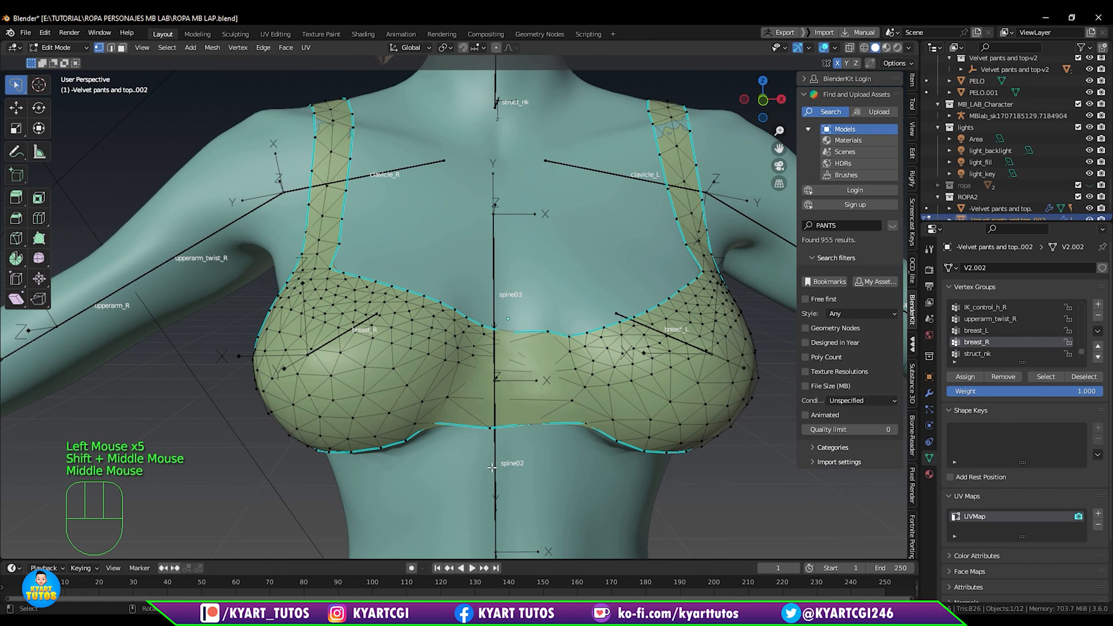
{"action": "mouse_move", "coordinate": [477, 480]}
{"action": "left_mouse_down"}
{"action": "mouse_move", "coordinate": [511, 406]}
{"action": "mouse_move", "coordinate": [498, 341]}
{"action": "mouse_move", "coordinate": [394, 262]}
{"action": "mouse_move", "coordinate": [294, 258]}
{"action": "mouse_move", "coordinate": [277, 479]}
{"action": "mouse_move", "coordinate": [477, 480]}
{"action": "left_mouse_up"}
{"action": "mouse_move", "coordinate": [477, 480]}
{"action": "middle_mouse_down"}
{"action": "mouse_move", "coordinate": [418, 487]}
{"action": "mouse_move", "coordinate": [478, 475]}
{"action": "middle_mouse_up"}
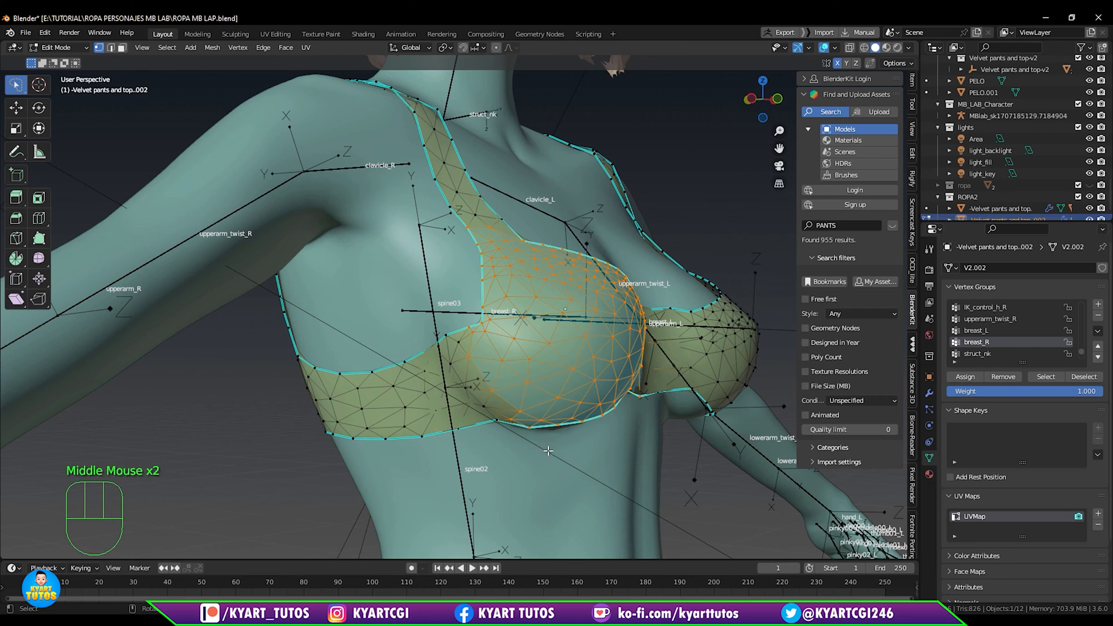
{"action": "left_click_drag", "start_coordinate": [548, 451], "coordinate": [540, 394], "text": "shift"}
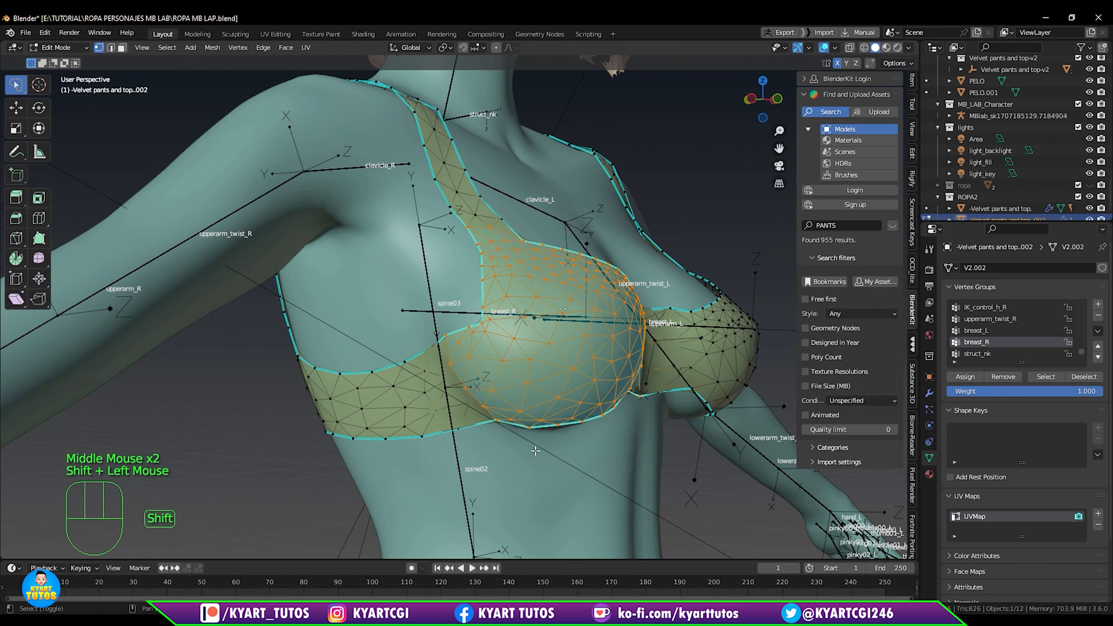
{"action": "middle_click_drag", "start_coordinate": [535, 451], "coordinate": [514, 472]}
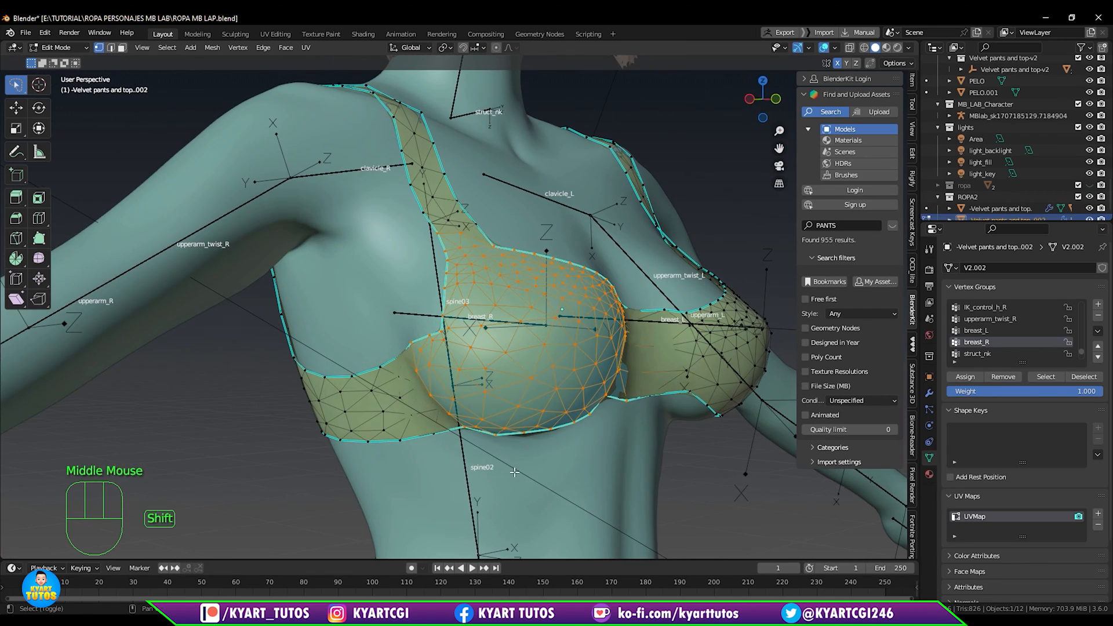
{"action": "mouse_move", "coordinate": [515, 472]}
{"action": "left_mouse_down", "text": "shift"}
{"action": "mouse_move", "coordinate": [441, 378]}
{"action": "mouse_move", "coordinate": [353, 404]}
{"action": "mouse_move", "coordinate": [489, 458]}
{"action": "left_mouse_up", "text": "shift"}
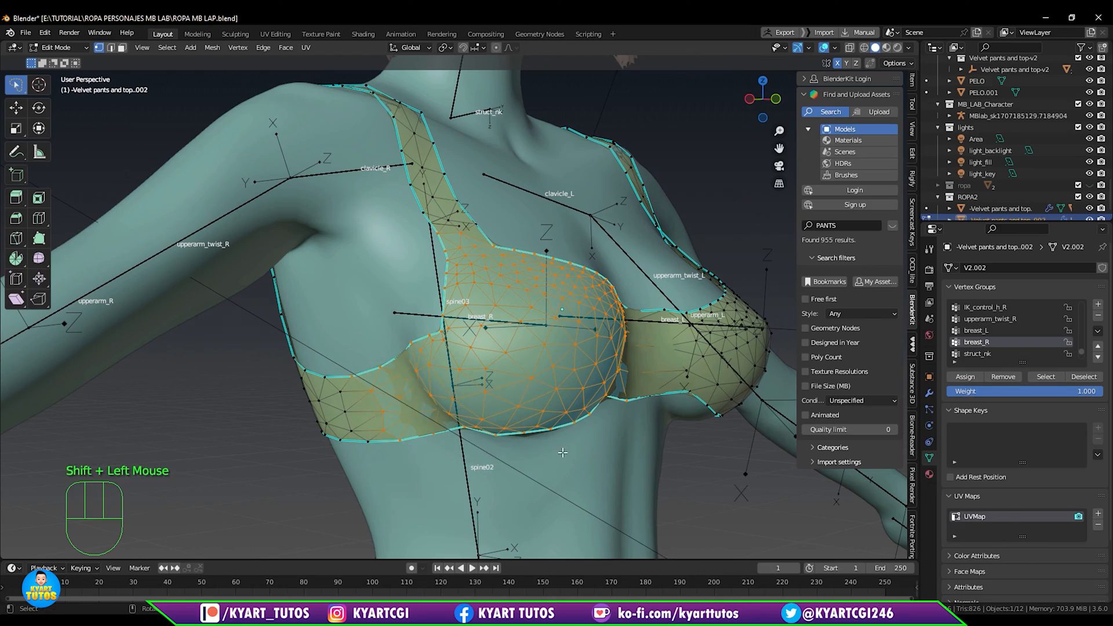
{"action": "middle_click_drag", "start_coordinate": [562, 452], "coordinate": [499, 451]}
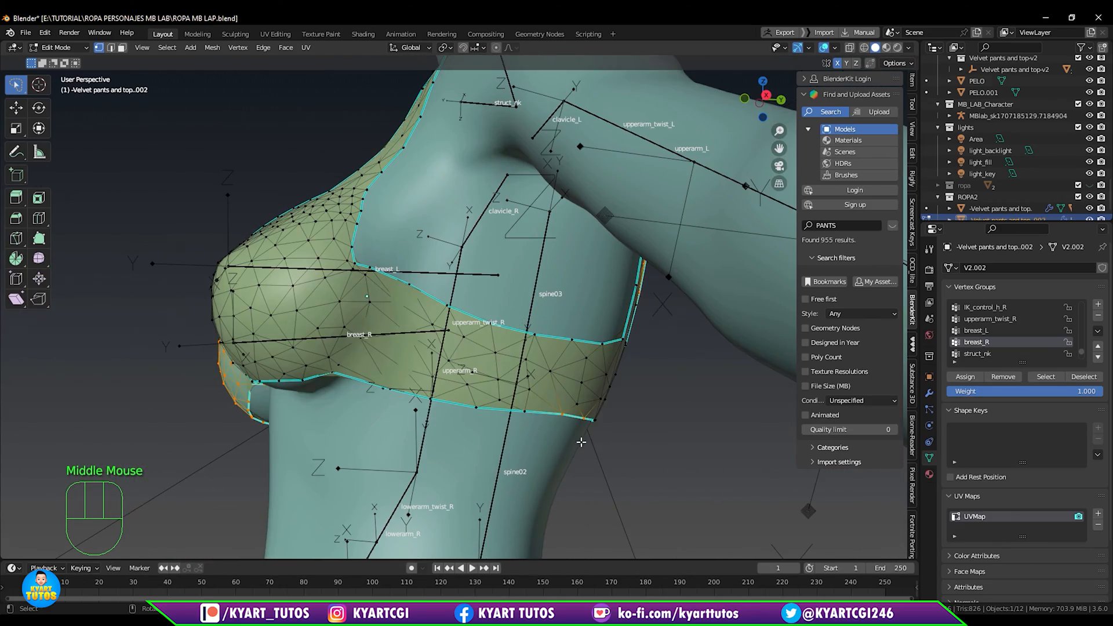
Deselect the stray vertices on the back and left side, complete the right cup selection, and assign it to breast_R with weight 1.000.
{"action": "middle_click_drag", "start_coordinate": [581, 442], "coordinate": [551, 365]}
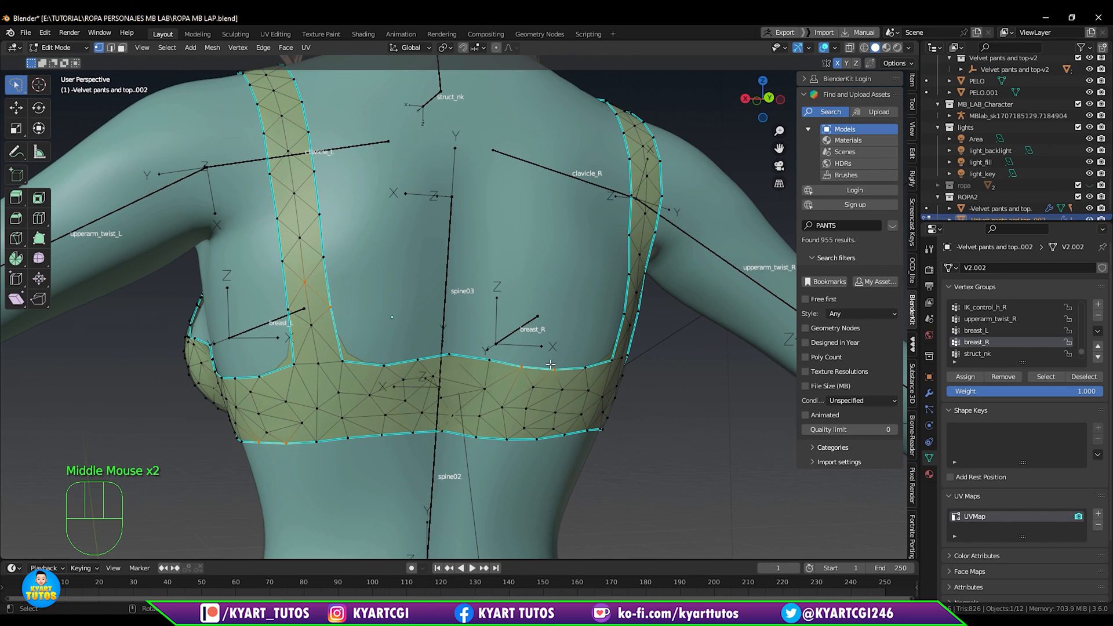
{"action": "mouse_move", "coordinate": [559, 342]}
{"action": "left_mouse_down", "text": "ctrl"}
{"action": "mouse_move", "coordinate": [503, 373]}
{"action": "mouse_move", "coordinate": [586, 350]}
{"action": "left_mouse_up", "text": "ctrl"}
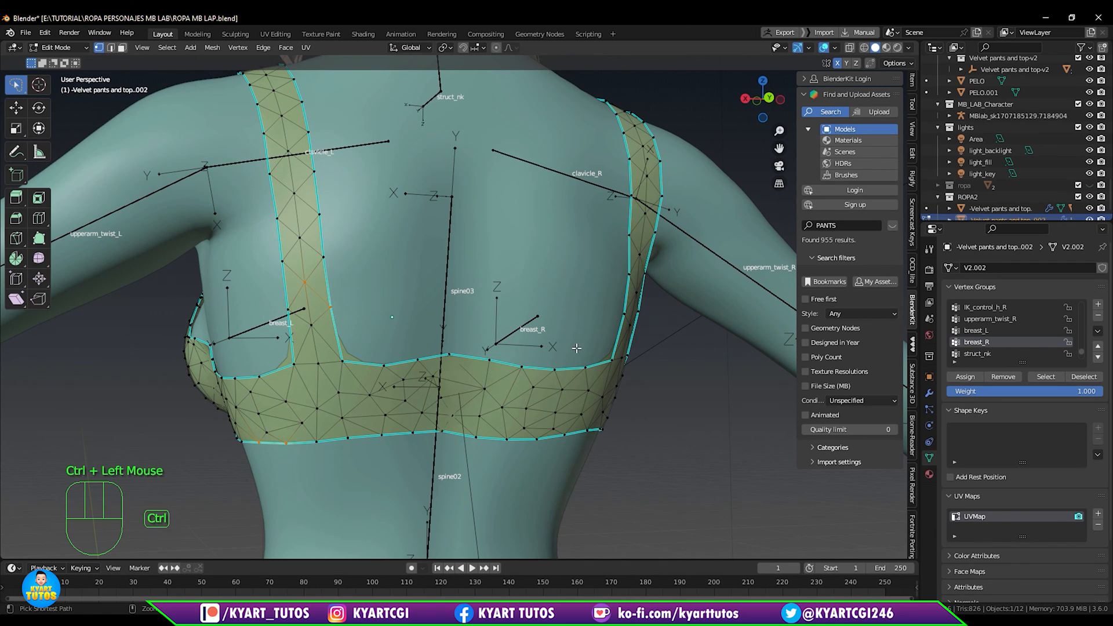
{"action": "middle_click_drag", "start_coordinate": [525, 393], "coordinate": [591, 400]}
{"action": "left_click_drag", "start_coordinate": [439, 462], "coordinate": [373, 473], "text": "ctrl"}
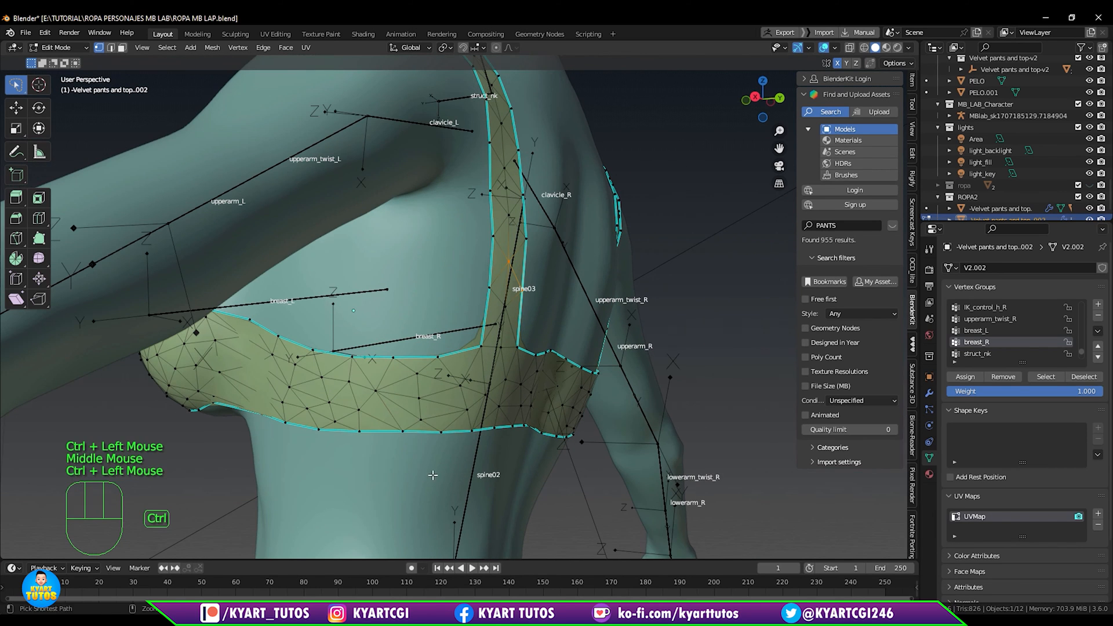
{"action": "mouse_move", "coordinate": [377, 472]}
{"action": "middle_mouse_down"}
{"action": "mouse_move", "coordinate": [596, 480]}
{"action": "mouse_move", "coordinate": [594, 517]}
{"action": "middle_mouse_up"}
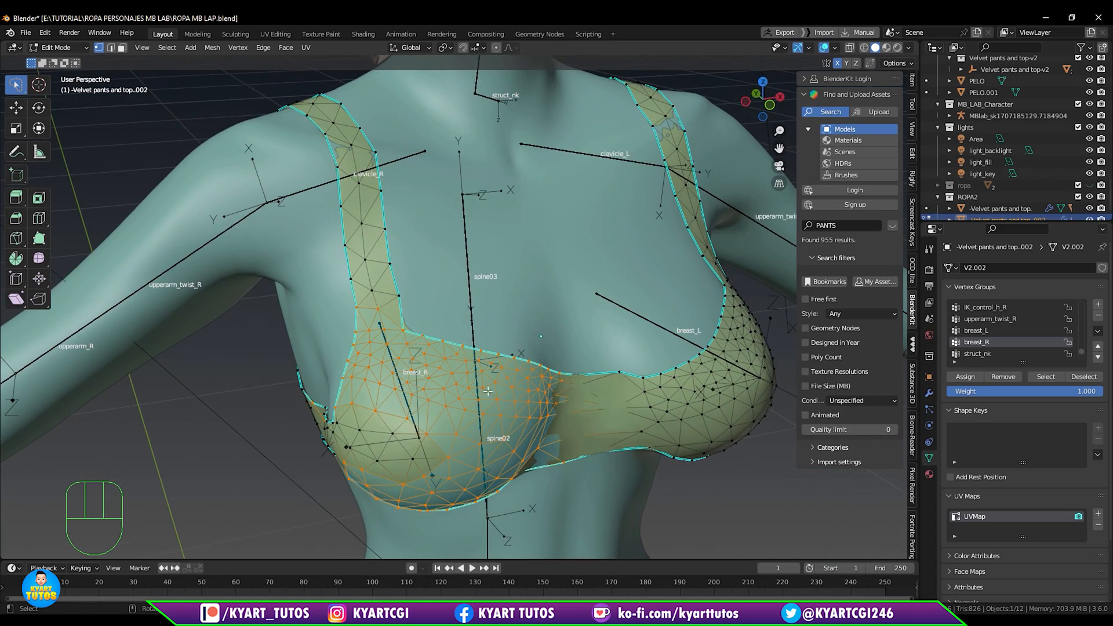
{"action": "left_click", "coordinate": [429, 308], "text": "shift"}
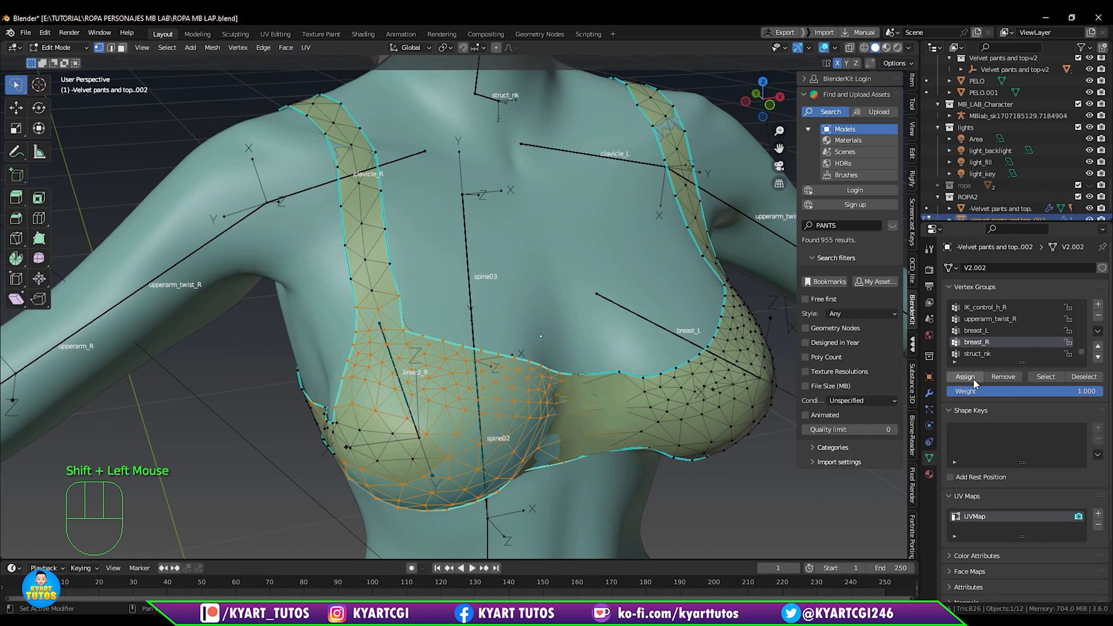
Make spine03 the active vertex group, select only its vertices on the top to examine them, and clear the selection.
{"action": "middle_click_drag", "start_coordinate": [656, 469], "coordinate": [614, 445]}
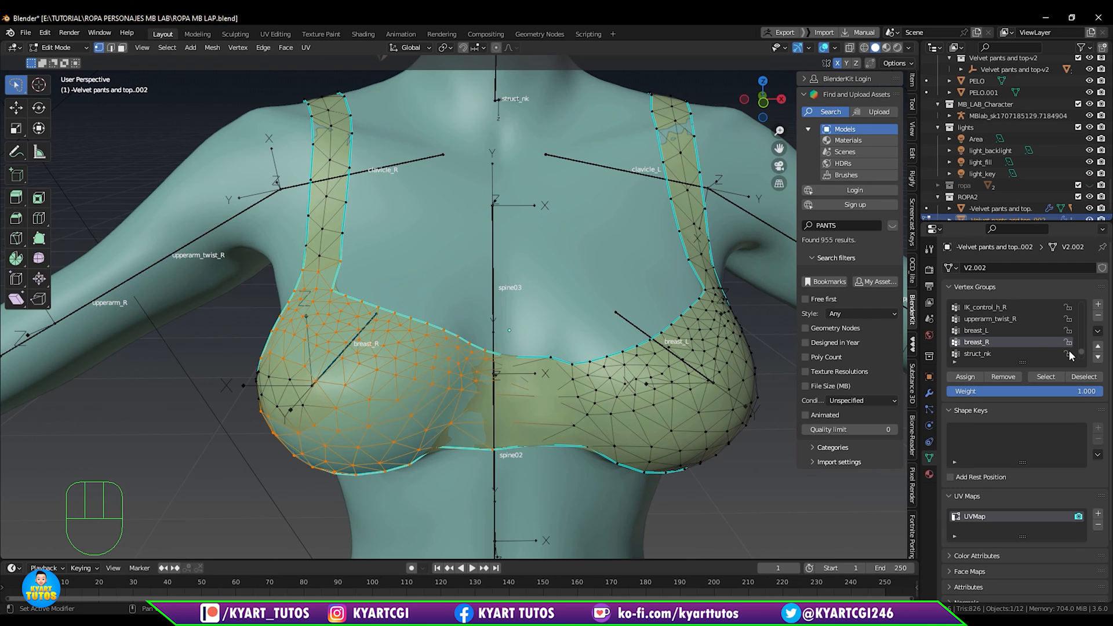
{"action": "left_click_drag", "start_coordinate": [1086, 350], "coordinate": [1084, 344]}
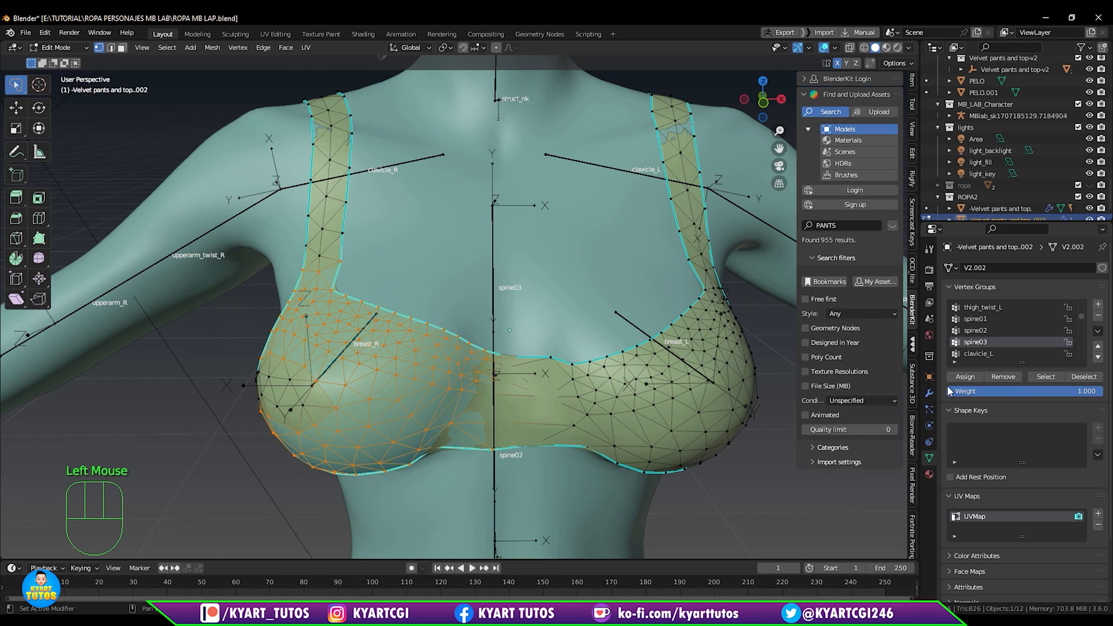
{"action": "double_click", "coordinate": [760, 464]}
{"action": "left_click", "coordinate": [1042, 378]}
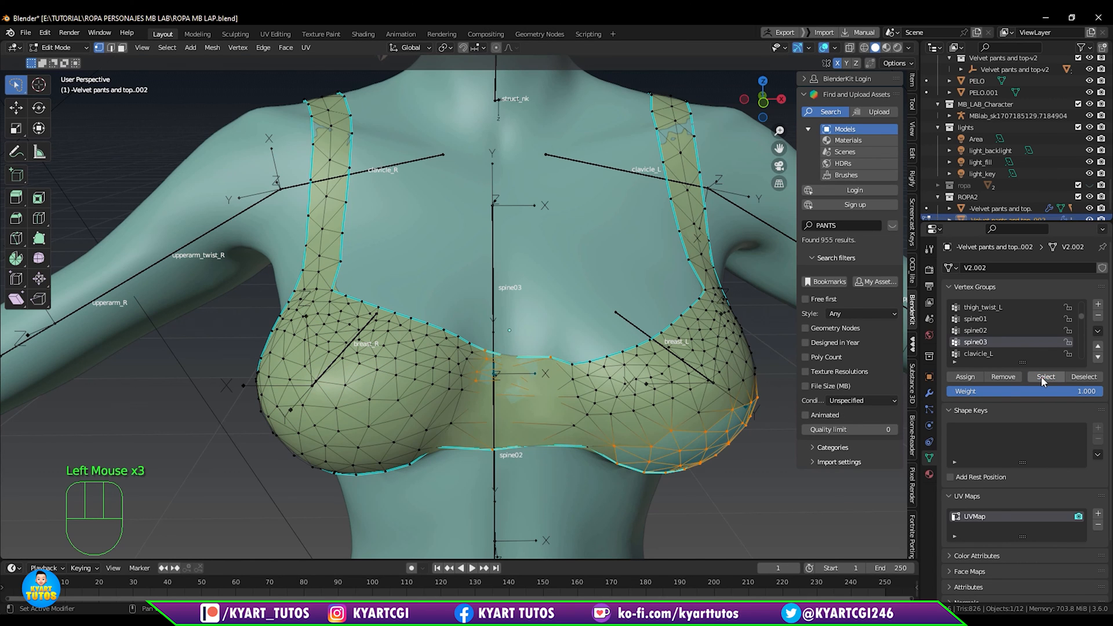
{"action": "mouse_move", "coordinate": [631, 442]}
{"action": "middle_mouse_down"}
{"action": "mouse_move", "coordinate": [551, 441]}
{"action": "mouse_move", "coordinate": [631, 442]}
{"action": "middle_mouse_up"}
{"action": "middle_click_drag", "start_coordinate": [550, 381], "coordinate": [638, 408]}
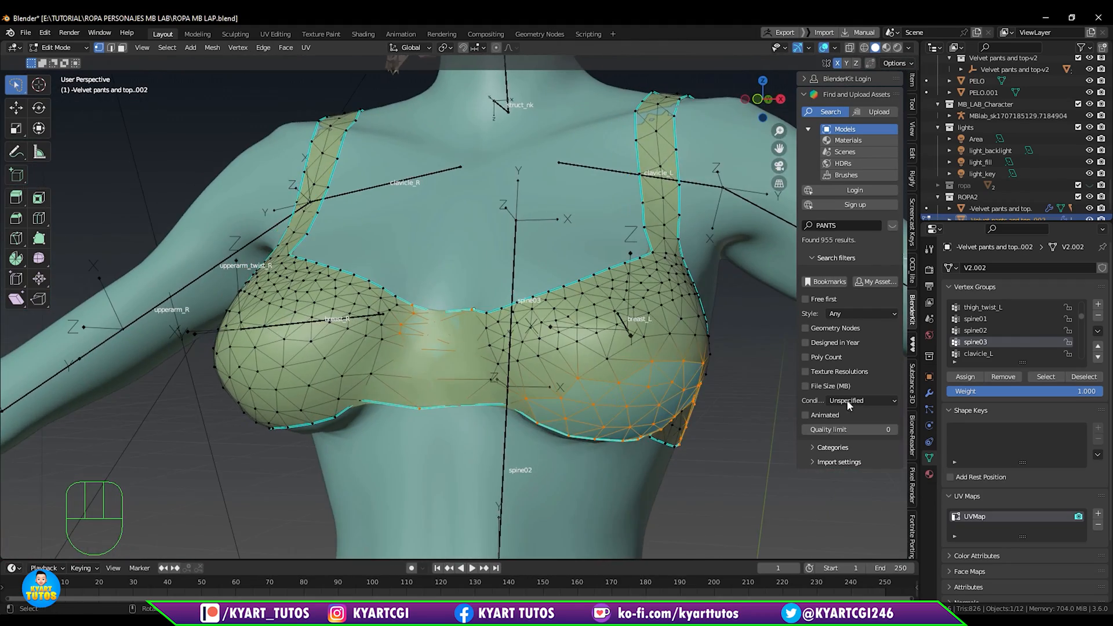
{"action": "middle_click_drag", "start_coordinate": [632, 510], "coordinate": [580, 485]}
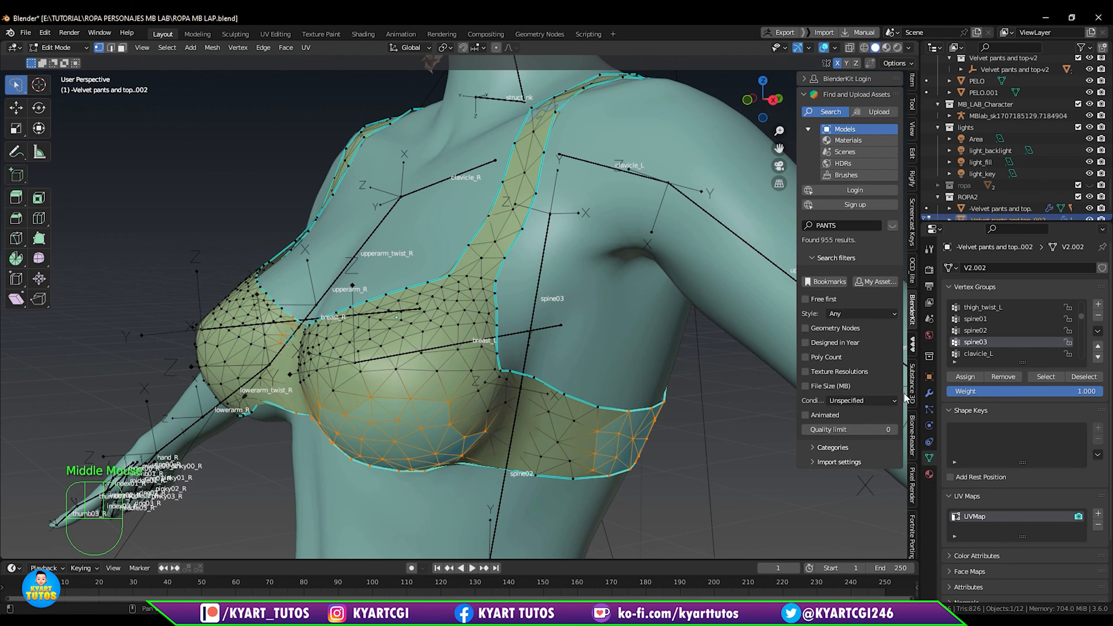
{"action": "middle_click_drag", "start_coordinate": [778, 421], "coordinate": [662, 423]}
{"action": "middle_click_drag", "start_coordinate": [663, 423], "coordinate": [697, 408], "text": "shift"}
{"action": "mouse_move", "coordinate": [698, 407]}
{"action": "middle_mouse_down"}
{"action": "mouse_move", "coordinate": [706, 413]}
{"action": "mouse_move", "coordinate": [699, 395]}
{"action": "middle_mouse_up"}
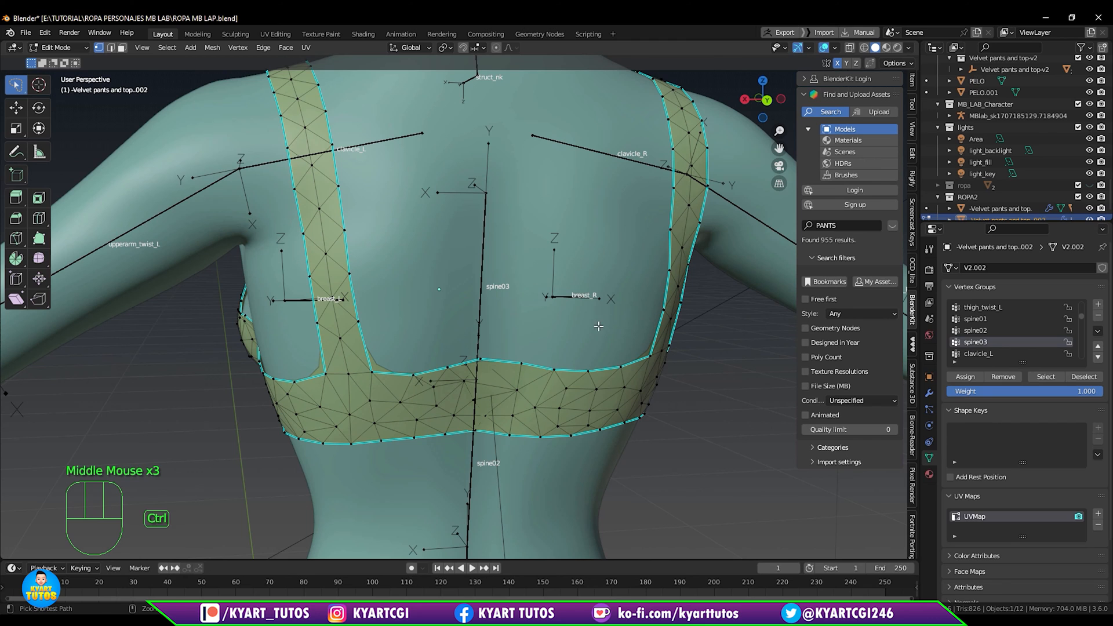
Select the vertices of the top's back band from its middle outward, including the lower ends of the straps.
{"action": "mouse_move", "coordinate": [607, 316]}
{"action": "left_mouse_down"}
{"action": "mouse_move", "coordinate": [580, 276]}
{"action": "mouse_move", "coordinate": [372, 413]}
{"action": "mouse_move", "coordinate": [612, 482]}
{"action": "mouse_move", "coordinate": [533, 262]}
{"action": "left_mouse_up"}
{"action": "middle_click_drag", "start_coordinate": [533, 263], "coordinate": [590, 449]}
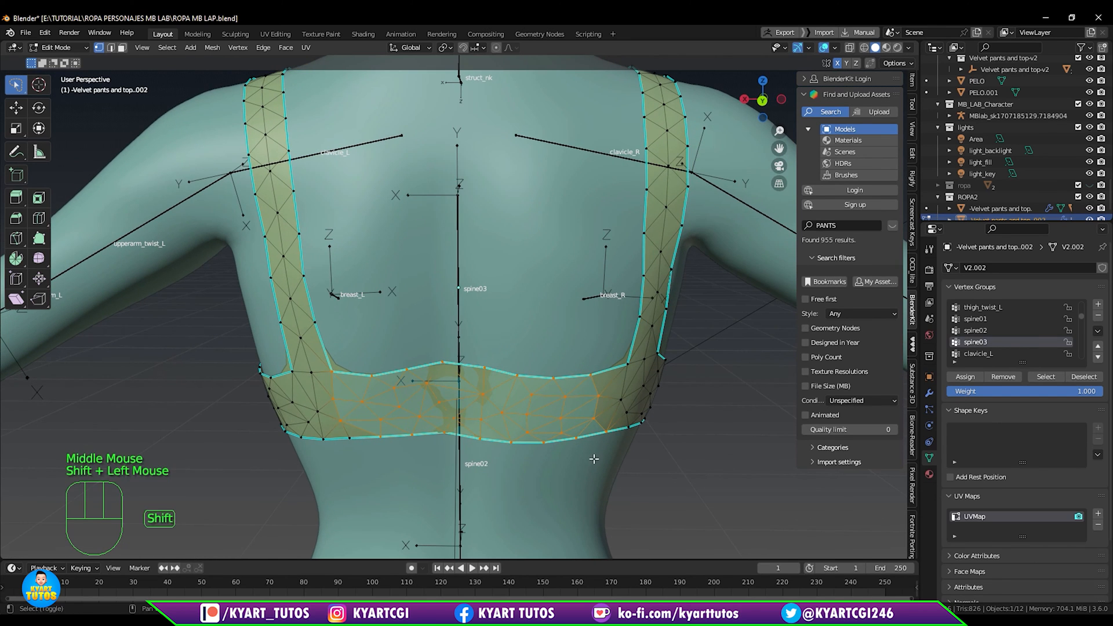
{"action": "left_click_drag", "start_coordinate": [594, 458], "coordinate": [583, 464], "text": "shift"}
{"action": "left_click_drag", "start_coordinate": [342, 459], "coordinate": [404, 348], "text": "shift"}
{"action": "mouse_move", "coordinate": [415, 253]}
{"action": "left_mouse_down", "text": "shift"}
{"action": "mouse_move", "coordinate": [283, 351]}
{"action": "mouse_move", "coordinate": [376, 501]}
{"action": "mouse_move", "coordinate": [612, 471]}
{"action": "mouse_move", "coordinate": [655, 372]}
{"action": "mouse_move", "coordinate": [654, 296]}
{"action": "left_mouse_up", "text": "shift"}
{"action": "middle_click_drag", "start_coordinate": [546, 324], "coordinate": [492, 322]}
{"action": "mouse_move", "coordinate": [488, 274]}
{"action": "left_mouse_down", "text": "shift"}
{"action": "mouse_move", "coordinate": [510, 272]}
{"action": "mouse_move", "coordinate": [609, 430]}
{"action": "mouse_move", "coordinate": [486, 448]}
{"action": "left_mouse_up", "text": "shift"}
{"action": "middle_click_drag", "start_coordinate": [518, 436], "coordinate": [580, 434]}
{"action": "mouse_move", "coordinate": [432, 294]}
{"action": "left_mouse_down", "text": "shift"}
{"action": "mouse_move", "coordinate": [343, 284]}
{"action": "mouse_move", "coordinate": [453, 491]}
{"action": "left_mouse_up", "text": "shift"}
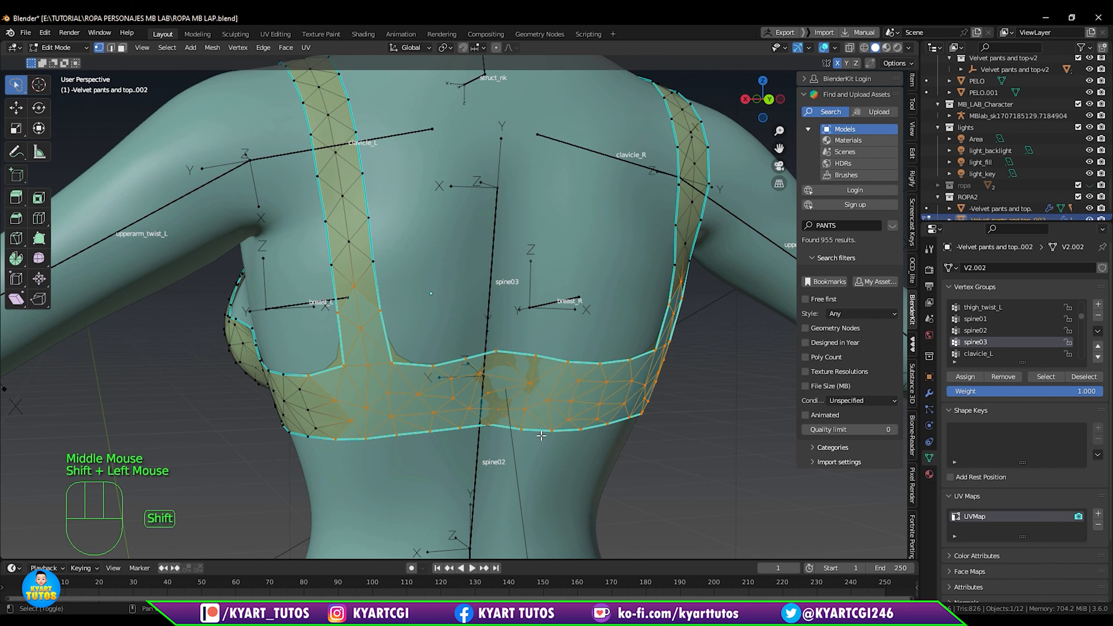
Extend the selection to the outer ends of the back band and further up the lower part of both back straps.
{"action": "middle_click_drag", "start_coordinate": [458, 467], "coordinate": [429, 462]}
{"action": "mouse_move", "coordinate": [300, 348]}
{"action": "left_mouse_down", "text": "shift"}
{"action": "mouse_move", "coordinate": [325, 406]}
{"action": "mouse_move", "coordinate": [265, 364]}
{"action": "left_mouse_up", "text": "shift"}
{"action": "left_click_drag", "start_coordinate": [358, 469], "coordinate": [360, 468], "text": "shift"}
{"action": "middle_click_drag", "start_coordinate": [479, 310], "coordinate": [495, 366], "text": "shift"}
{"action": "mouse_move", "coordinate": [398, 326]}
{"action": "left_mouse_down", "text": "shift"}
{"action": "mouse_move", "coordinate": [270, 360]}
{"action": "mouse_move", "coordinate": [381, 358]}
{"action": "left_mouse_up", "text": "shift"}
{"action": "left_click_drag", "start_coordinate": [370, 316], "coordinate": [371, 350], "text": "shift"}
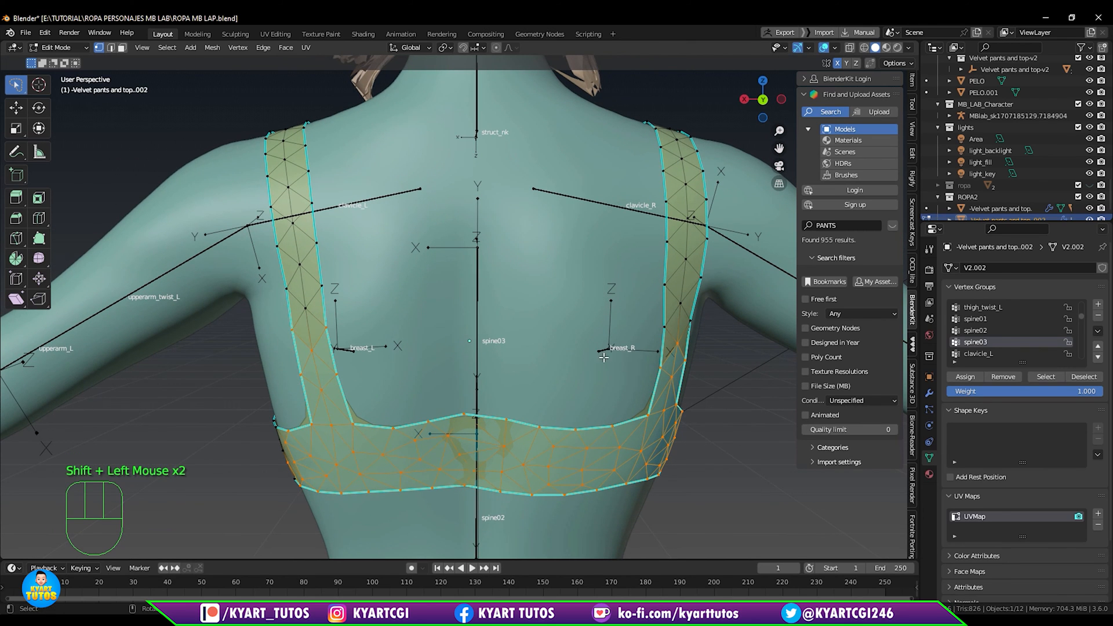
{"action": "middle_click_drag", "start_coordinate": [604, 358], "coordinate": [638, 325]}
{"action": "mouse_move", "coordinate": [646, 312]}
{"action": "left_mouse_down", "text": "shift"}
{"action": "mouse_move", "coordinate": [580, 354]}
{"action": "mouse_move", "coordinate": [632, 380]}
{"action": "mouse_move", "coordinate": [644, 349]}
{"action": "left_mouse_up", "text": "shift"}
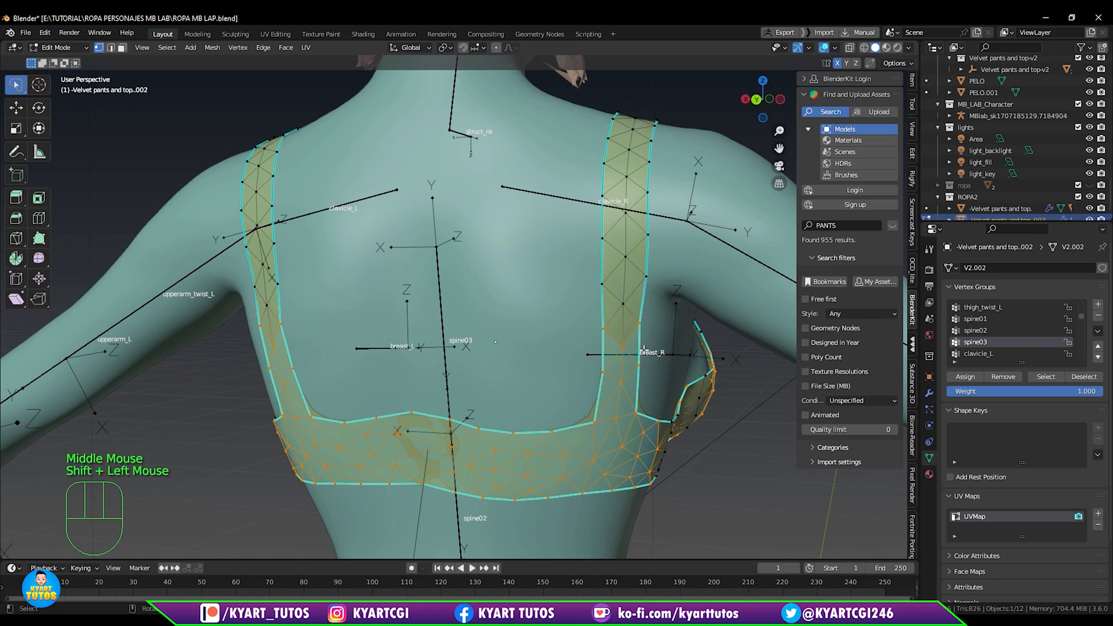
Deselect the vertices caught on the sides, cups and centre front of the top.
{"action": "mouse_move", "coordinate": [644, 350]}
{"action": "middle_mouse_down"}
{"action": "mouse_move", "coordinate": [725, 351]}
{"action": "mouse_move", "coordinate": [619, 344]}
{"action": "mouse_move", "coordinate": [580, 323]}
{"action": "middle_mouse_up"}
{"action": "mouse_move", "coordinate": [714, 313]}
{"action": "left_mouse_down", "text": "ctrl"}
{"action": "mouse_move", "coordinate": [496, 247]}
{"action": "mouse_move", "coordinate": [467, 498]}
{"action": "mouse_move", "coordinate": [687, 385]}
{"action": "left_mouse_up", "text": "ctrl"}
{"action": "middle_click_drag", "start_coordinate": [677, 377], "coordinate": [688, 384]}
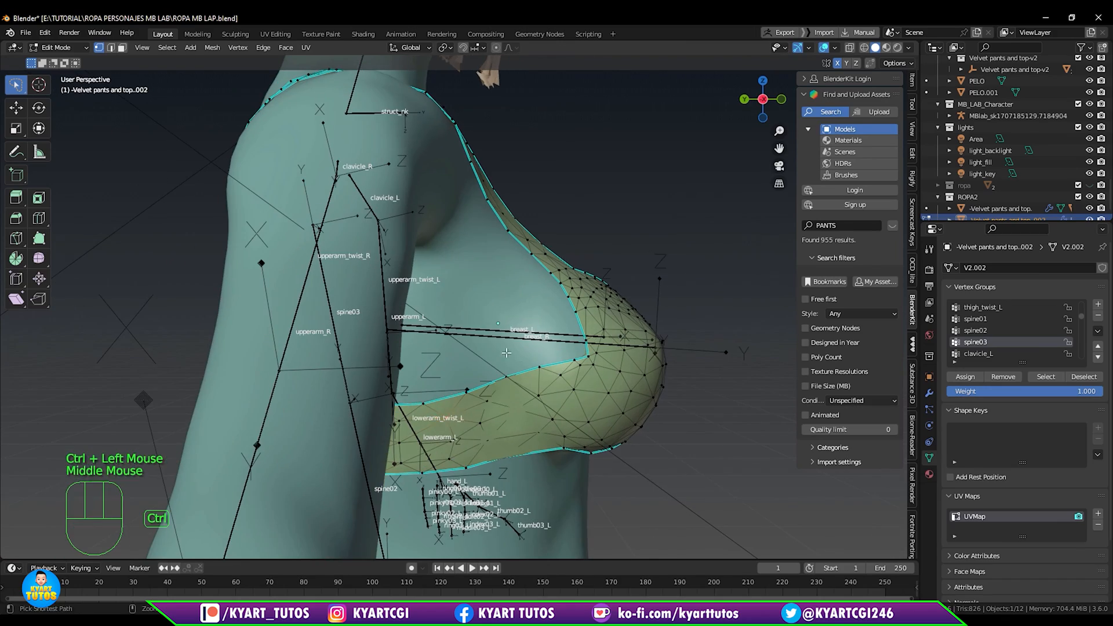
{"action": "left_click_drag", "start_coordinate": [471, 348], "coordinate": [531, 447], "text": "ctrl"}
{"action": "middle_click_drag", "start_coordinate": [627, 426], "coordinate": [355, 419]}
{"action": "mouse_move", "coordinate": [265, 458]}
{"action": "left_mouse_down", "text": "ctrl"}
{"action": "mouse_move", "coordinate": [465, 398]}
{"action": "mouse_move", "coordinate": [261, 220]}
{"action": "left_mouse_up", "text": "ctrl"}
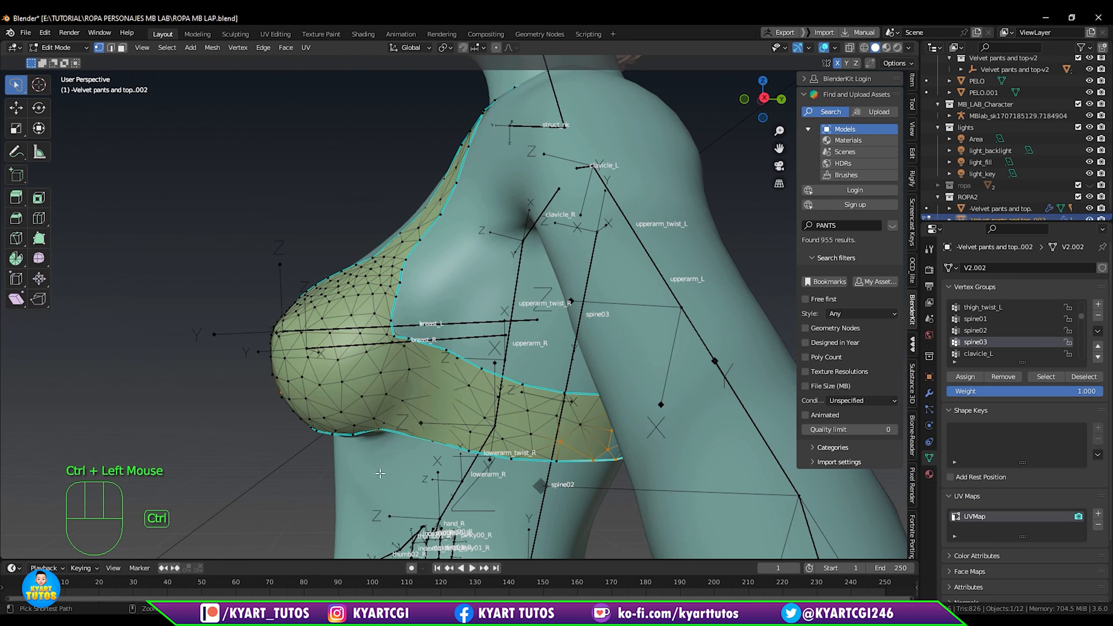
{"action": "mouse_move", "coordinate": [371, 453]}
{"action": "middle_mouse_down"}
{"action": "mouse_move", "coordinate": [545, 461]}
{"action": "mouse_move", "coordinate": [522, 481]}
{"action": "middle_mouse_up"}
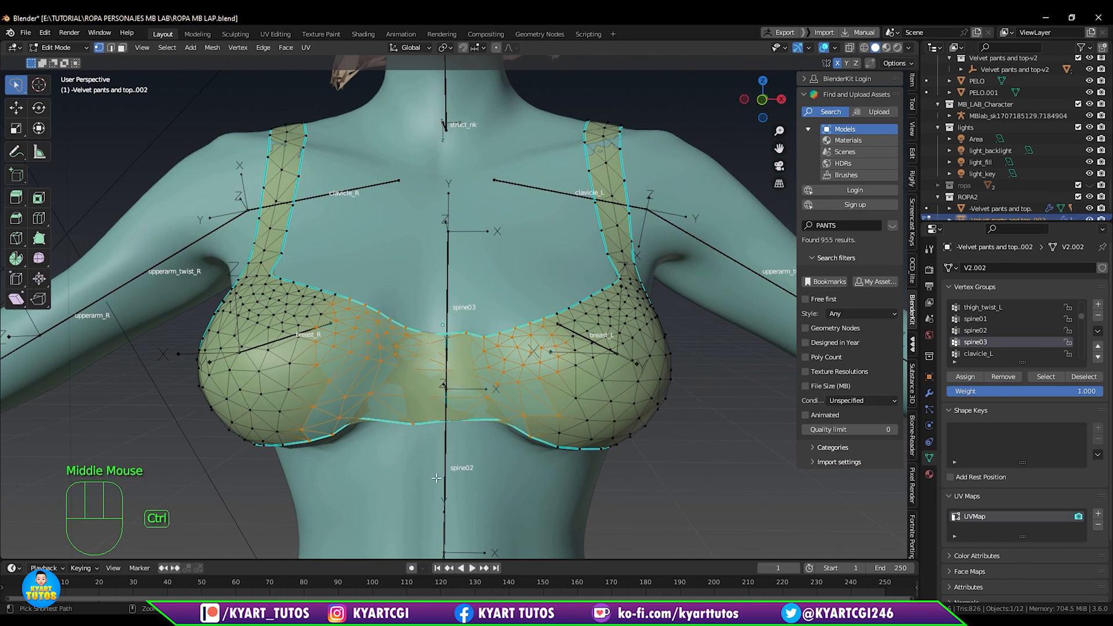
{"action": "mouse_move", "coordinate": [435, 484]}
{"action": "left_mouse_down", "text": "ctrl"}
{"action": "mouse_move", "coordinate": [472, 257]}
{"action": "mouse_move", "coordinate": [455, 510]}
{"action": "left_mouse_up", "text": "ctrl"}
Add more vertices higher on both back straps to the selection and assign it to the spine03 group with weight 1.000.
{"action": "mouse_move", "coordinate": [455, 510]}
{"action": "middle_mouse_down"}
{"action": "mouse_move", "coordinate": [734, 443]}
{"action": "mouse_move", "coordinate": [907, 512]}
{"action": "mouse_move", "coordinate": [725, 451]}
{"action": "mouse_move", "coordinate": [685, 481]}
{"action": "mouse_move", "coordinate": [696, 485]}
{"action": "middle_mouse_up"}
{"action": "mouse_move", "coordinate": [635, 359]}
{"action": "left_mouse_down", "text": "shift"}
{"action": "mouse_move", "coordinate": [704, 317]}
{"action": "mouse_move", "coordinate": [641, 359]}
{"action": "left_mouse_up", "text": "shift"}
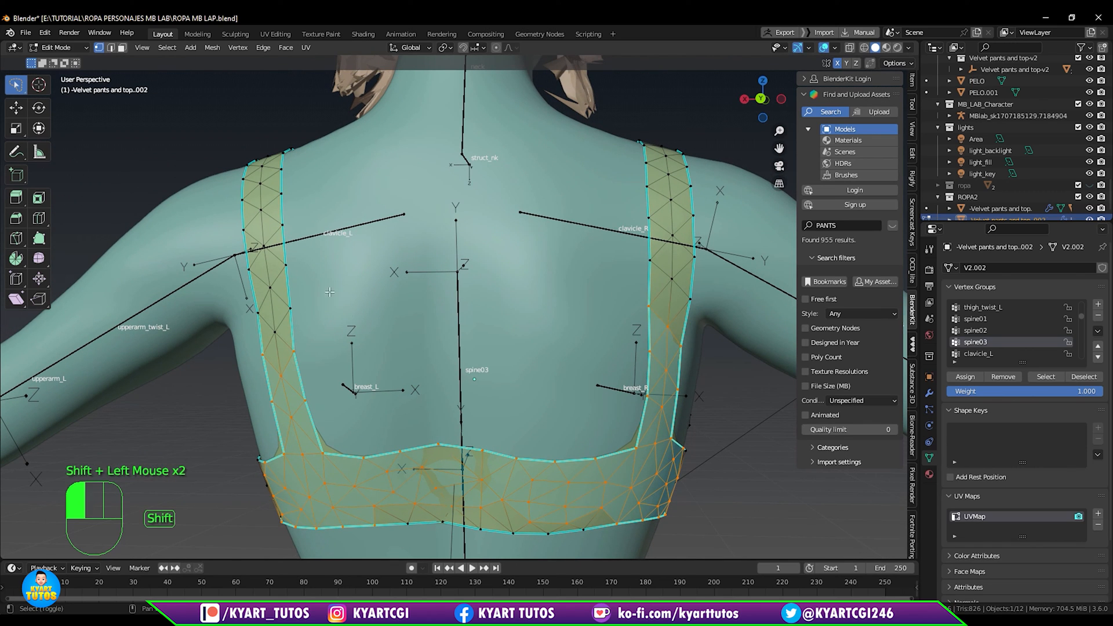
{"action": "mouse_move", "coordinate": [330, 291]}
{"action": "left_mouse_down", "text": "shift"}
{"action": "mouse_move", "coordinate": [325, 374]}
{"action": "mouse_move", "coordinate": [346, 348]}
{"action": "left_mouse_up", "text": "shift"}
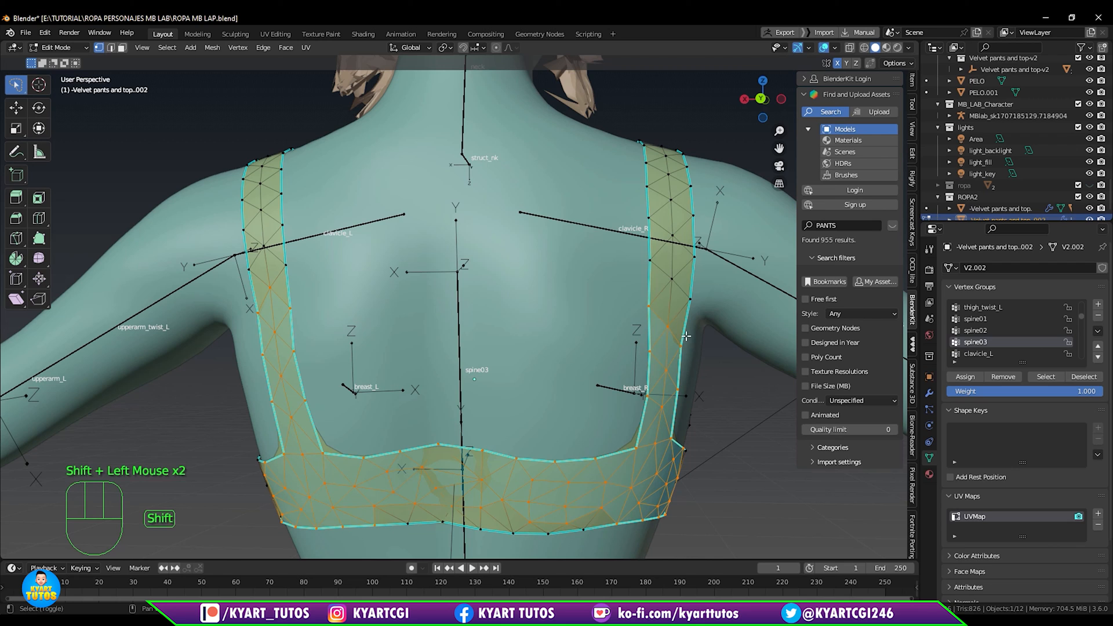
{"action": "left_click_drag", "start_coordinate": [698, 279], "coordinate": [711, 336], "text": "shift"}
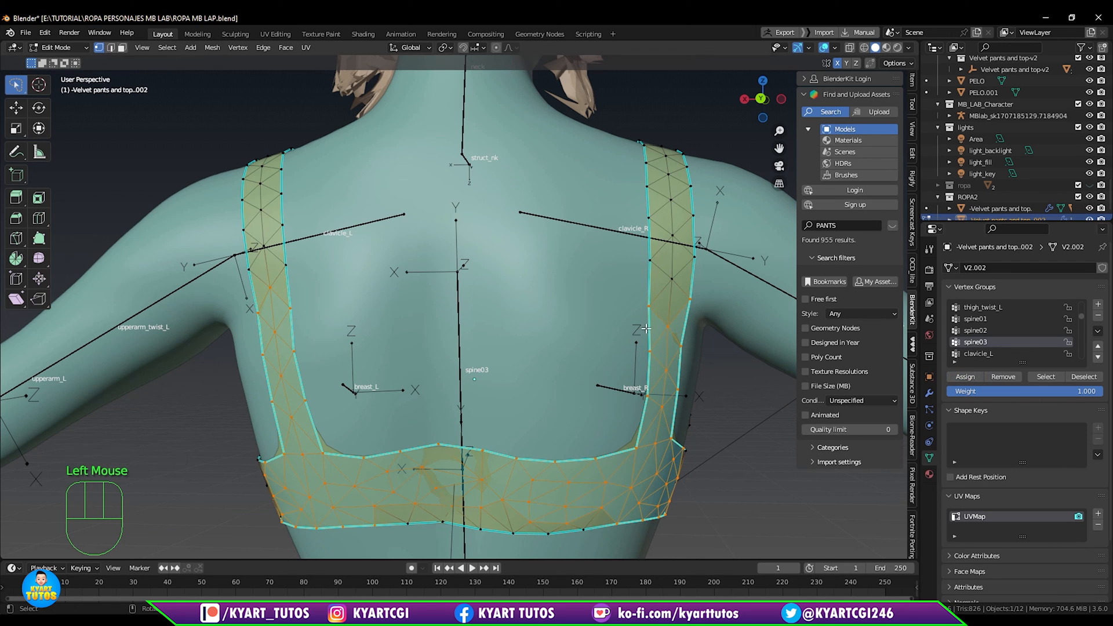
Make clavicle_L the active vertex group and select only its vertices to check its coverage of the top.
{"action": "middle_click_drag", "start_coordinate": [568, 277], "coordinate": [653, 295], "text": "shift"}
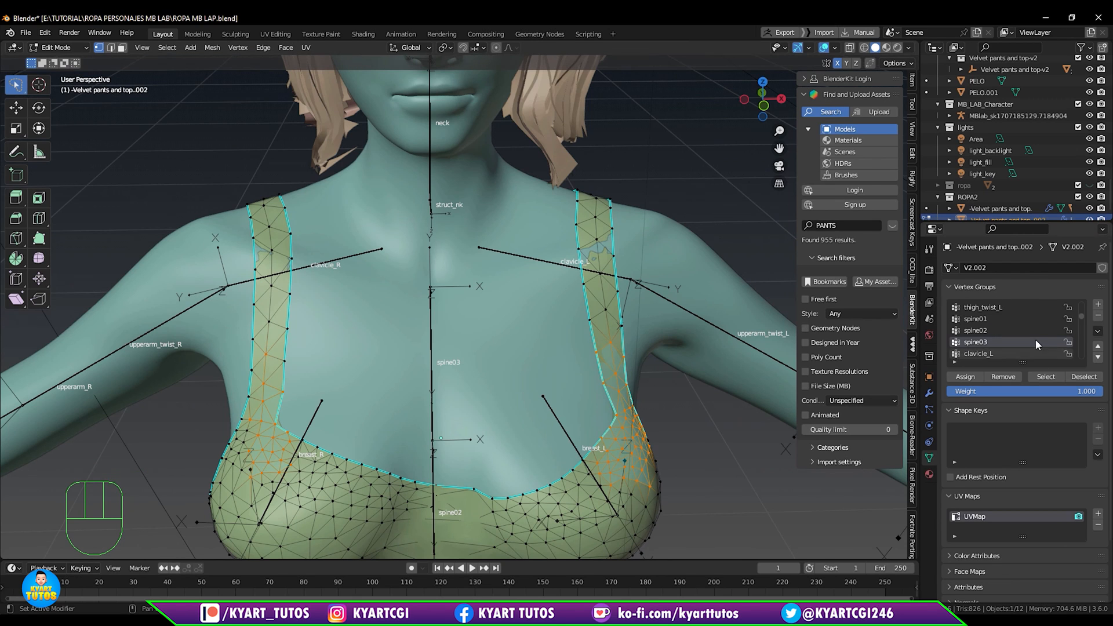
{"action": "left_click", "coordinate": [1012, 352]}
{"action": "left_click", "coordinate": [750, 439]}
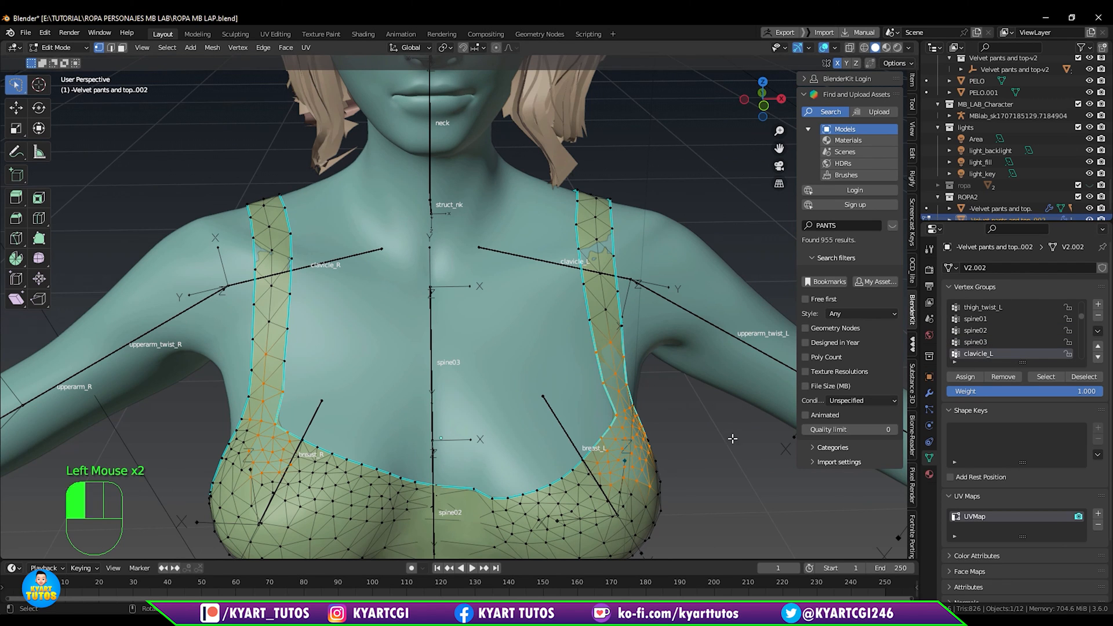
{"action": "left_click", "coordinate": [1038, 378]}
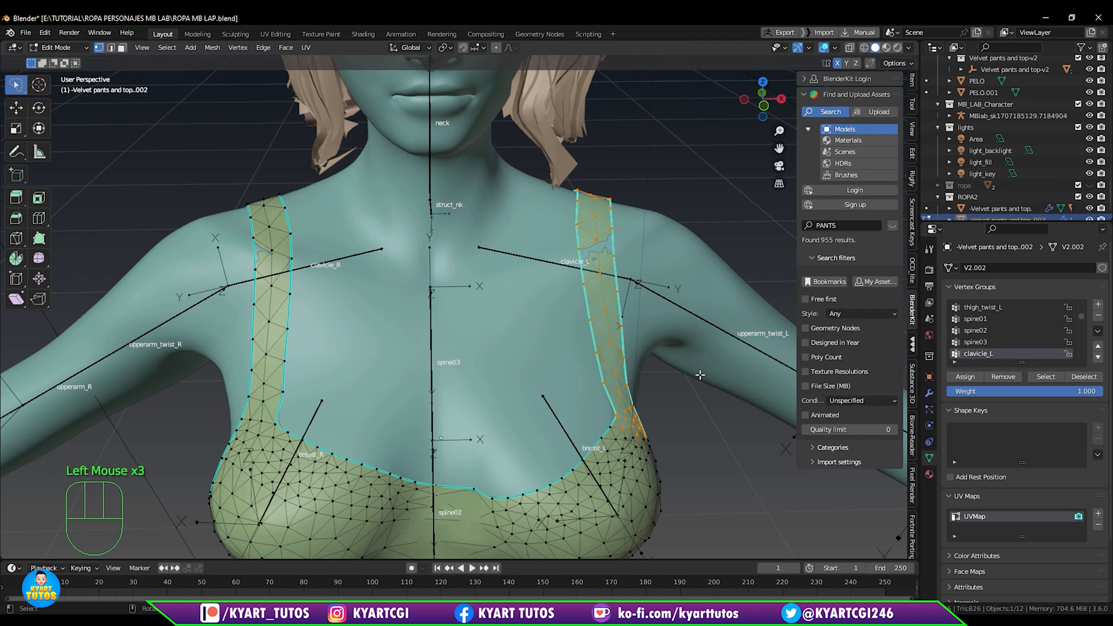
{"action": "mouse_move", "coordinate": [701, 376]}
{"action": "middle_mouse_down"}
{"action": "mouse_move", "coordinate": [566, 341]}
{"action": "mouse_move", "coordinate": [406, 351]}
{"action": "mouse_move", "coordinate": [696, 357]}
{"action": "middle_mouse_up"}
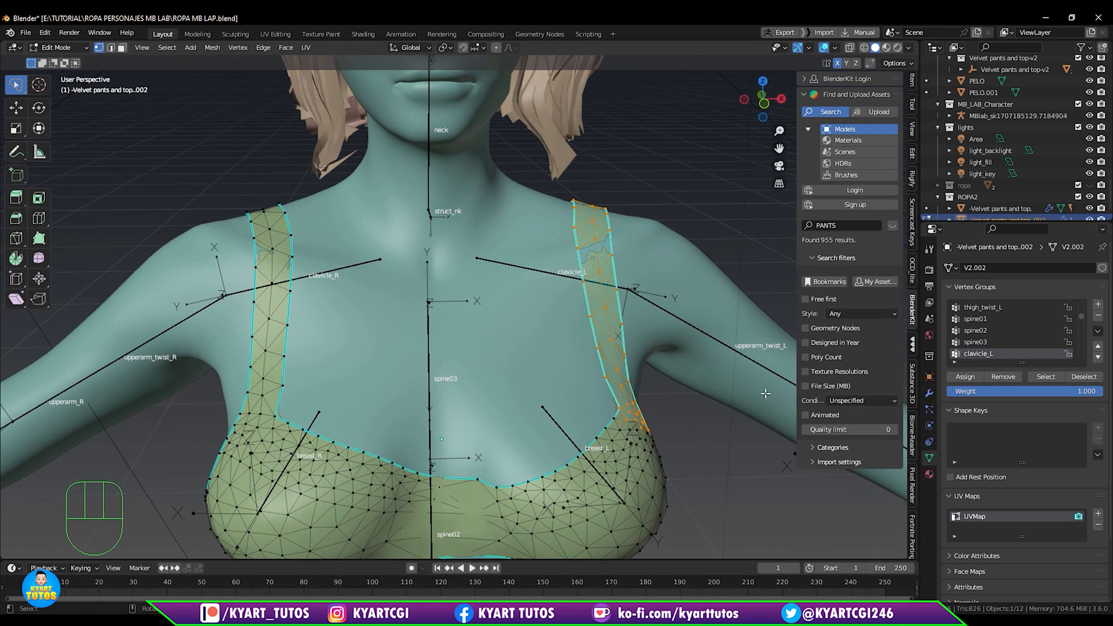
Make clavicle_R the active vertex group and select only its vertices to check its coverage of the top.
{"action": "left_click", "coordinate": [1083, 319]}
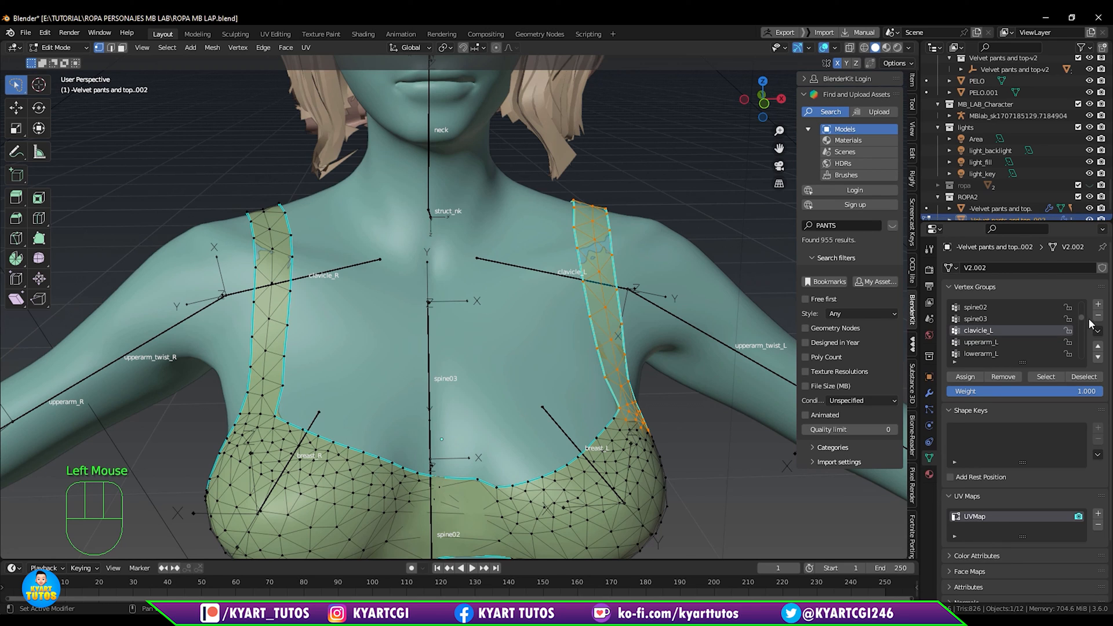
{"action": "left_click_drag", "start_coordinate": [1082, 326], "coordinate": [1080, 336]}
{"action": "key", "text": "Down"}
{"action": "key", "text": "Down"}
{"action": "key", "text": "Down"}
{"action": "key", "text": "Down"}
{"action": "key", "text": "Down"}
{"action": "key", "text": "Down"}
{"action": "key", "text": "Down"}
{"action": "key", "text": "Down"}
{"action": "key", "text": "Down"}
{"action": "key", "text": "Down"}
{"action": "key", "text": "Down"}
{"action": "key", "text": "Down"}
{"action": "key", "text": "Down"}
{"action": "key", "text": "Down"}
{"action": "key", "text": "Down"}
{"action": "key", "text": "Down"}
{"action": "key", "text": "Down"}
{"action": "key", "text": "Down"}
{"action": "key", "text": "Down"}
{"action": "key", "text": "Down"}
{"action": "key", "text": "Up"}
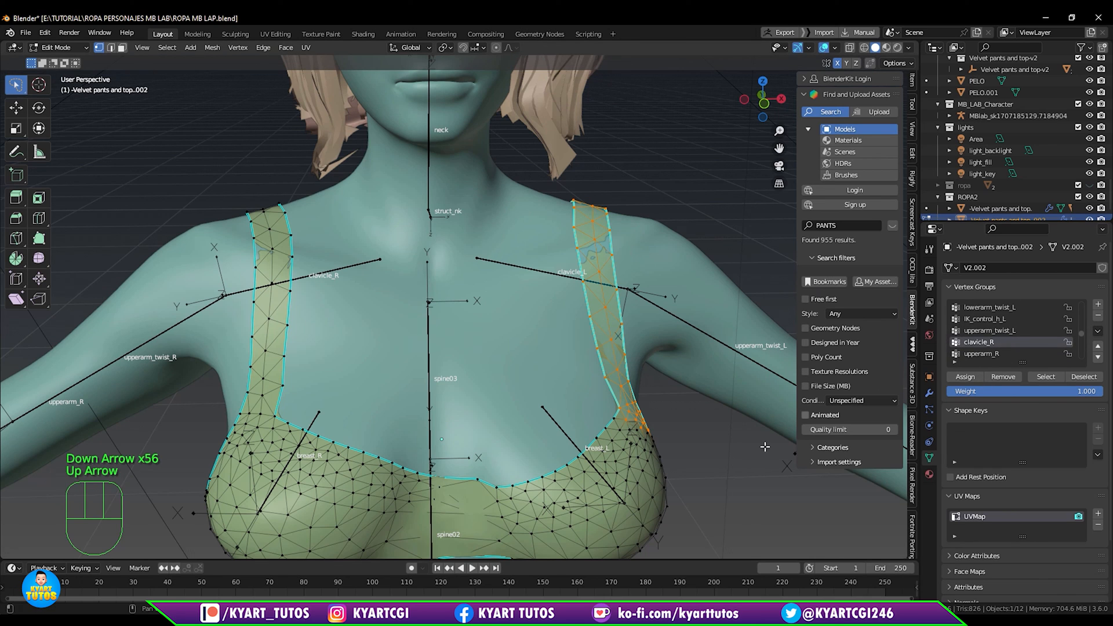
{"action": "left_click", "coordinate": [770, 465]}
{"action": "left_click", "coordinate": [1040, 378]}
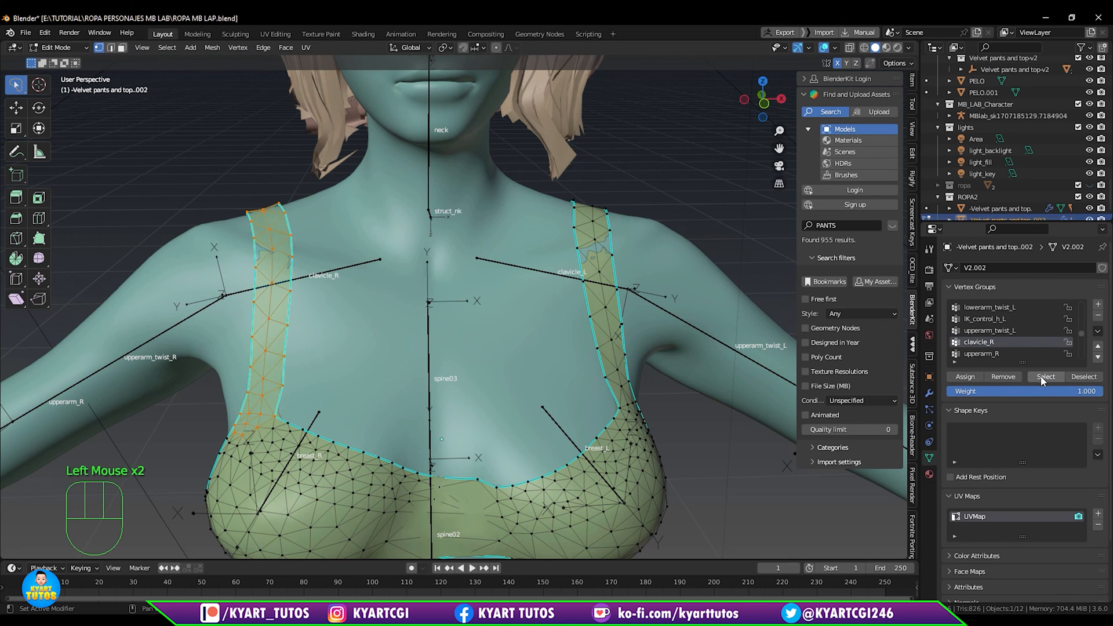
Return the top from Edit Mode to Object Mode and display its modifier stack.
{"action": "mouse_move", "coordinate": [541, 415]}
{"action": "middle_mouse_down"}
{"action": "mouse_move", "coordinate": [521, 414]}
{"action": "mouse_move", "coordinate": [725, 415]}
{"action": "mouse_move", "coordinate": [476, 411]}
{"action": "mouse_move", "coordinate": [490, 404]}
{"action": "mouse_move", "coordinate": [543, 441]}
{"action": "mouse_move", "coordinate": [537, 419]}
{"action": "middle_mouse_up"}
{"action": "key", "text": "ctrl+Tab"}
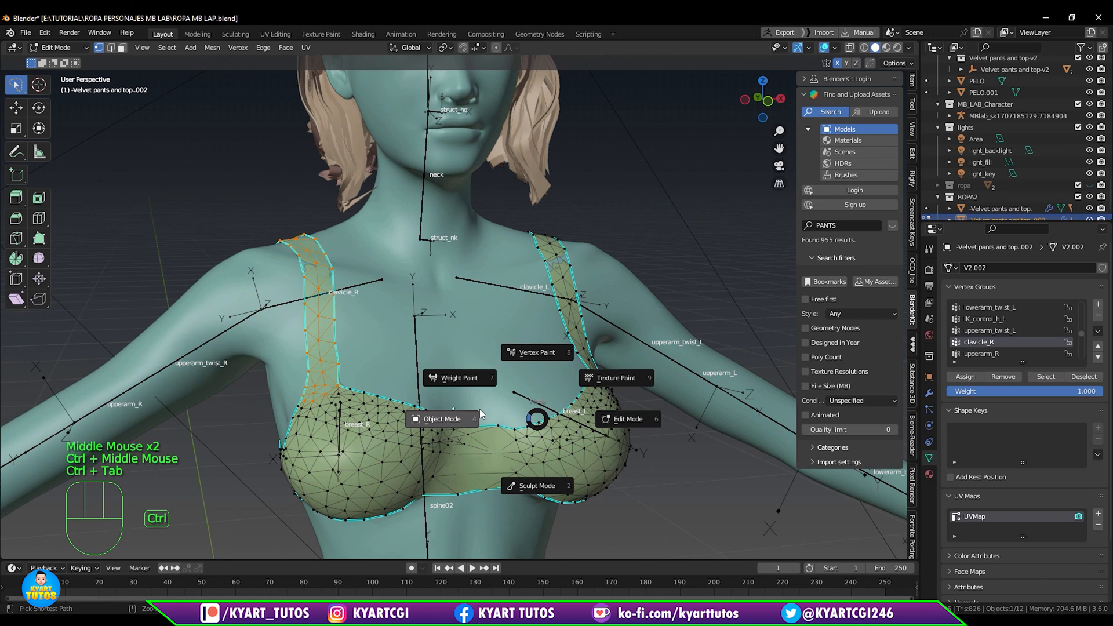
{"action": "left_click", "coordinate": [455, 426]}
{"action": "middle_click_drag", "start_coordinate": [455, 426], "coordinate": [637, 425]}
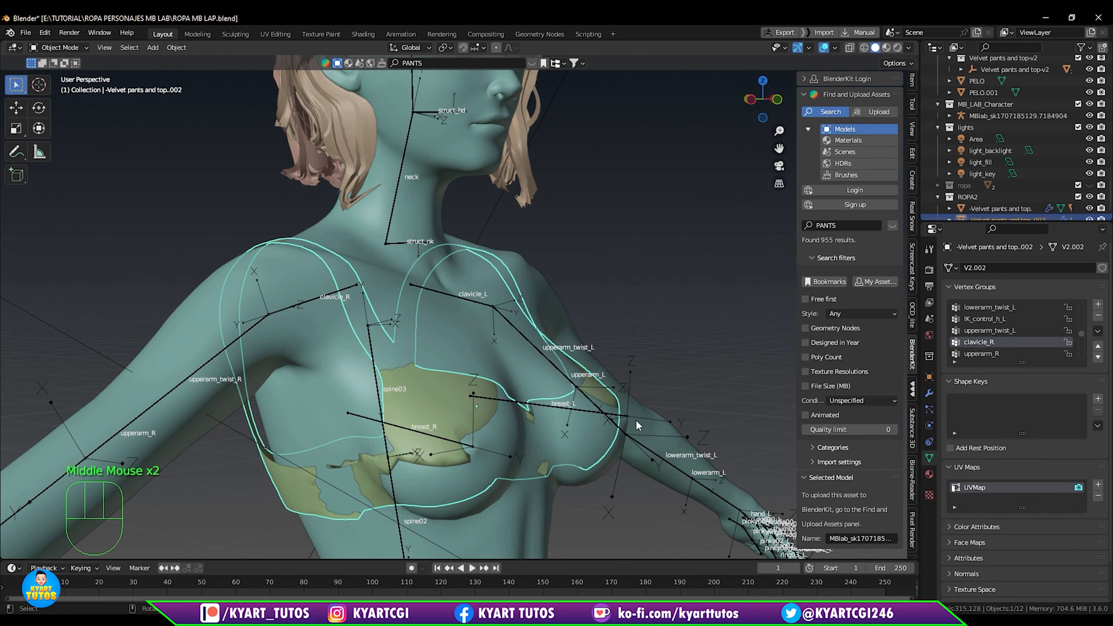
{"action": "left_click", "coordinate": [930, 410]}
{"action": "left_click", "coordinate": [930, 395]}
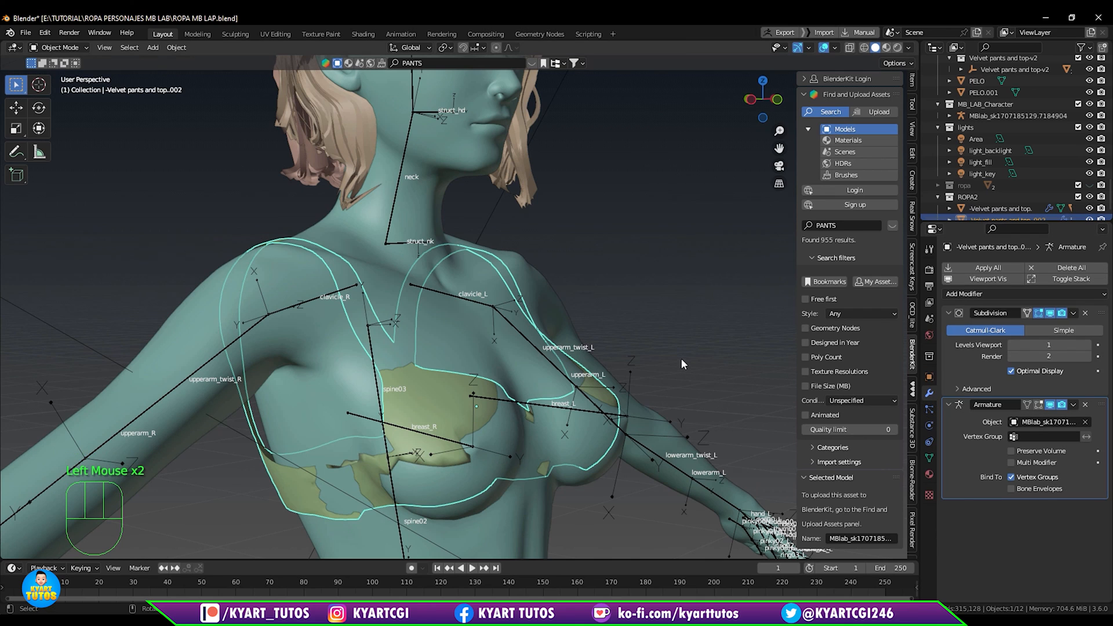
Switch the viewport to Material Preview shading to check how the top fits over the chest.
{"action": "middle_click_drag", "start_coordinate": [681, 359], "coordinate": [623, 366], "text": "shift"}
{"action": "left_click", "coordinate": [887, 47]}
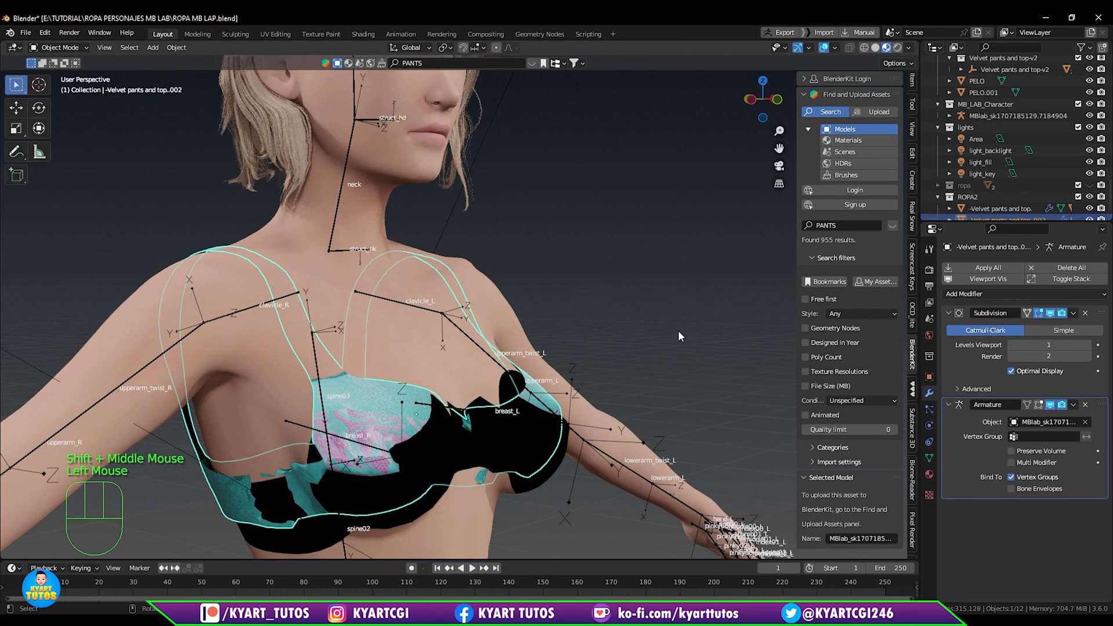
{"action": "mouse_move", "coordinate": [678, 331]}
{"action": "middle_mouse_down", "text": "shift"}
{"action": "mouse_move", "coordinate": [652, 276]}
{"action": "mouse_move", "coordinate": [642, 363]}
{"action": "mouse_move", "coordinate": [499, 413]}
{"action": "middle_mouse_up", "text": "shift"}
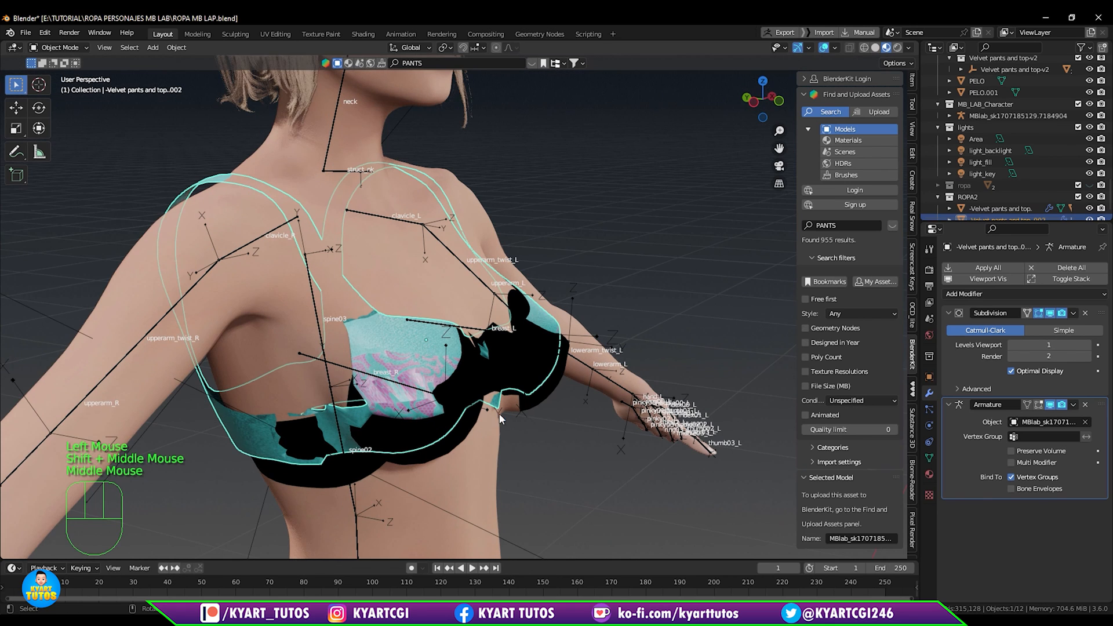
Sculpt the top with the Grab brush, pulling both cups out over the breasts, and return to Object Mode.
{"action": "key", "text": "ctrl+Tab"}
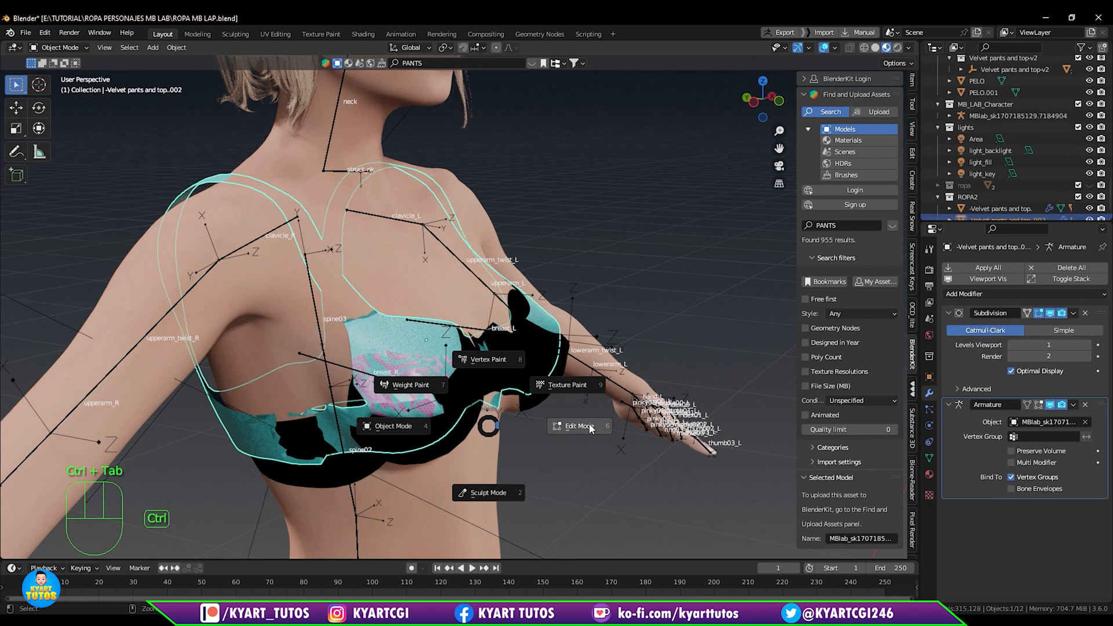
{"action": "left_click", "coordinate": [508, 490]}
{"action": "mouse_move", "coordinate": [495, 452]}
{"action": "middle_mouse_down"}
{"action": "mouse_move", "coordinate": [500, 465]}
{"action": "mouse_move", "coordinate": [519, 446]}
{"action": "middle_mouse_up"}
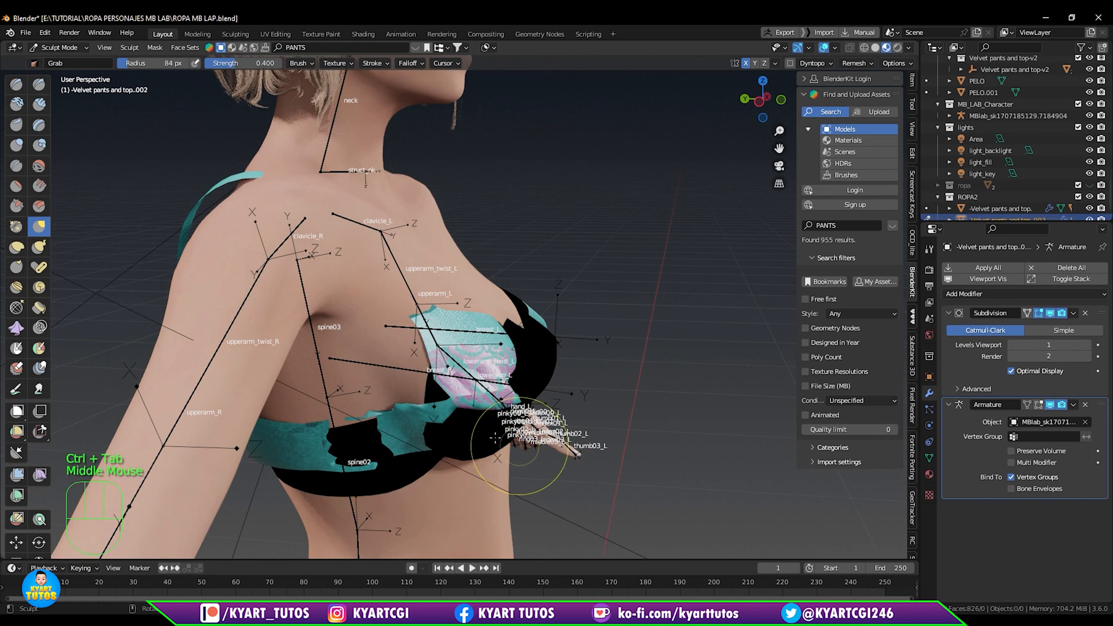
{"action": "left_click_drag", "start_coordinate": [482, 443], "coordinate": [484, 436]}
{"action": "middle_click_drag", "start_coordinate": [490, 439], "coordinate": [583, 328]}
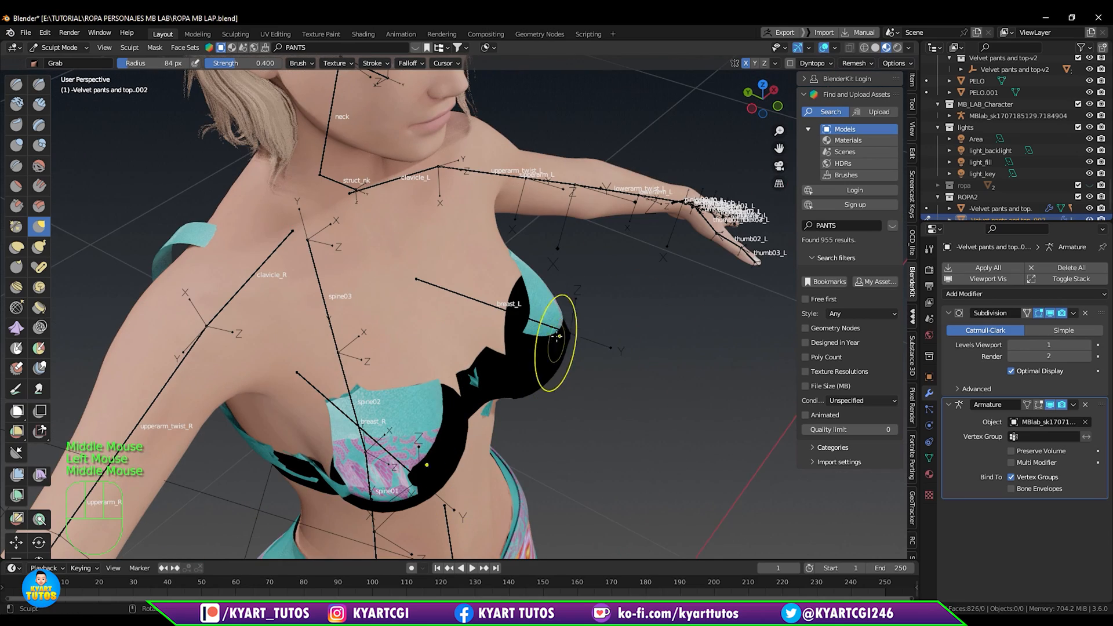
{"action": "left_click_drag", "start_coordinate": [580, 328], "coordinate": [554, 337]}
{"action": "middle_click_drag", "start_coordinate": [554, 337], "coordinate": [497, 371]}
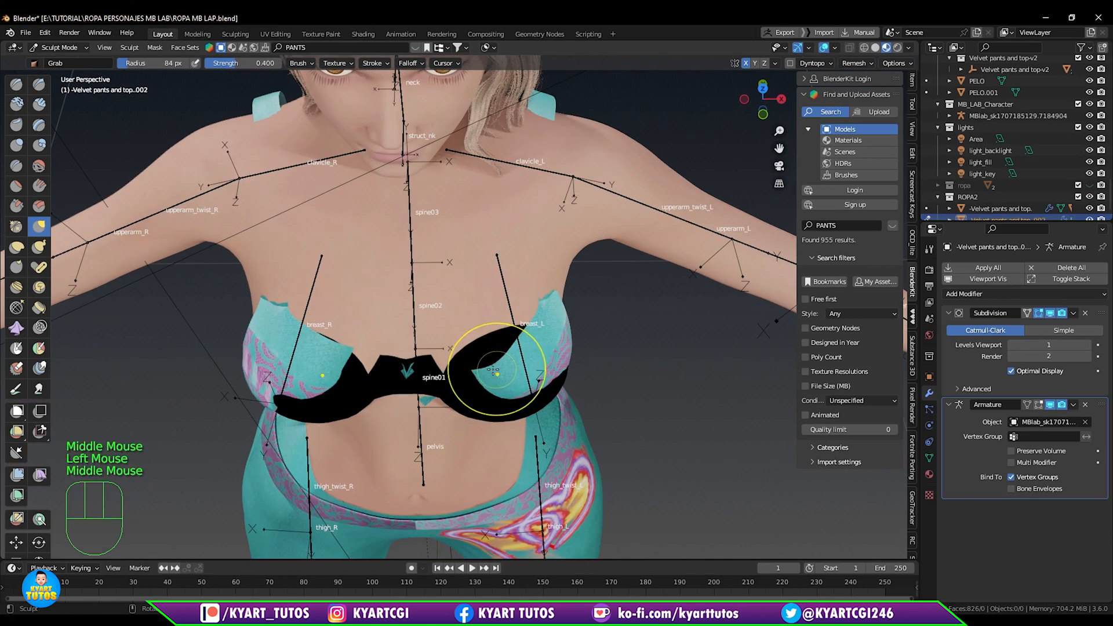
{"action": "left_click_drag", "start_coordinate": [496, 370], "coordinate": [481, 374]}
{"action": "mouse_move", "coordinate": [481, 374]}
{"action": "middle_mouse_down"}
{"action": "mouse_move", "coordinate": [481, 365]}
{"action": "mouse_move", "coordinate": [474, 402]}
{"action": "middle_mouse_up"}
{"action": "left_click_drag", "start_coordinate": [473, 403], "coordinate": [508, 382]}
{"action": "key", "text": "ctrl+Tab"}
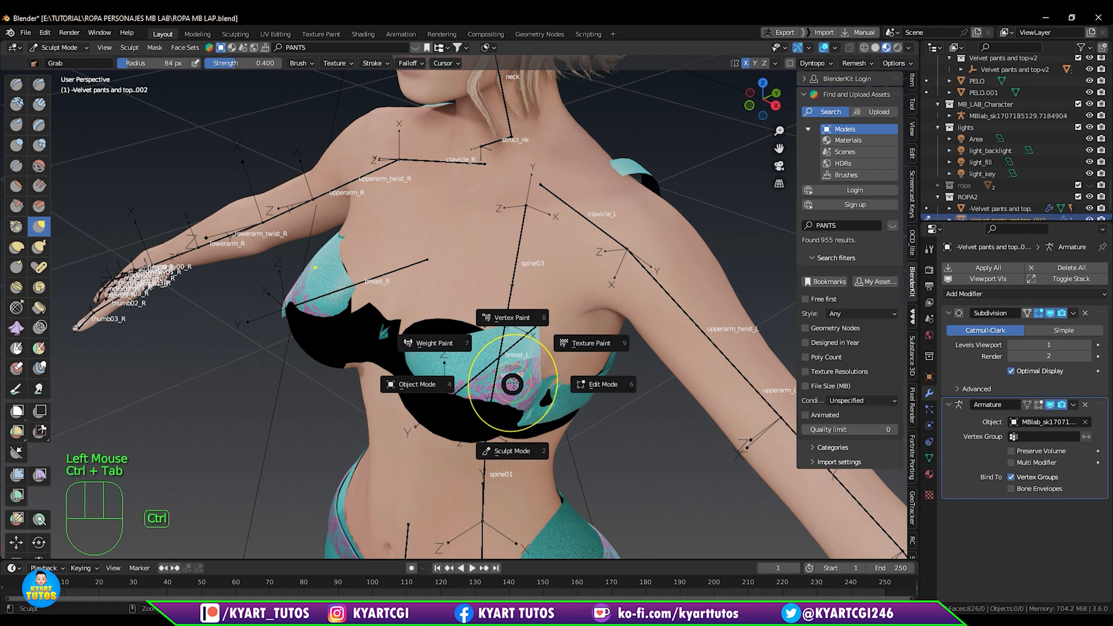
{"action": "left_click", "coordinate": [441, 385]}
Apply the rotation and the location of the top.
{"action": "middle_click_drag", "start_coordinate": [439, 385], "coordinate": [526, 371]}
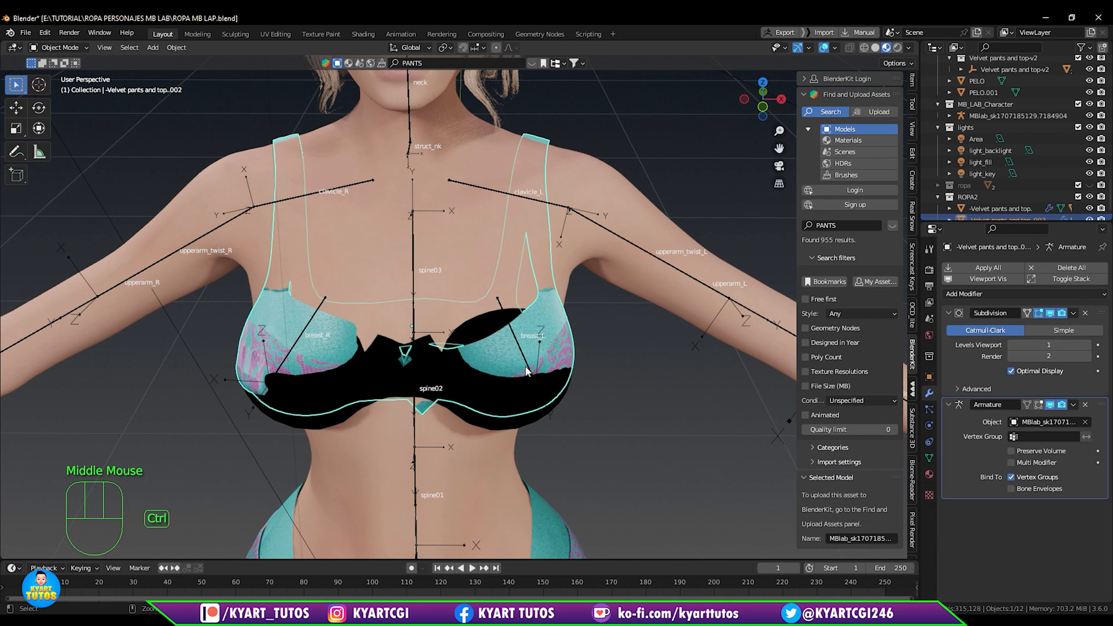
{"action": "key", "text": "ctrl+a"}
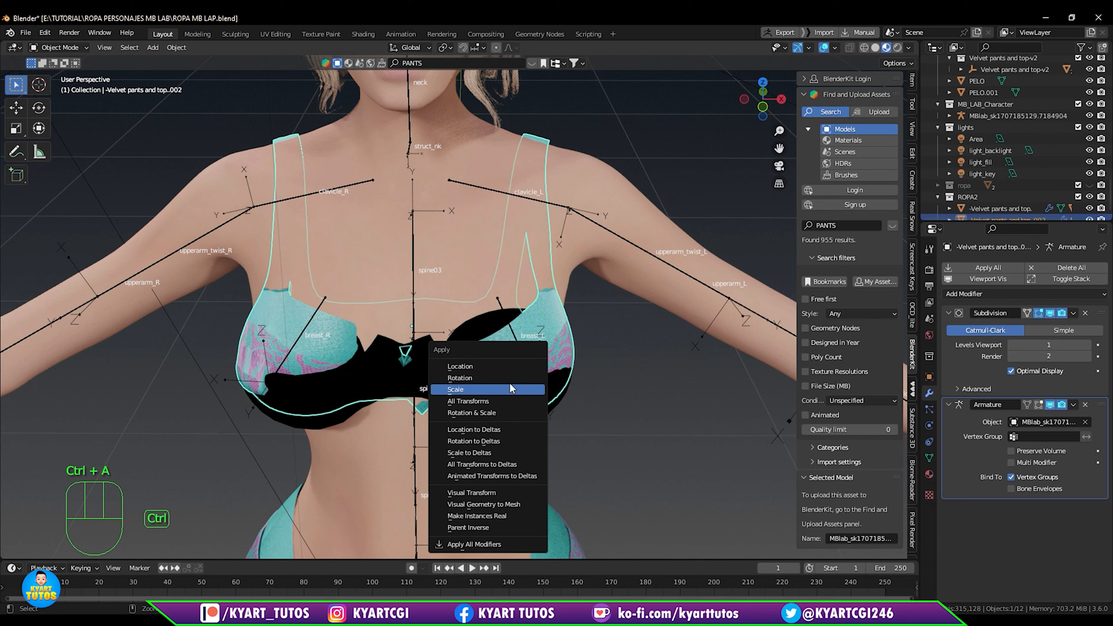
{"action": "left_click", "coordinate": [504, 378]}
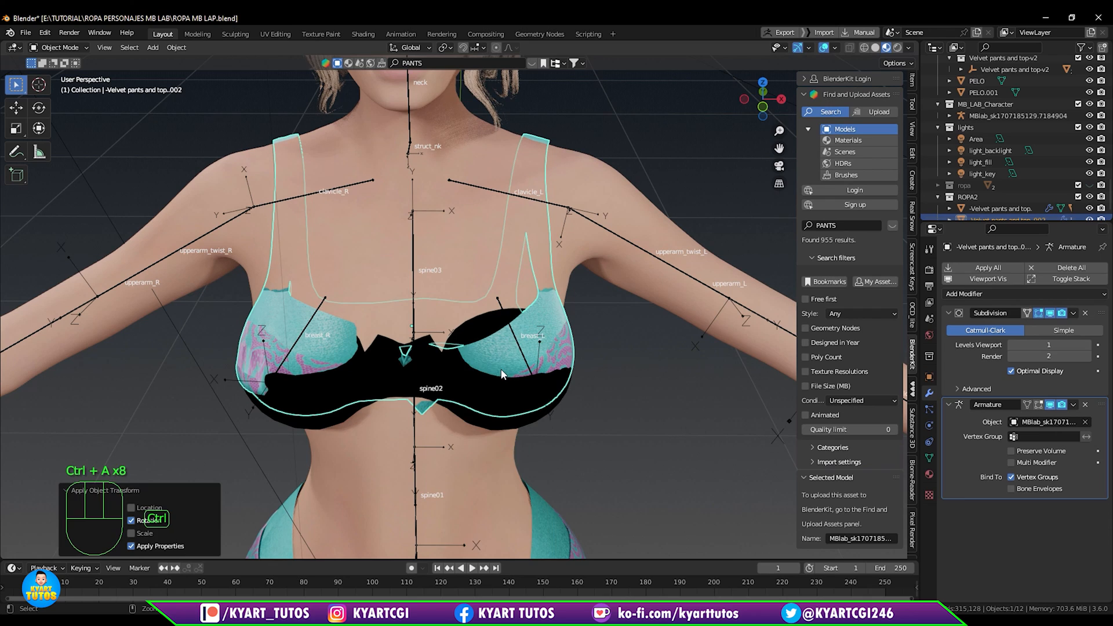
{"action": "key", "text": "ctrl+a"}
{"action": "left_click", "coordinate": [502, 360]}
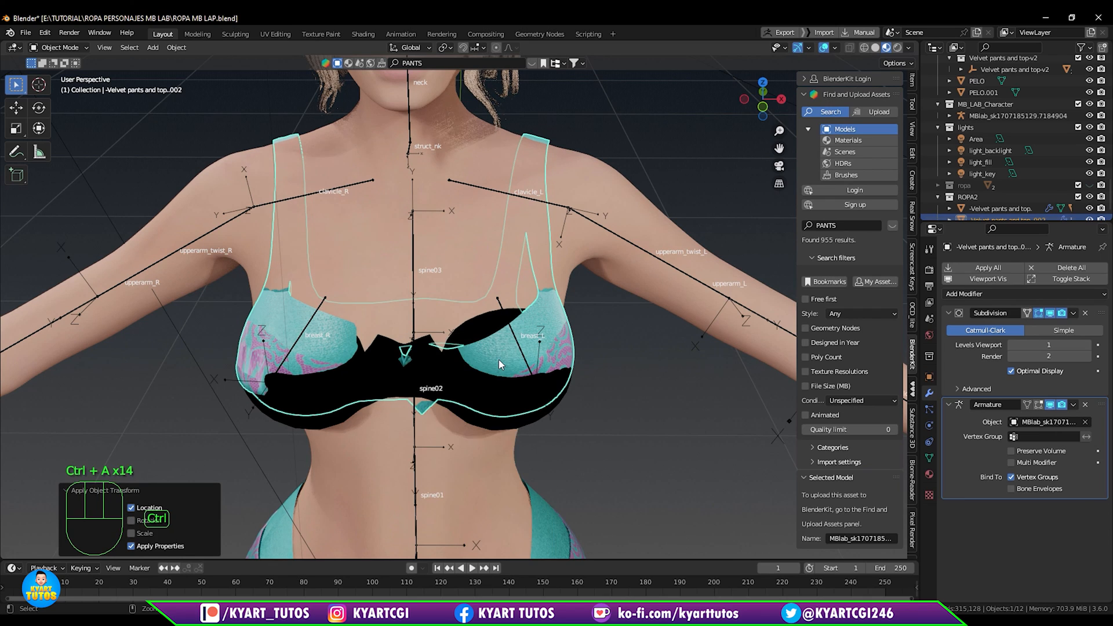
{"action": "mouse_move", "coordinate": [499, 360]}
{"action": "middle_mouse_down"}
{"action": "mouse_move", "coordinate": [548, 331]}
{"action": "mouse_move", "coordinate": [621, 317]}
{"action": "mouse_move", "coordinate": [516, 355]}
{"action": "middle_mouse_up"}
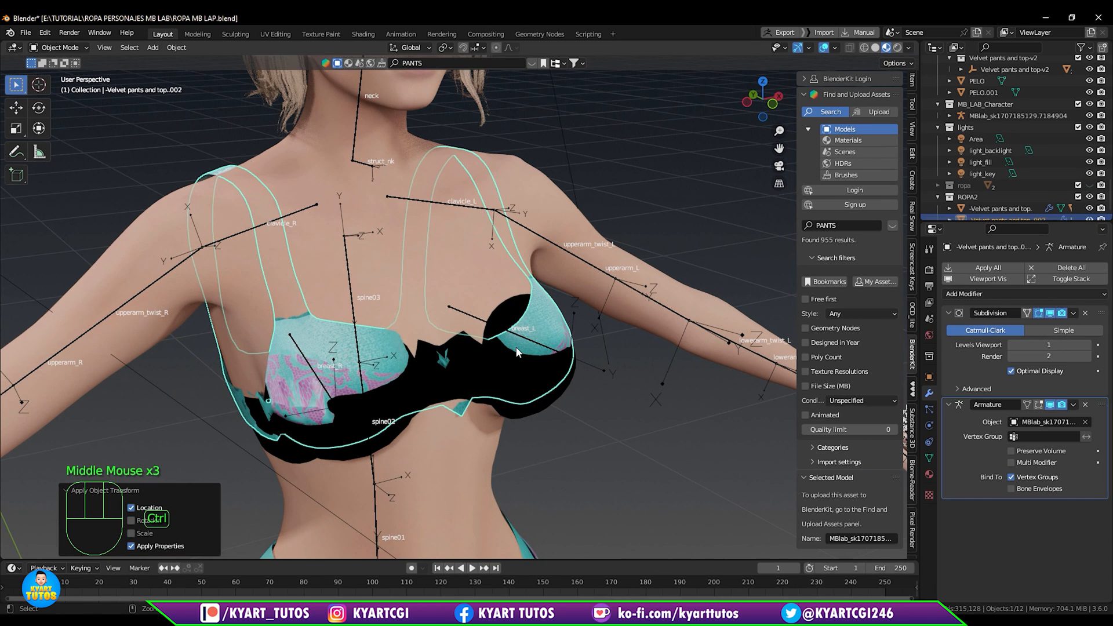
Re-enter Sculpt Mode and pull the top's side band outward beneath the character's right arm with the Grab brush.
{"action": "key", "text": "ctrl+Tab"}
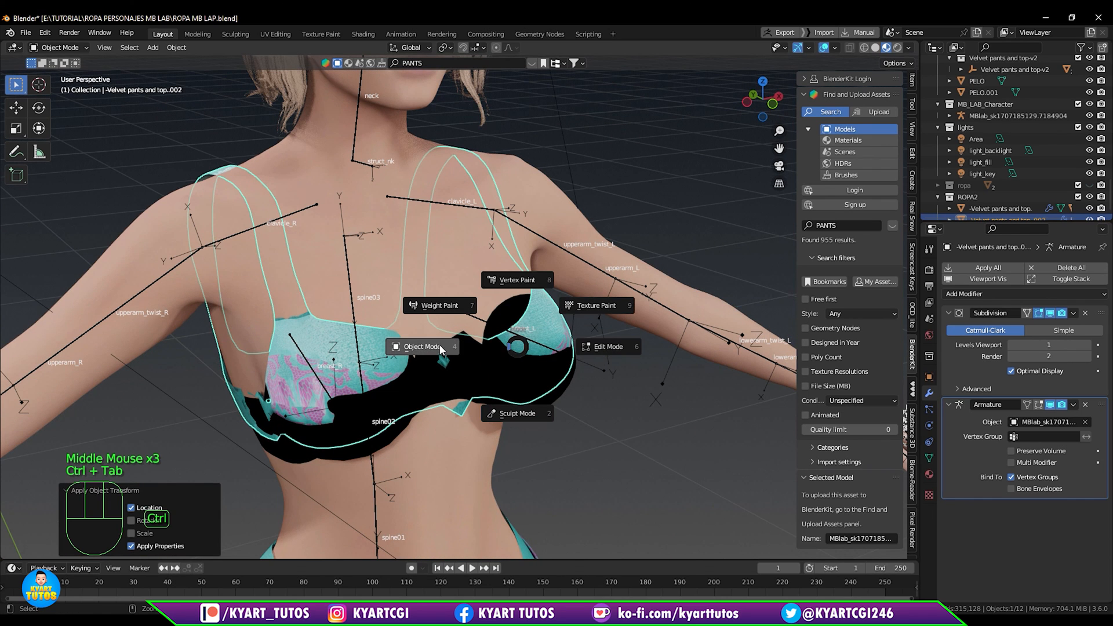
{"action": "left_click", "coordinate": [477, 412]}
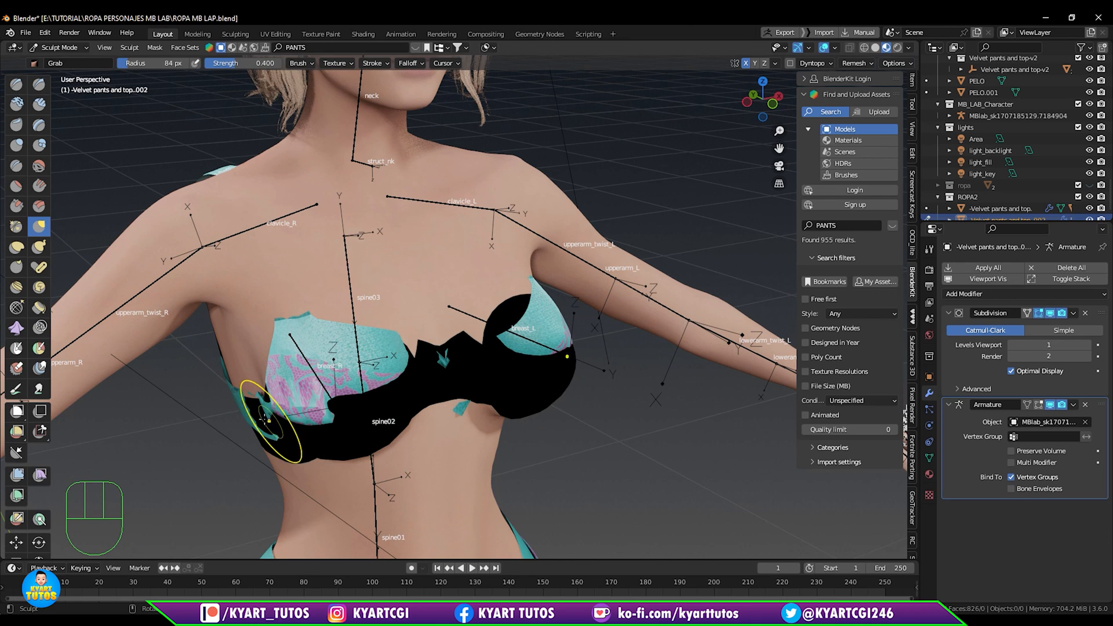
{"action": "mouse_move", "coordinate": [270, 408]}
{"action": "left_mouse_down"}
{"action": "mouse_move", "coordinate": [255, 425]}
{"action": "mouse_move", "coordinate": [254, 406]}
{"action": "left_mouse_up"}
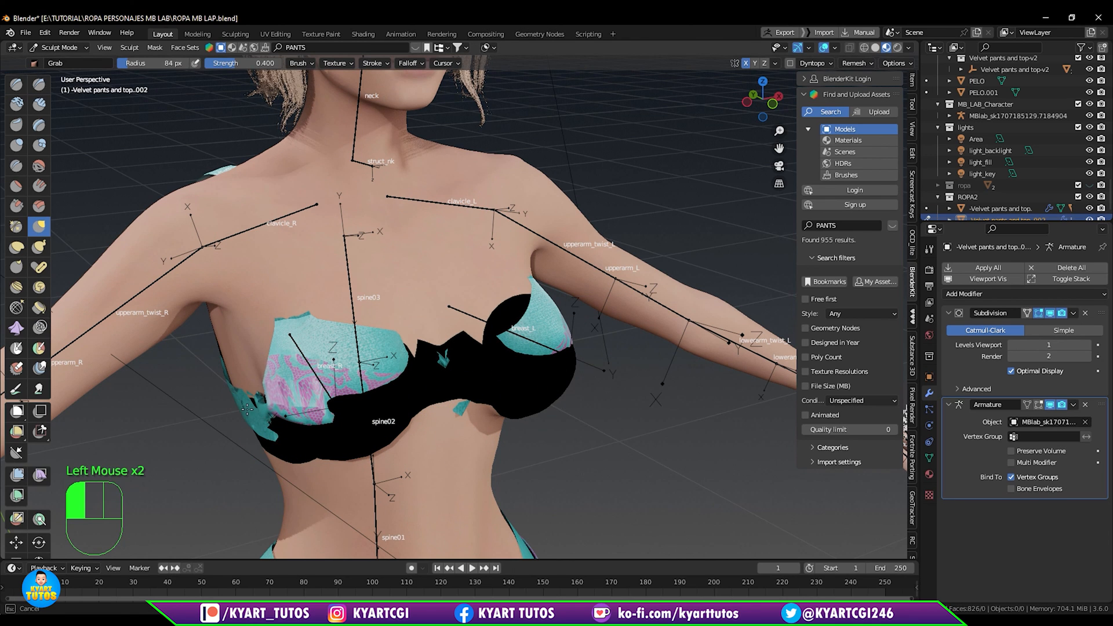
{"action": "middle_click_drag", "start_coordinate": [247, 409], "coordinate": [401, 405]}
Set the Grab brush radius to 112 px, adjust the top's strap behind the character's right shoulder, and return to Object Mode.
{"action": "key", "text": "f"}
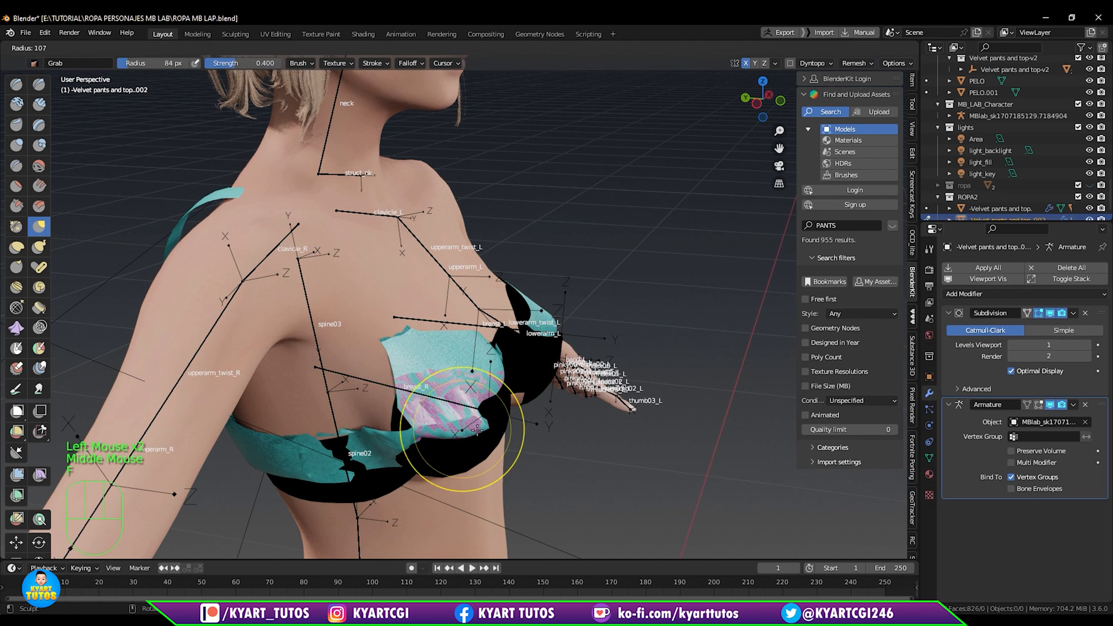
{"action": "left_click", "coordinate": [478, 429]}
{"action": "mouse_move", "coordinate": [380, 348]}
{"action": "middle_mouse_down"}
{"action": "mouse_move", "coordinate": [373, 331]}
{"action": "mouse_move", "coordinate": [396, 334]}
{"action": "middle_mouse_up"}
{"action": "left_click_drag", "start_coordinate": [380, 299], "coordinate": [379, 261]}
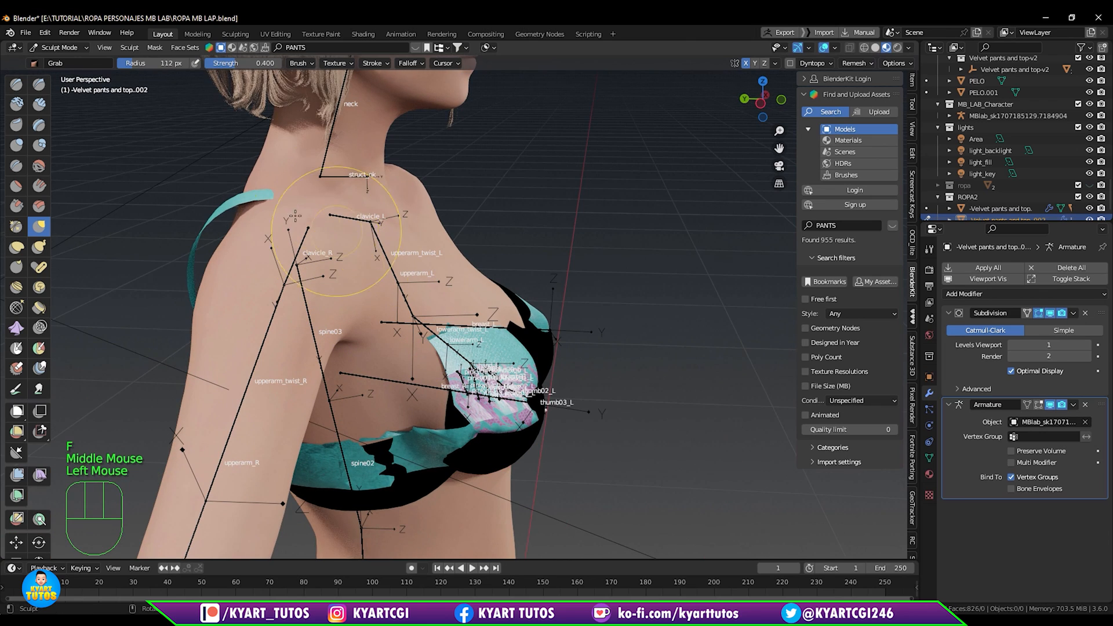
{"action": "mouse_move", "coordinate": [216, 242]}
{"action": "left_mouse_down"}
{"action": "mouse_move", "coordinate": [256, 227]}
{"action": "mouse_move", "coordinate": [214, 252]}
{"action": "left_mouse_up"}
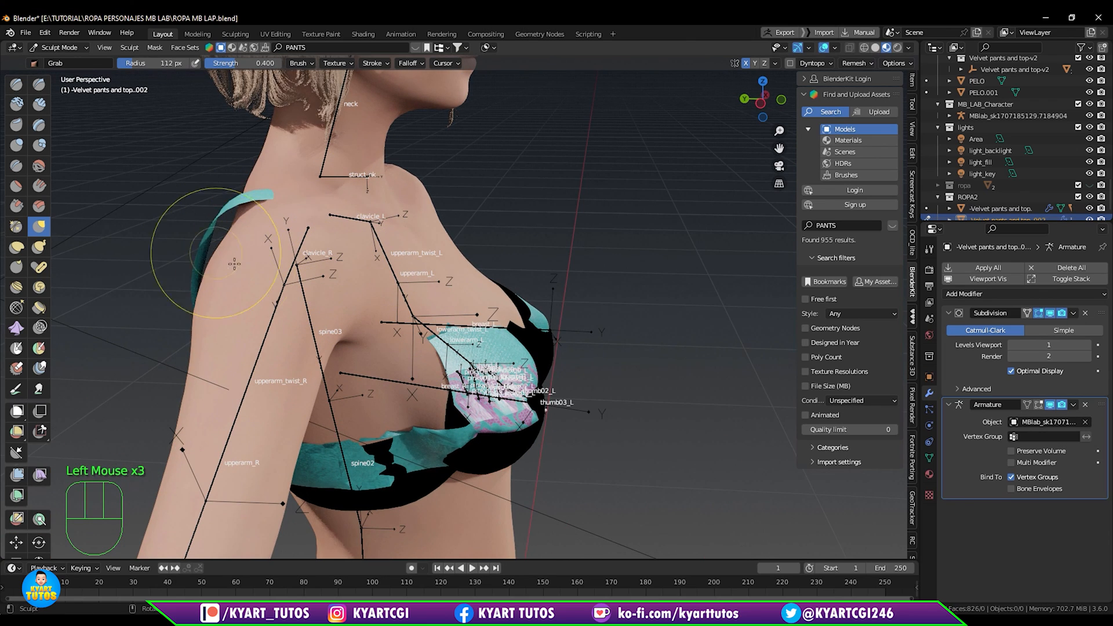
{"action": "middle_click_drag", "start_coordinate": [234, 265], "coordinate": [279, 255]}
{"action": "middle_click_drag", "start_coordinate": [278, 255], "coordinate": [348, 250]}
{"action": "middle_click_drag", "start_coordinate": [448, 356], "coordinate": [462, 384]}
{"action": "key", "text": "ctrl+Tab"}
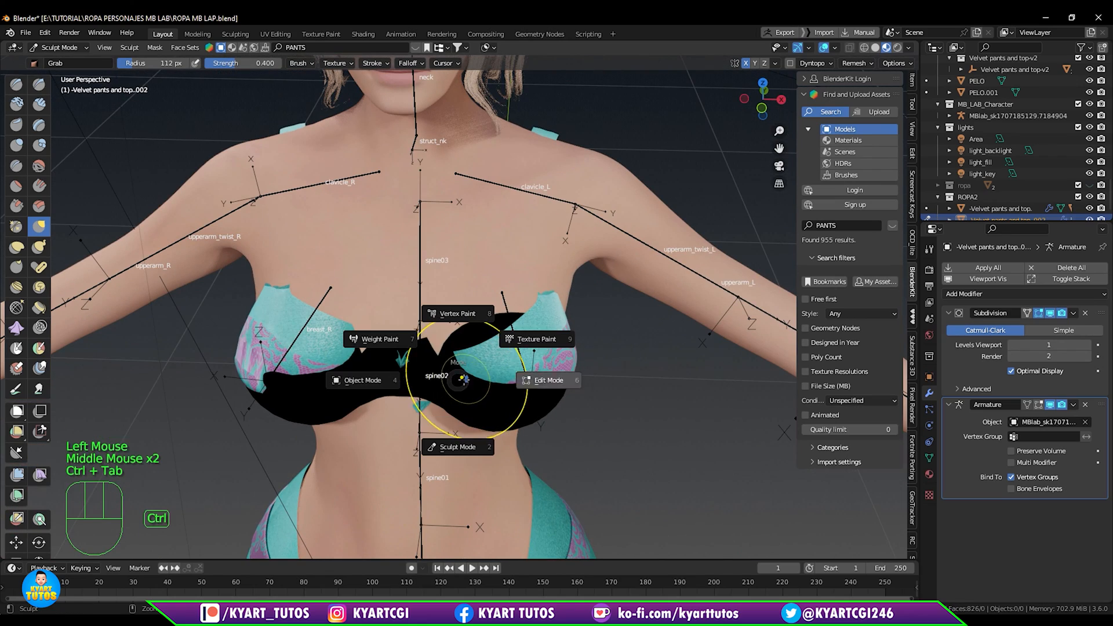
{"action": "left_click", "coordinate": [393, 384]}
Swap the visible outfit by hiding the ROPA2 collection and showing the ropa collection, with the viewport overlays turned off.
{"action": "mouse_move", "coordinate": [628, 447]}
{"action": "middle_mouse_down", "text": "shift"}
{"action": "mouse_move", "coordinate": [659, 347]}
{"action": "mouse_move", "coordinate": [666, 552]}
{"action": "mouse_move", "coordinate": [632, 395]}
{"action": "mouse_move", "coordinate": [638, 447]}
{"action": "middle_mouse_up", "text": "shift"}
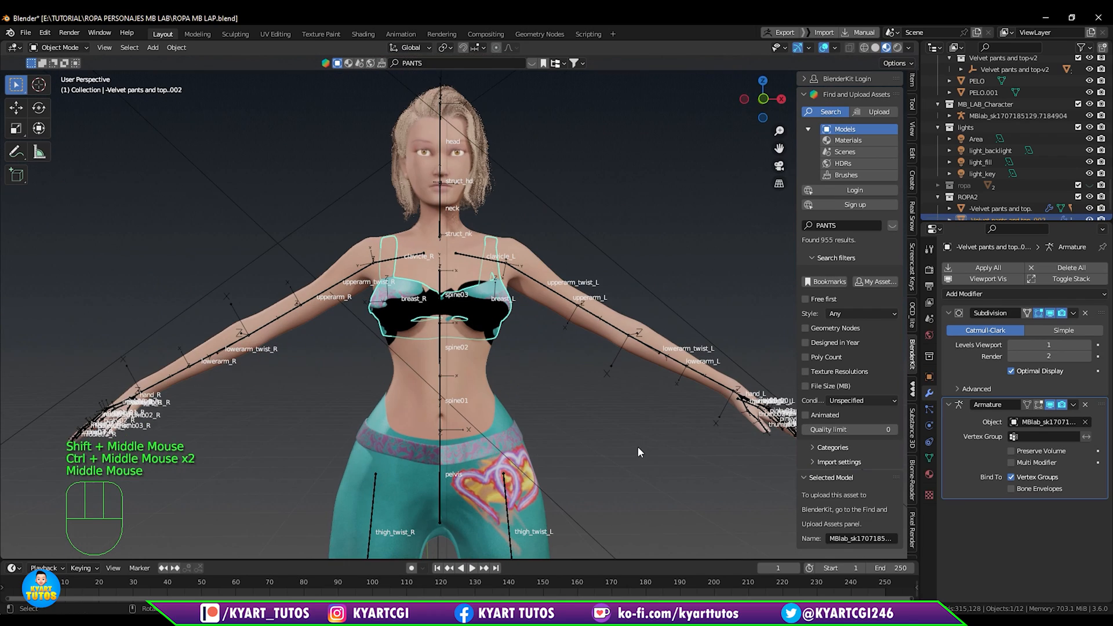
{"action": "middle_click_drag", "start_coordinate": [557, 388], "coordinate": [621, 314], "text": "ctrl"}
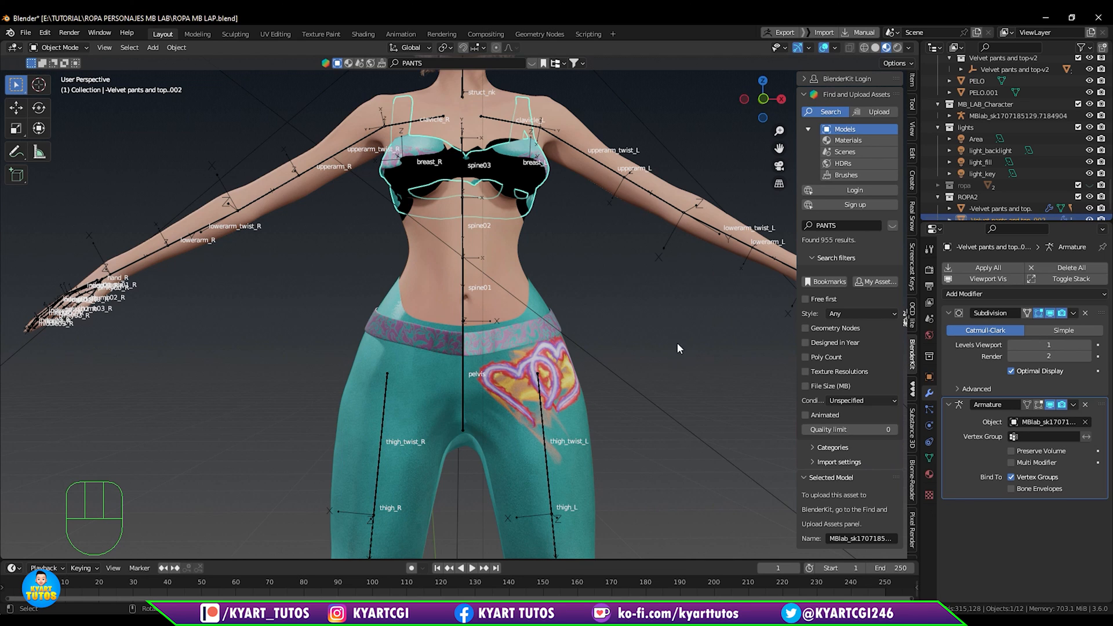
{"action": "middle_click_drag", "start_coordinate": [708, 335], "coordinate": [703, 394], "text": "shift"}
{"action": "left_click", "coordinate": [1091, 197]}
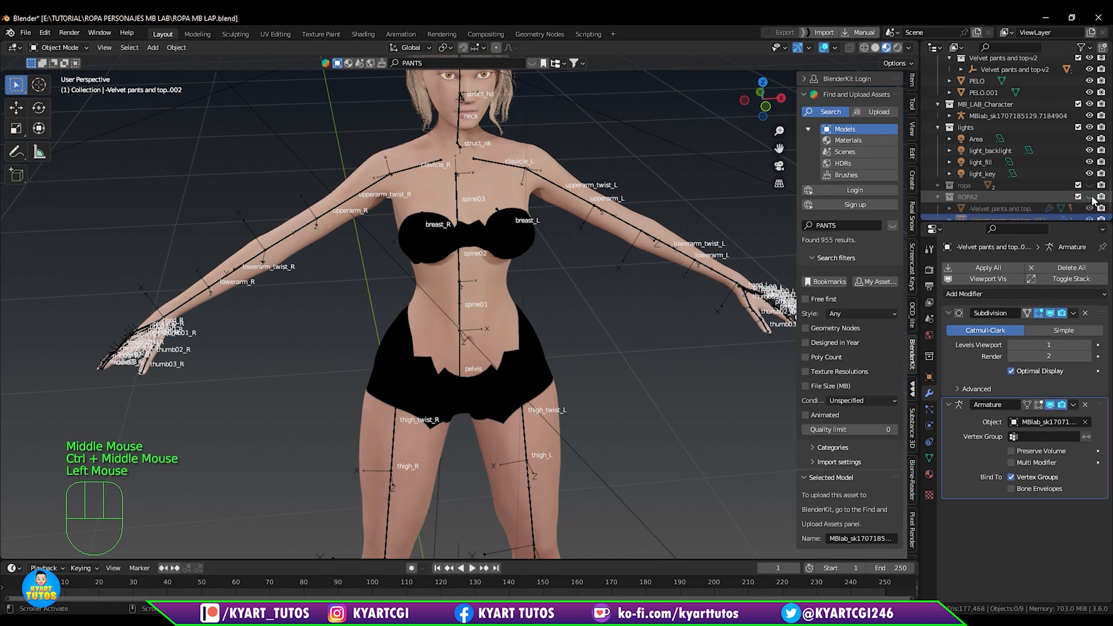
{"action": "left_click", "coordinate": [1090, 186]}
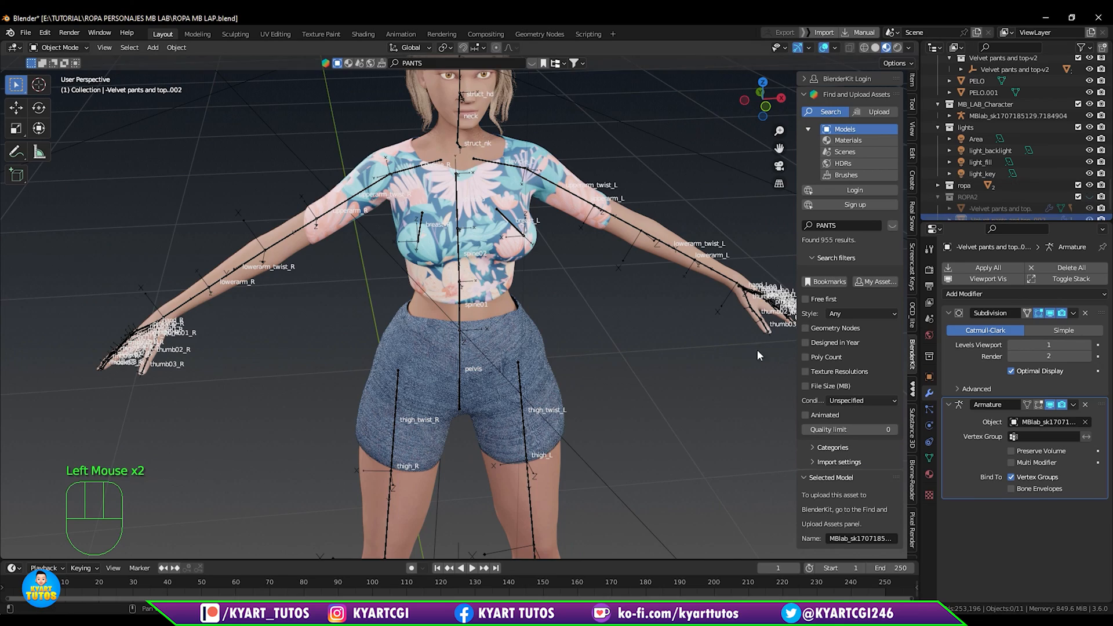
{"action": "middle_click_drag", "start_coordinate": [757, 349], "coordinate": [603, 367]}
{"action": "left_click", "coordinate": [824, 49]}
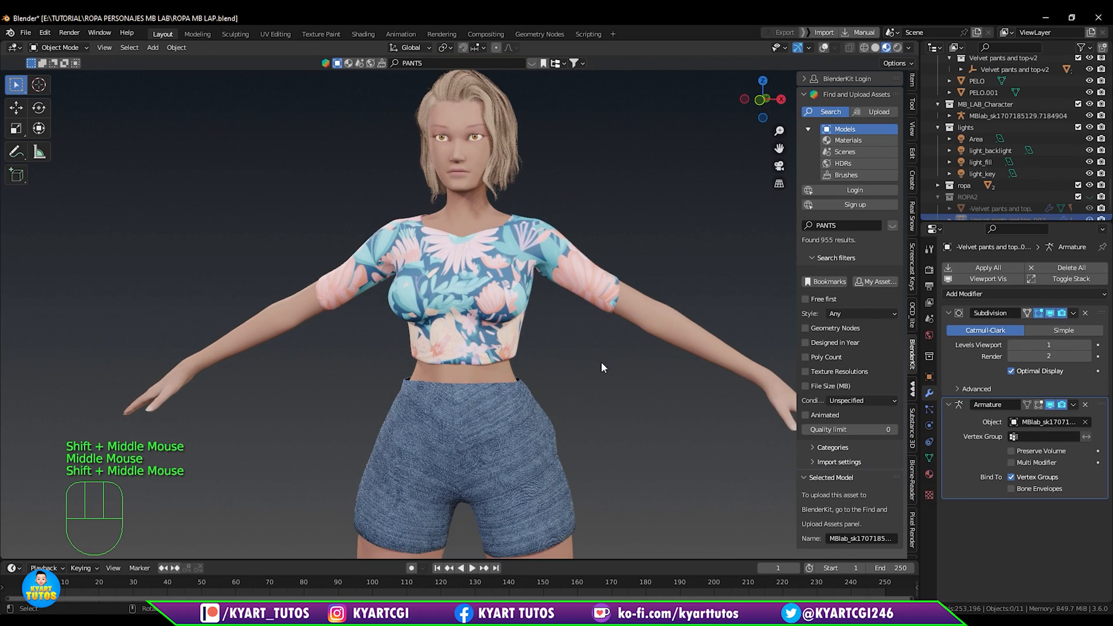